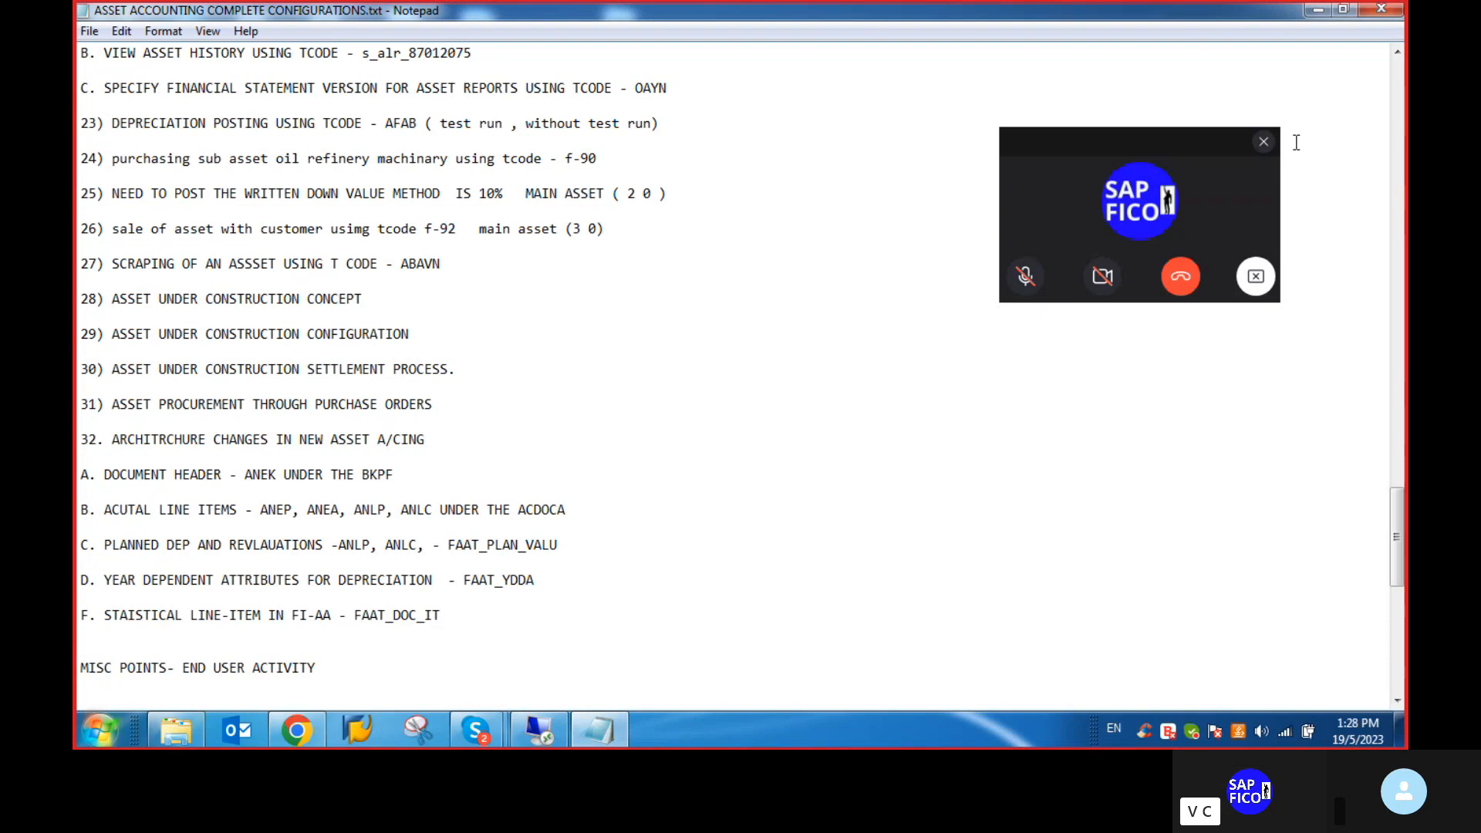
Find the main asset creation entry in the configuration notes and open transaction AS01 in the SAP remote session
click(1263, 141)
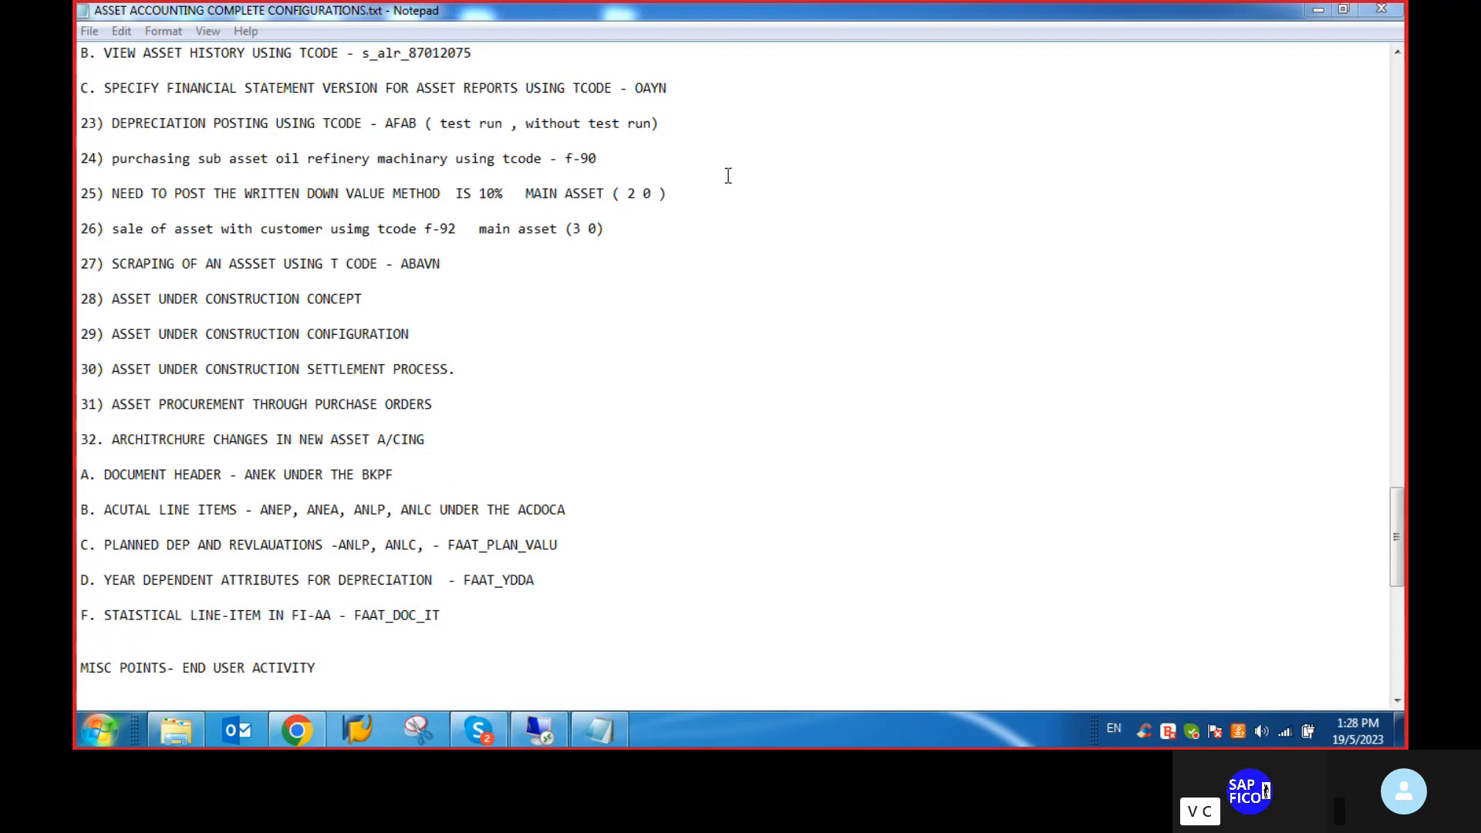
scroll(741, 239, up, 3)
scroll(746, 237, up, 1)
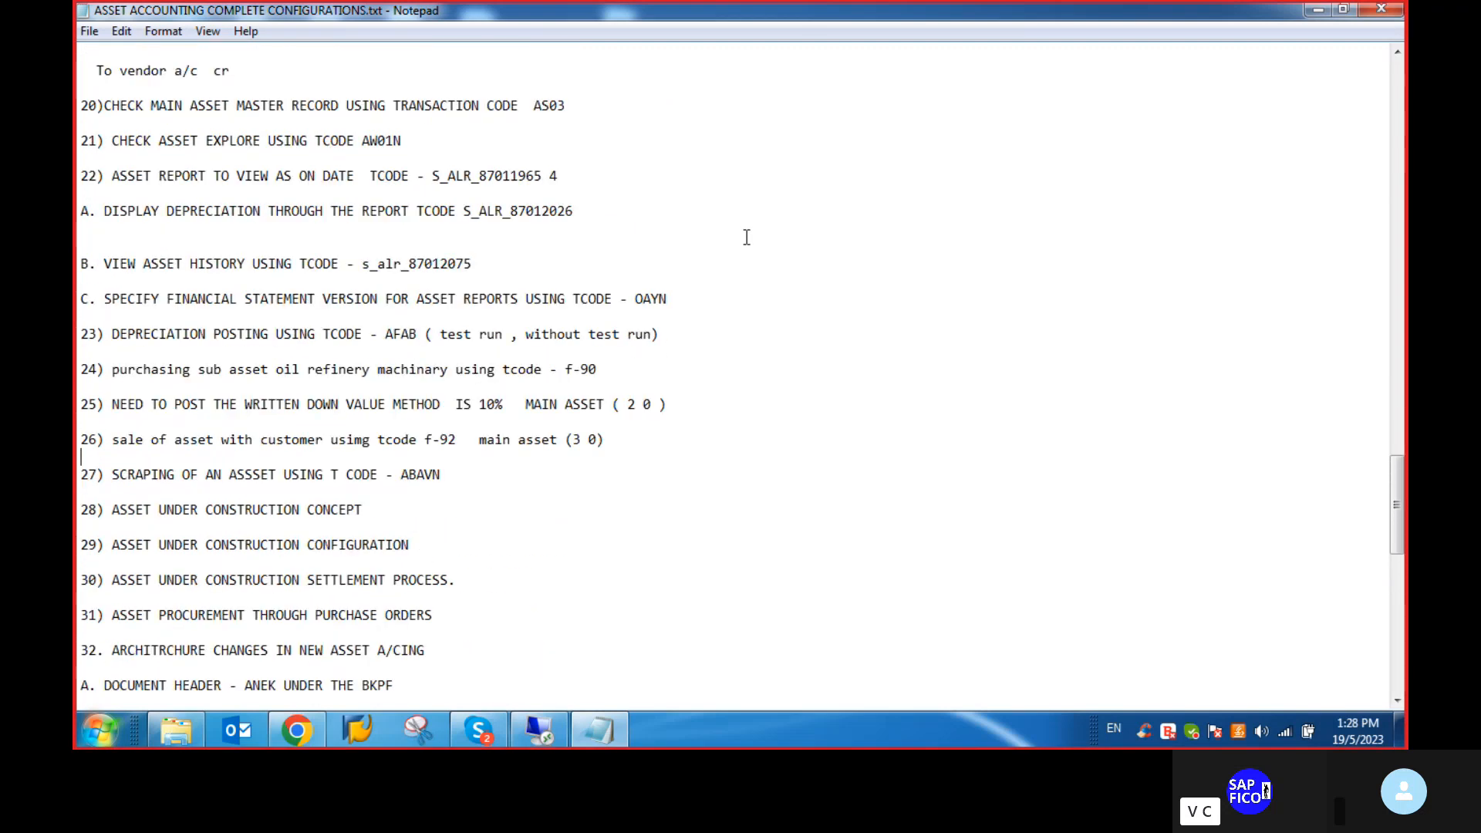
scroll(342, 272, up, 2)
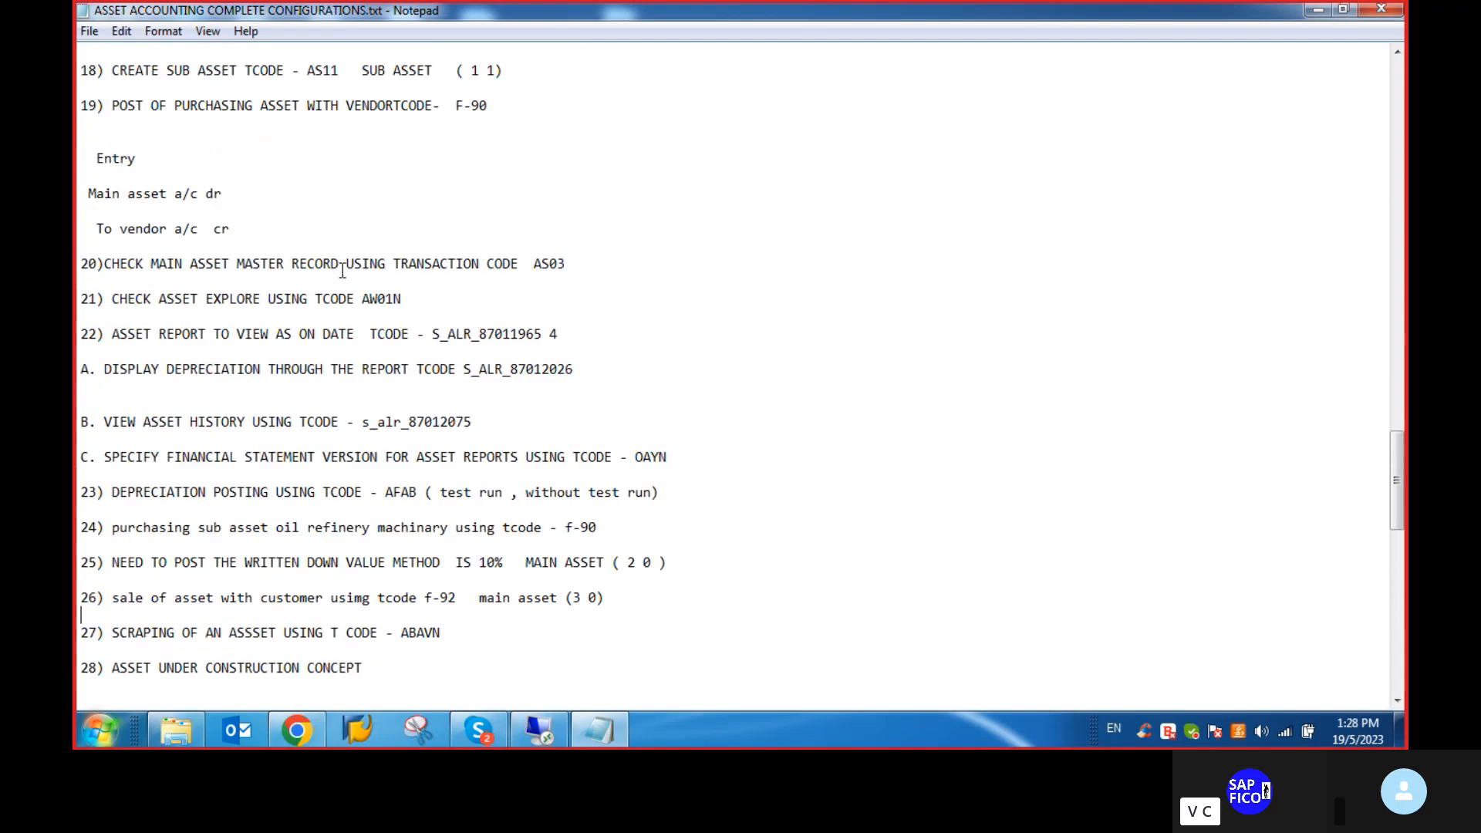
scroll(343, 272, up, 1)
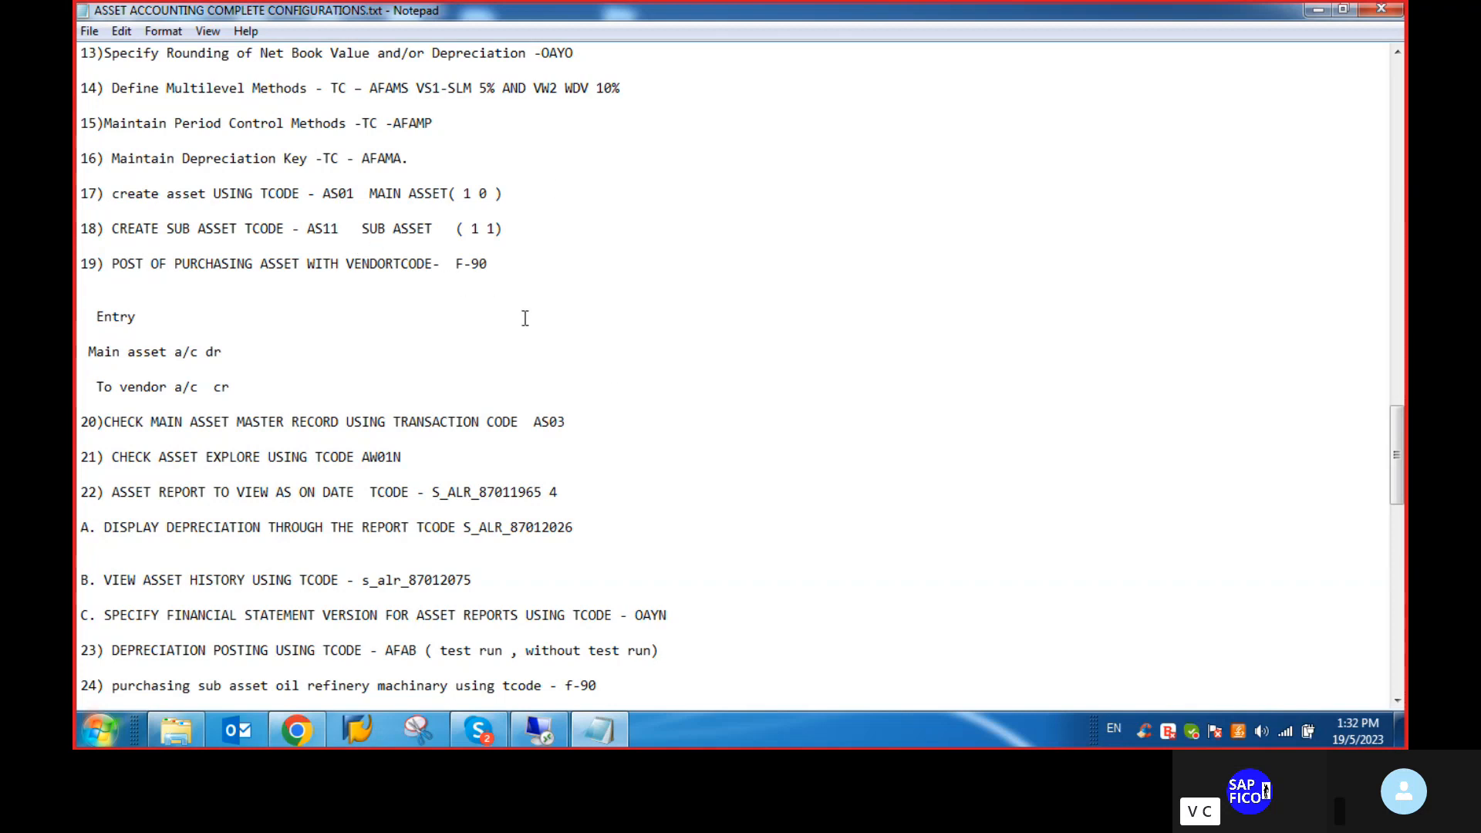
mouse_move(552, 733)
click(530, 730)
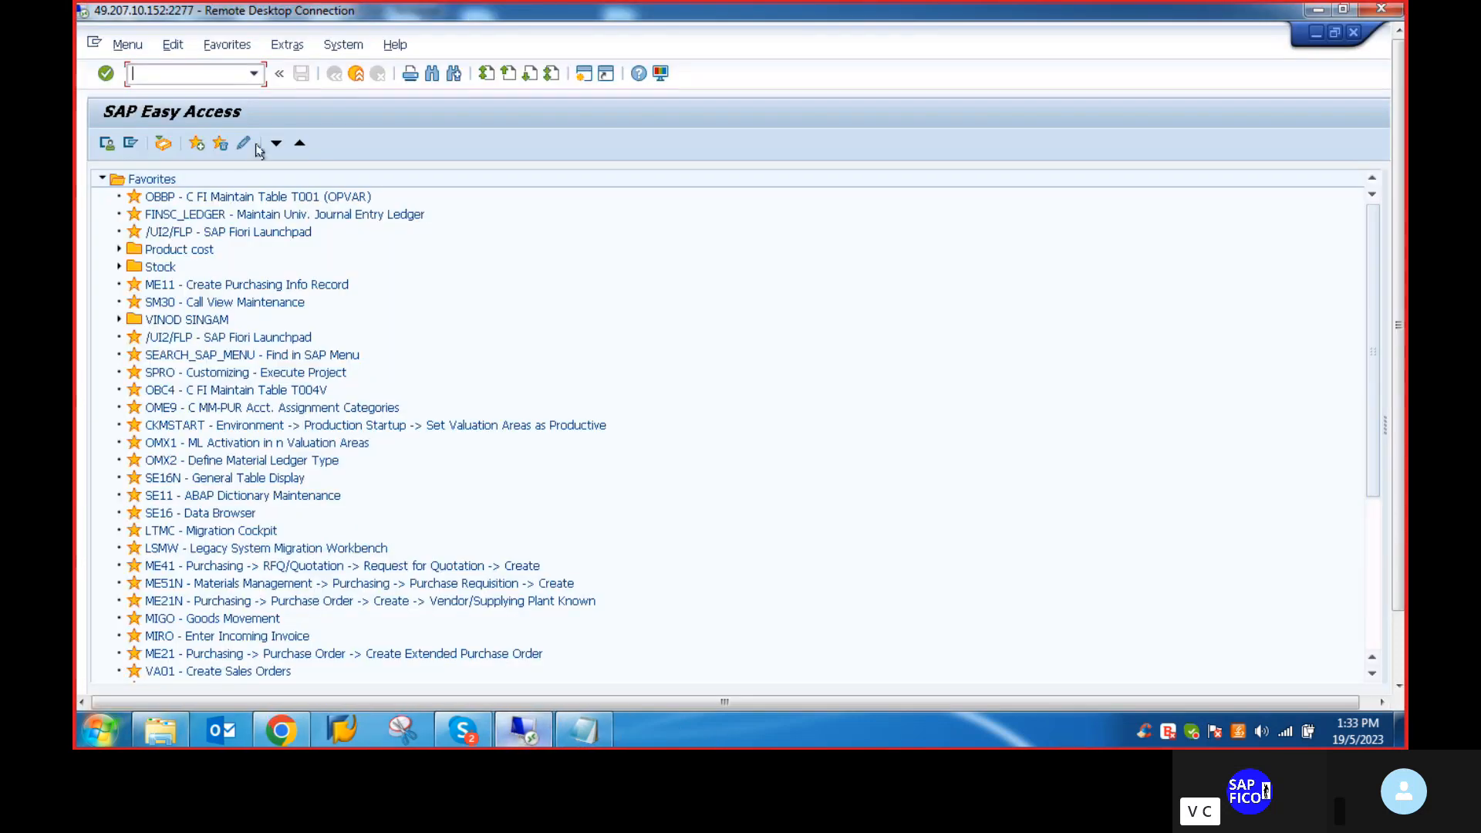
text(AS01)
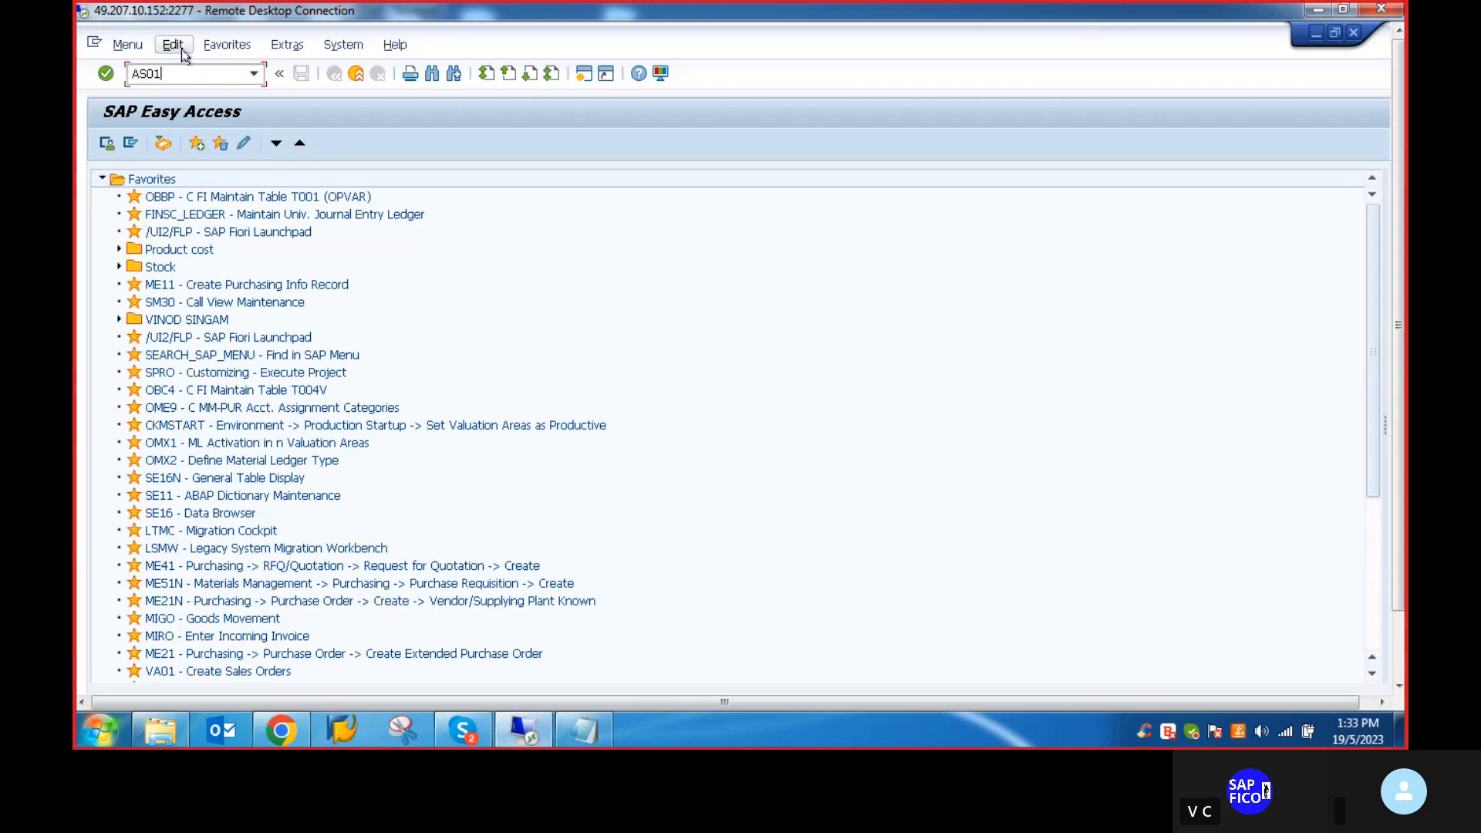
key(Return)
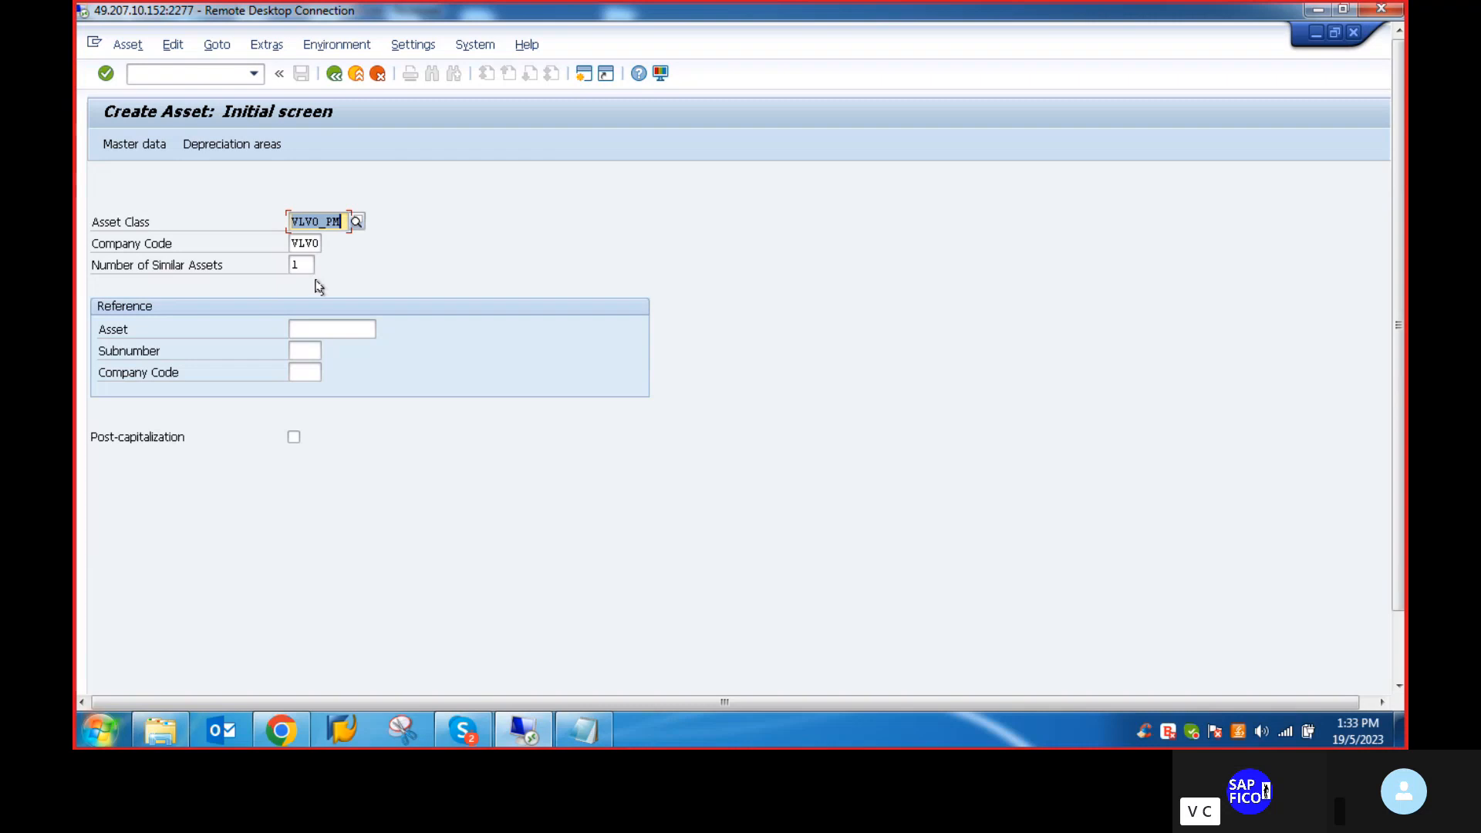
Open master data for asset class VLVO_PM in company code VLVO and enter MAIN PLANT & MACHINERY in both description lines
key(Return)
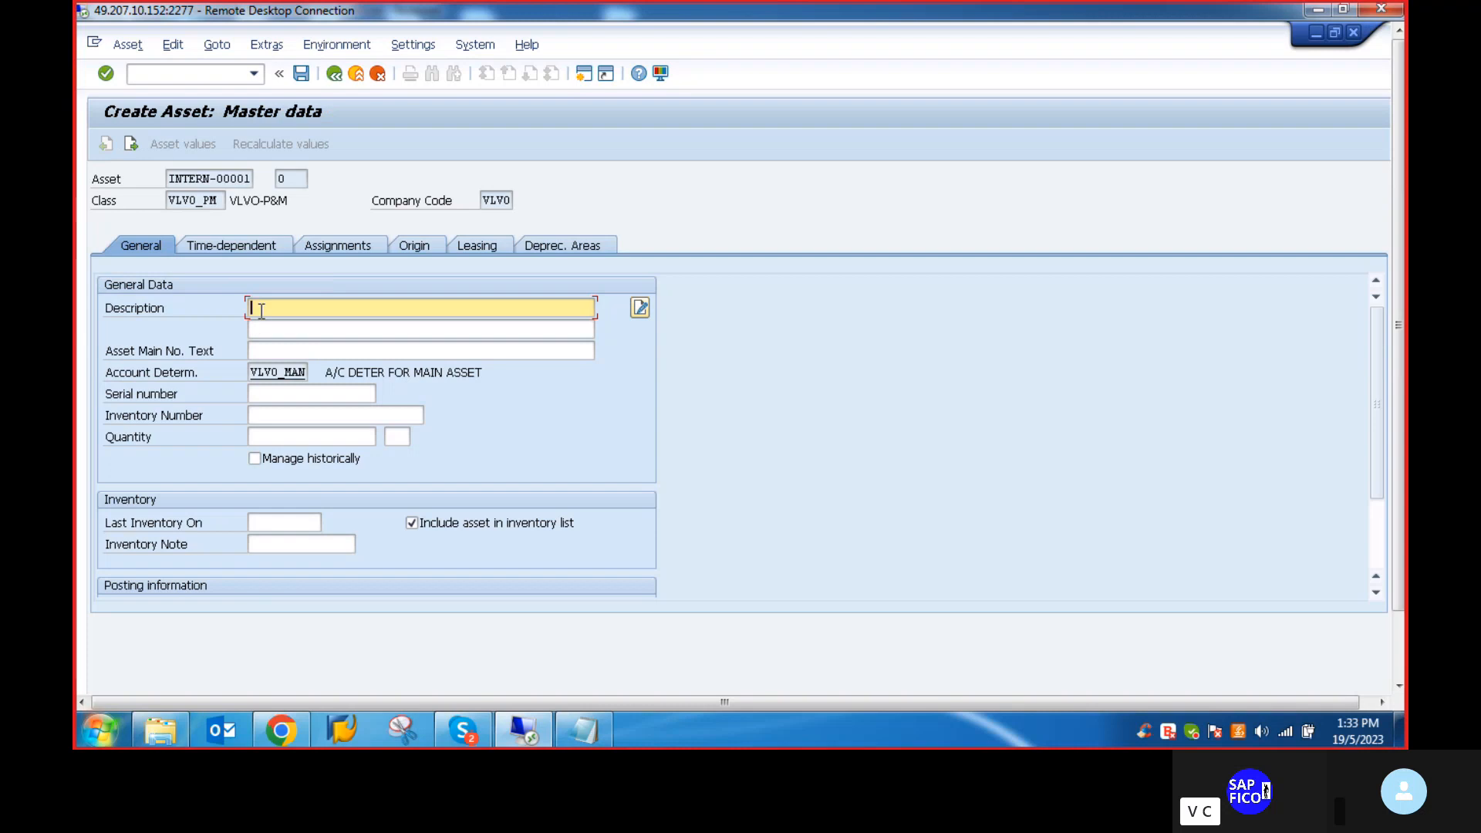
text(MAIN PLANT)
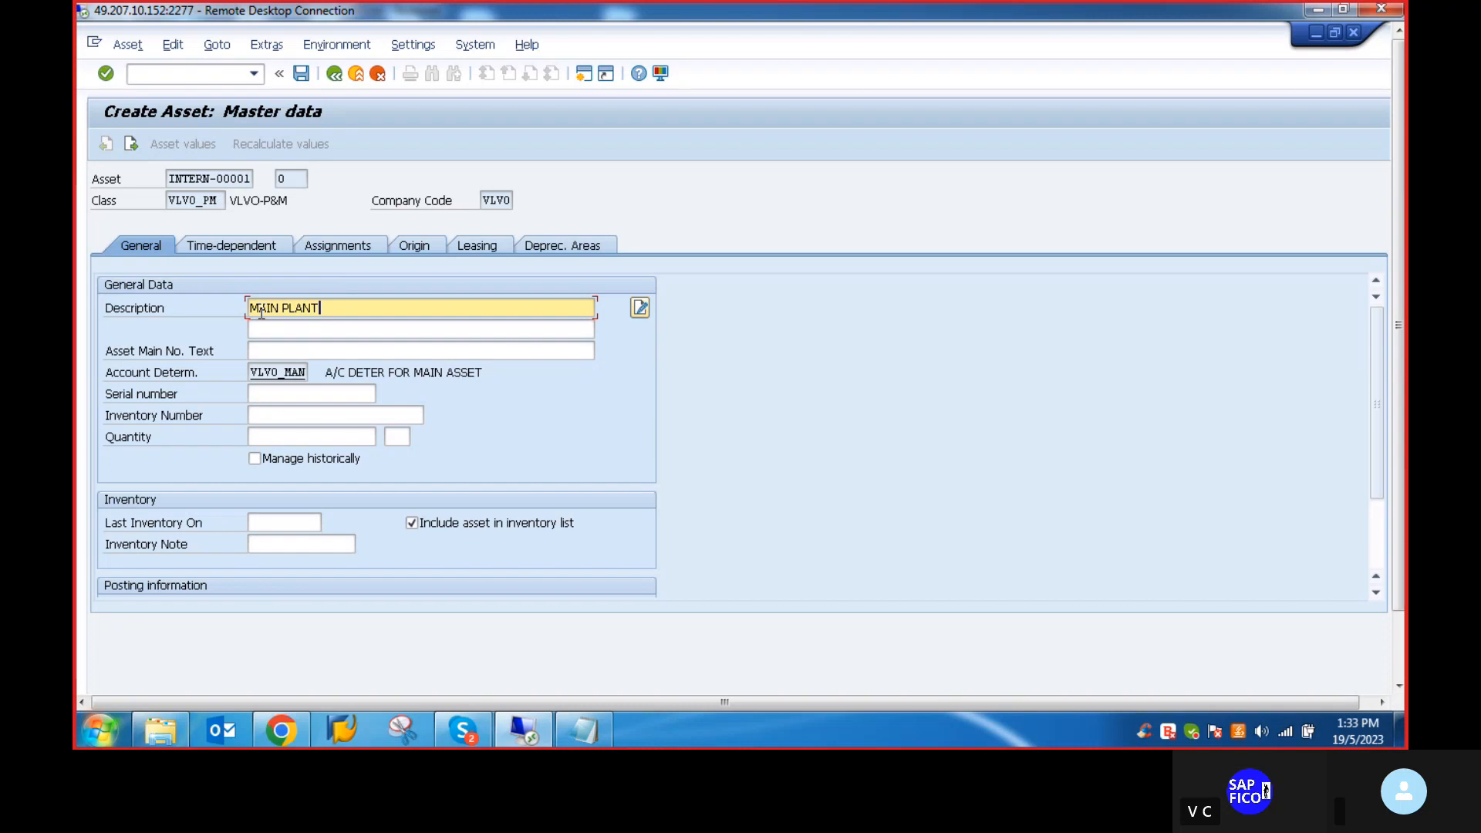
text( & MACHINERY)
drag(309, 308, 240, 321)
key(ctrl+c)
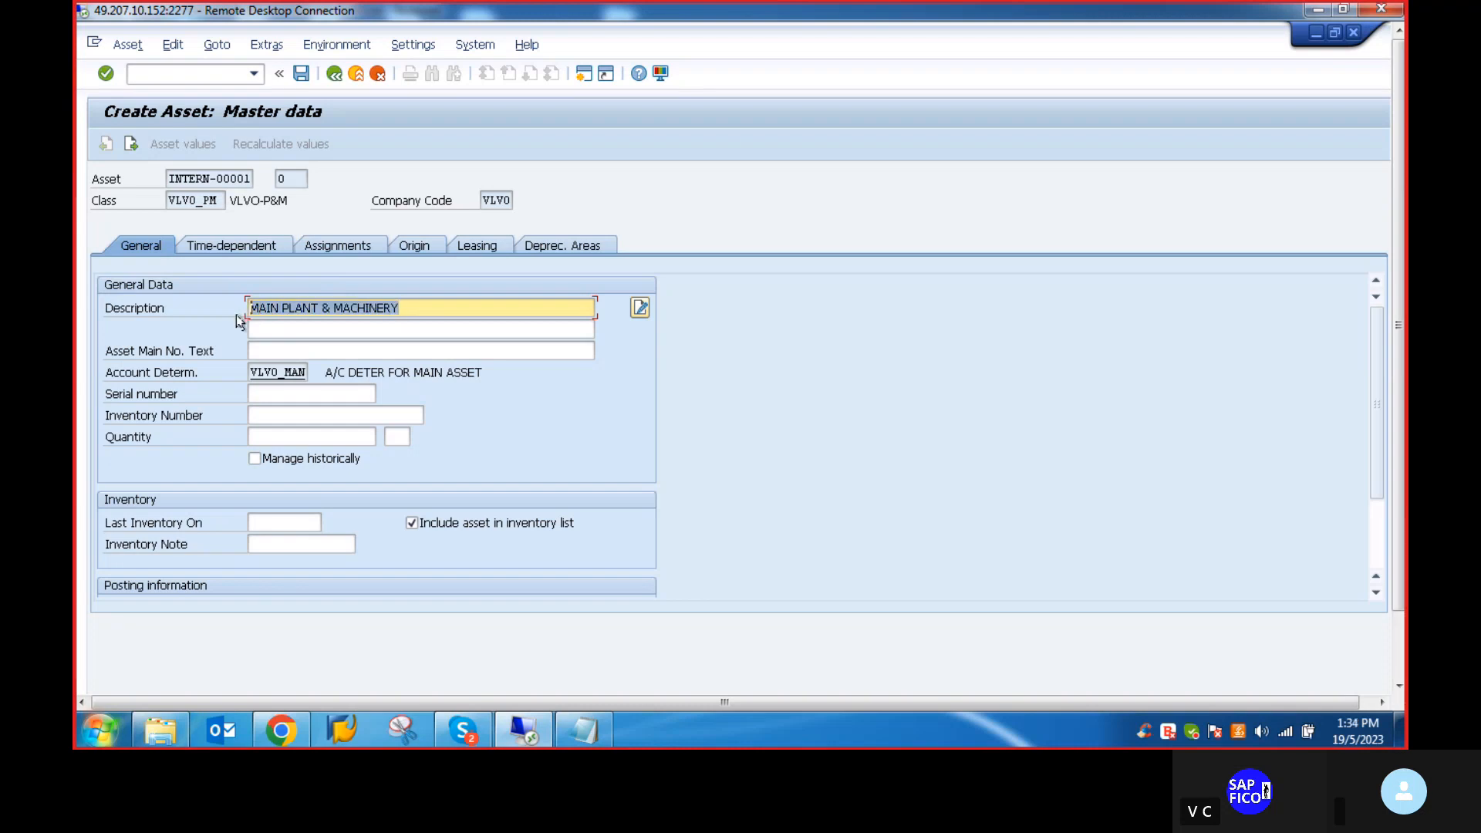
click(261, 331)
key(ctrl+v)
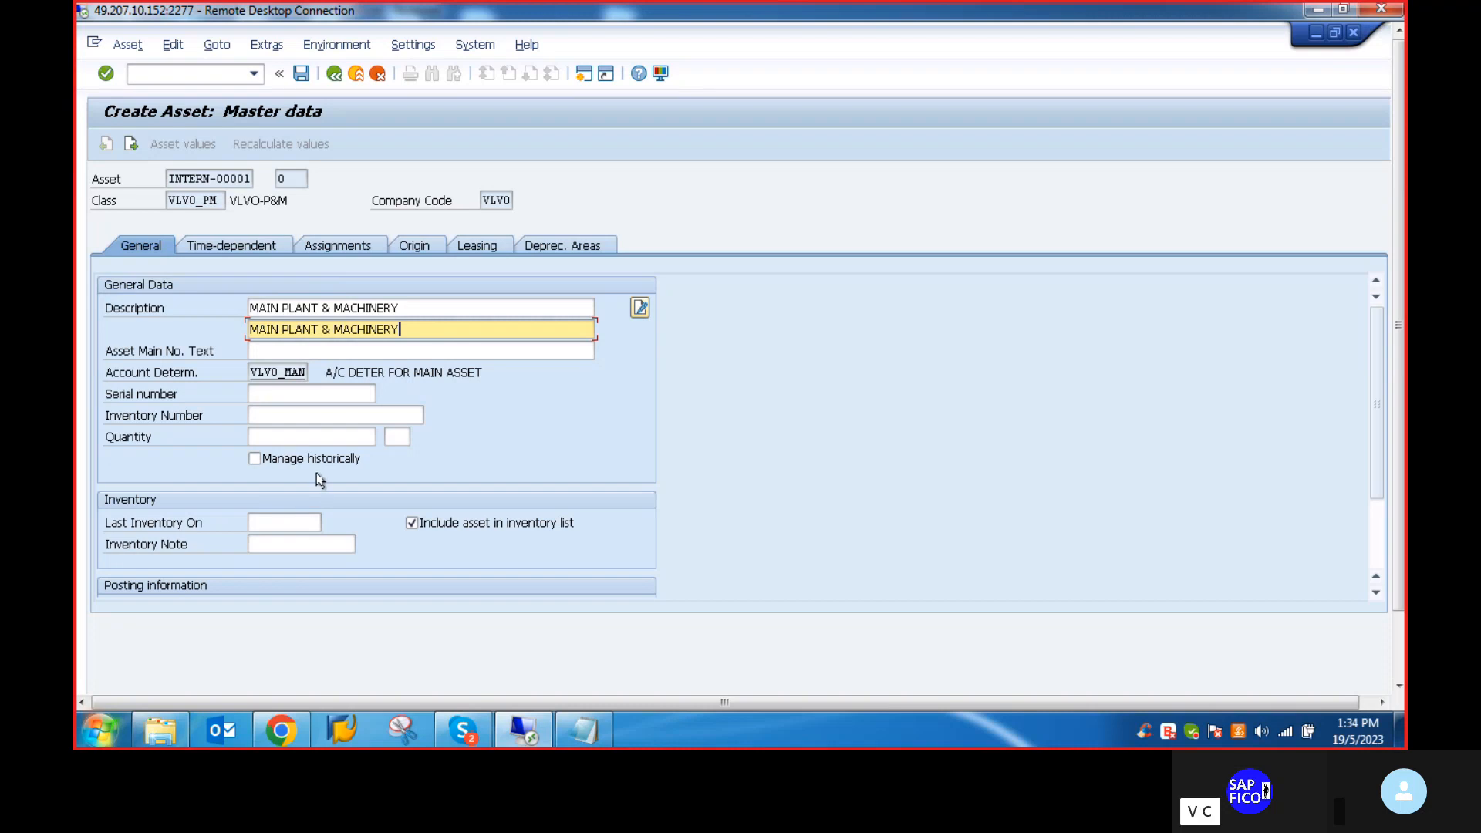
Set the Capitalized On date to the suggested date starting with 19.0 and open the asset's time-dependent data
scroll(317, 474, down, 2)
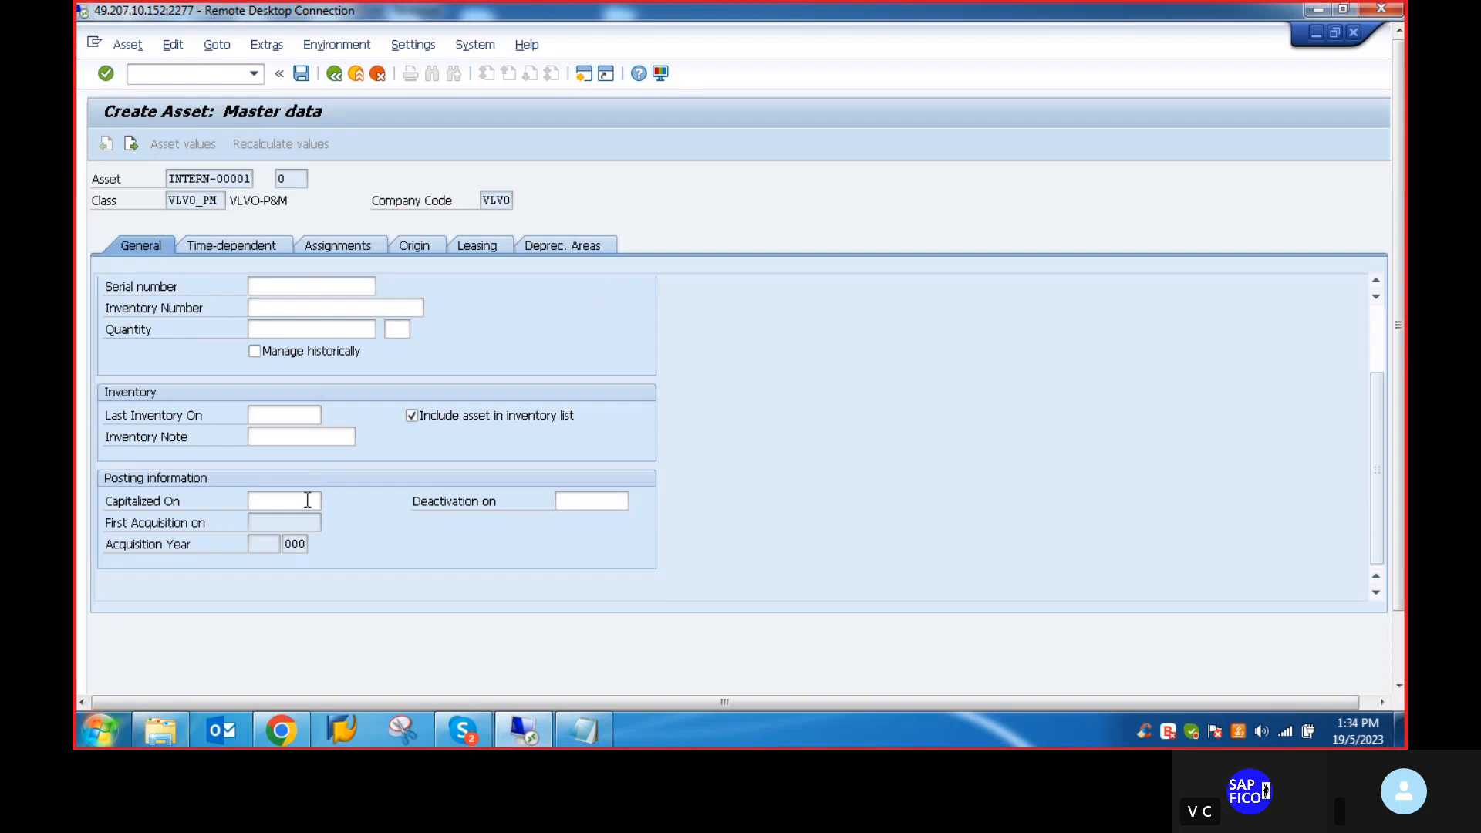
click(276, 505)
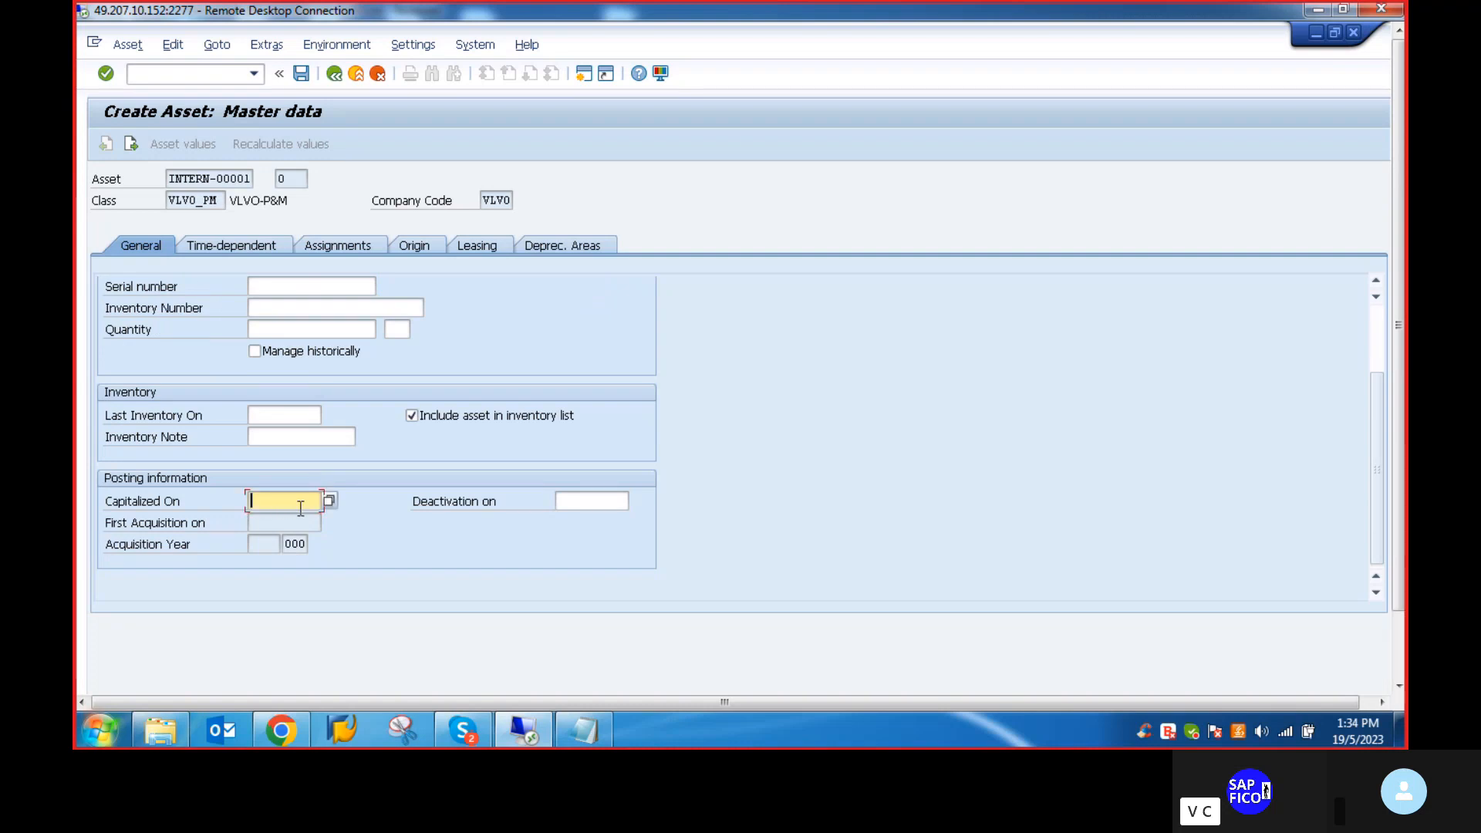
text(19.0)
click(270, 520)
click(261, 247)
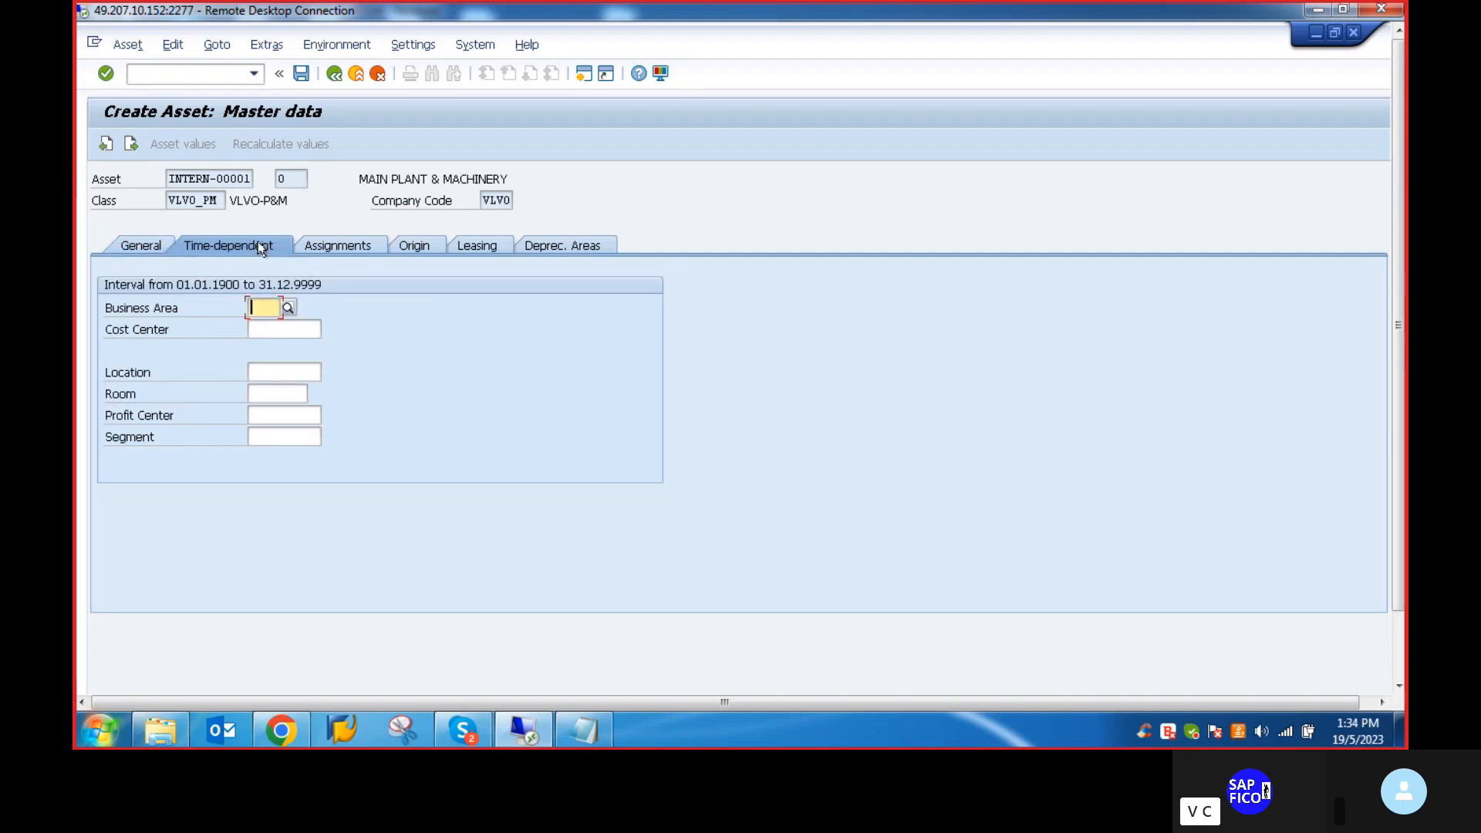
For the 01 book depreciation area, choose depreciation key VS1 and set the useful life to 2
click(563, 243)
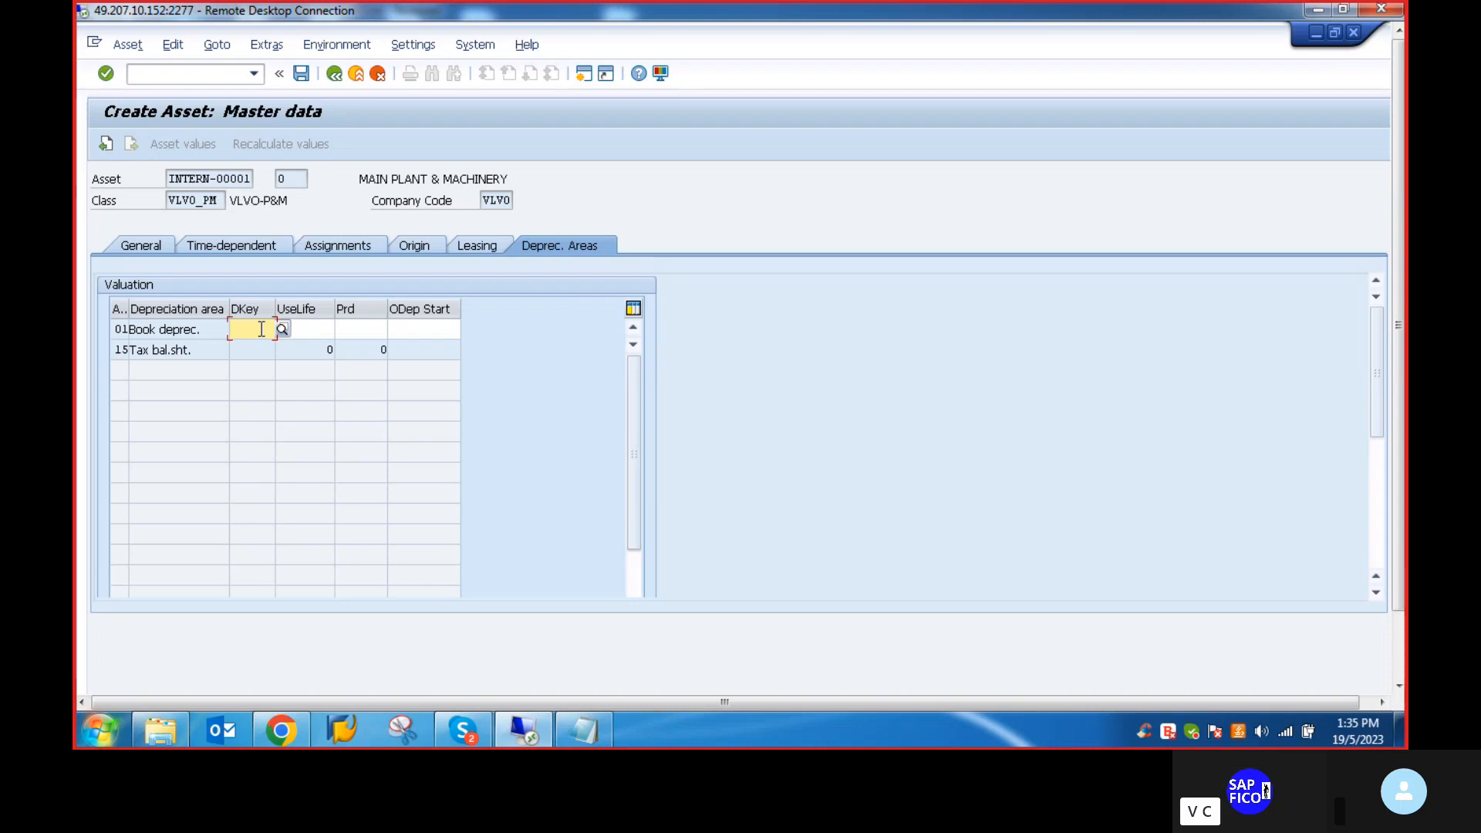
key(F4)
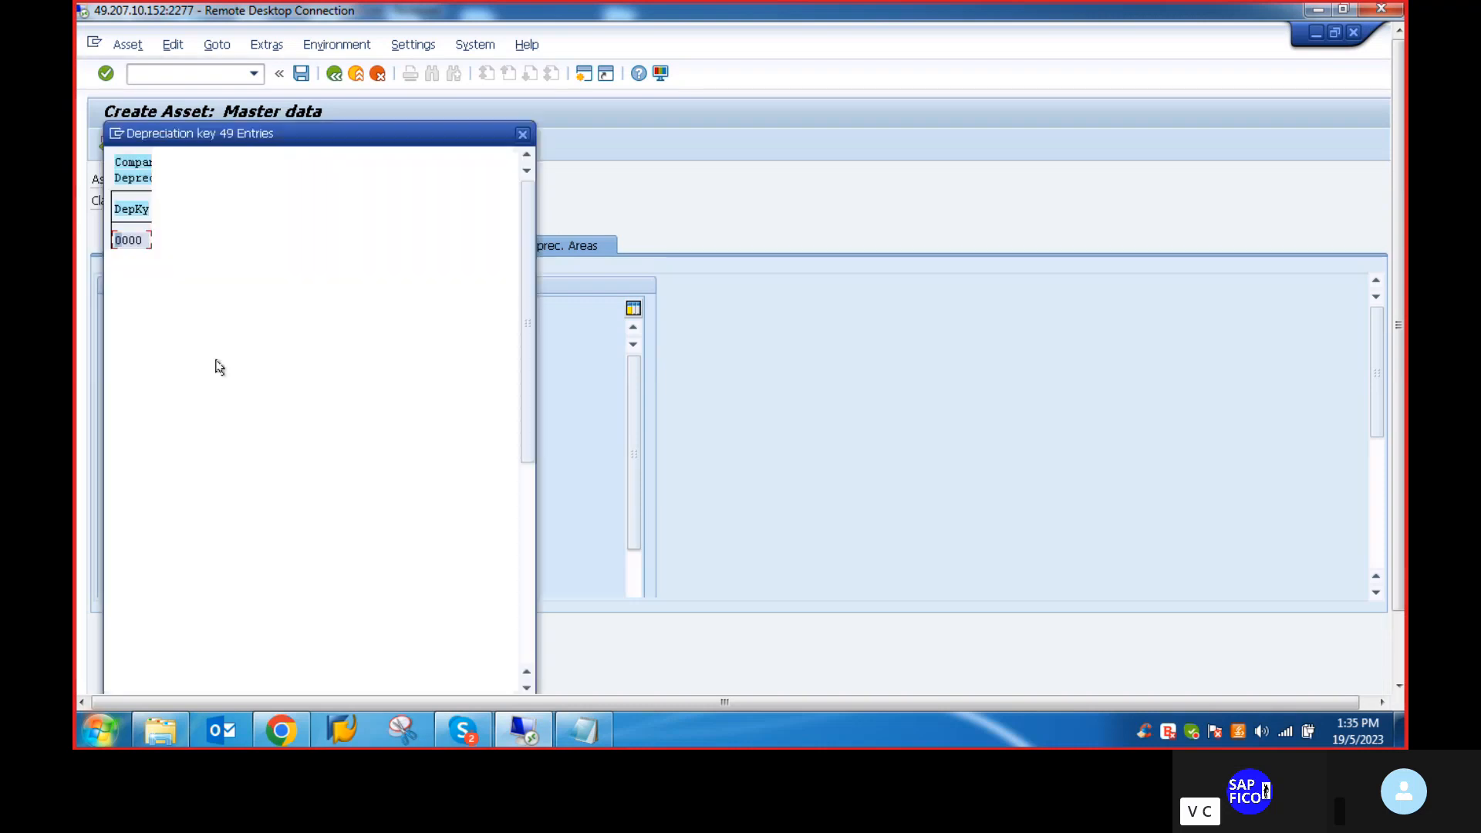
scroll(328, 517, down, 1)
scroll(329, 522, down, 5)
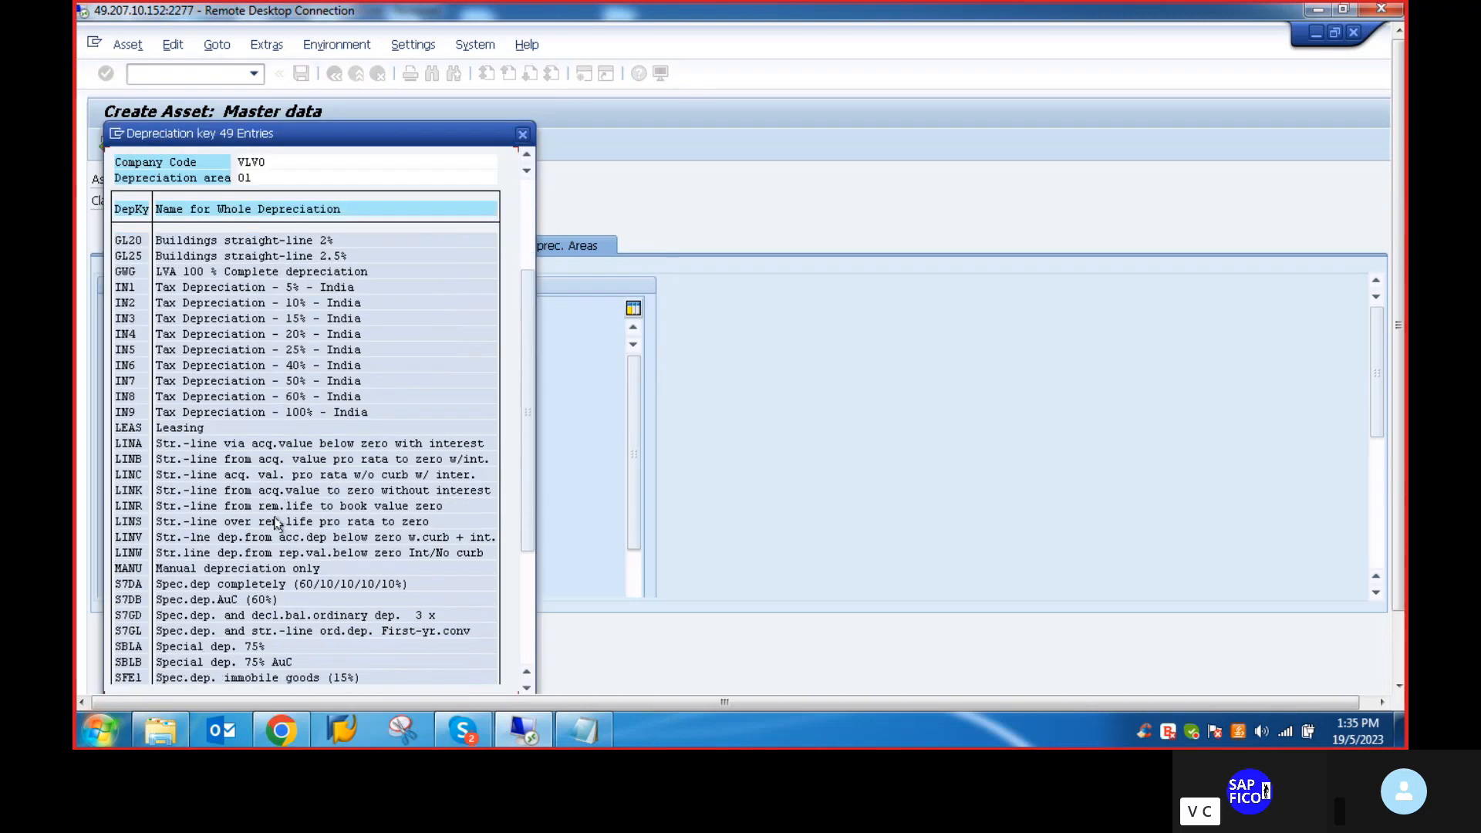
scroll(274, 518, down, 2)
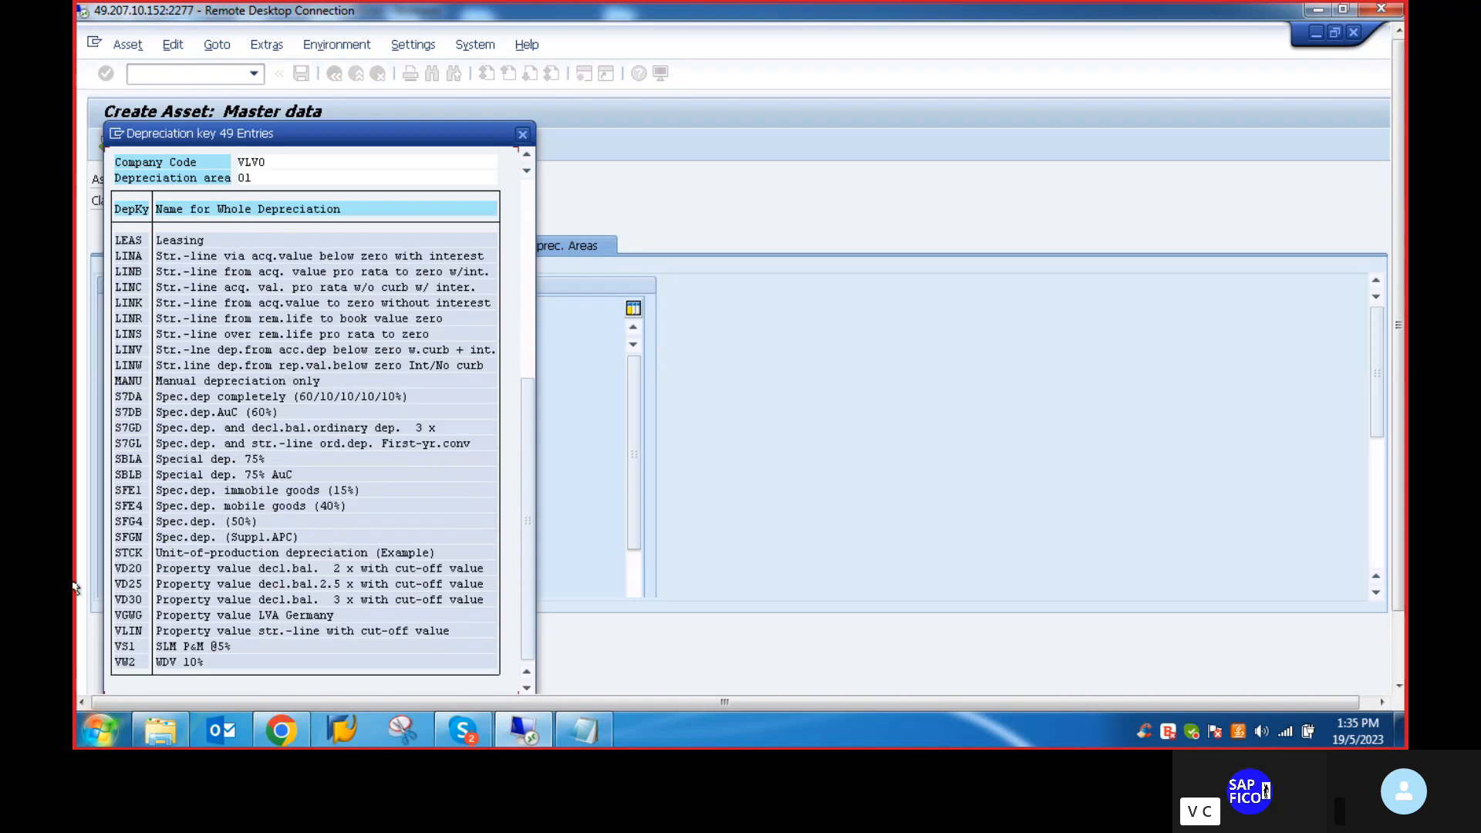
double_click(131, 646)
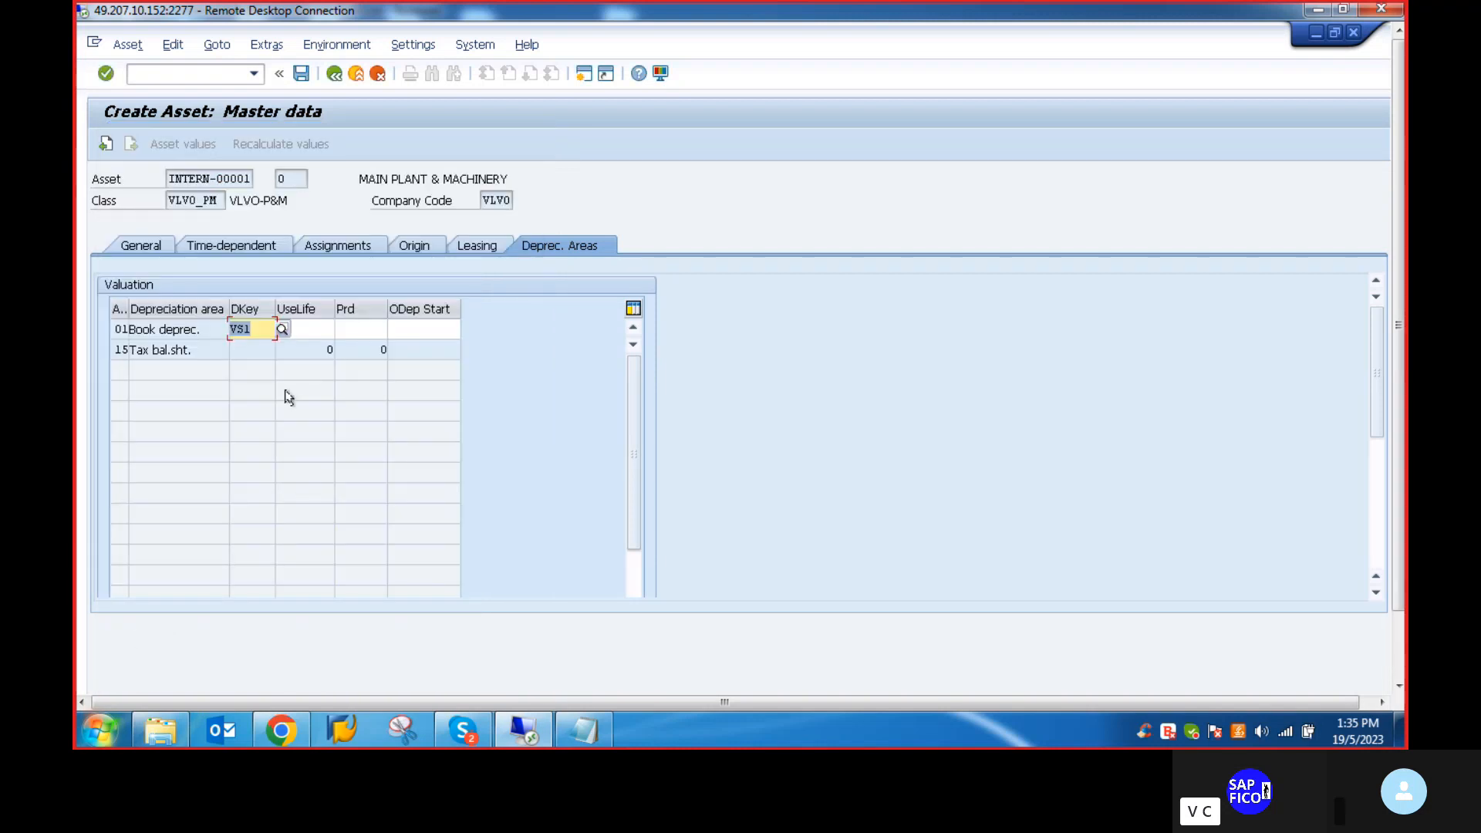
click(311, 329)
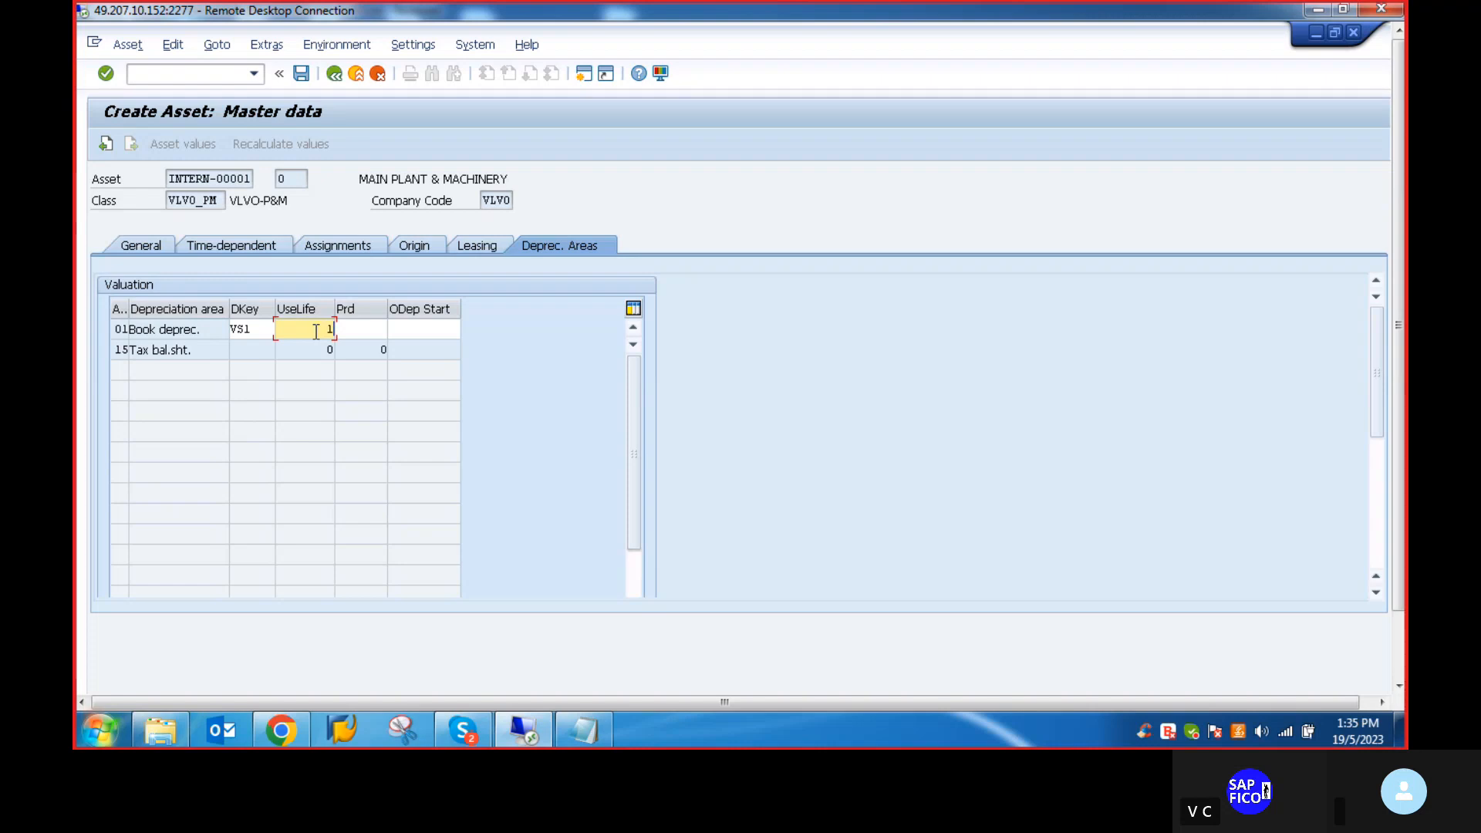
key(BackSpace)
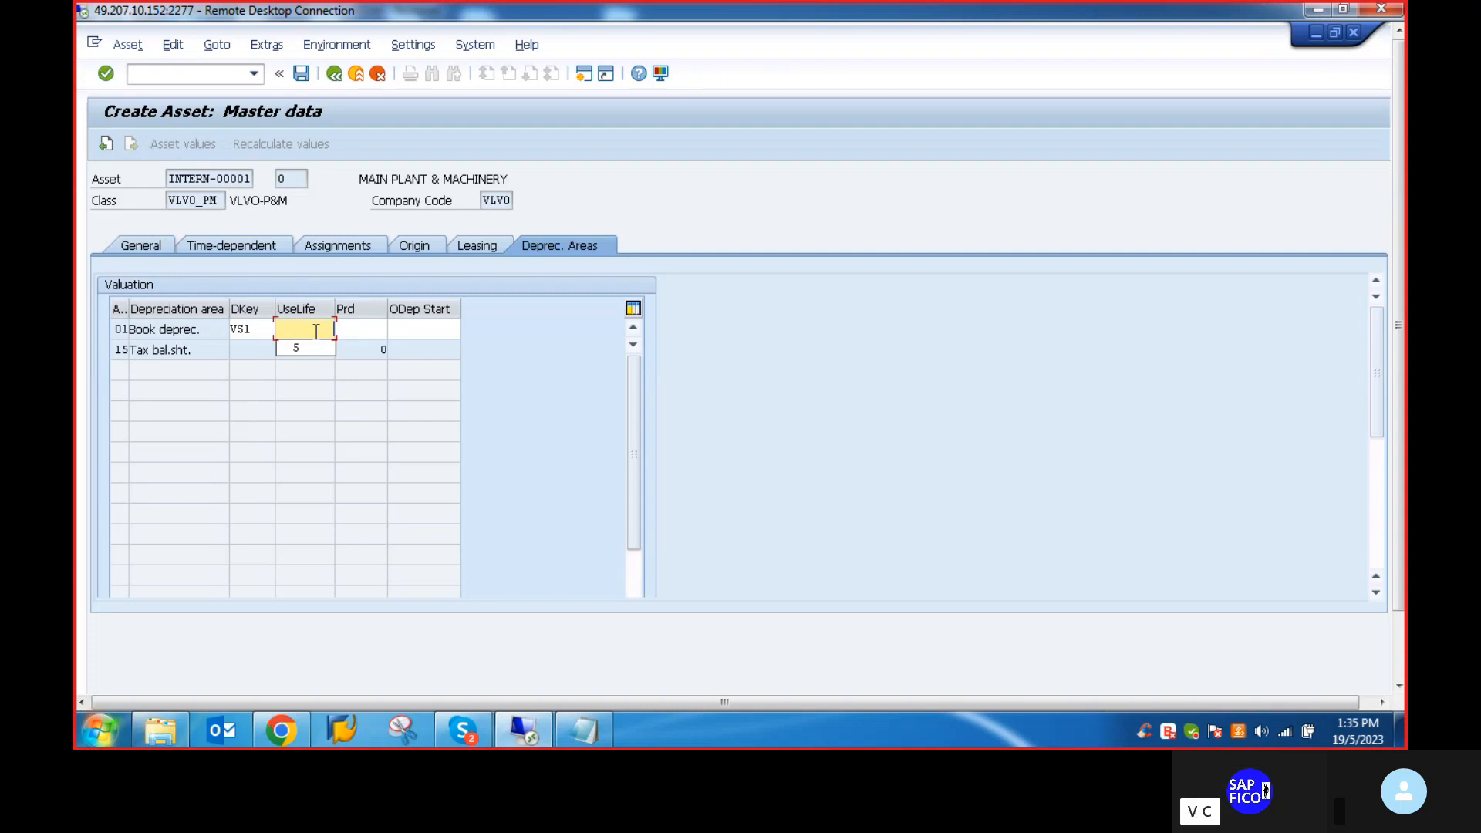
text(2)
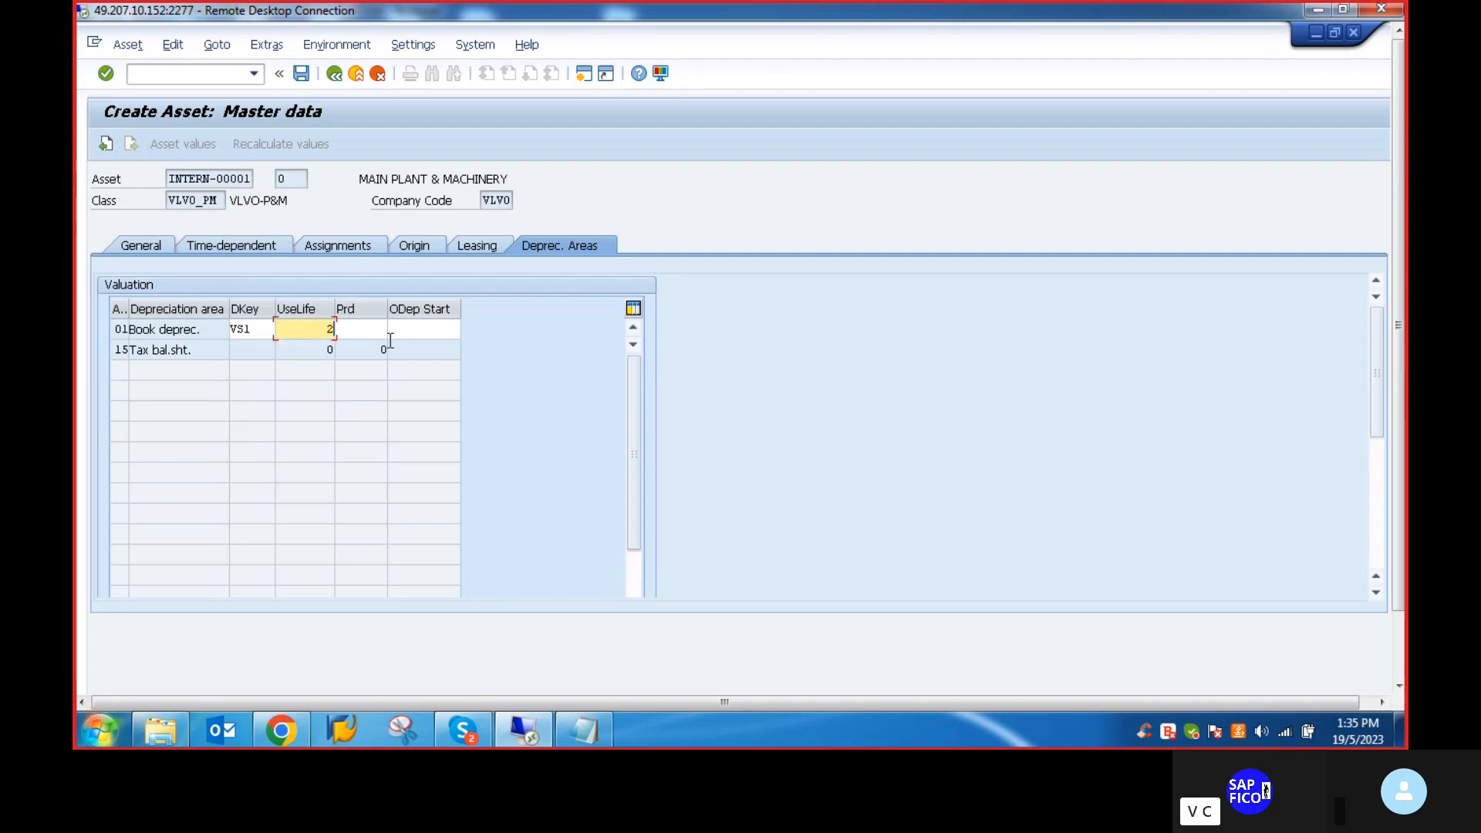
Set the book depreciation area's ordinary depreciation start to 19.05.2023 and save the asset
click(415, 329)
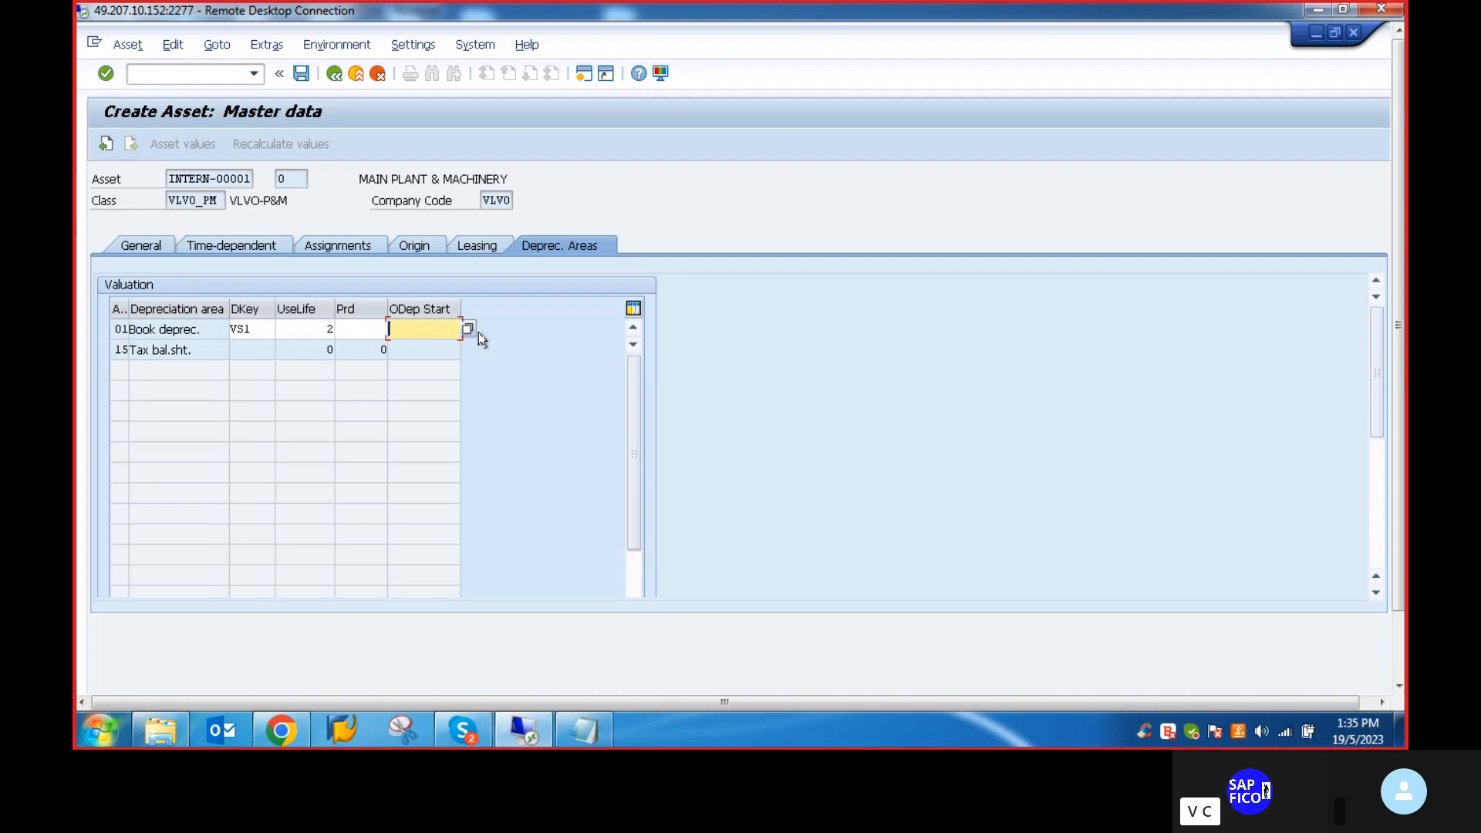
text(19)
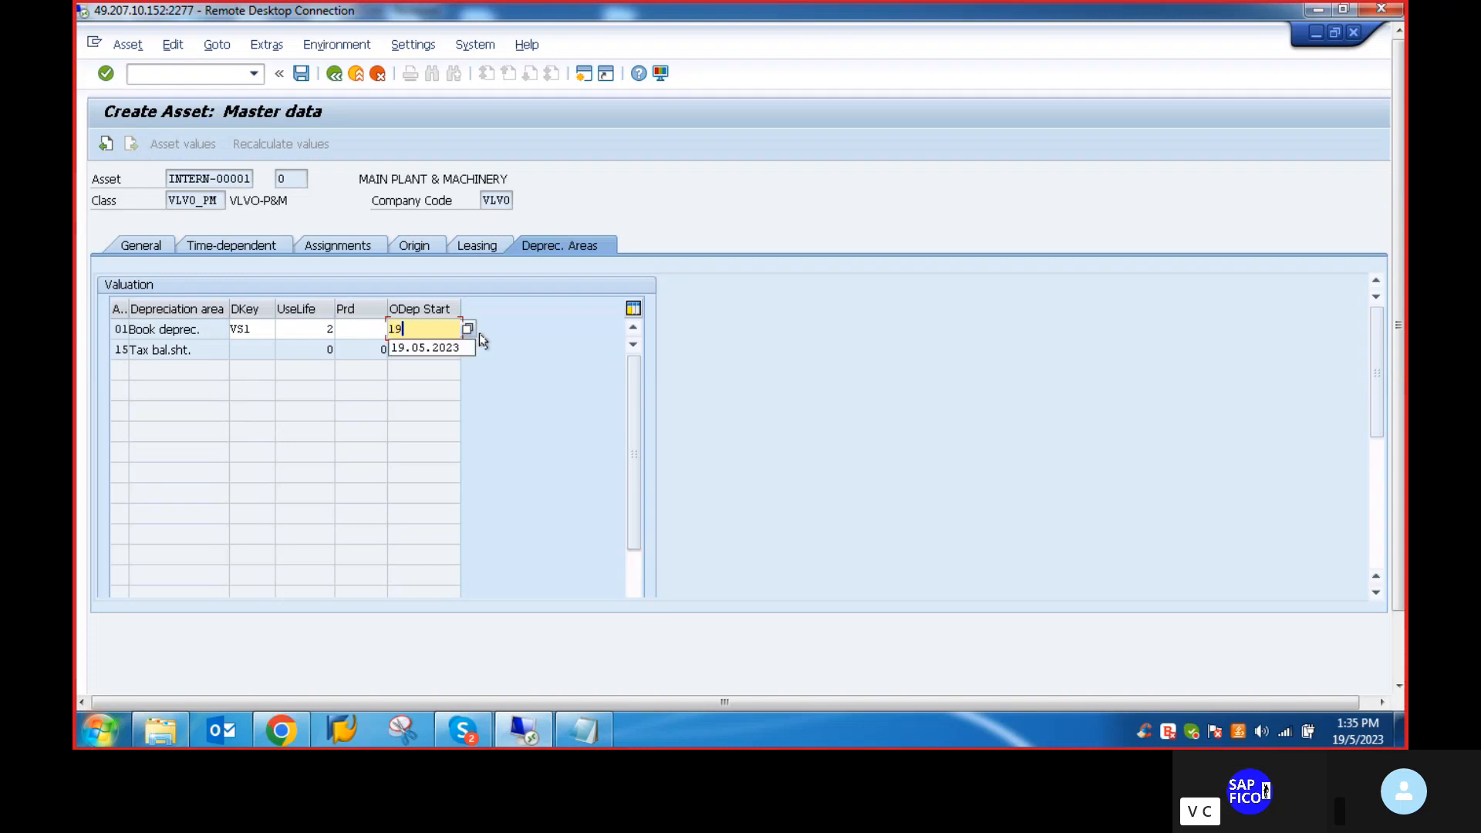
click(411, 330)
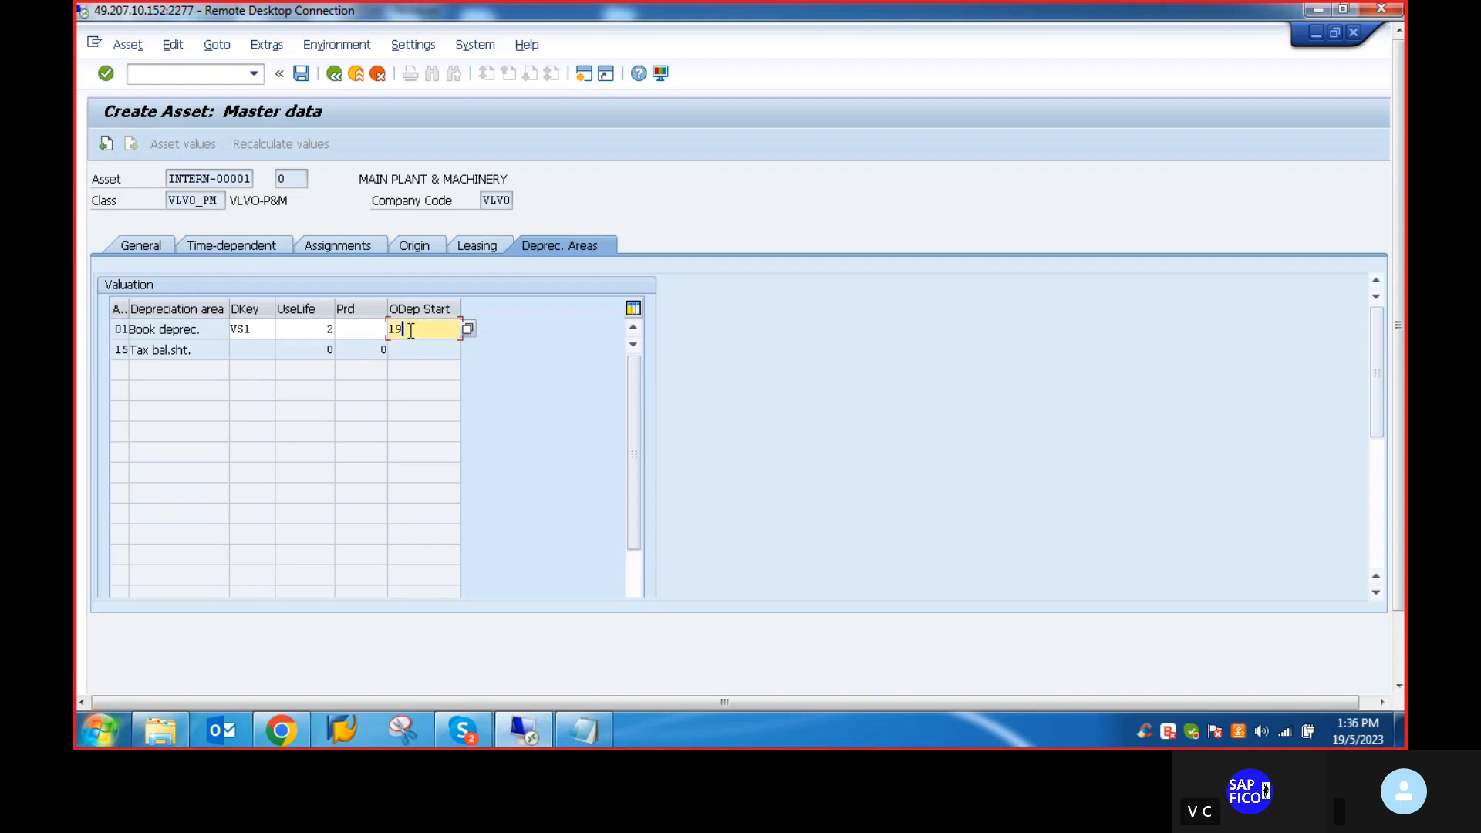
text(.05)
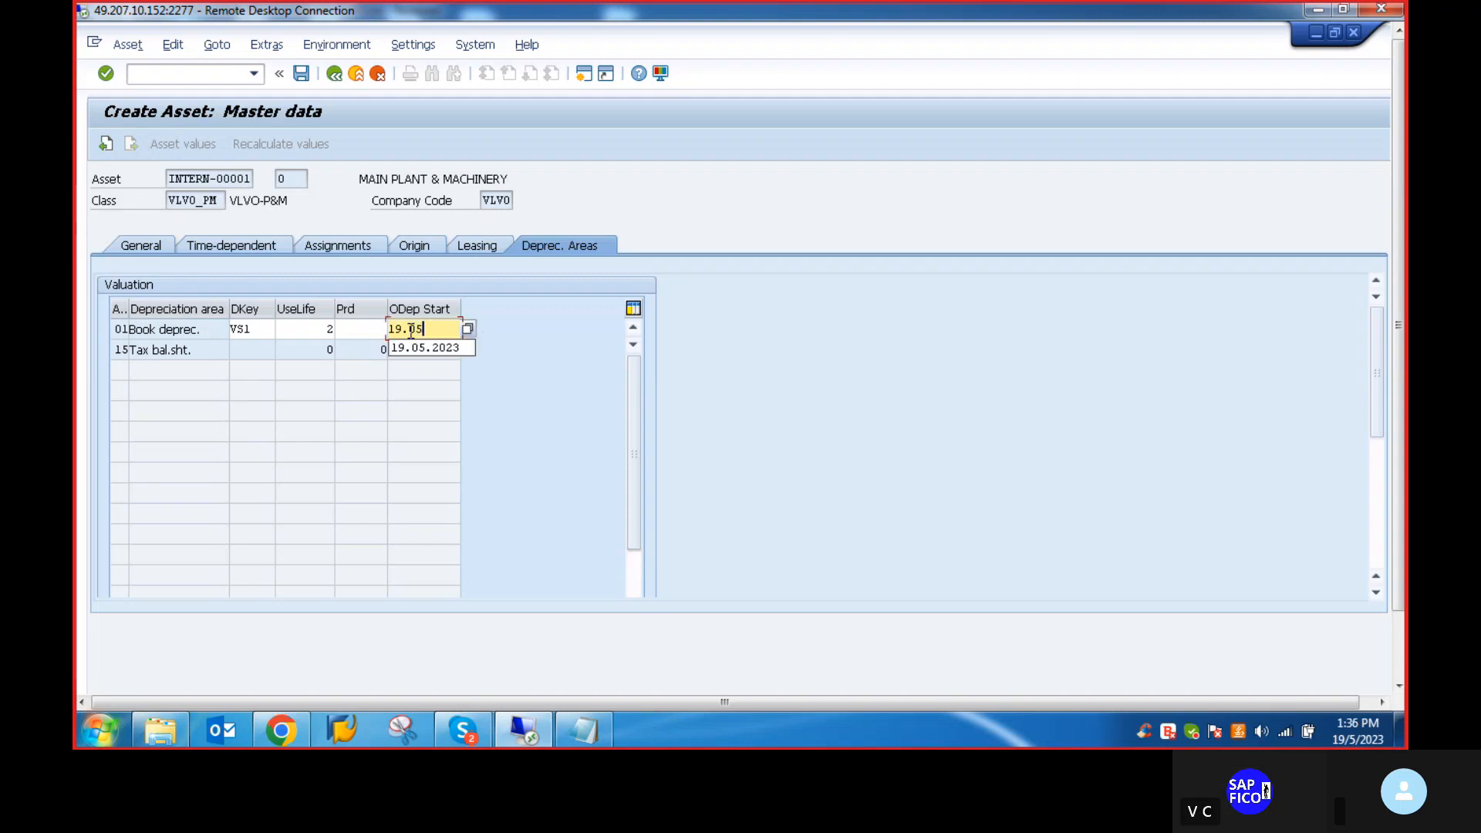
text(.2023)
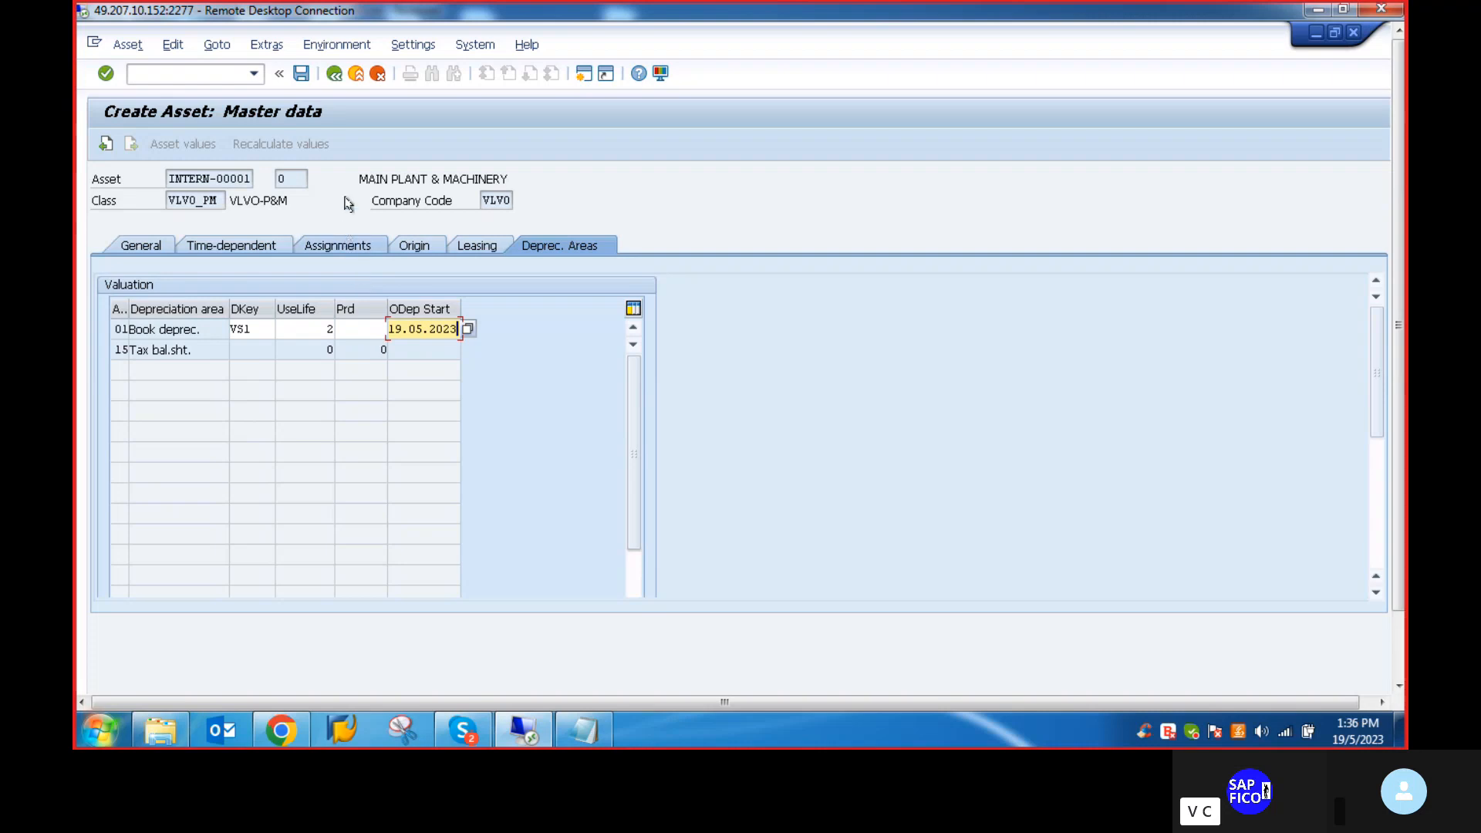
click(301, 74)
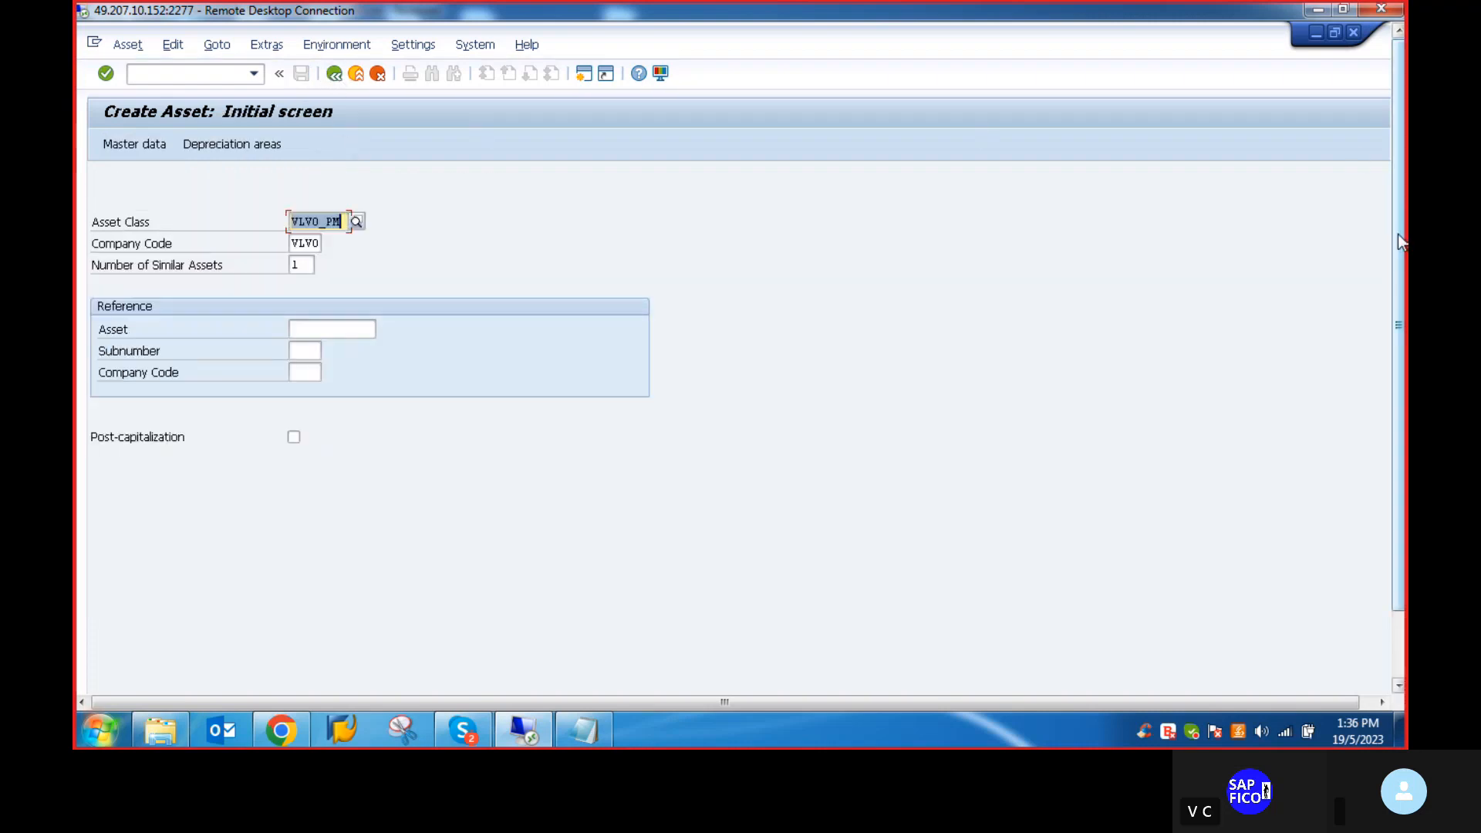
drag(1398, 233, 1398, 308)
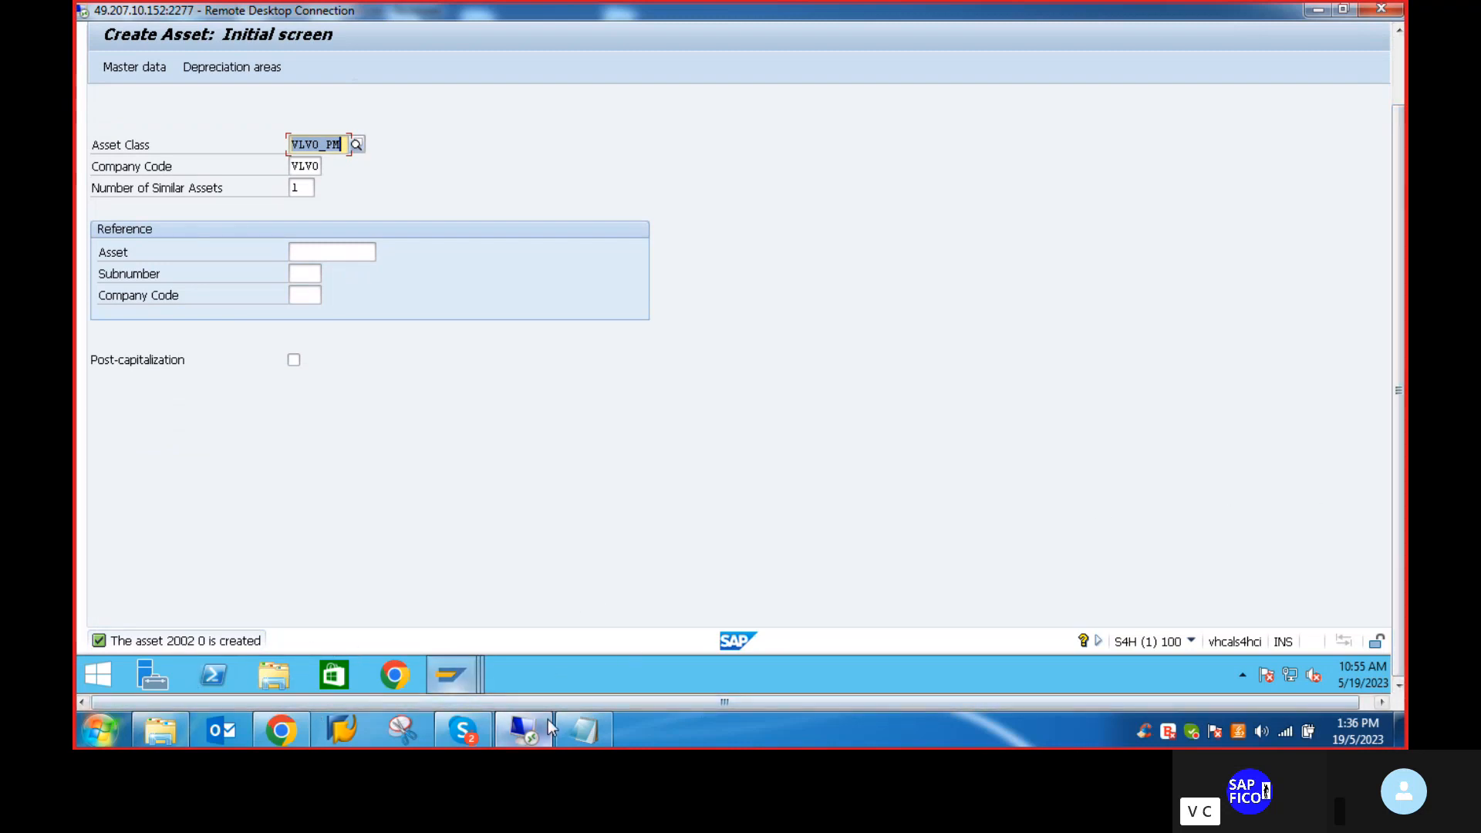
click(450, 675)
click(767, 341)
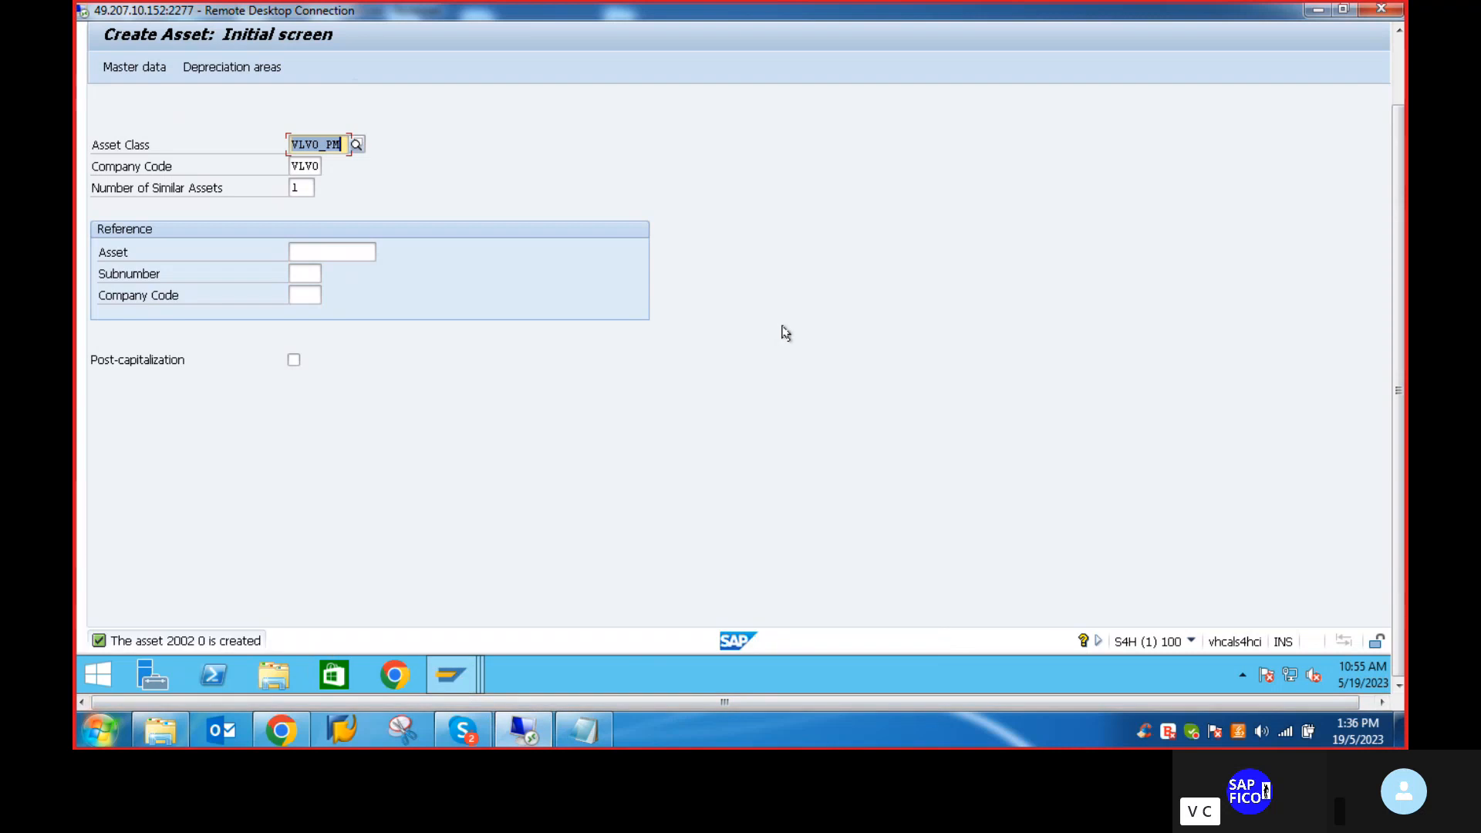
Switch to the Notepad notes and change the main asset number in item 17 to 2002 0
click(584, 729)
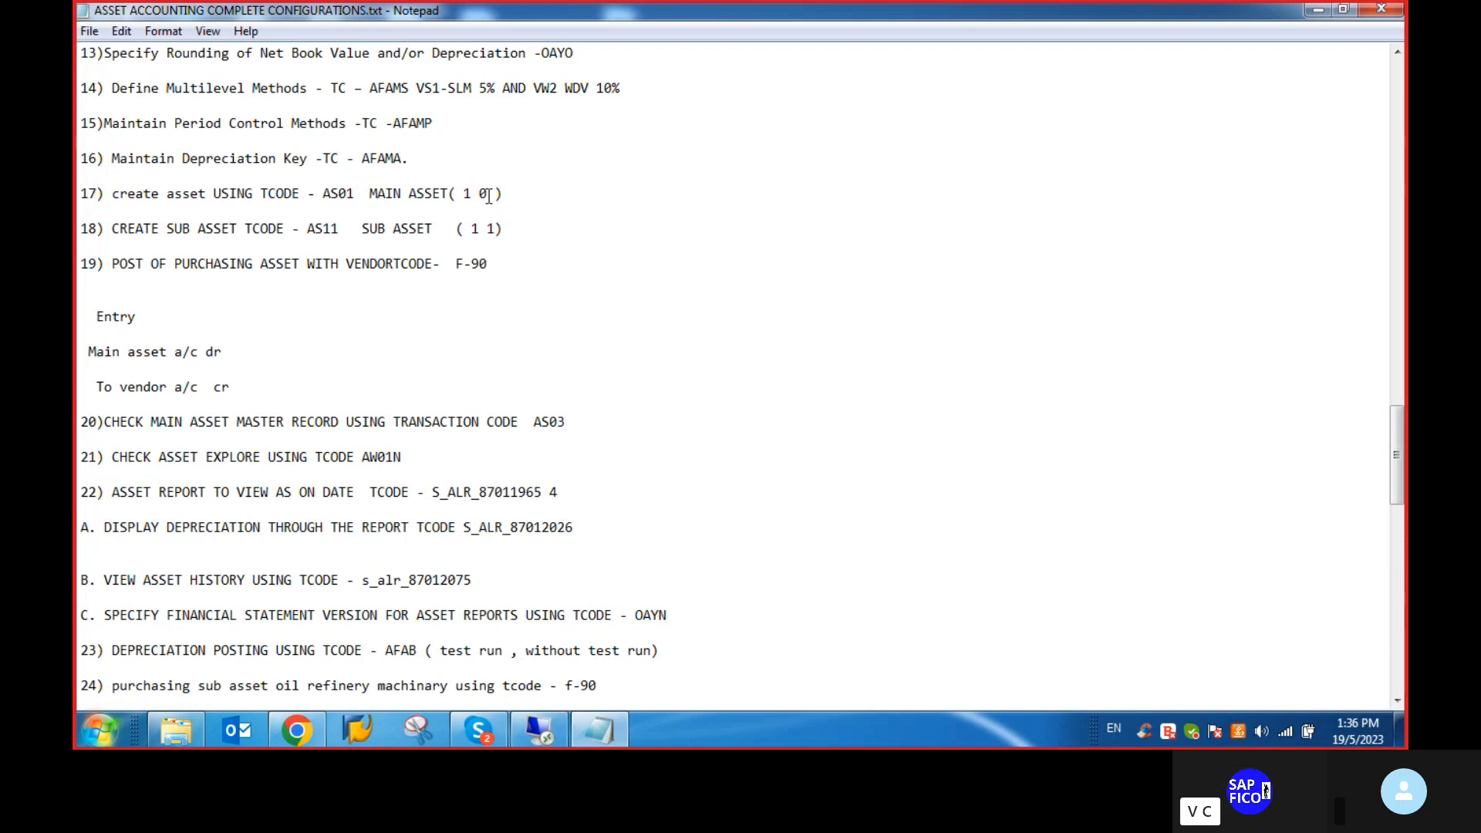
click(487, 194)
key(BackSpace)
key(BackSpace)
key(BackSpace)
text(20)
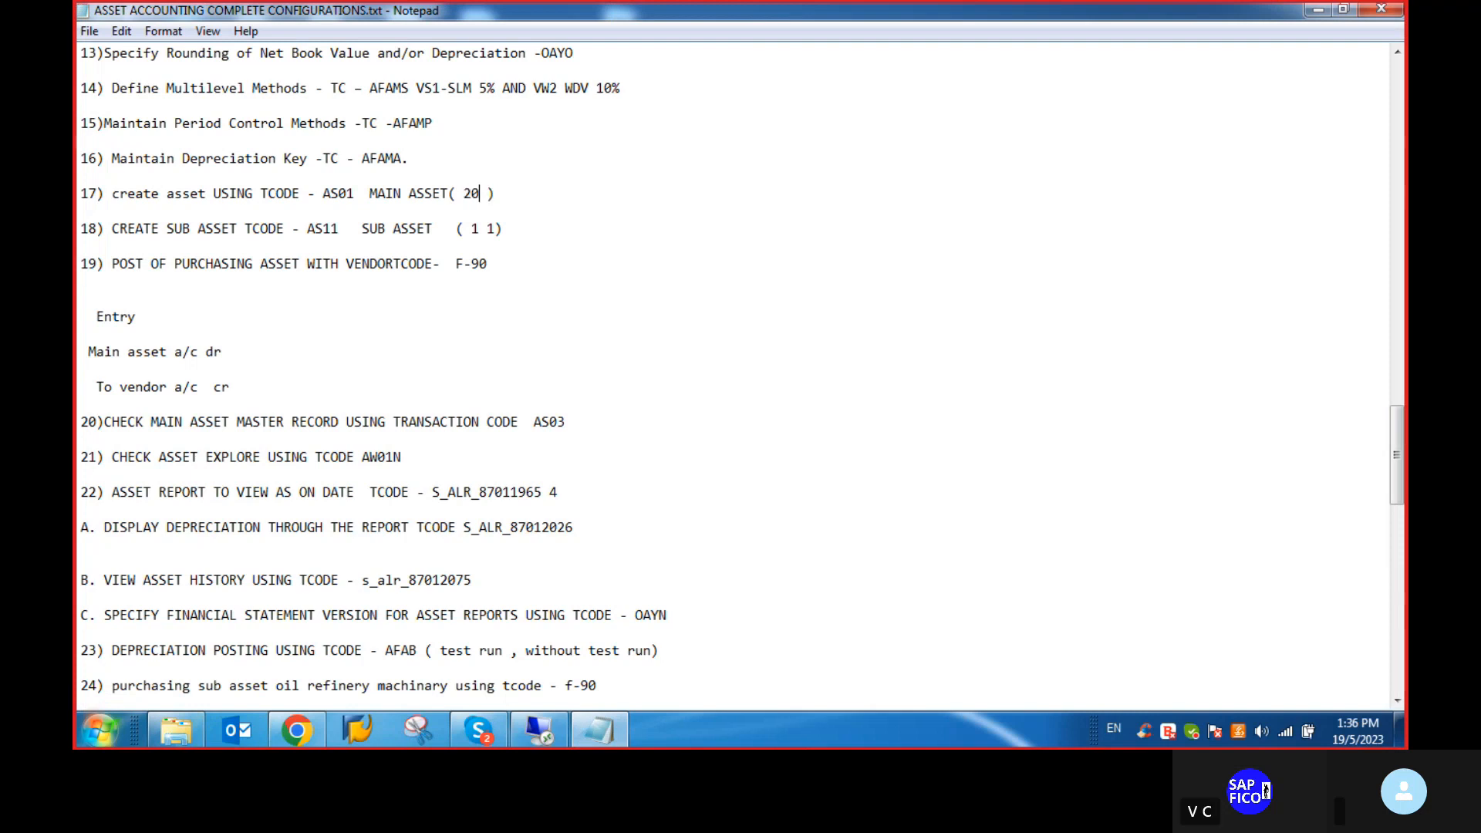
text(01 0)
click(492, 197)
key(BackSpace)
text(2)
click(605, 224)
Compare the main asset number recorded in the notes with the number of the newly created asset in SAP
click(539, 729)
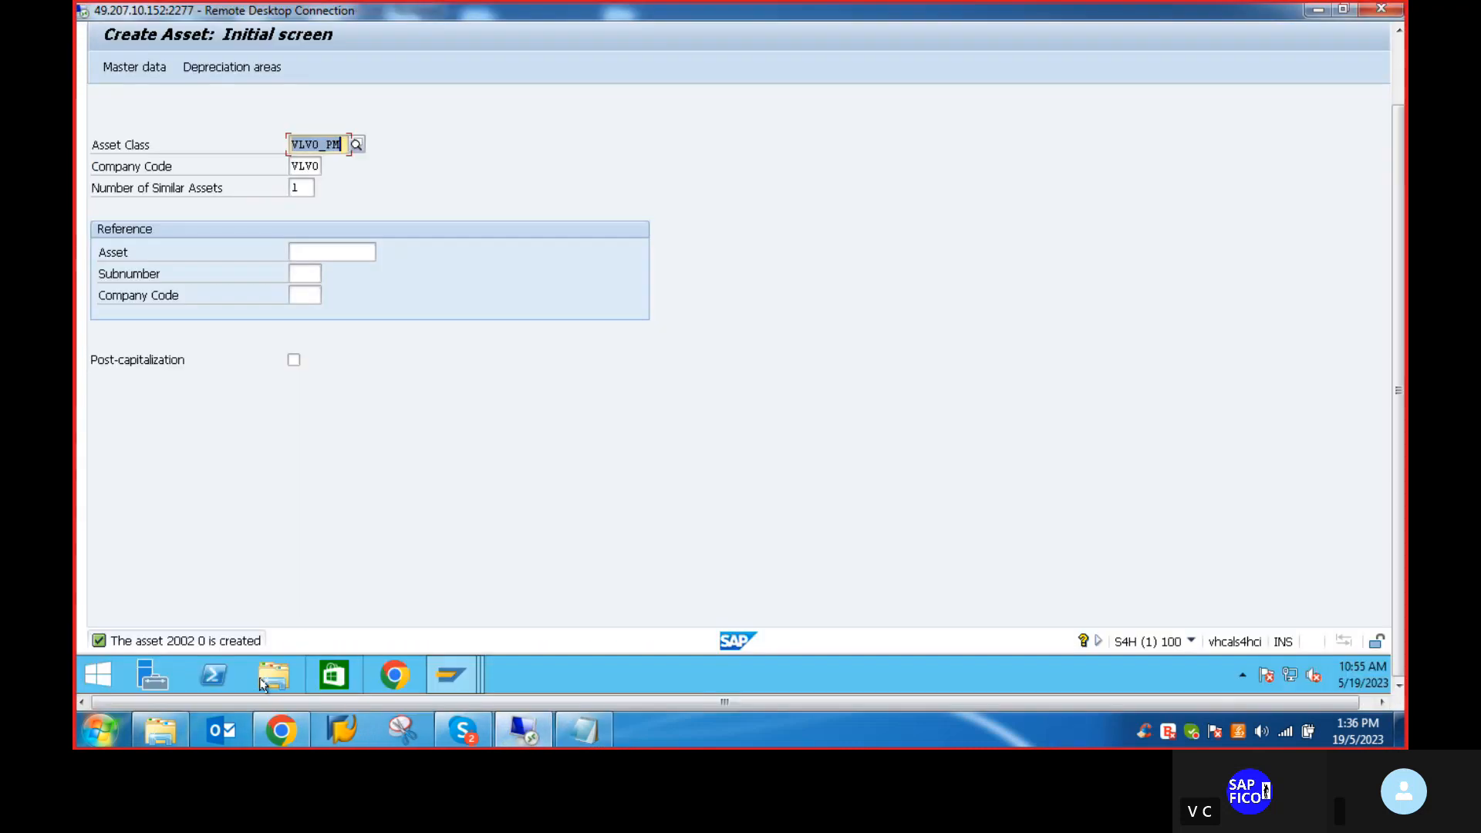
click(597, 728)
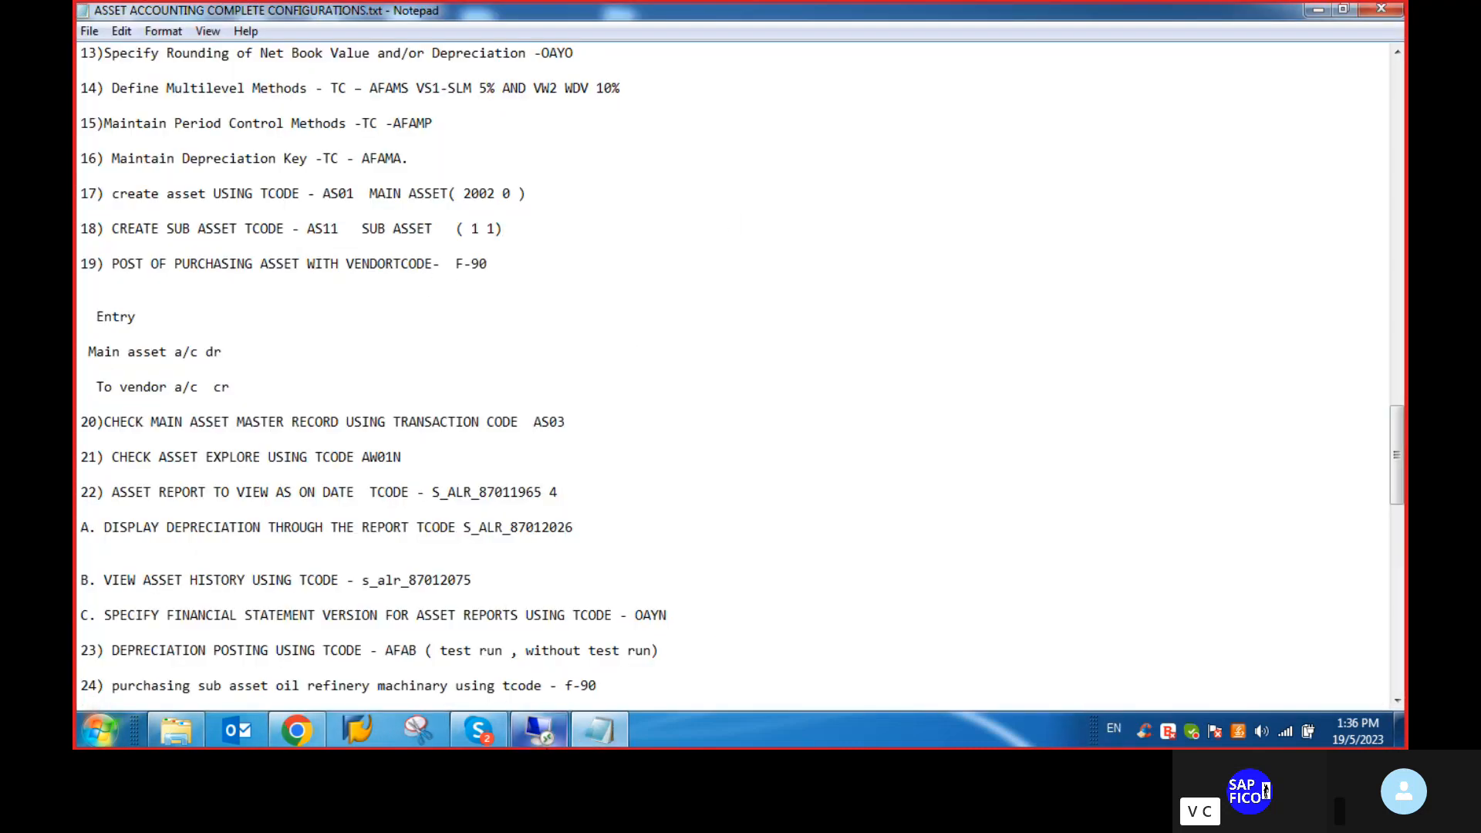
mouse_move(545, 728)
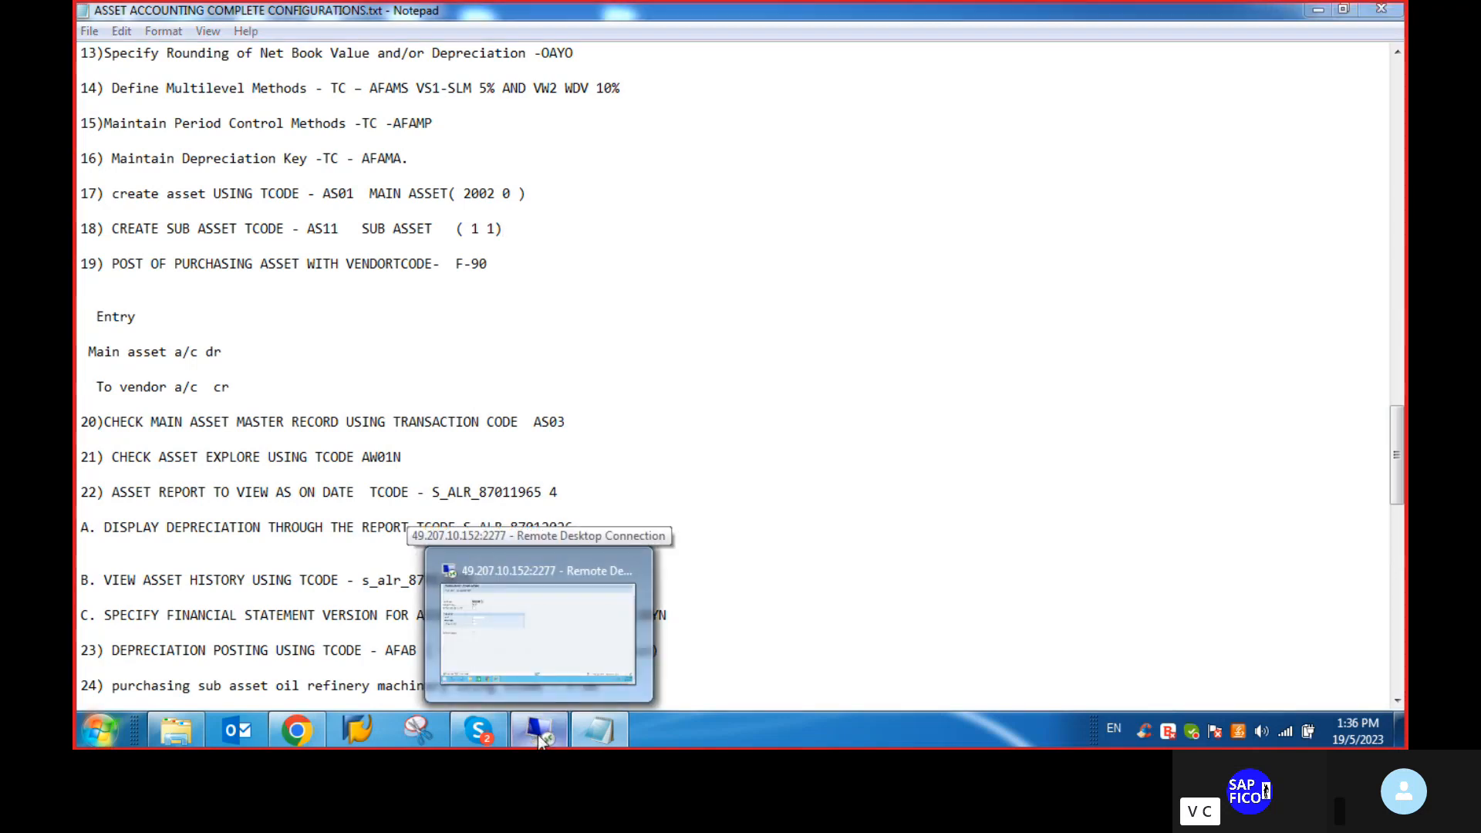
Switch to the SAP session, run transaction /NAS11 and open the master data for a subnumber of asset 2002 in company code VLVO
click(545, 742)
drag(1401, 386, 1401, 325)
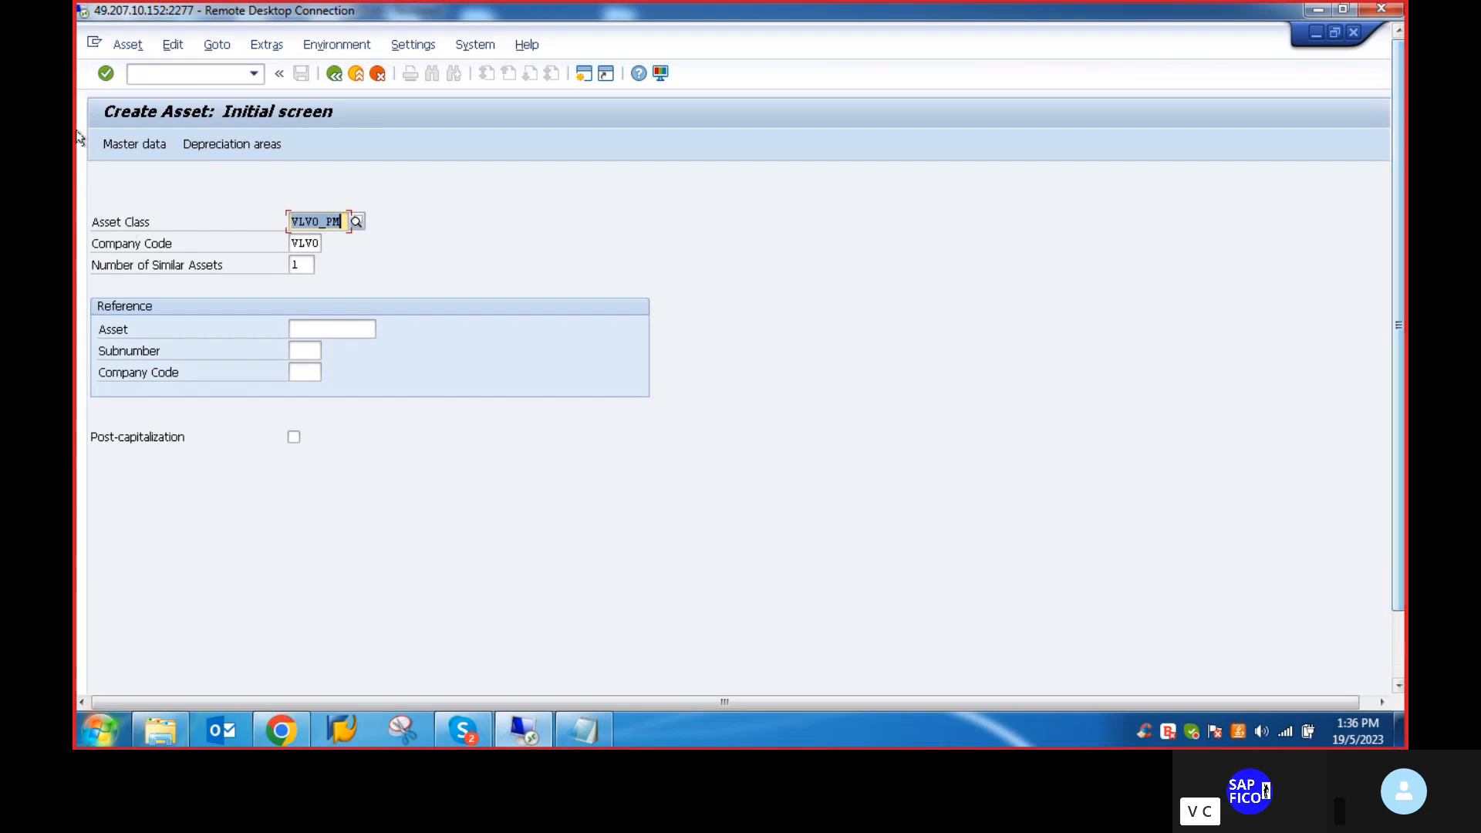
click(181, 73)
text(/)
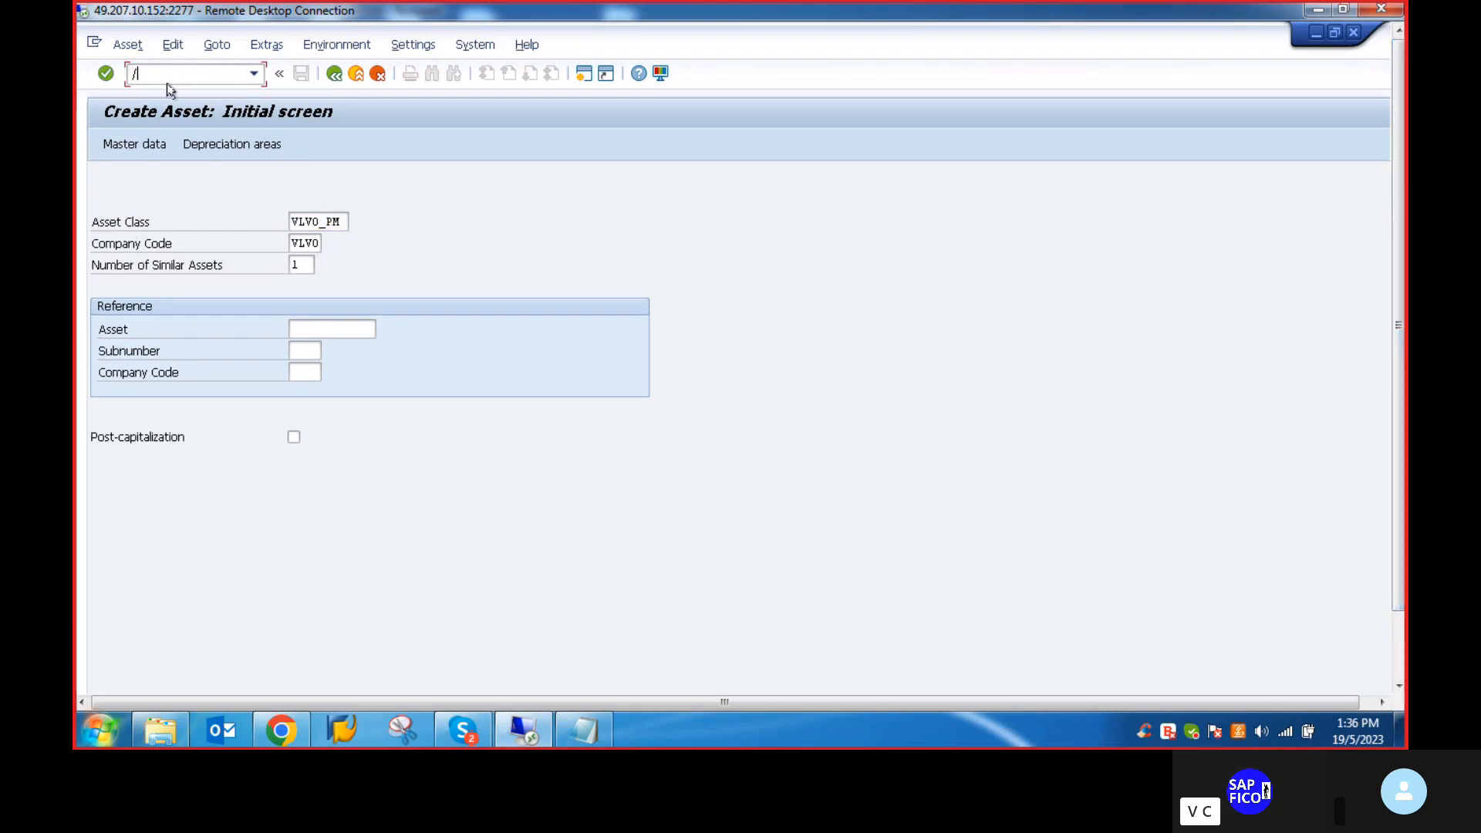
text(NAS11)
key(Return)
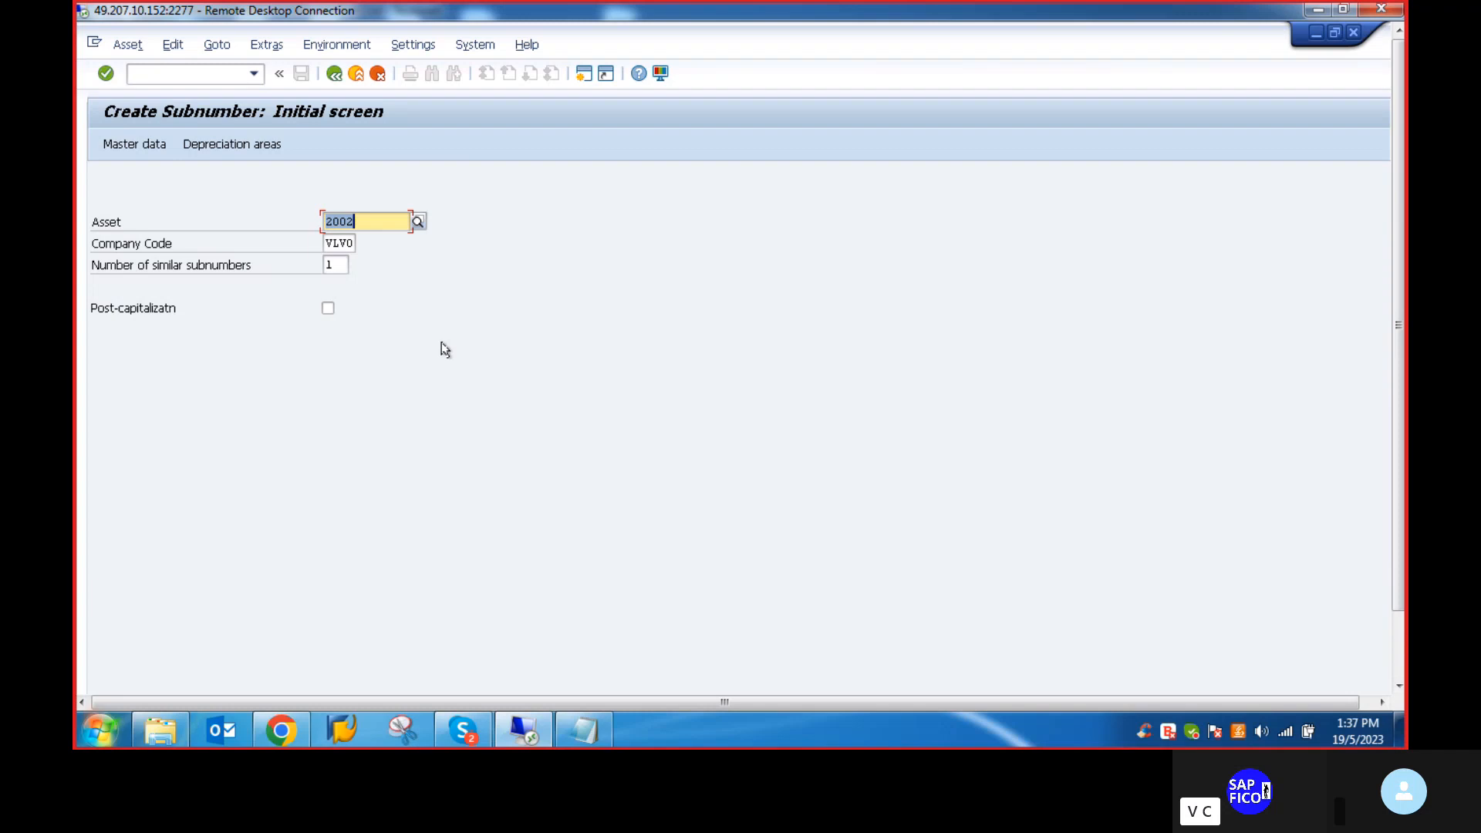
key(Return)
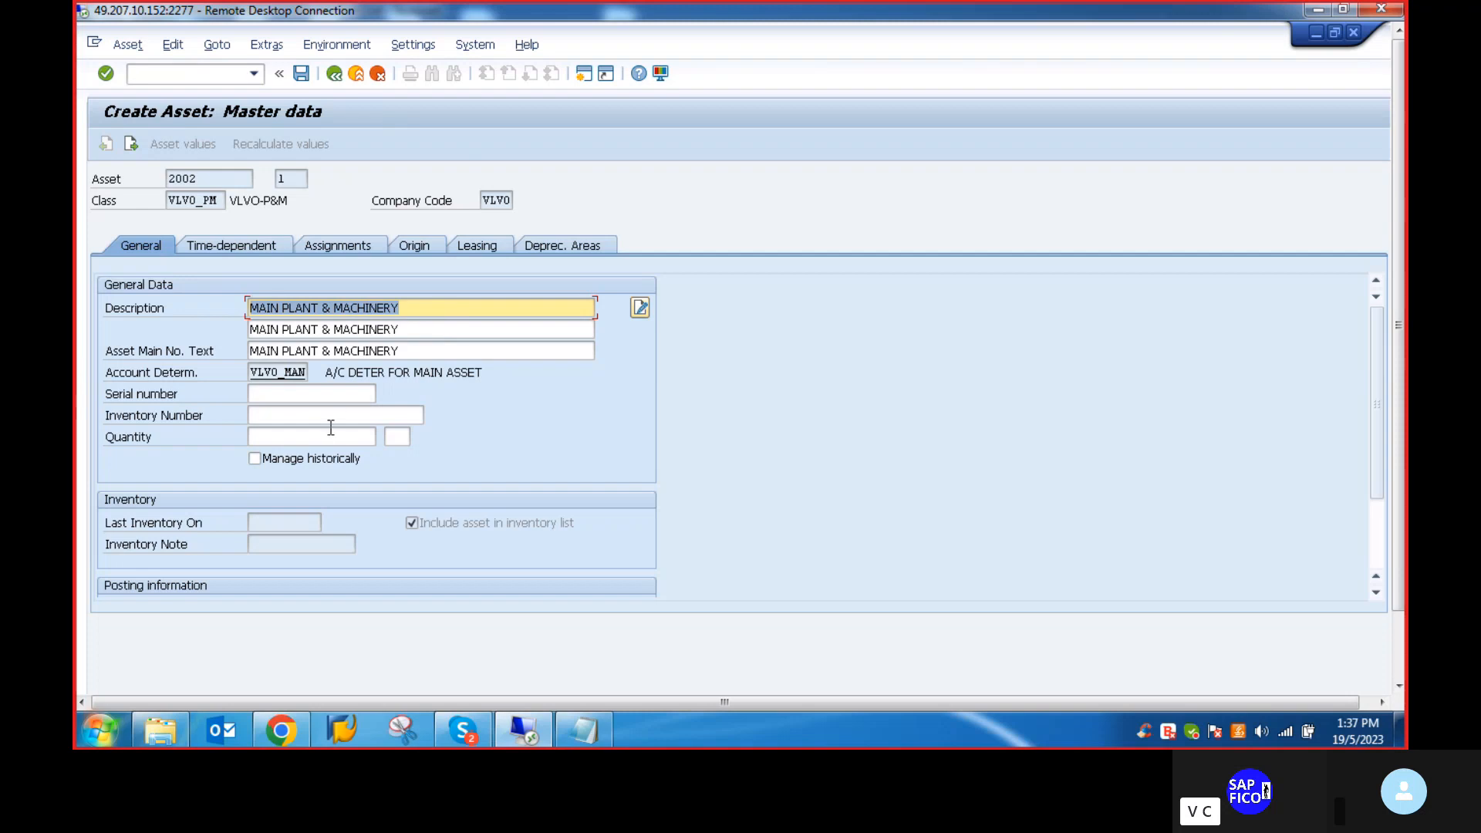
Change both description lines and the asset main number text to MAIN PLANT & MACHINERY-1
scroll(394, 445, down, 1)
scroll(392, 447, up, 1)
click(406, 308)
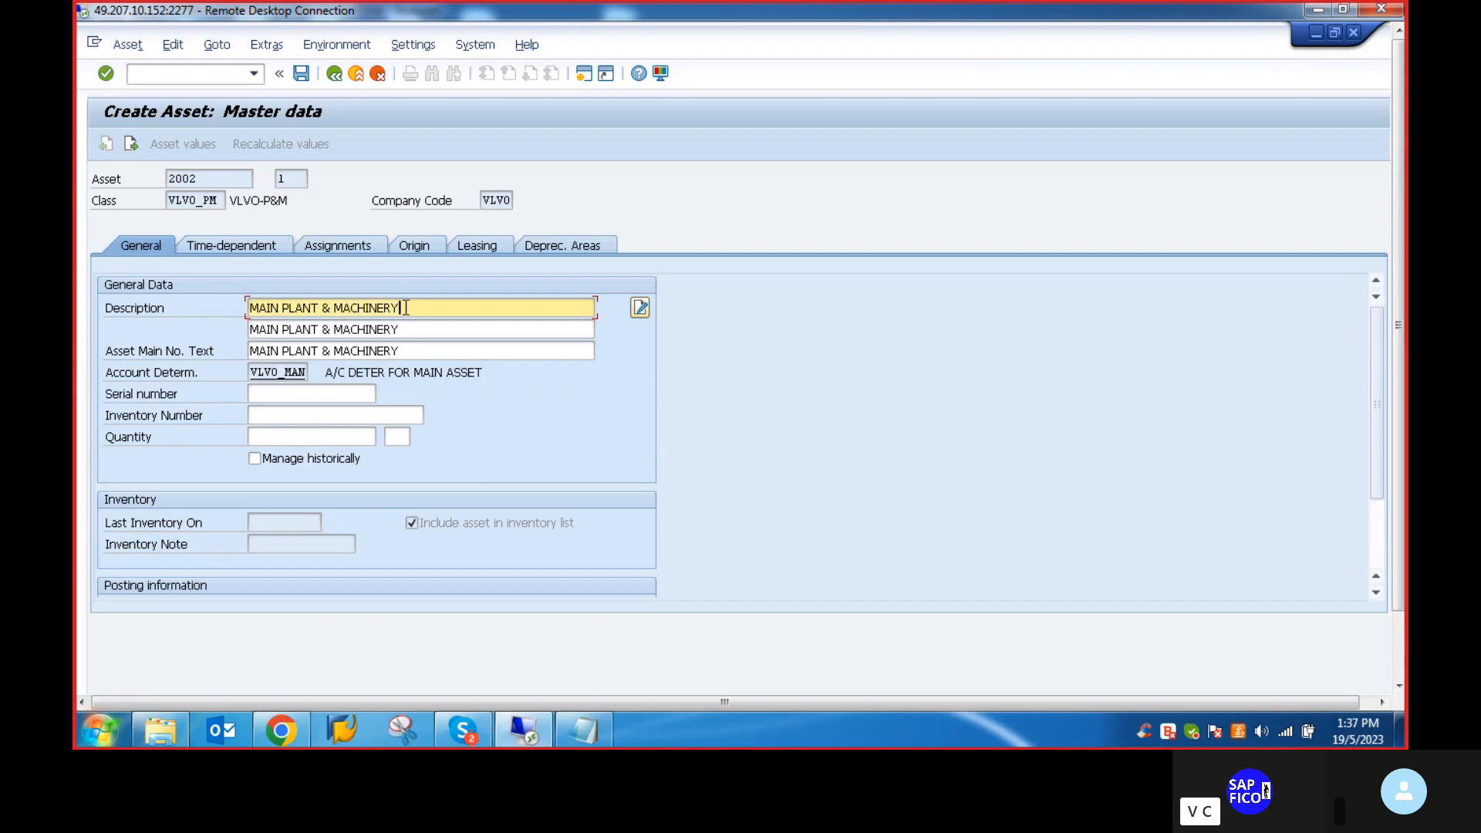
text(-1)
click(399, 329)
text(-1)
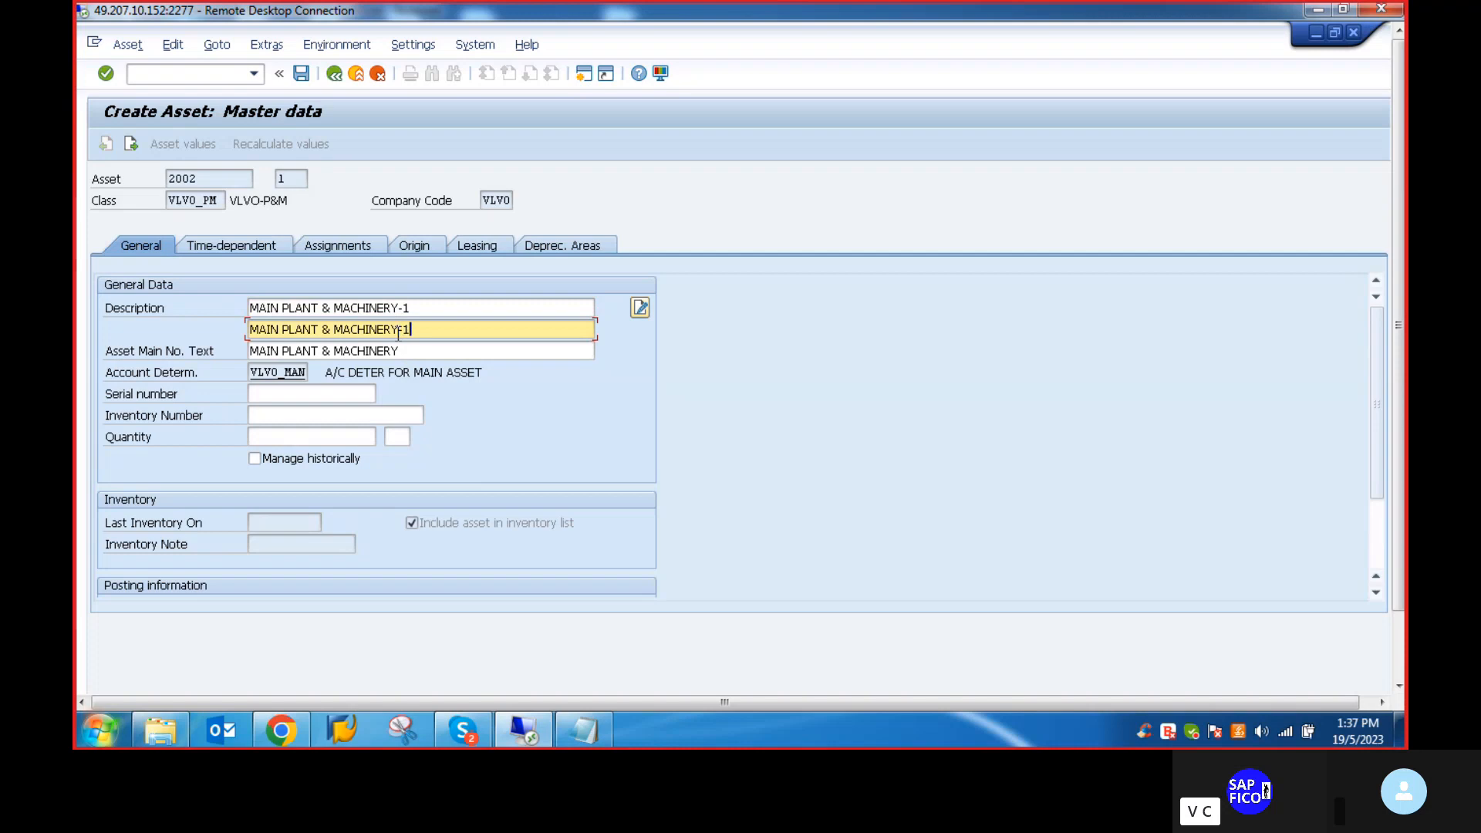
click(406, 351)
text(1)
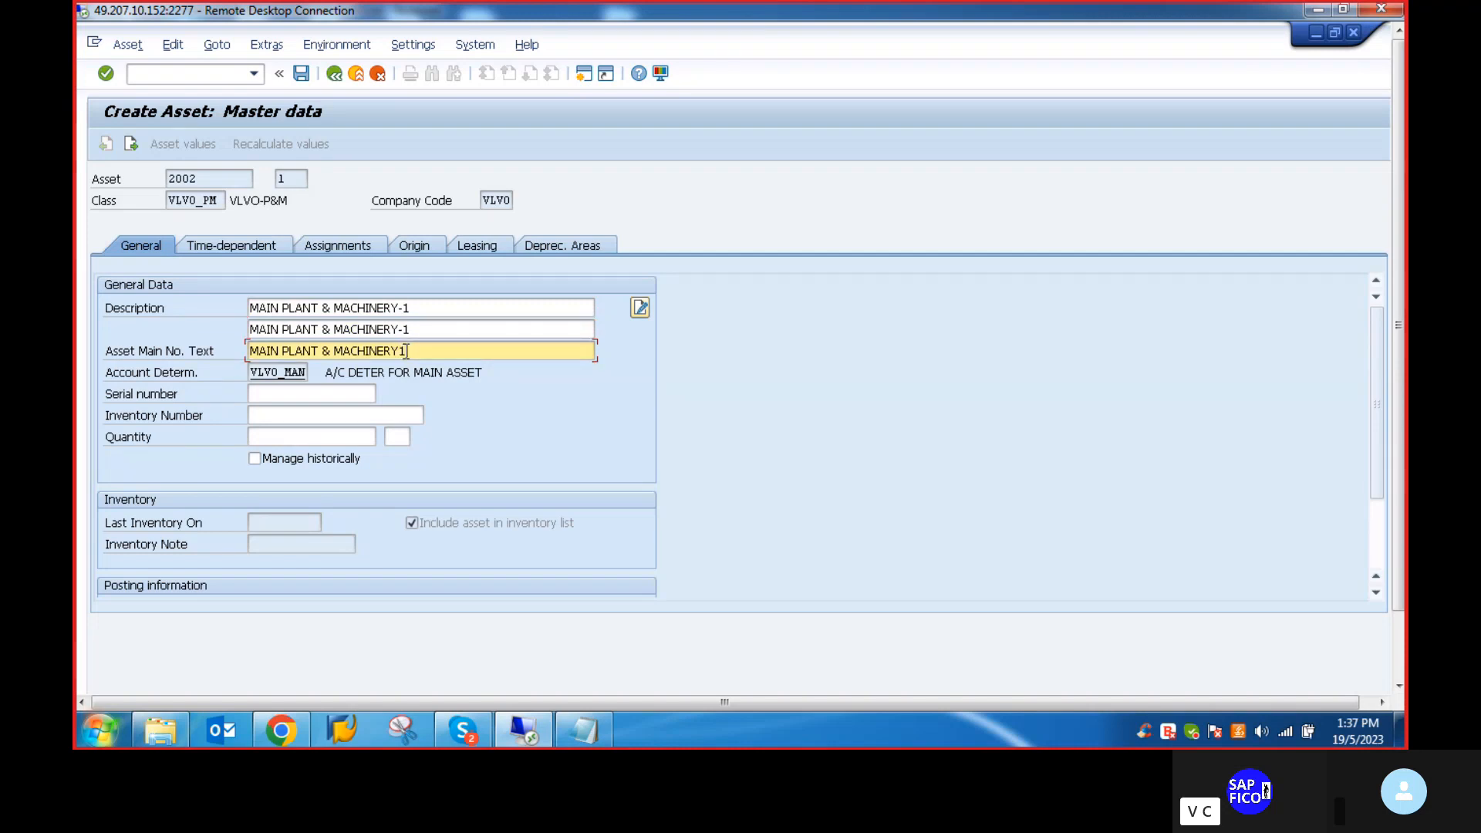
key(BackSpace)
text(-1)
scroll(500, 493, down, 2)
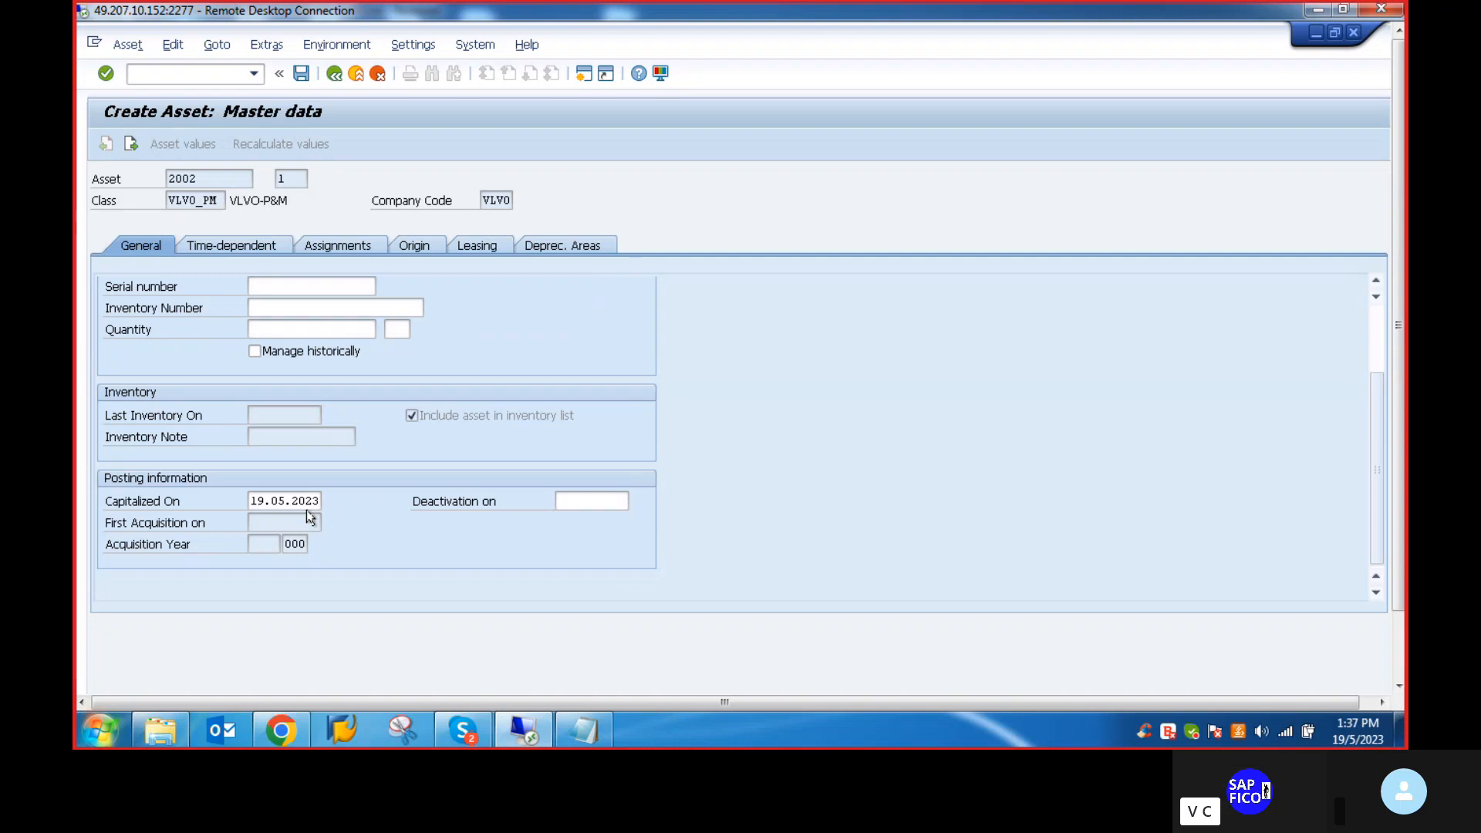
scroll(299, 488, up, 2)
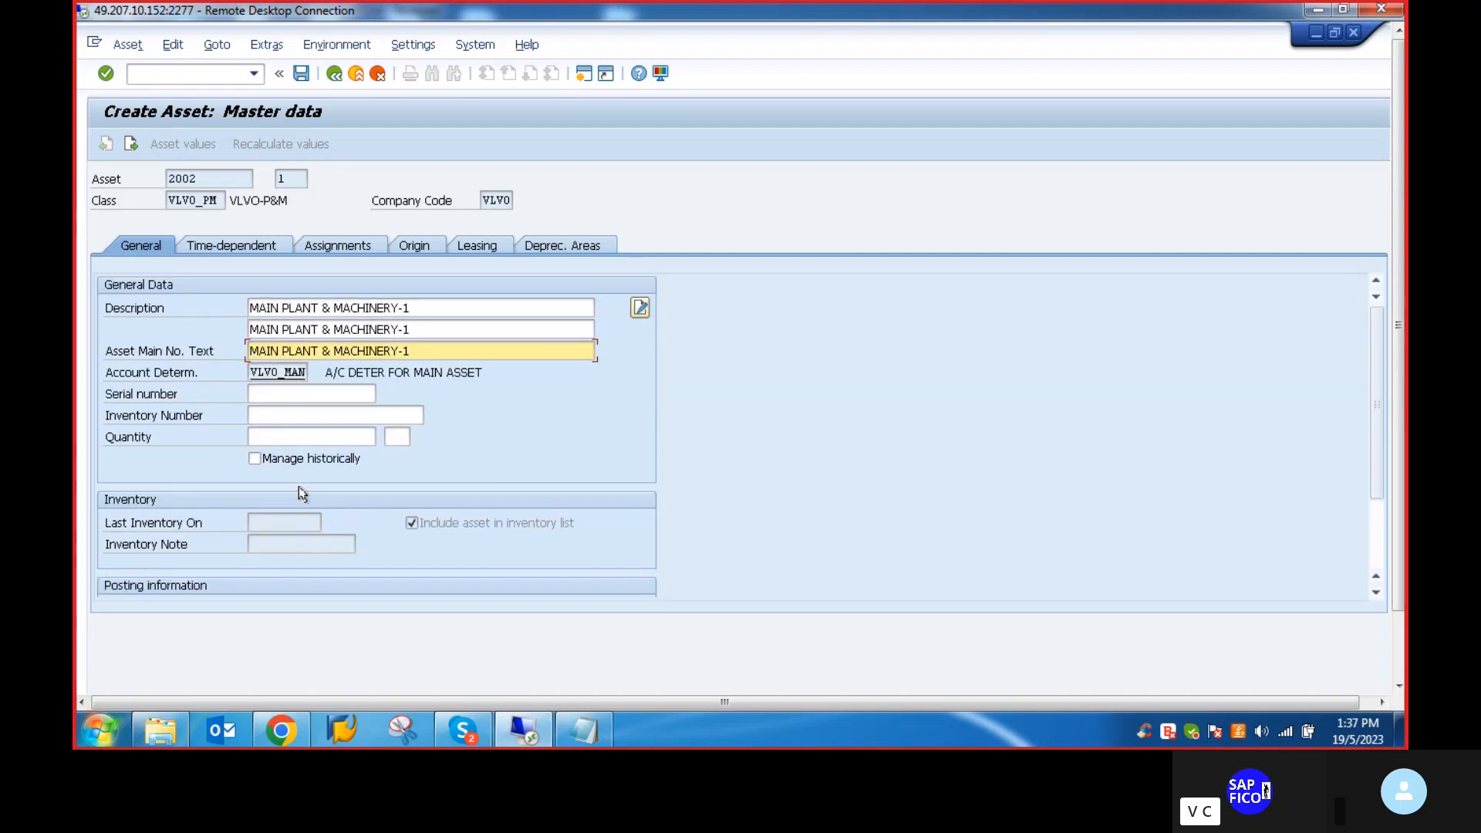
Review the subasset's time-dependent data and depreciation areas, and save the subasset
click(248, 251)
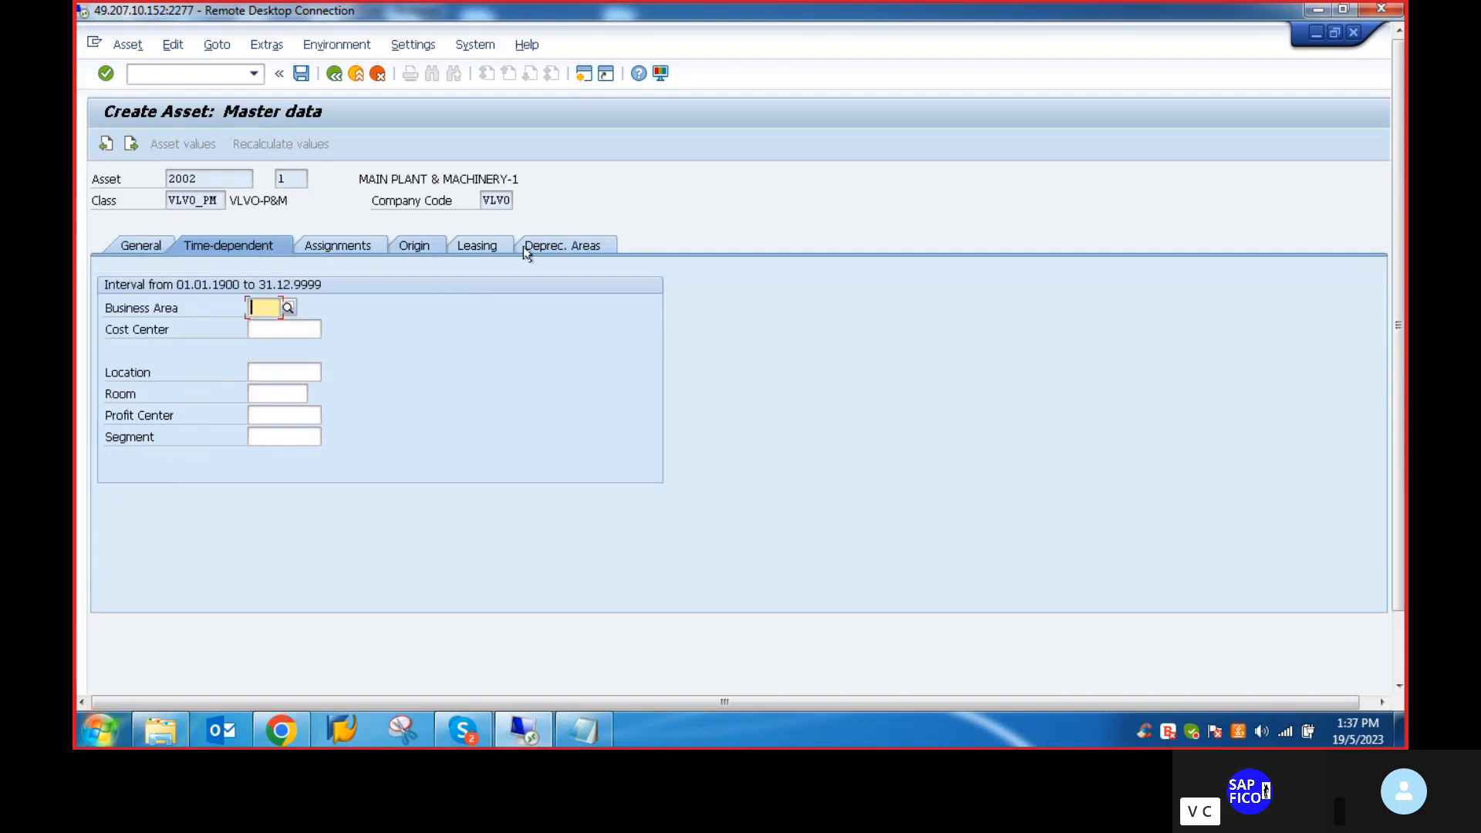
click(554, 246)
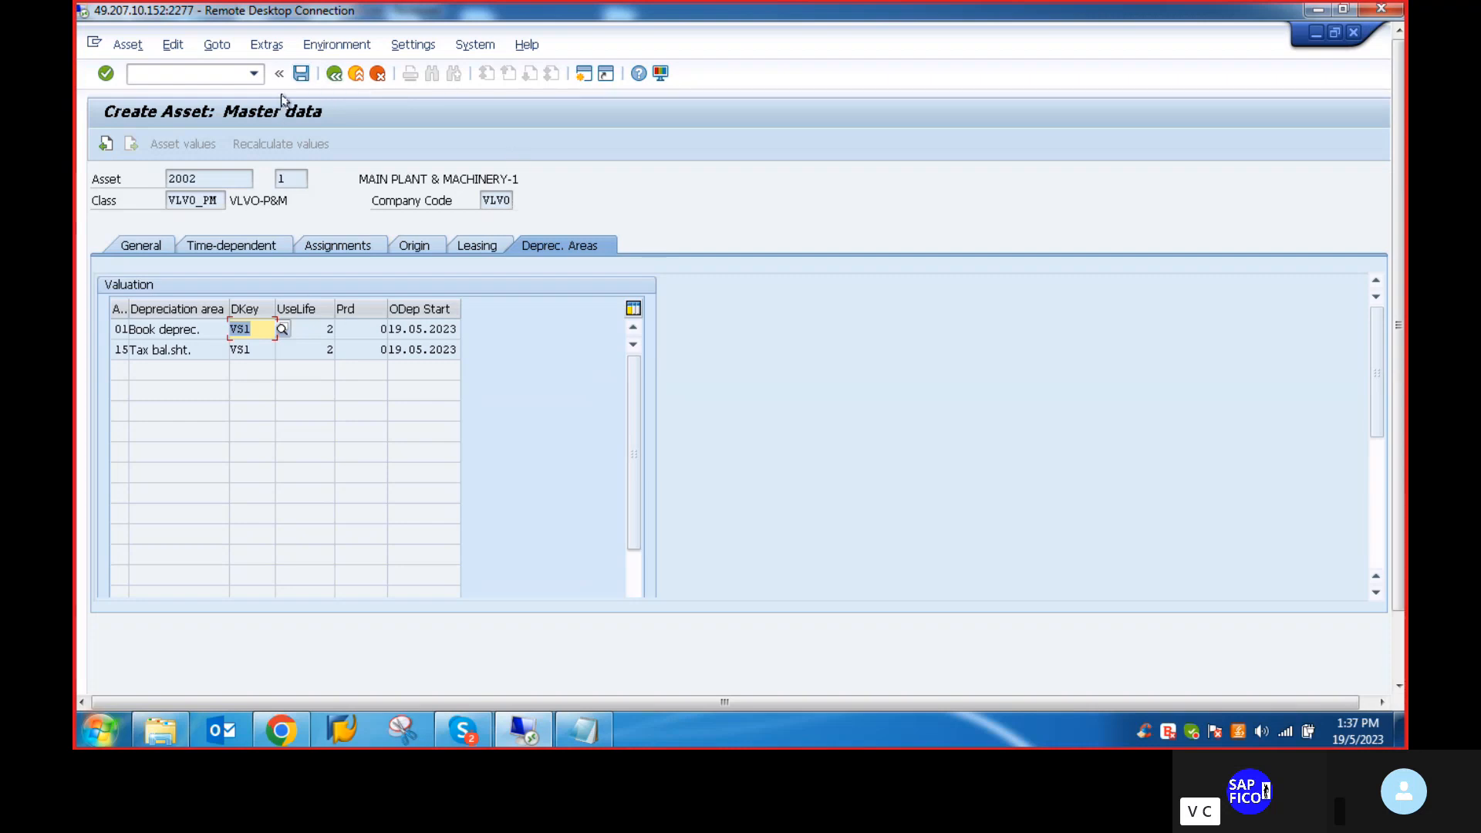
click(301, 73)
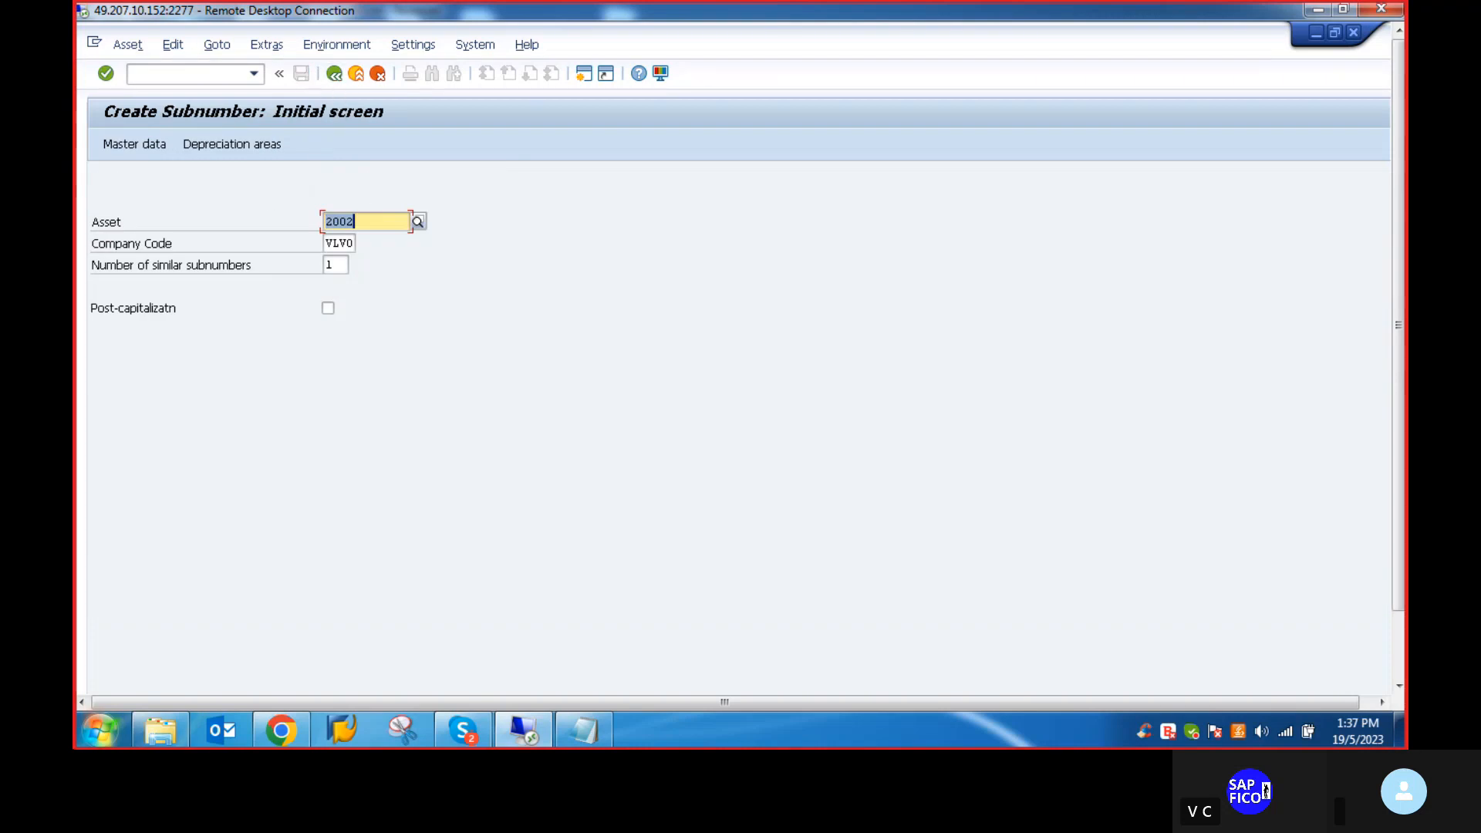
drag(1399, 343, 1400, 417)
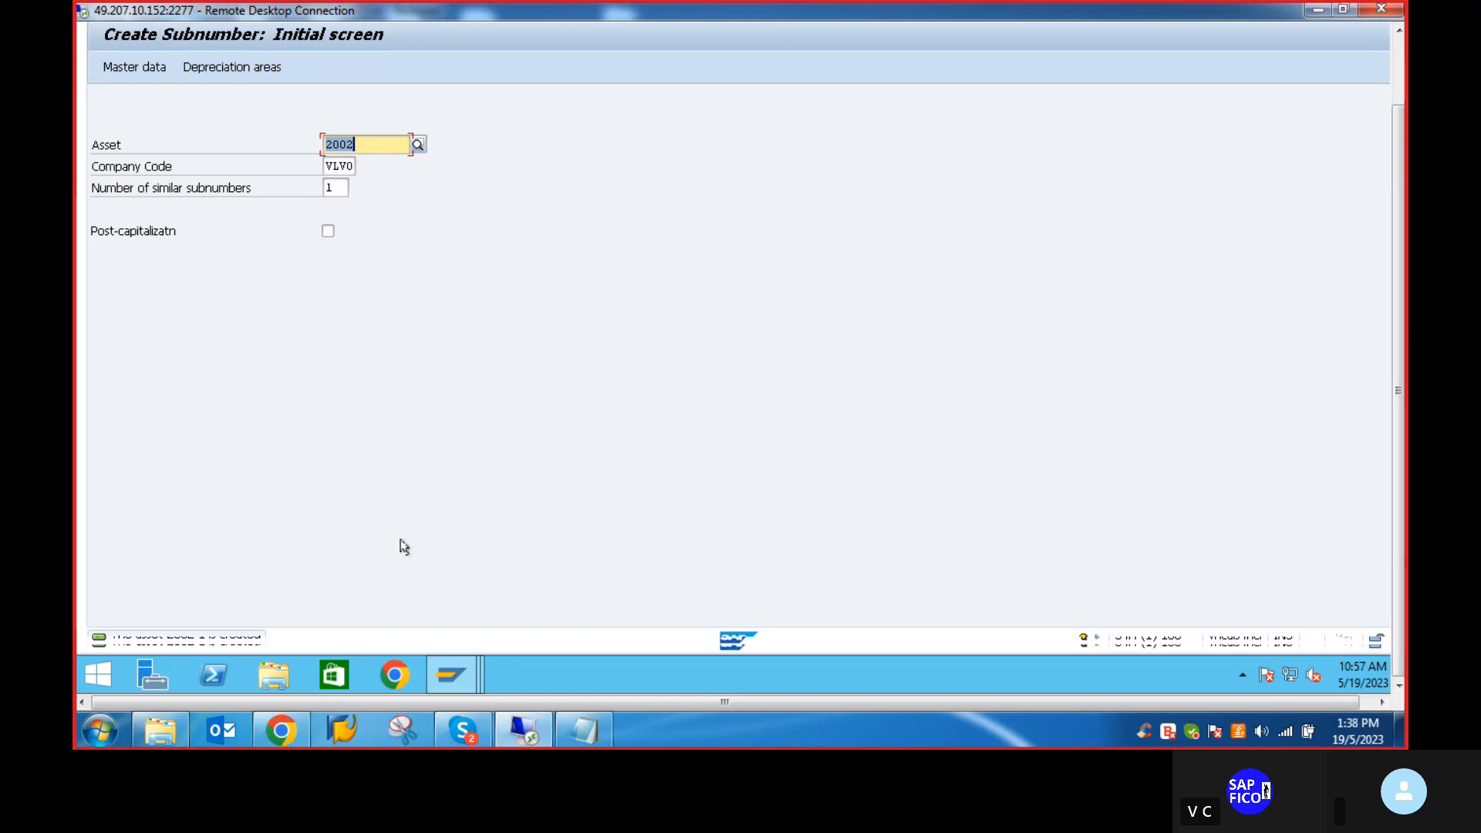
mouse_move(456, 674)
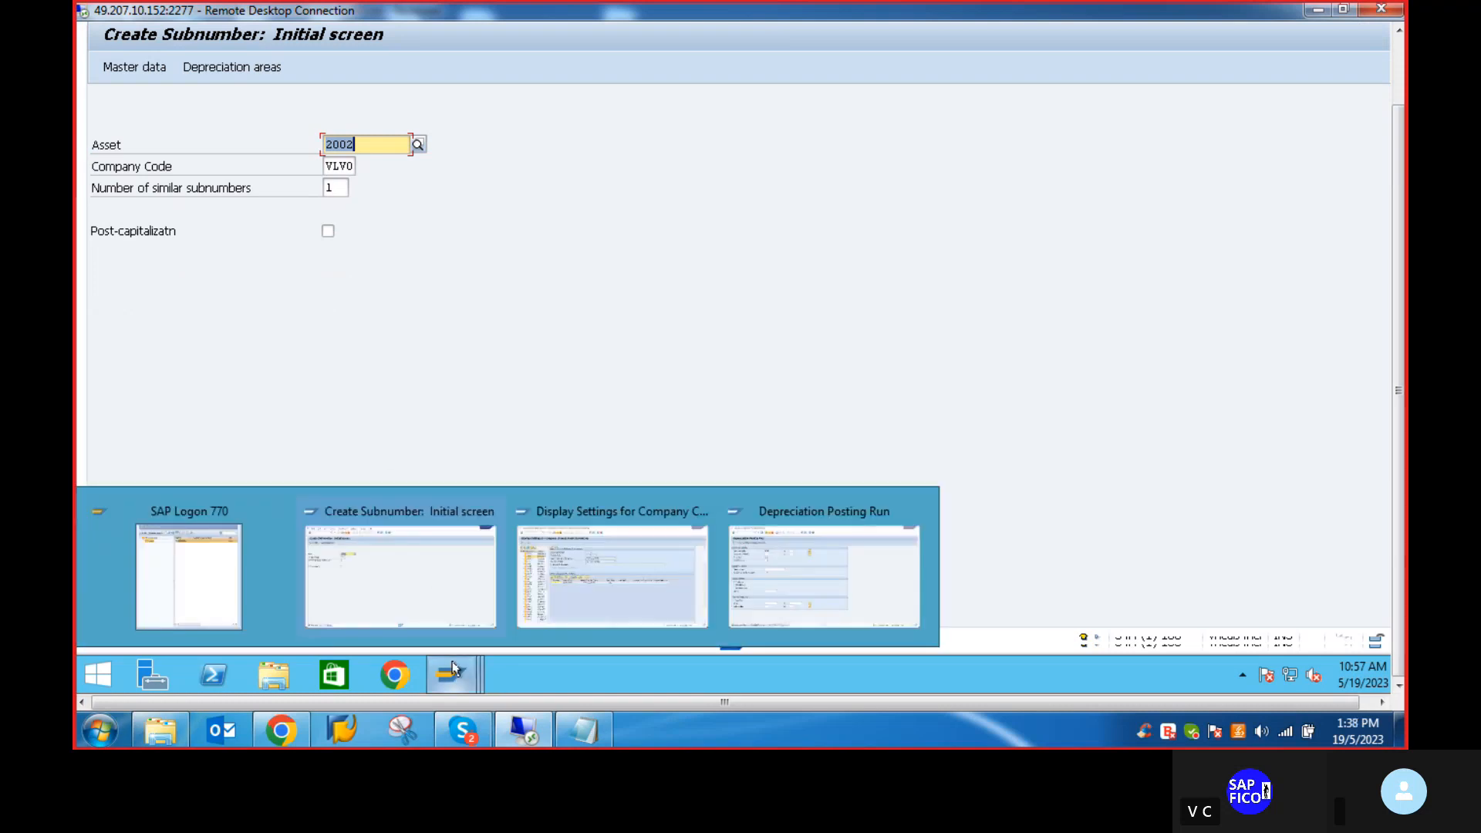
click(789, 561)
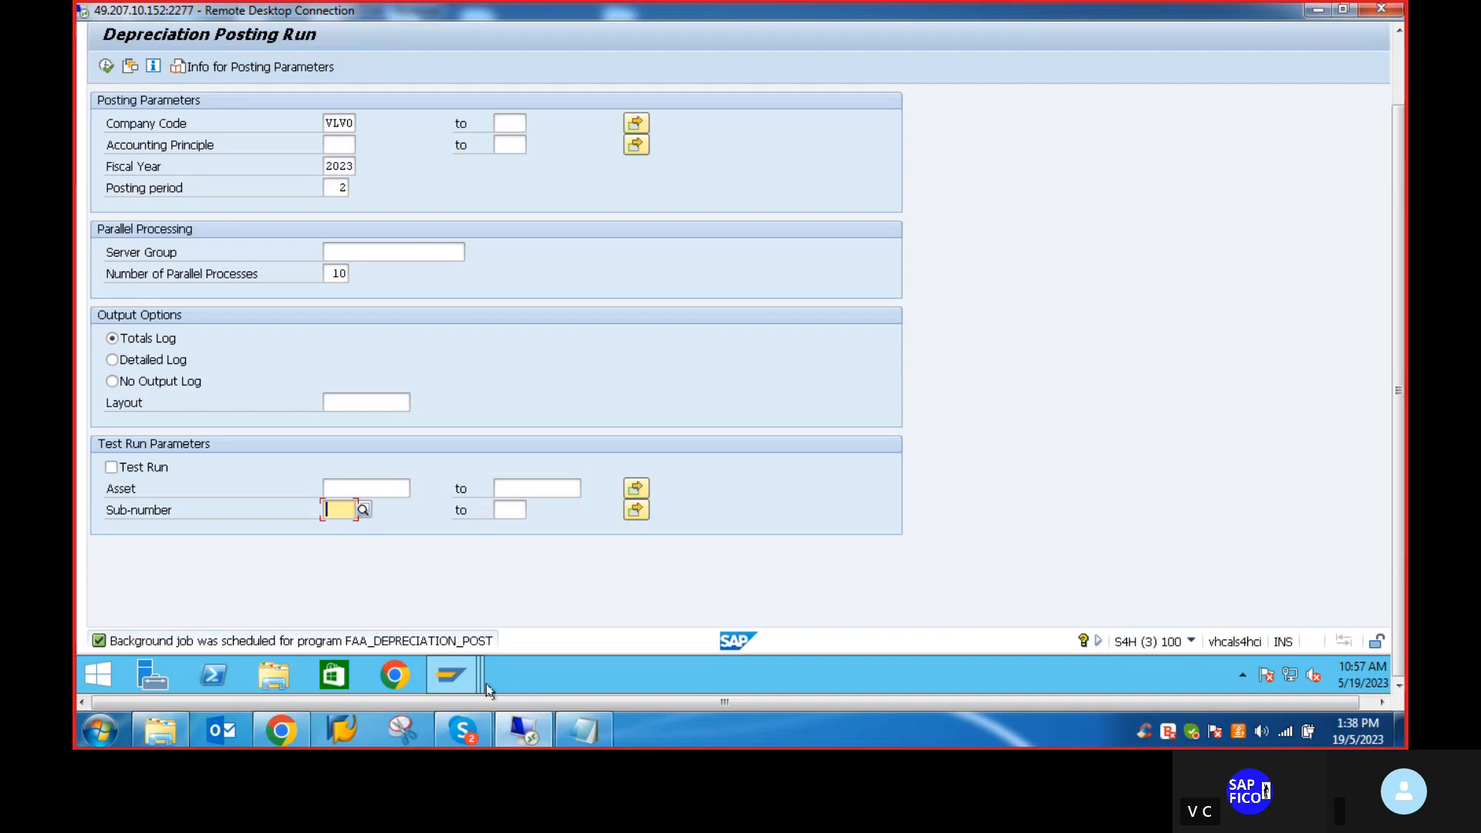
mouse_move(466, 671)
click(464, 579)
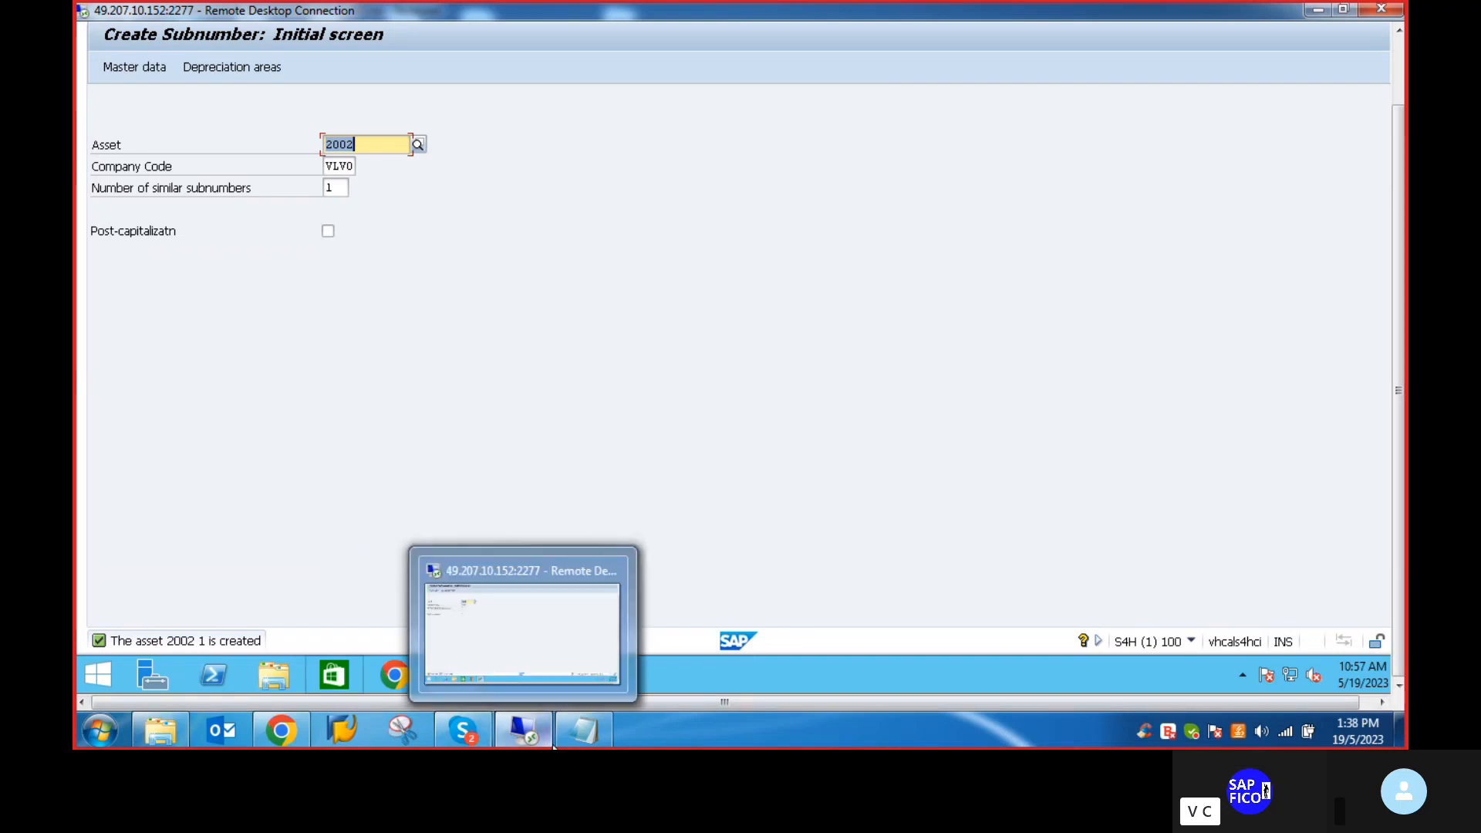
Switch to the Notepad notes and change the sub asset number in item 18 to 2002 1
click(589, 725)
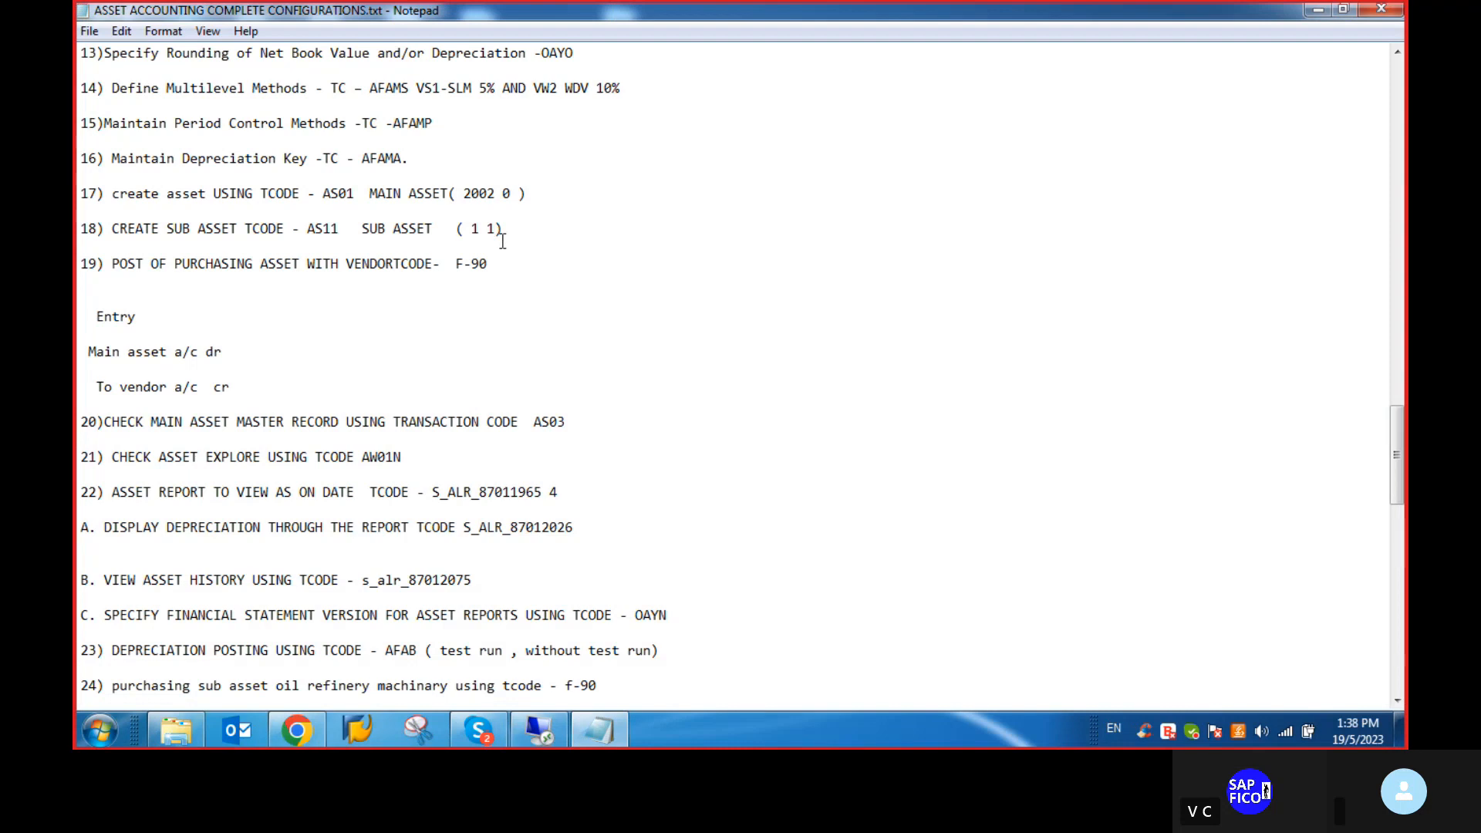
key(BackSpace)
key(BackSpace)
key(BackSpace)
text(2002 )
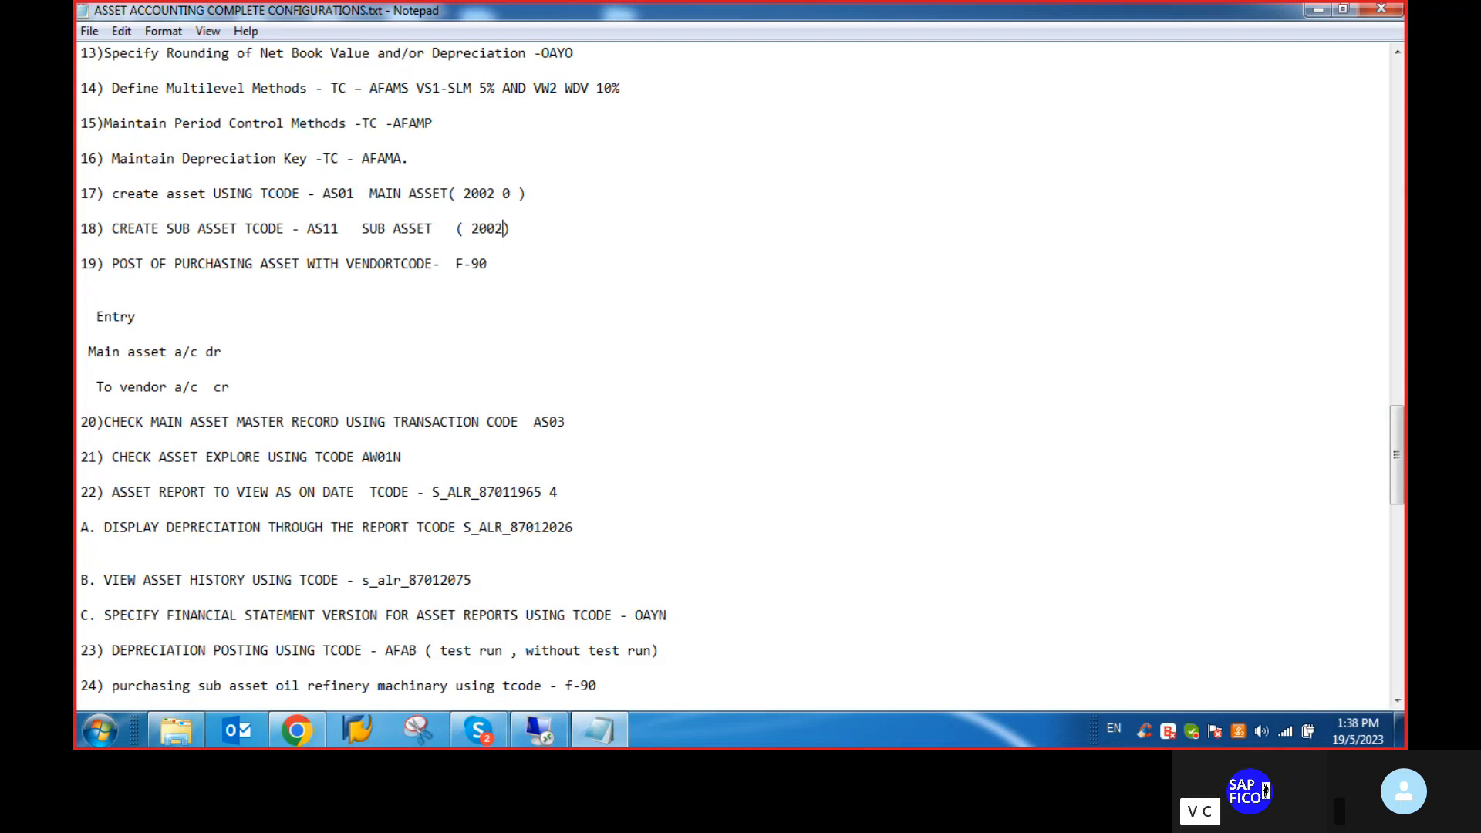
text(1)
click(656, 285)
Switch back to SAP, run transaction /NF-90 and set the document date to 19.05.2023
click(540, 726)
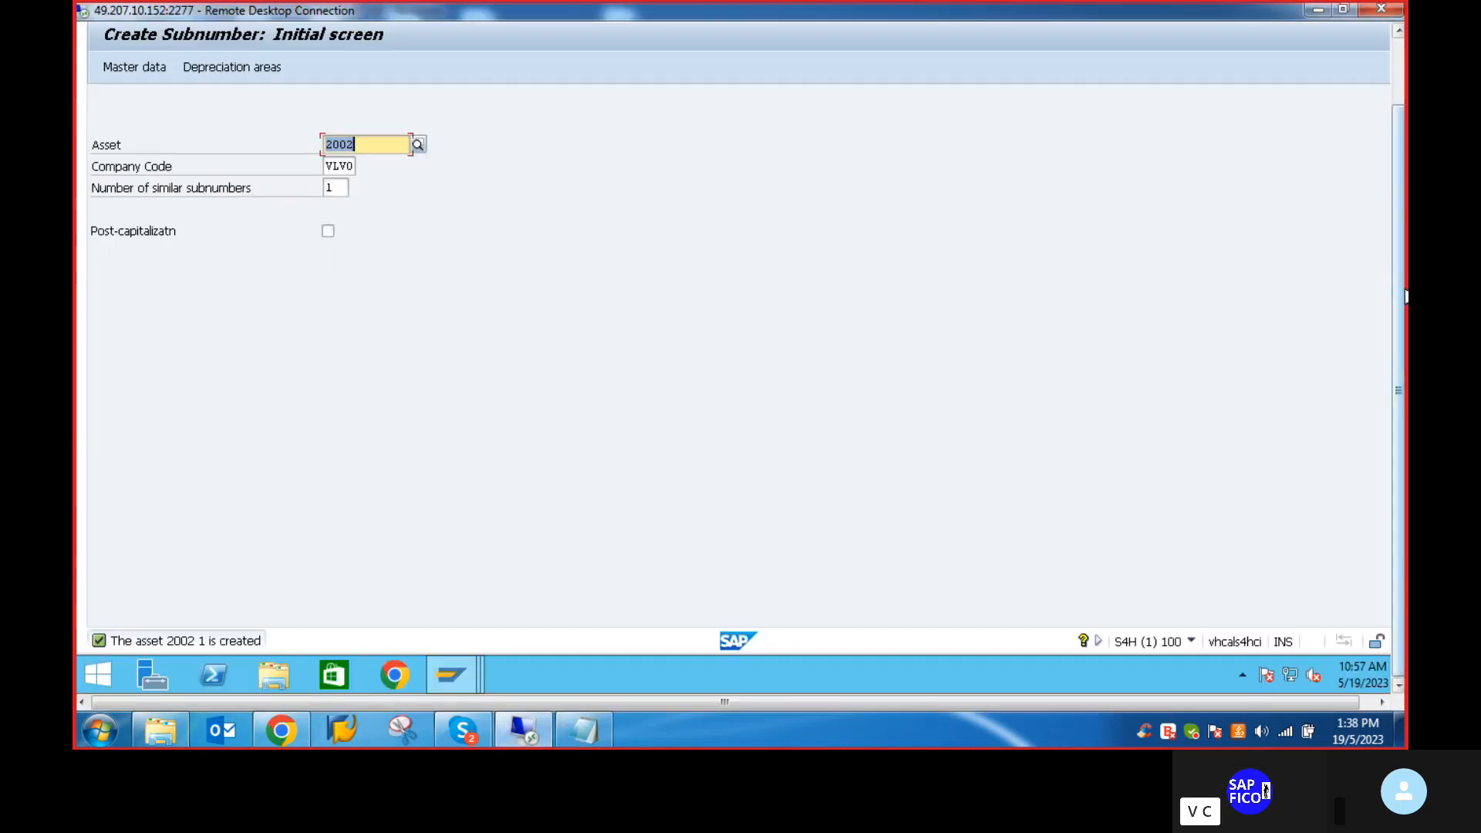
click(150, 74)
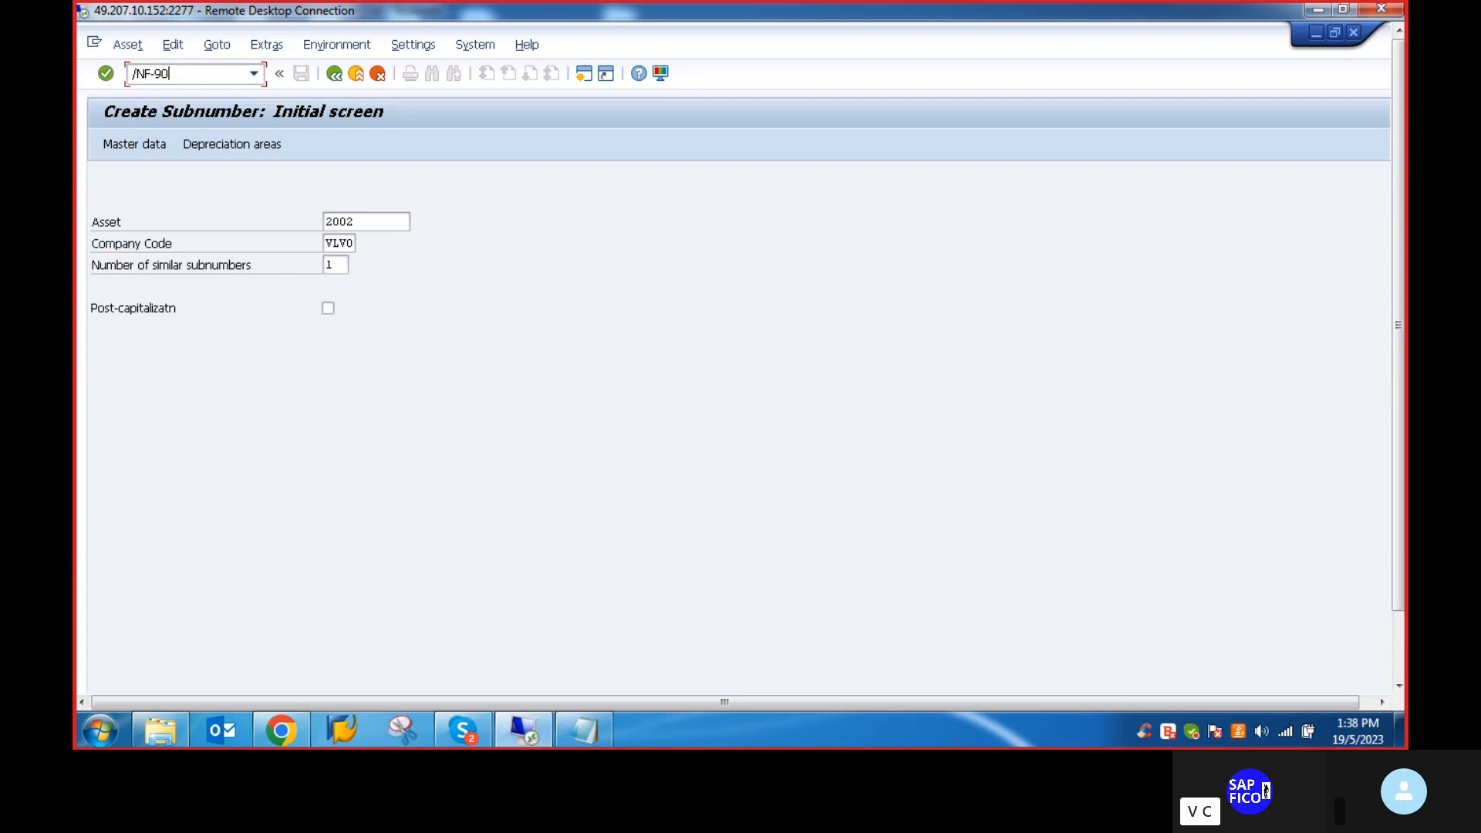
key(Return)
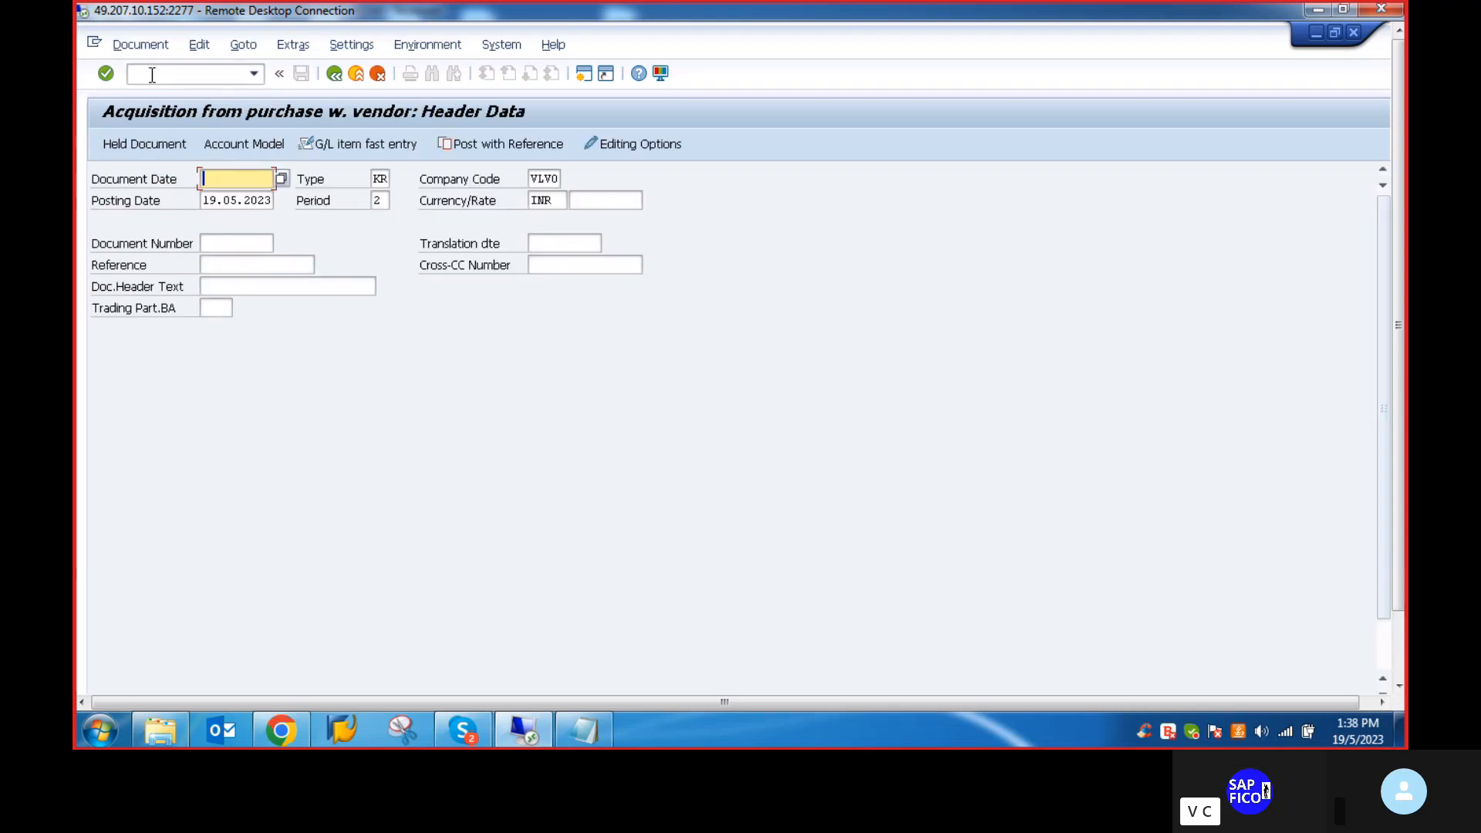
click(227, 185)
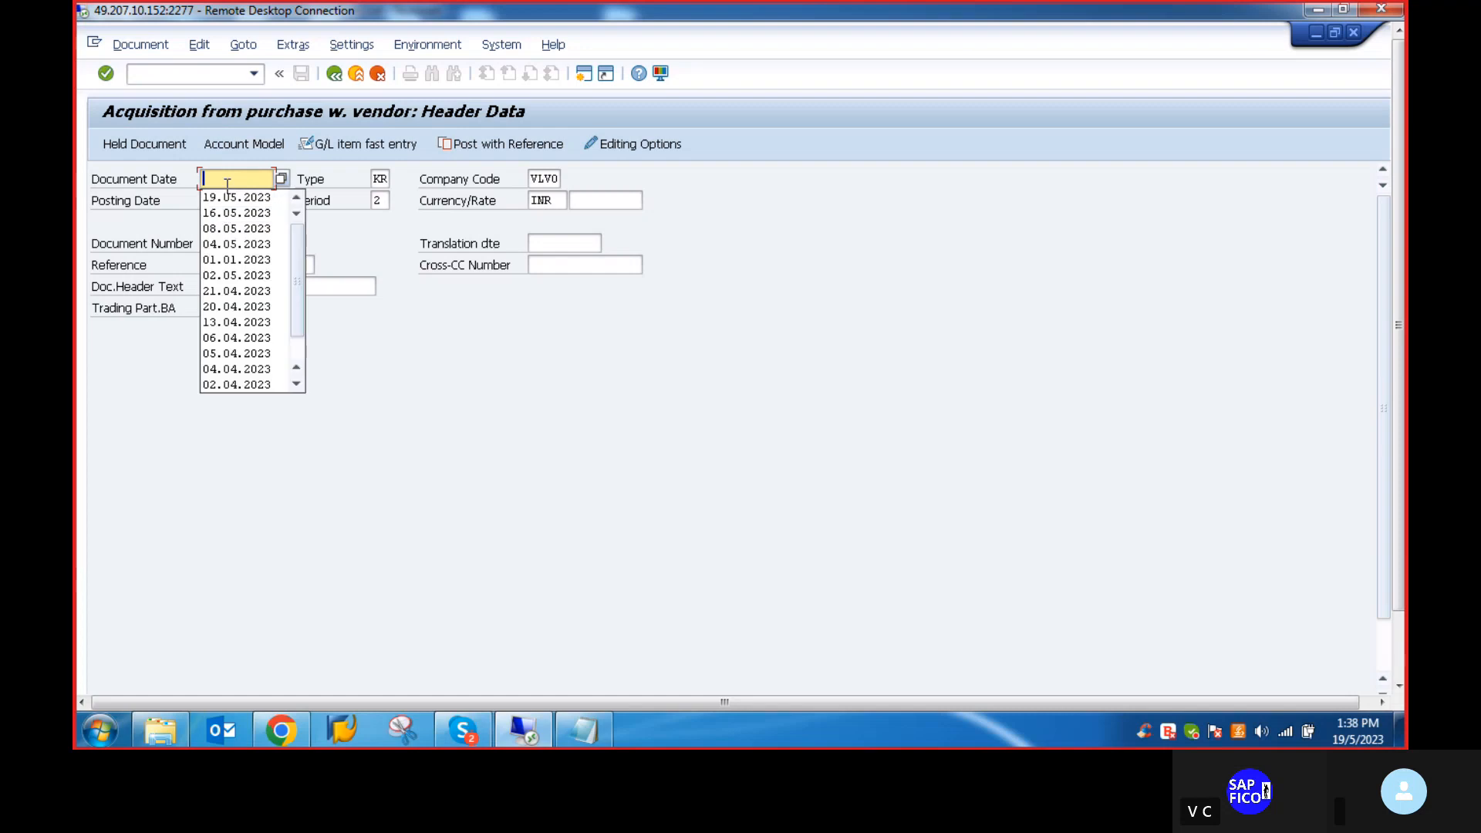
click(232, 198)
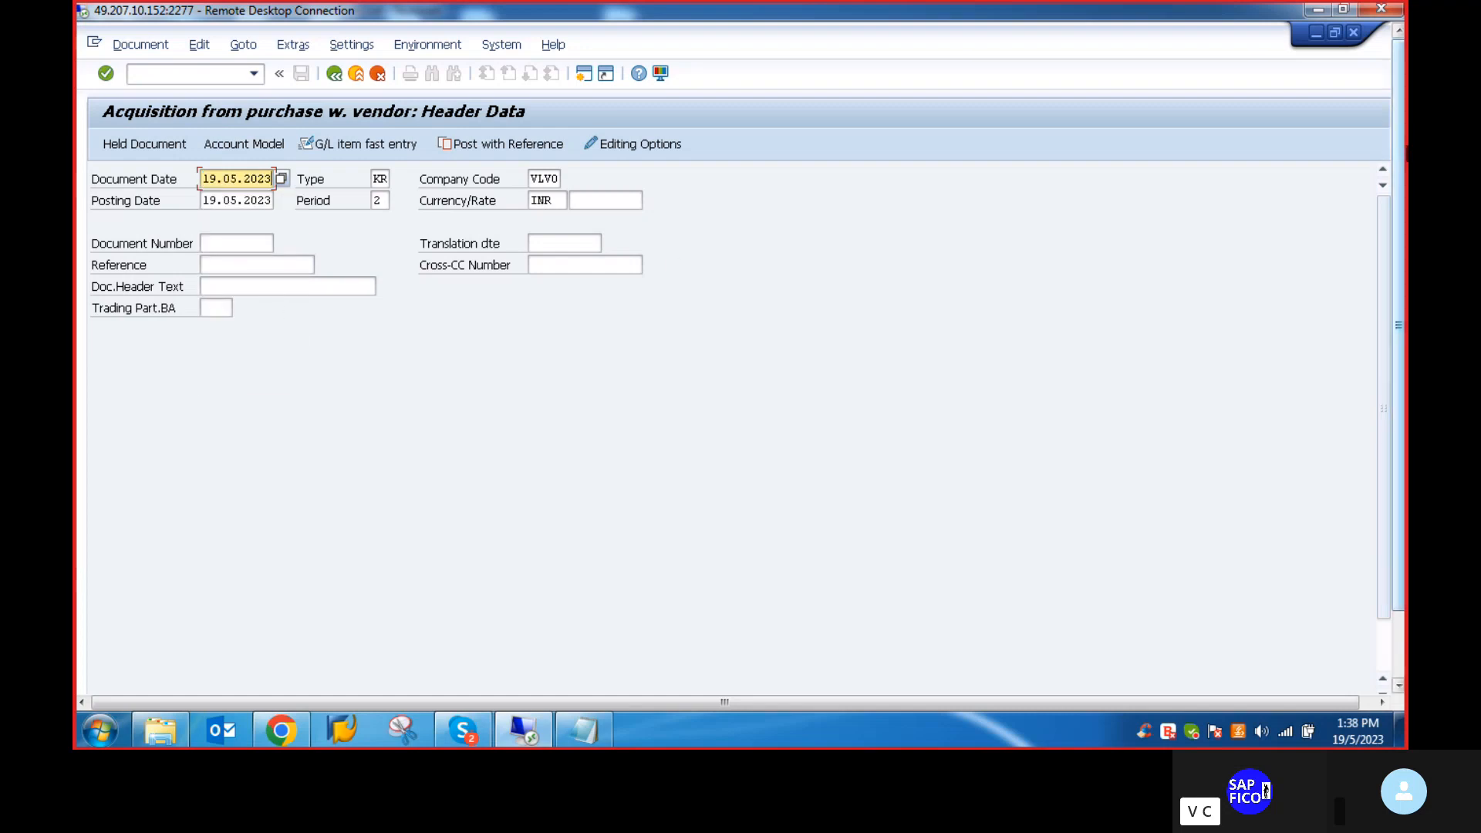
Look up the vendor account for the first line item, choose supplier TOYOTA and proceed to the vendor item
scroll(1379, 222, down, 2)
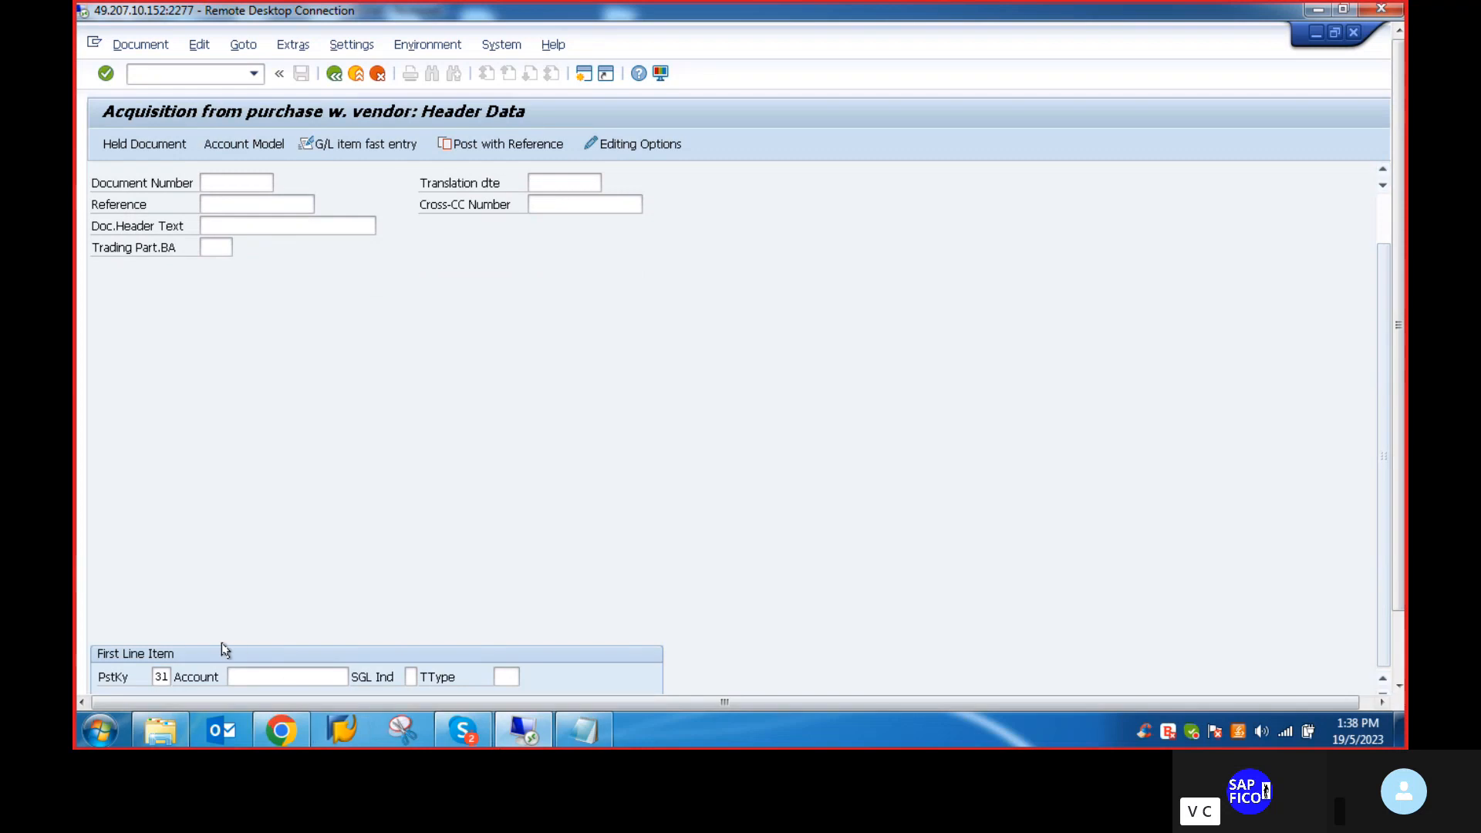
click(251, 678)
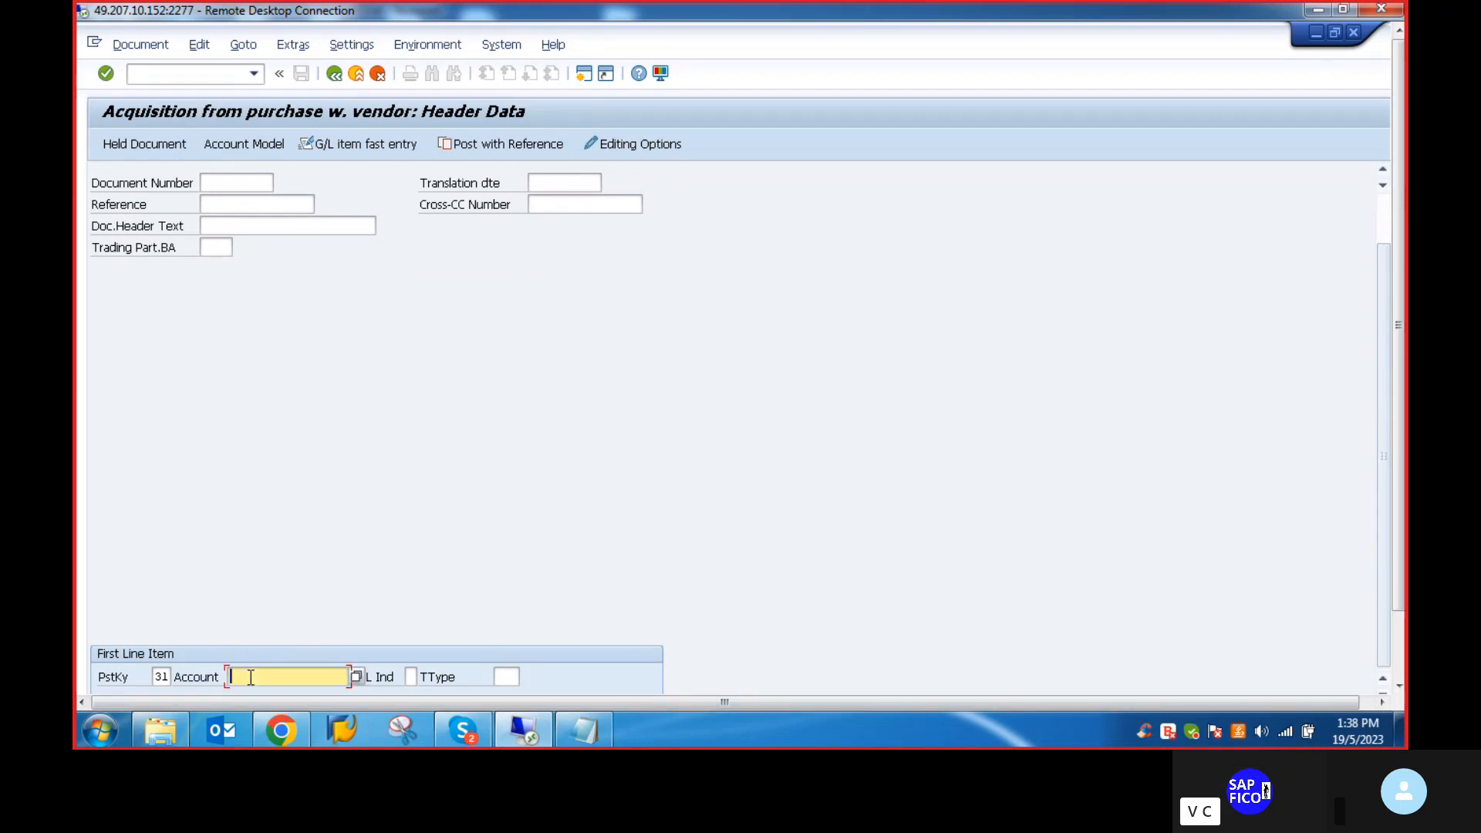
key(F4)
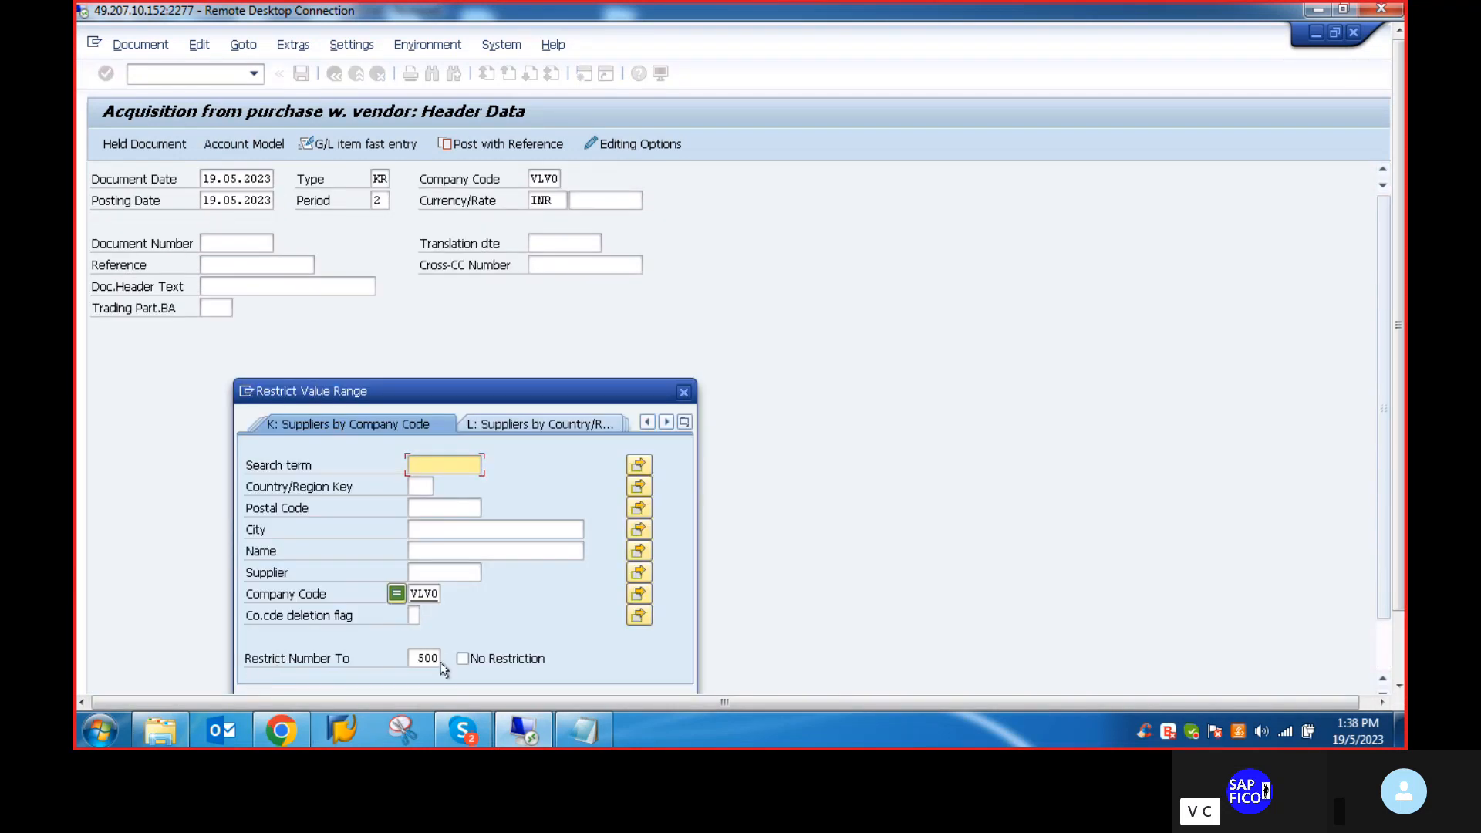
key(Return)
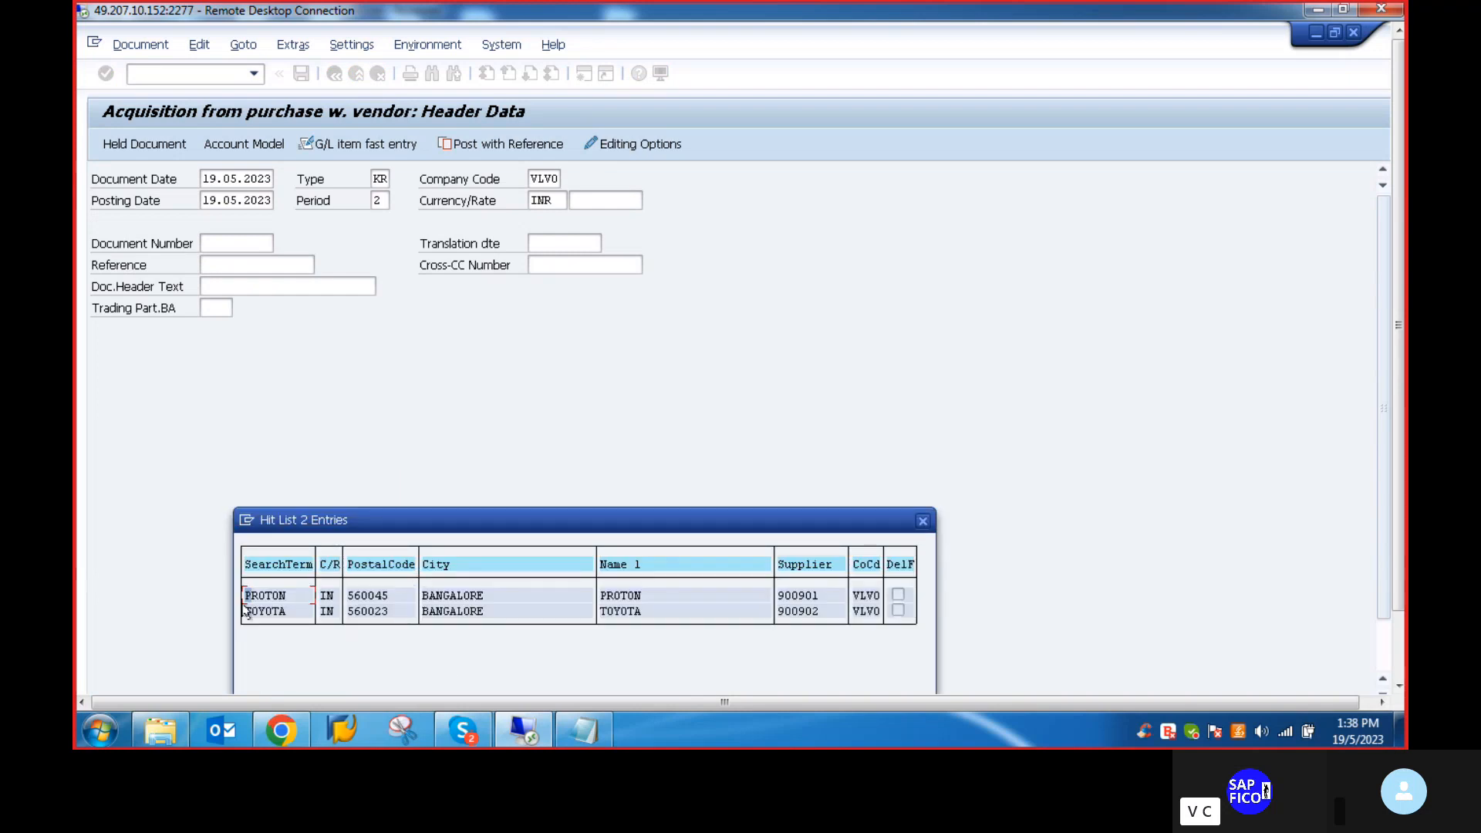
double_click(263, 612)
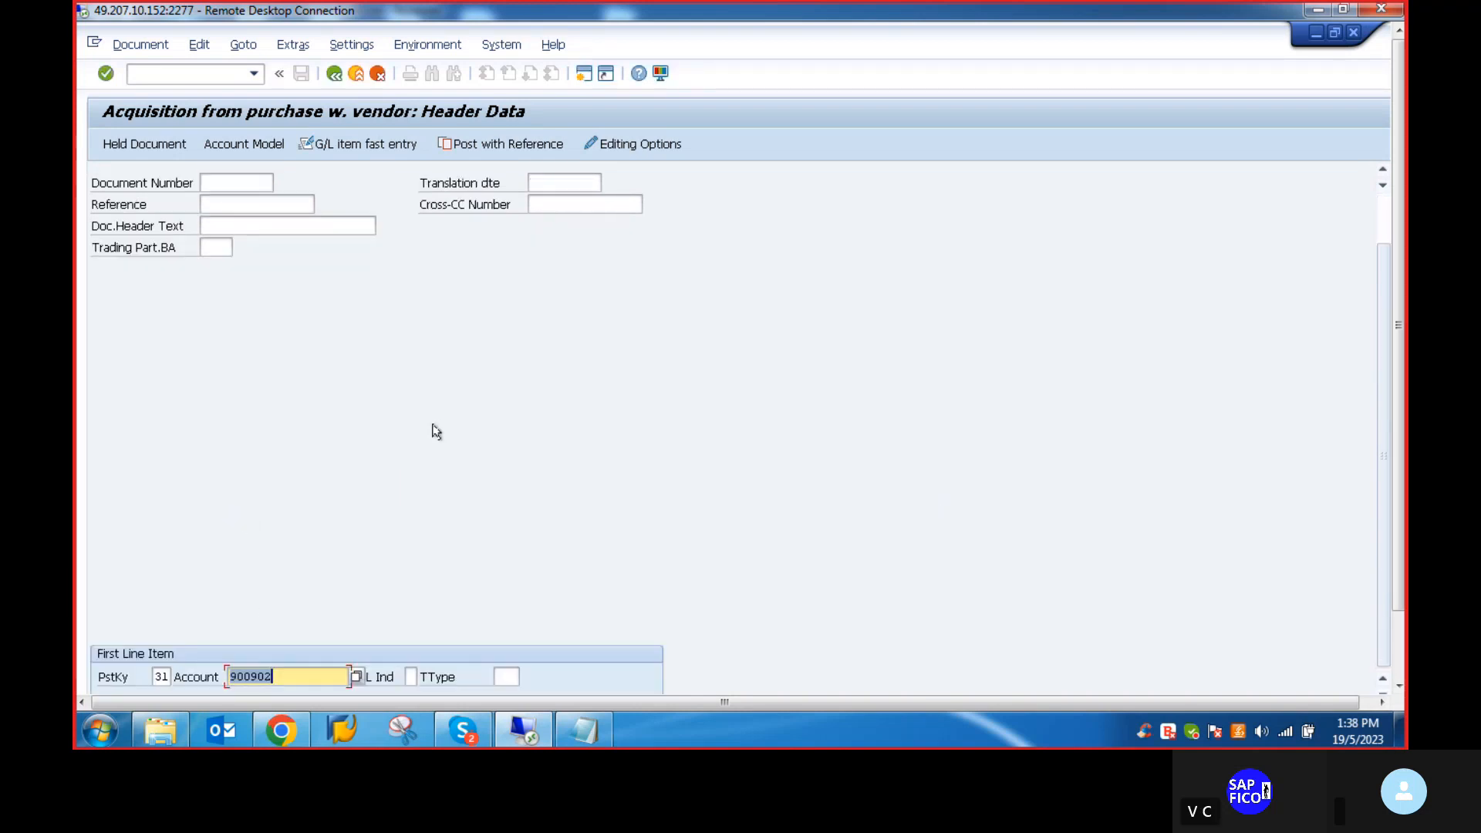
key(Return)
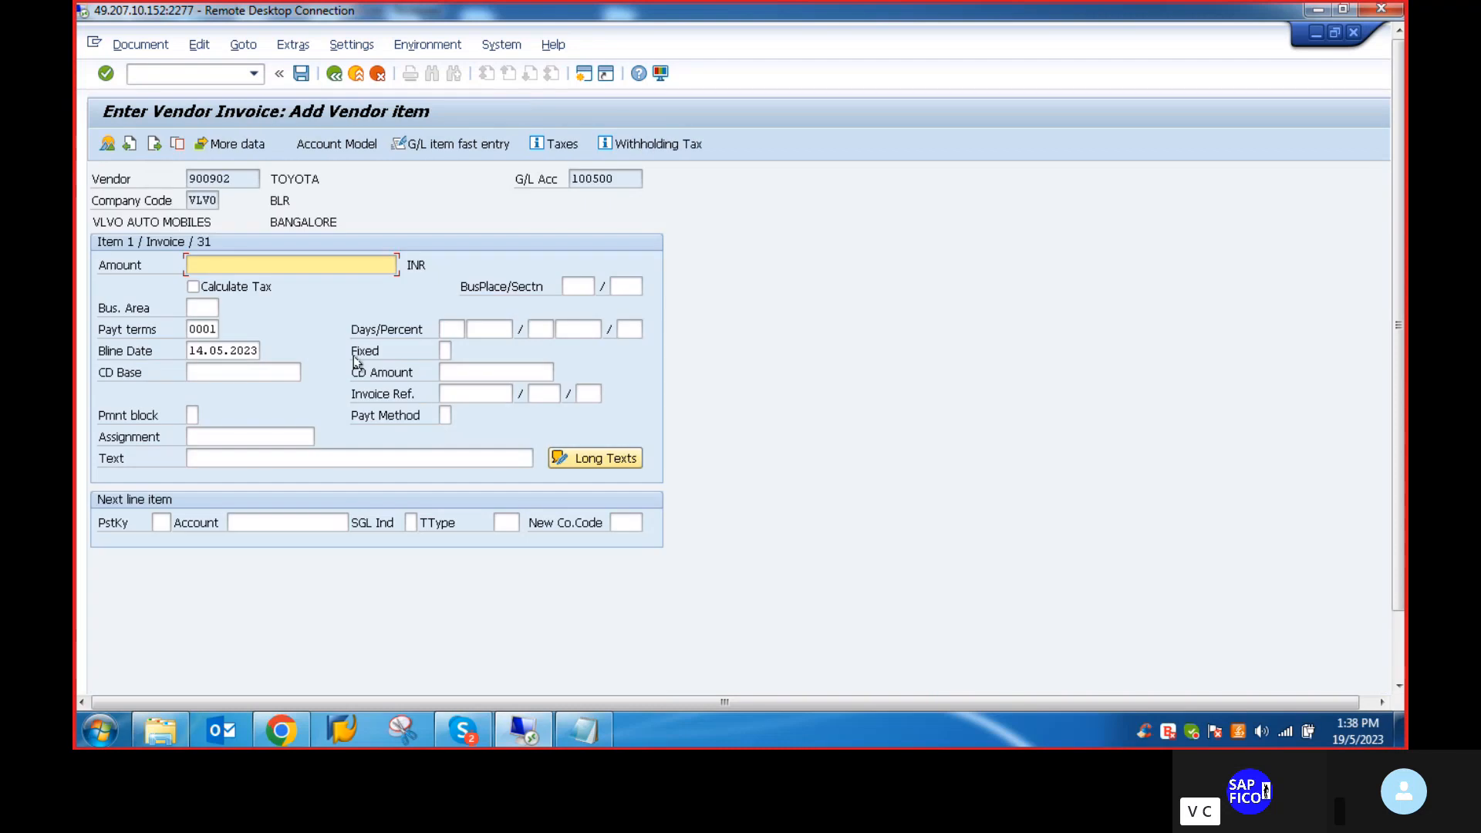
Enter an amount of 200000 INR and the text P&M PURCHASE for the vendor item
text(2)
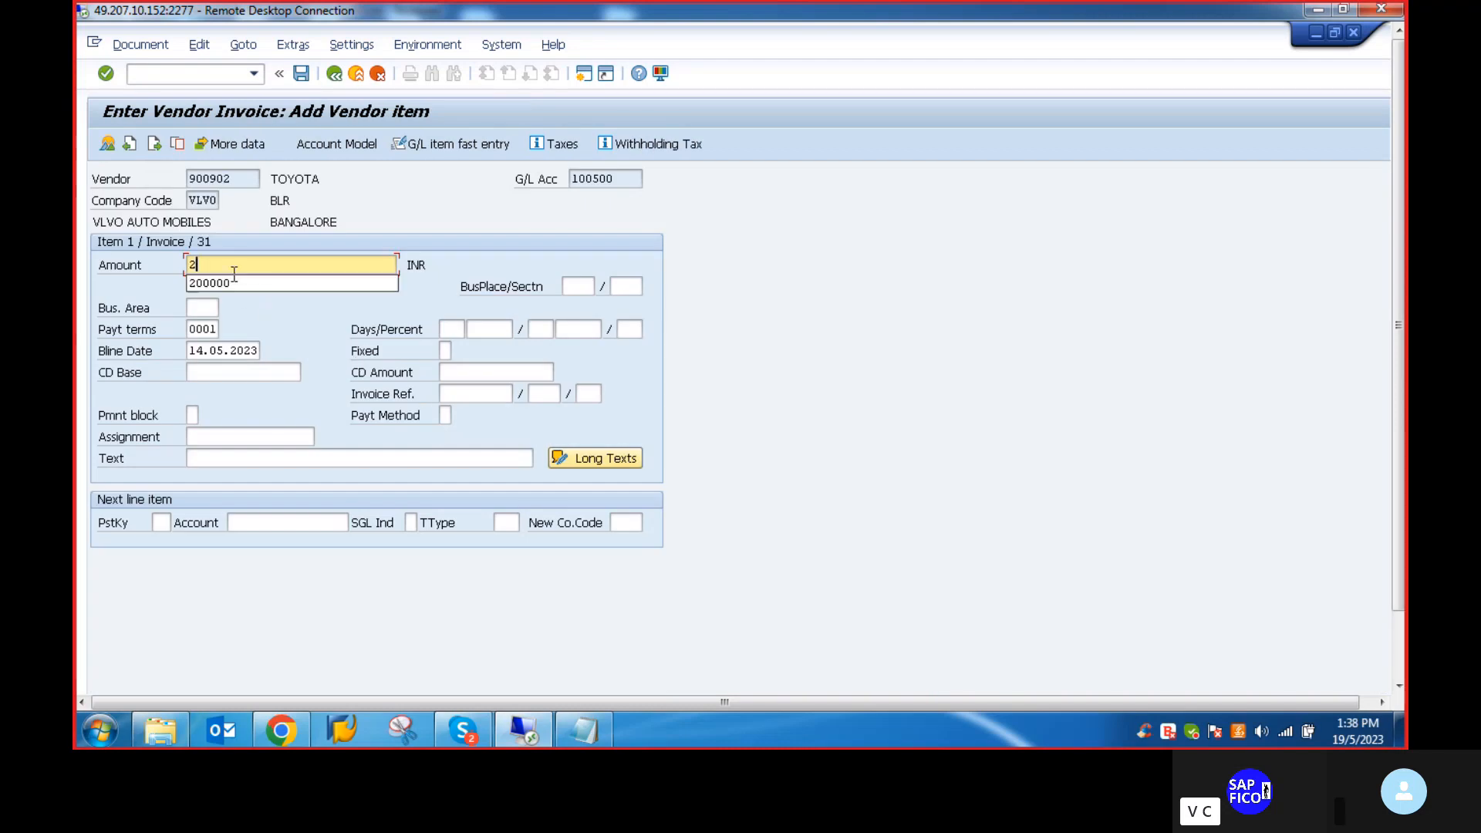
click(224, 285)
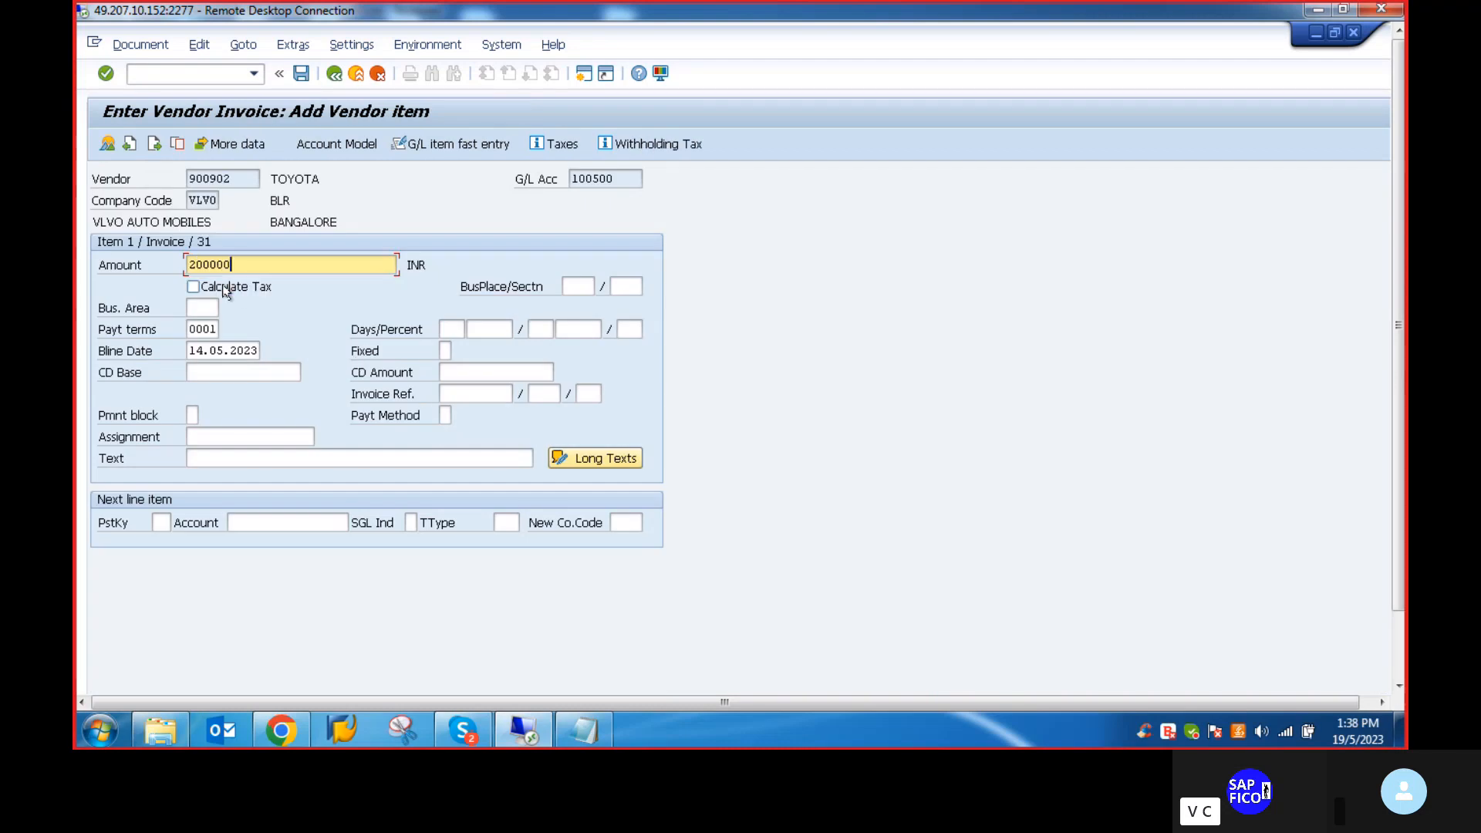
click(204, 459)
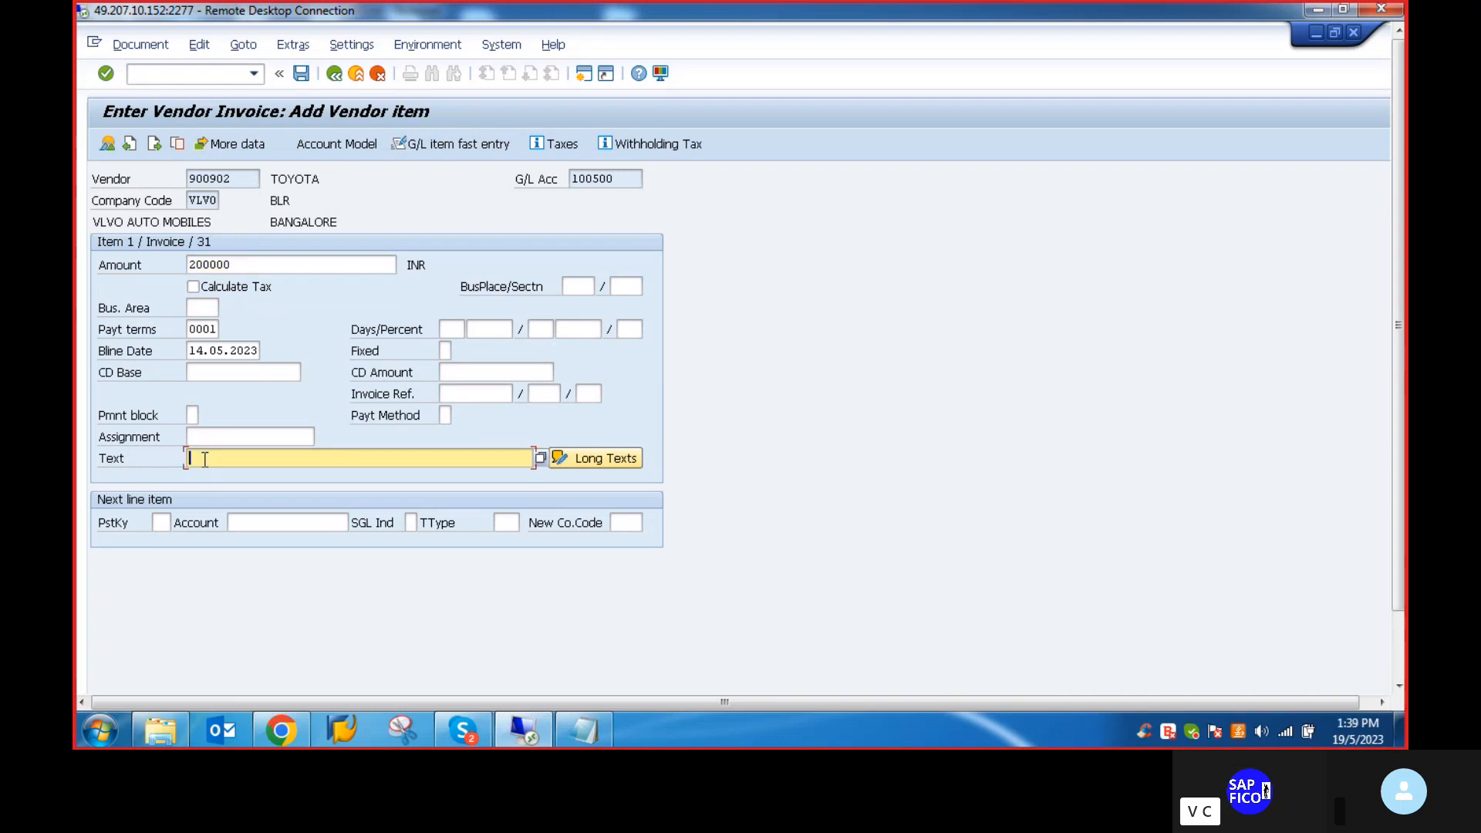
text(P)
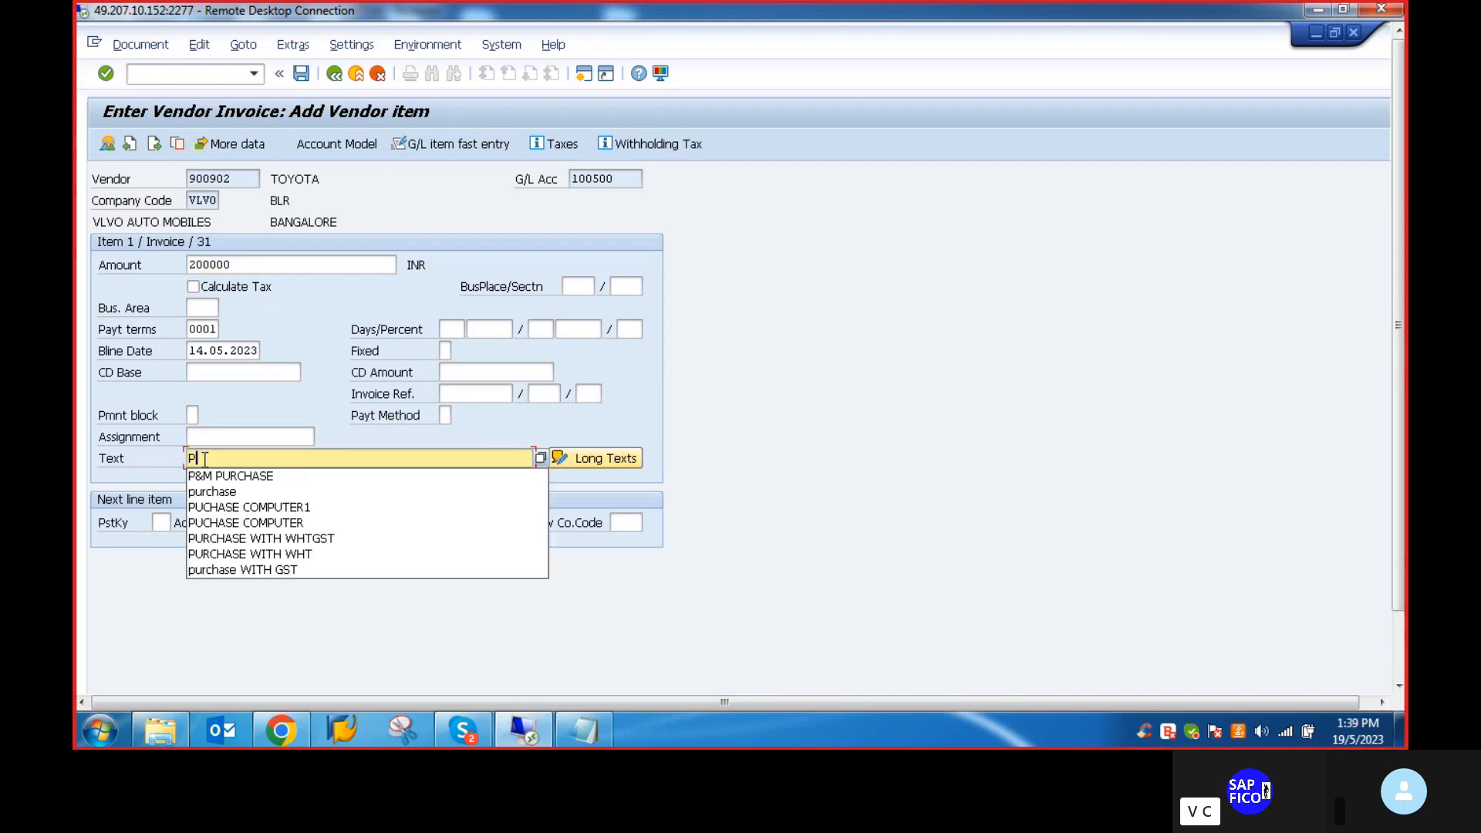
click(247, 476)
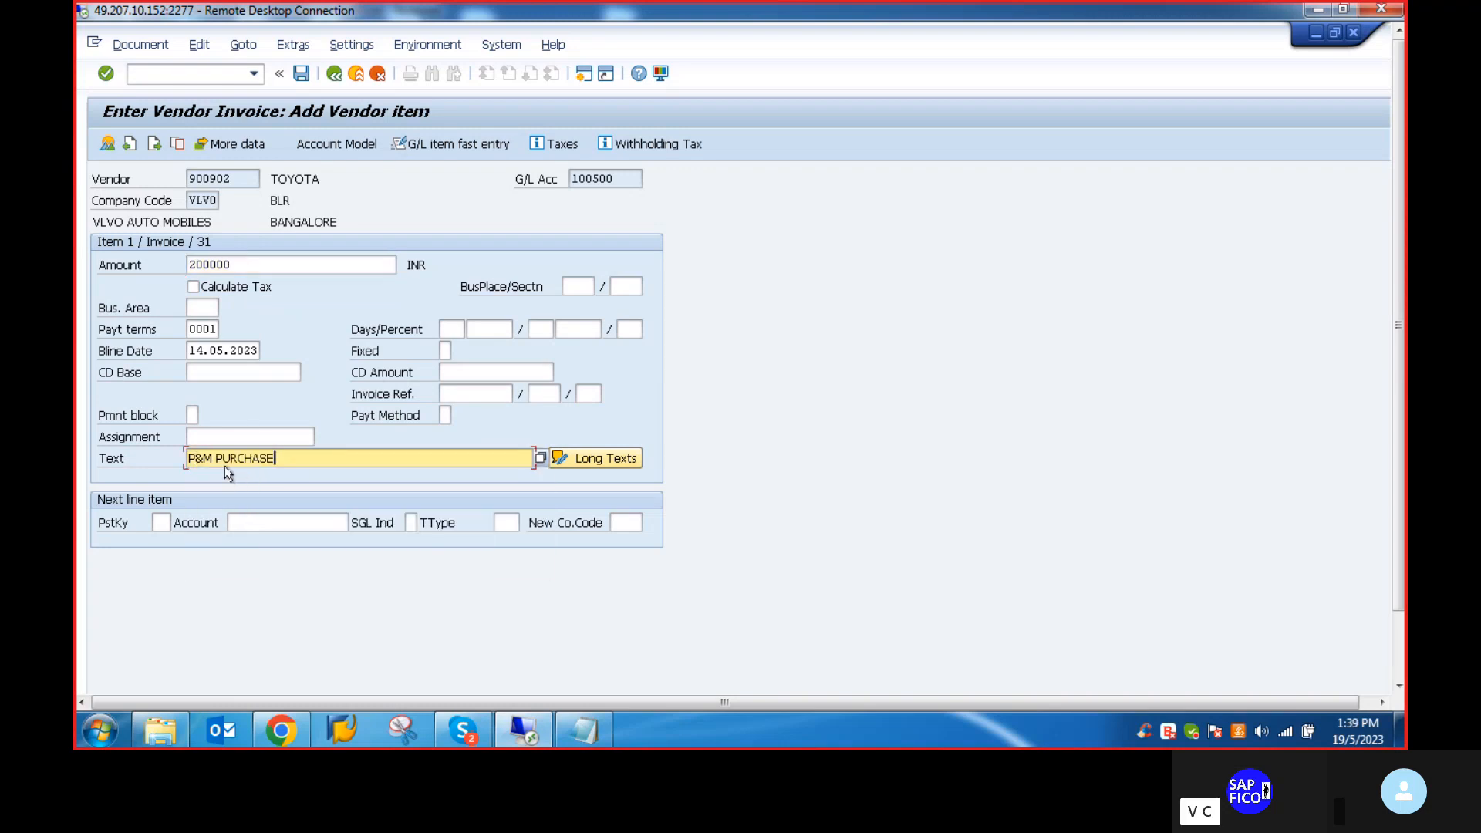
Set the next line item's posting key to 70 and choose the MAIN PLANT & MACHINERY asset 2002-0 as its account
click(159, 522)
text(70)
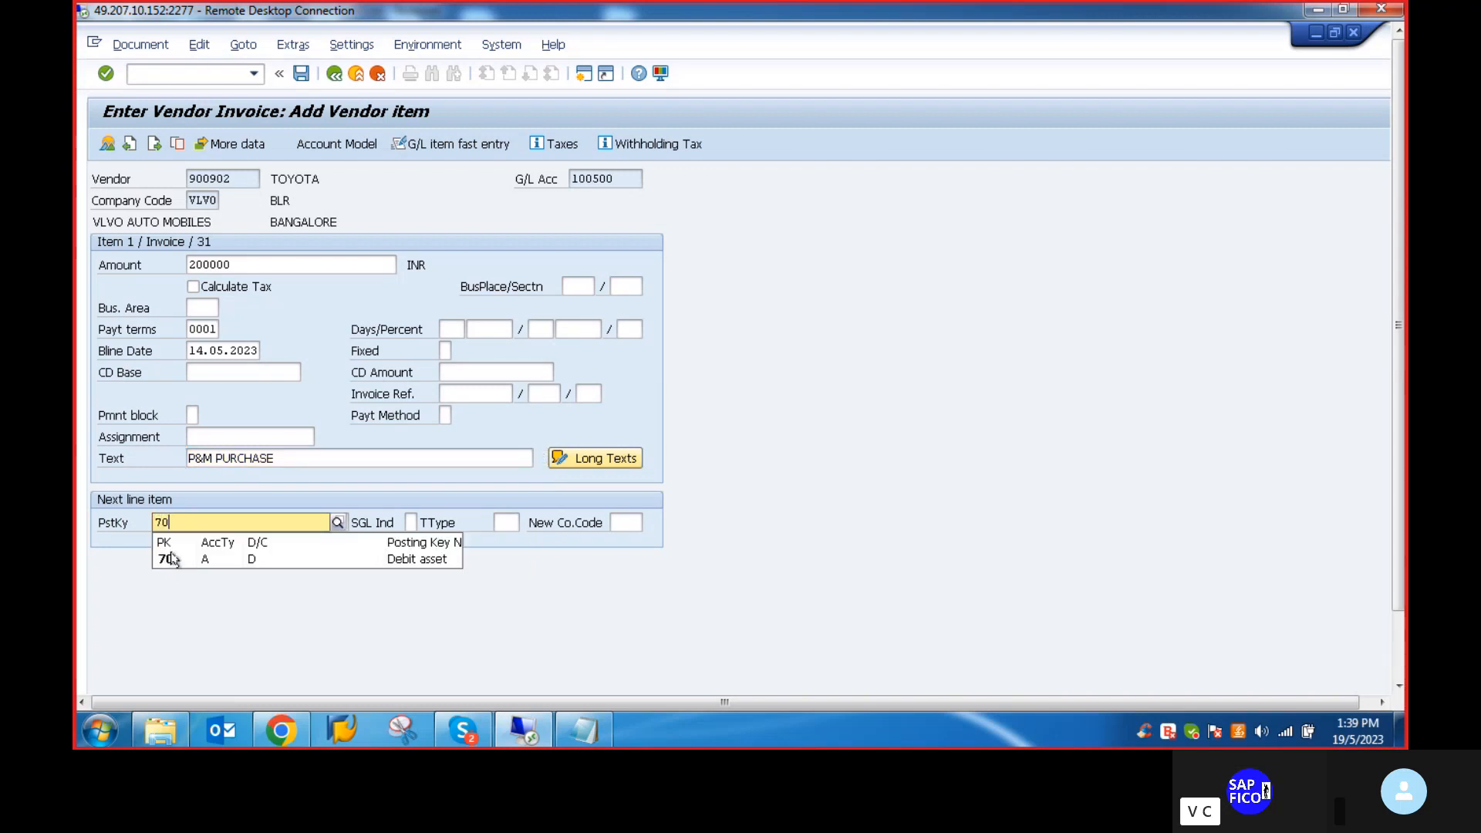
click(164, 560)
click(247, 523)
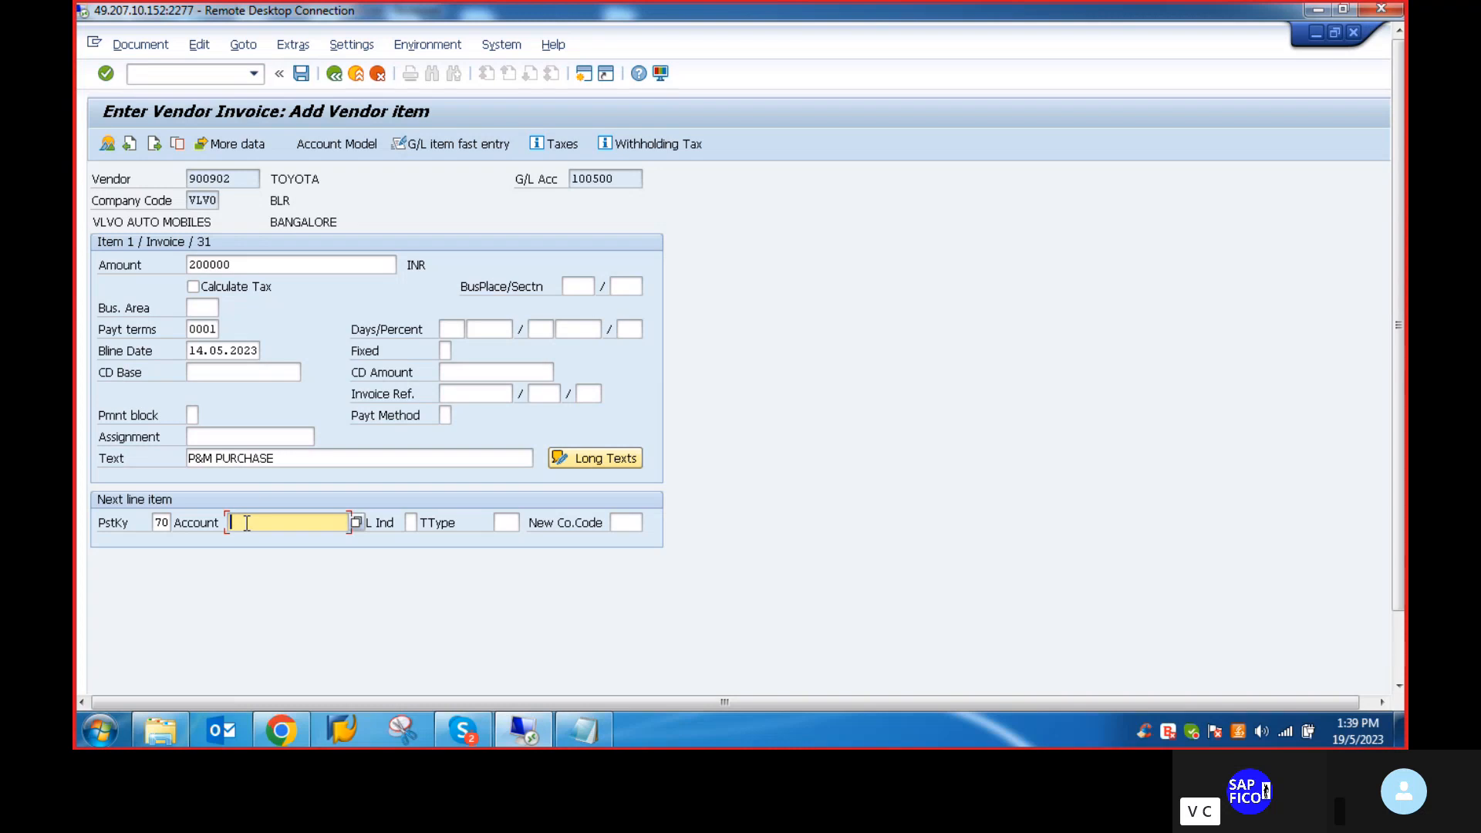
key(F4)
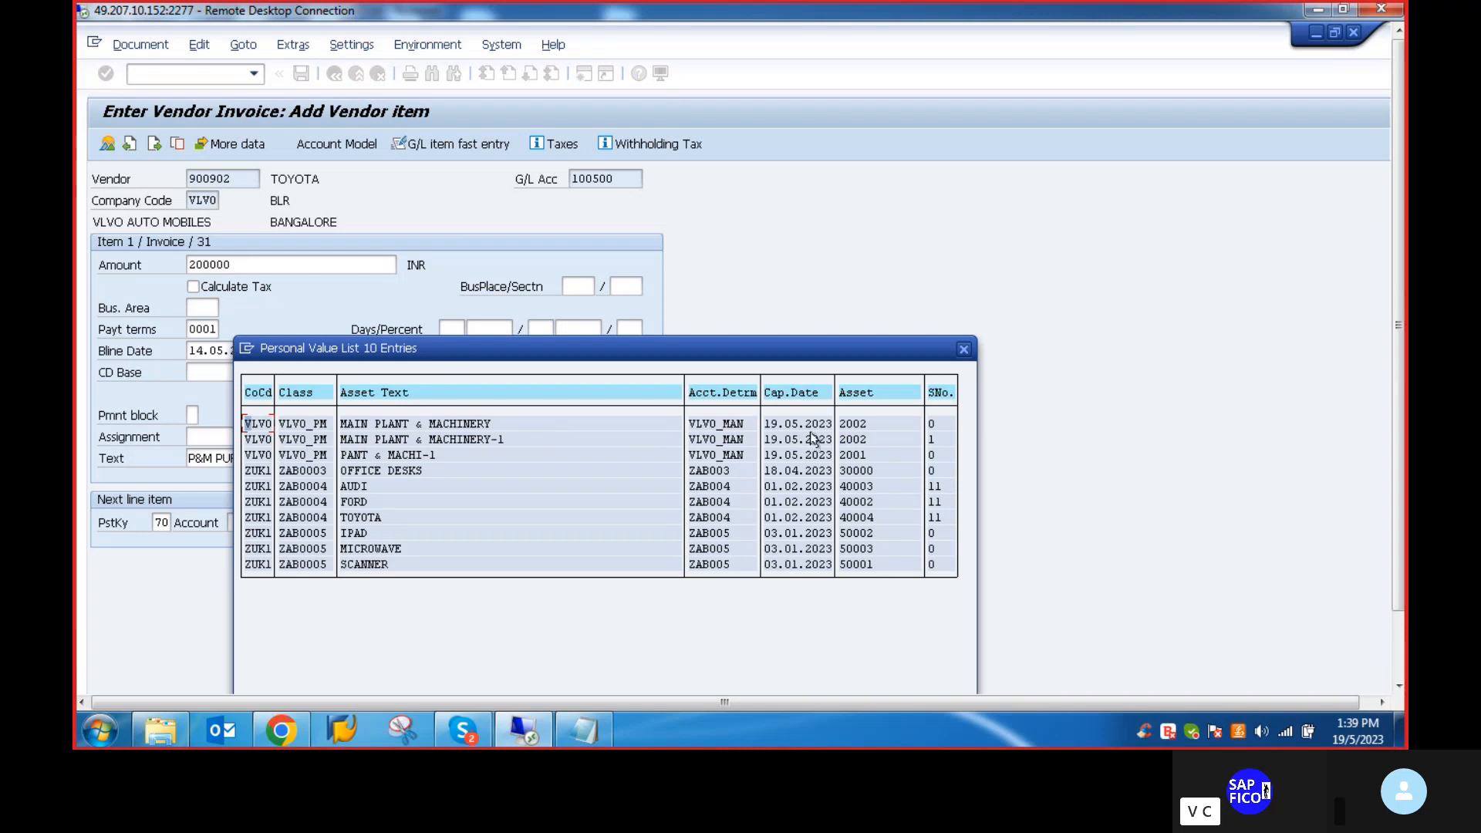
double_click(252, 423)
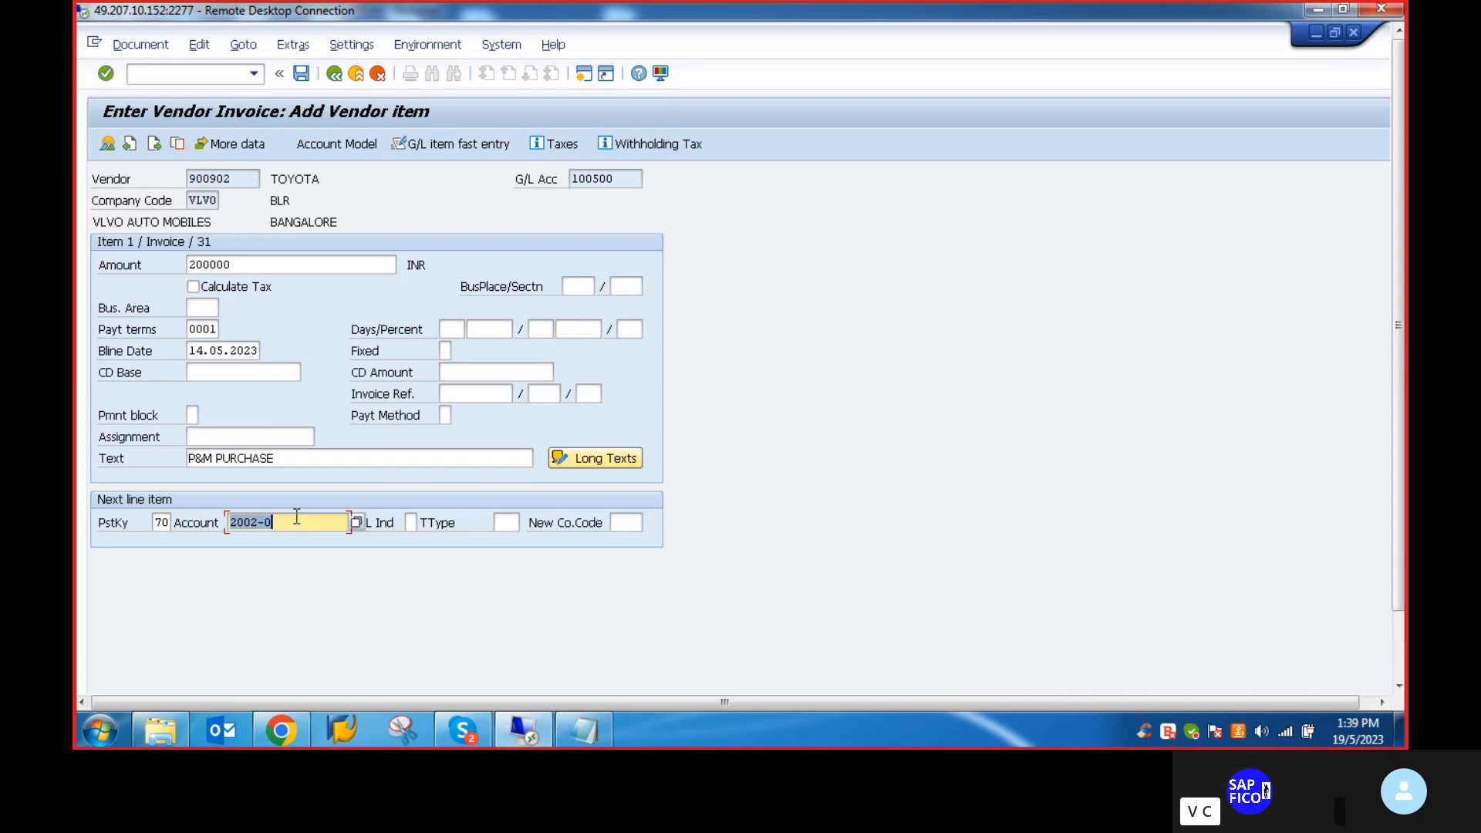
key(BackSpace)
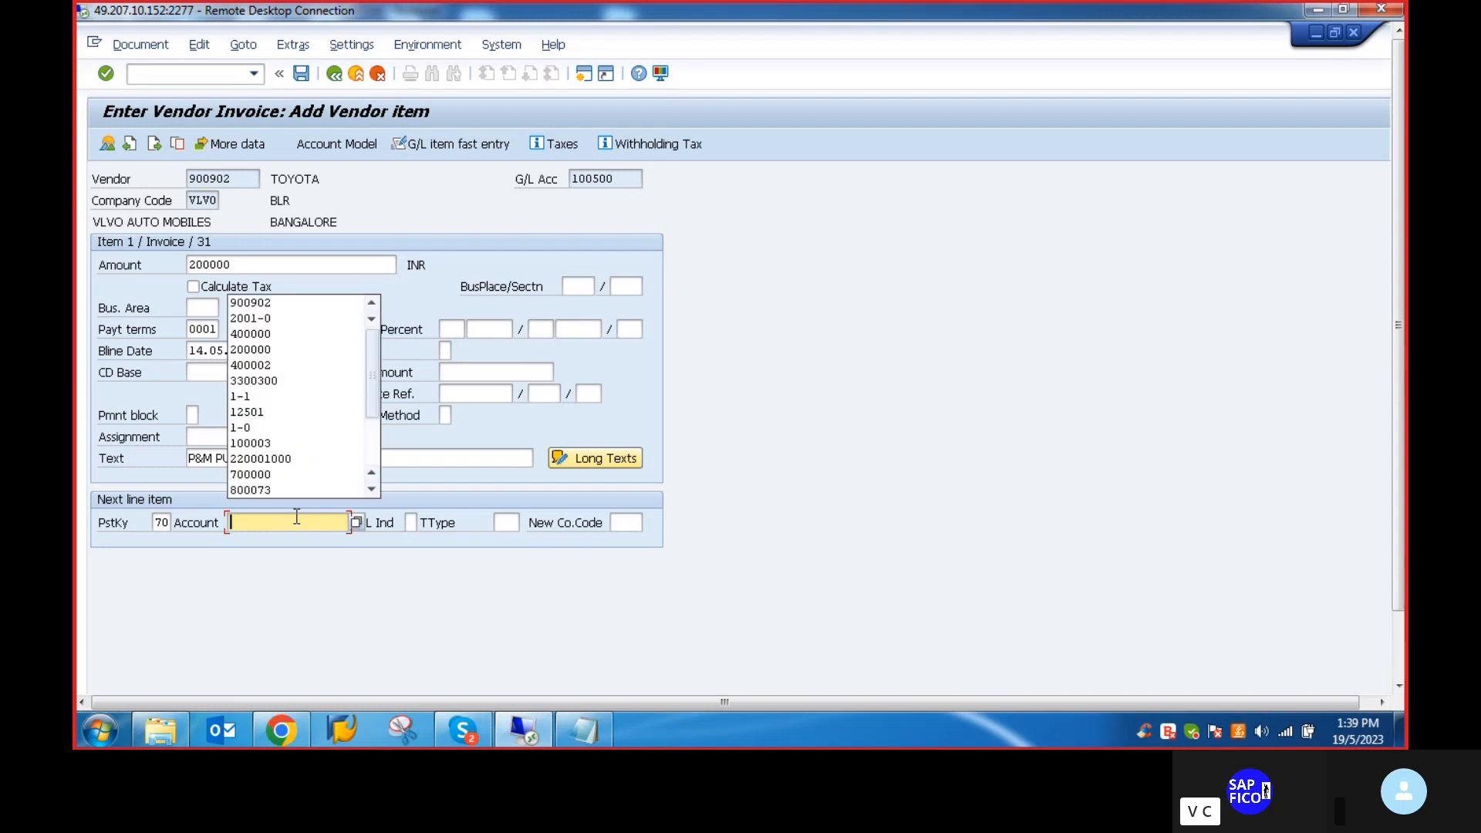
key(F4)
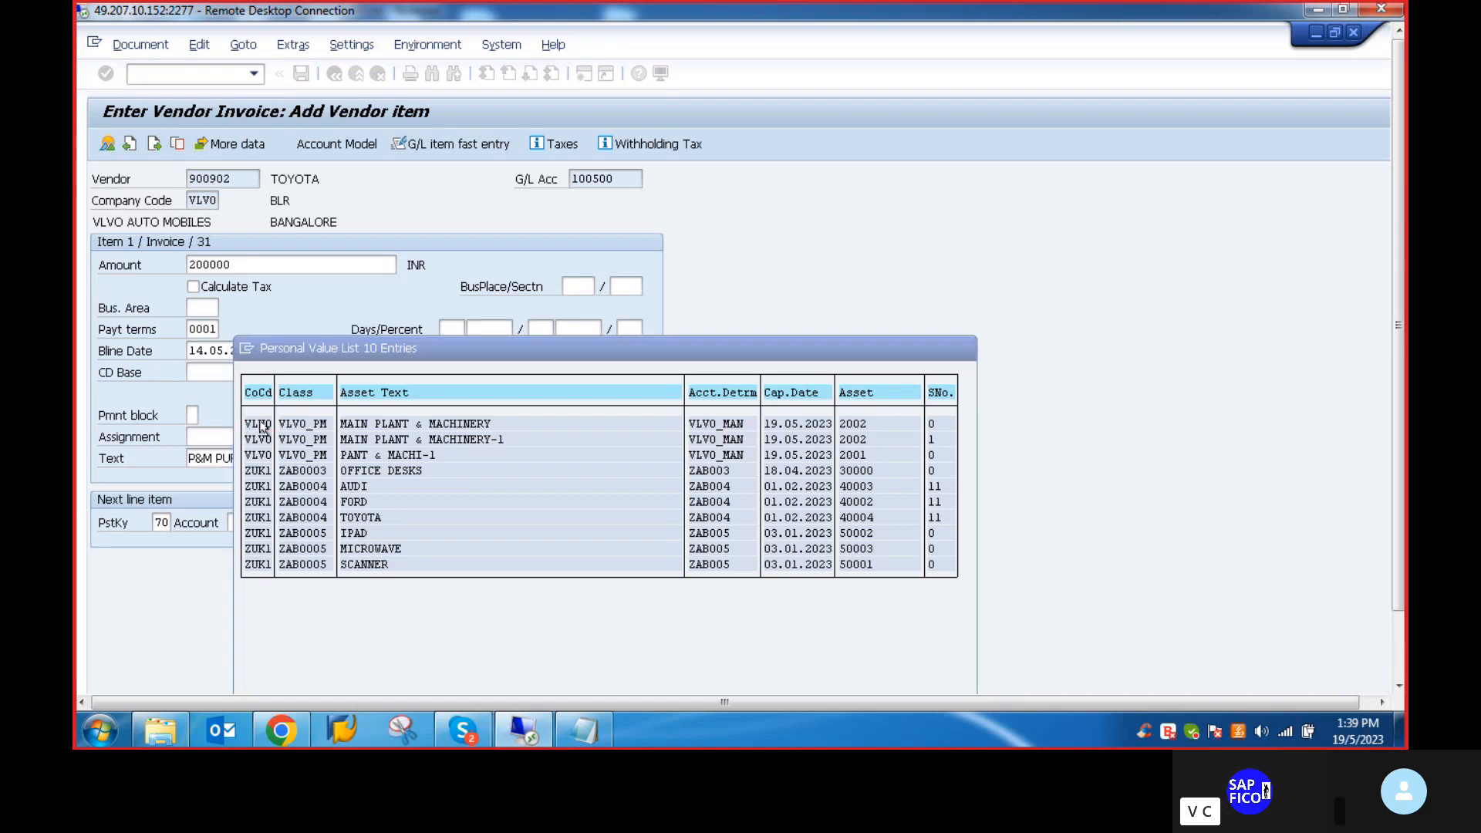
double_click(261, 426)
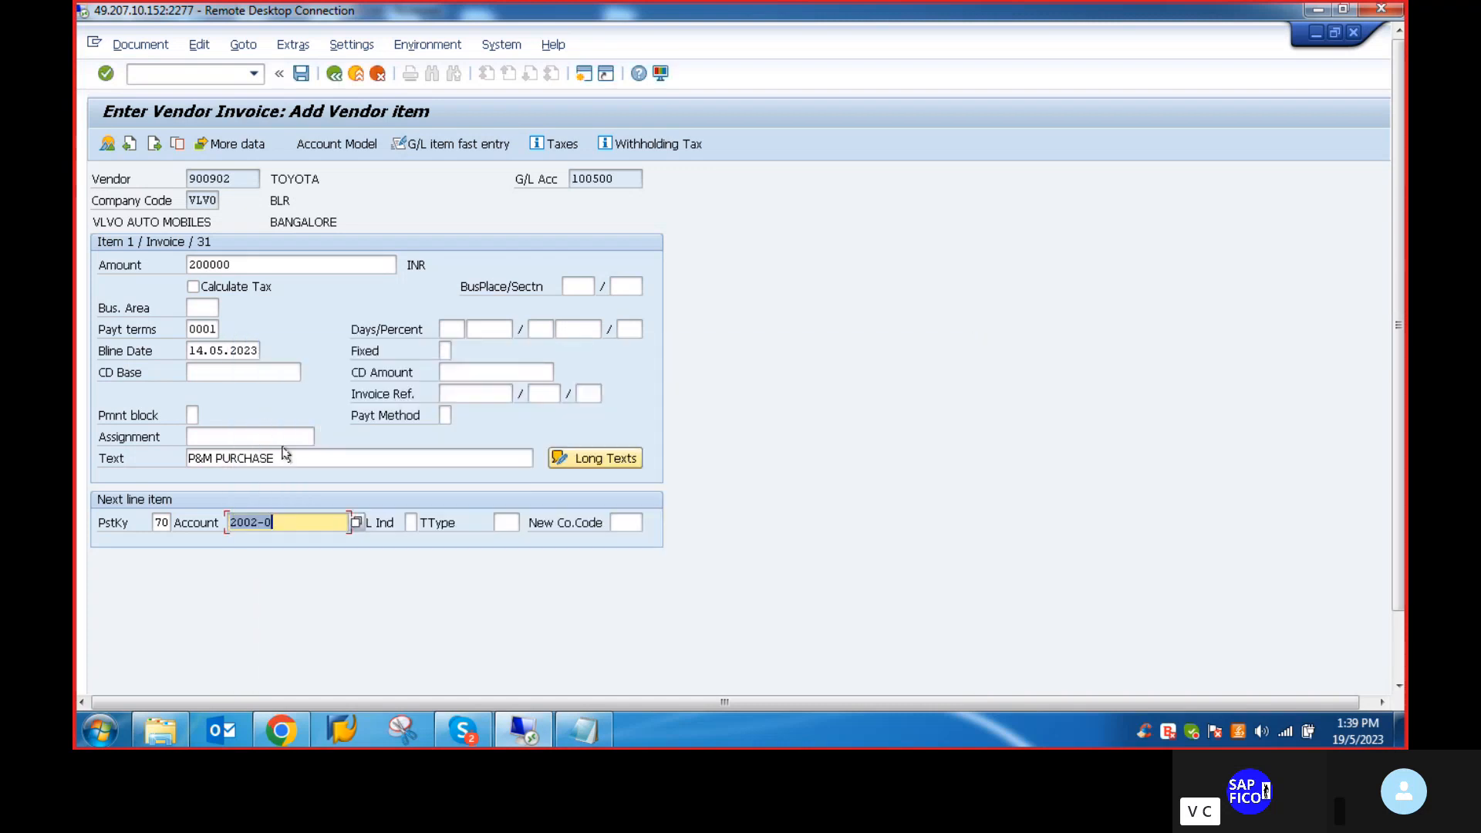
Set transaction type 100 for the next line item and proceed to the asset item
click(515, 522)
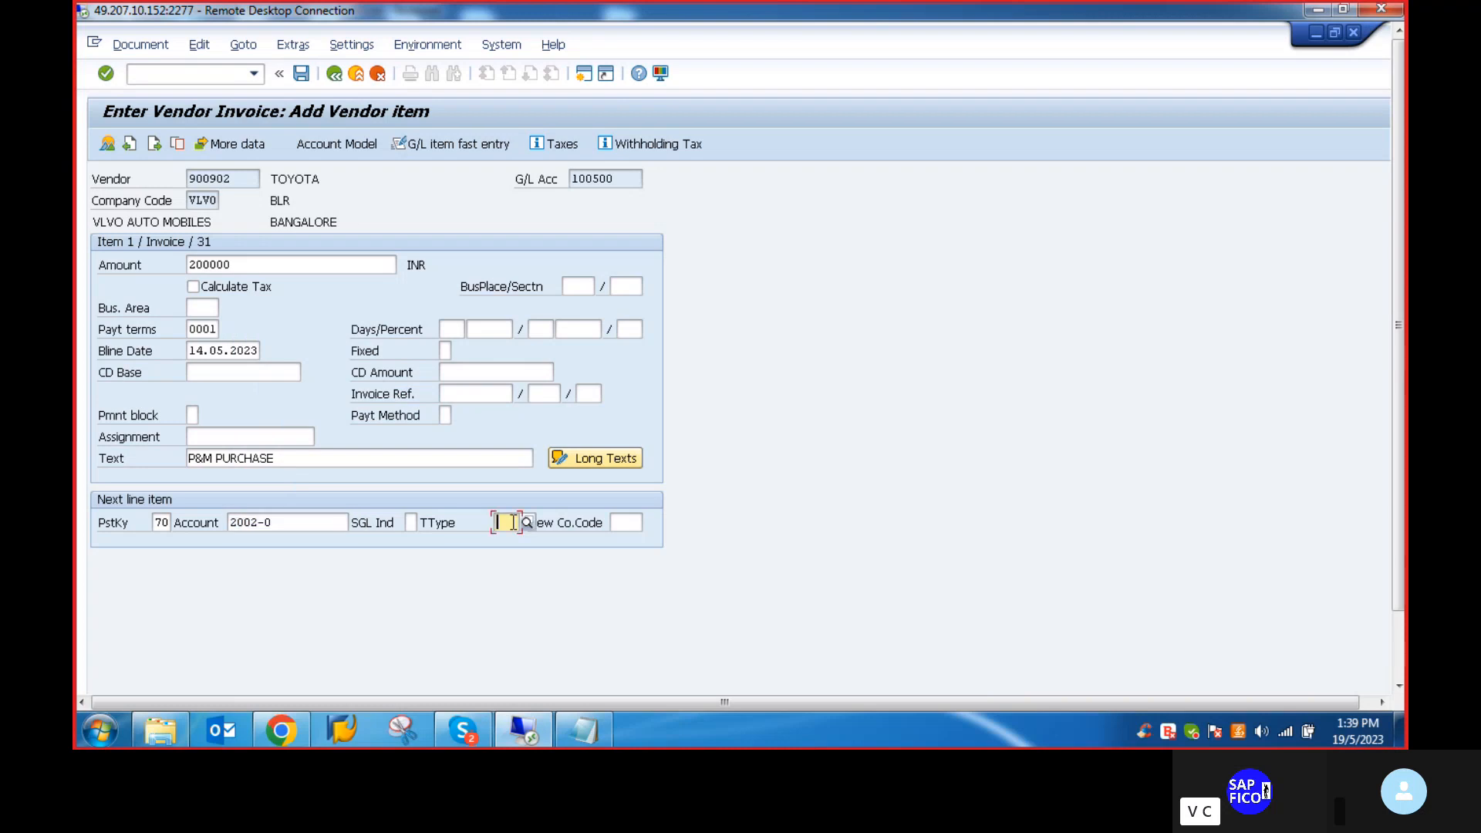
text(100)
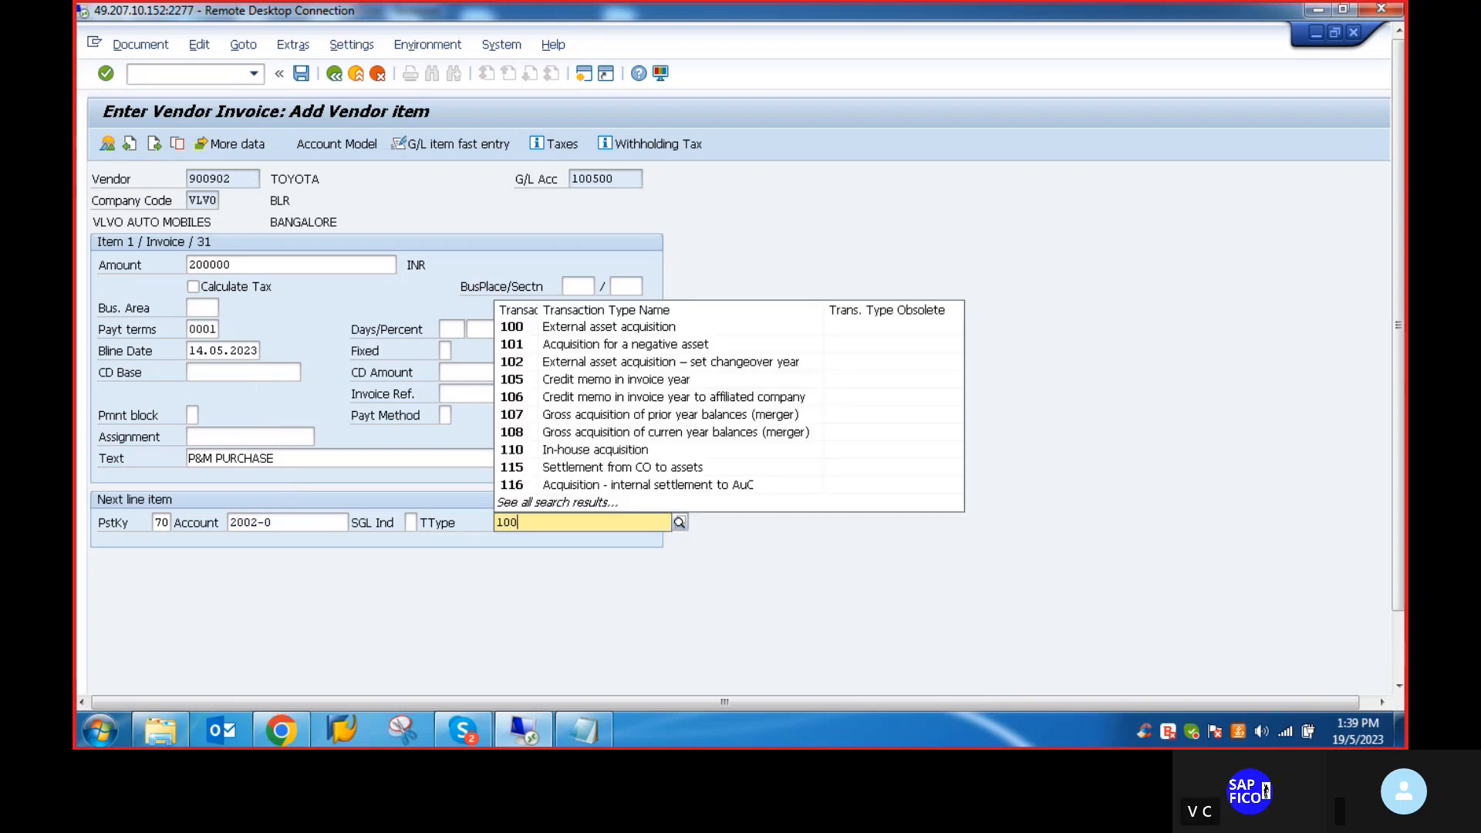
click(512, 558)
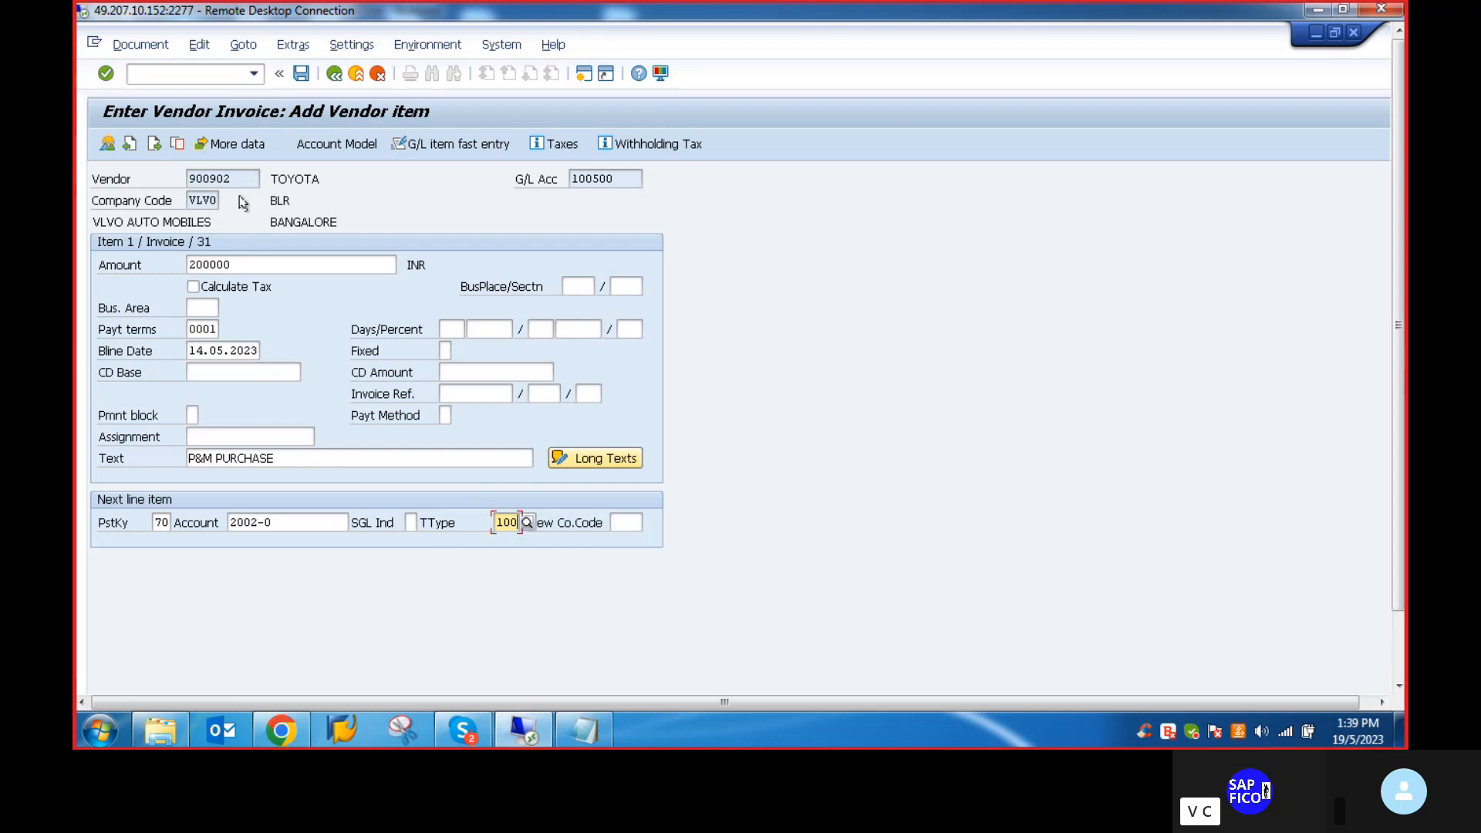
key(Return)
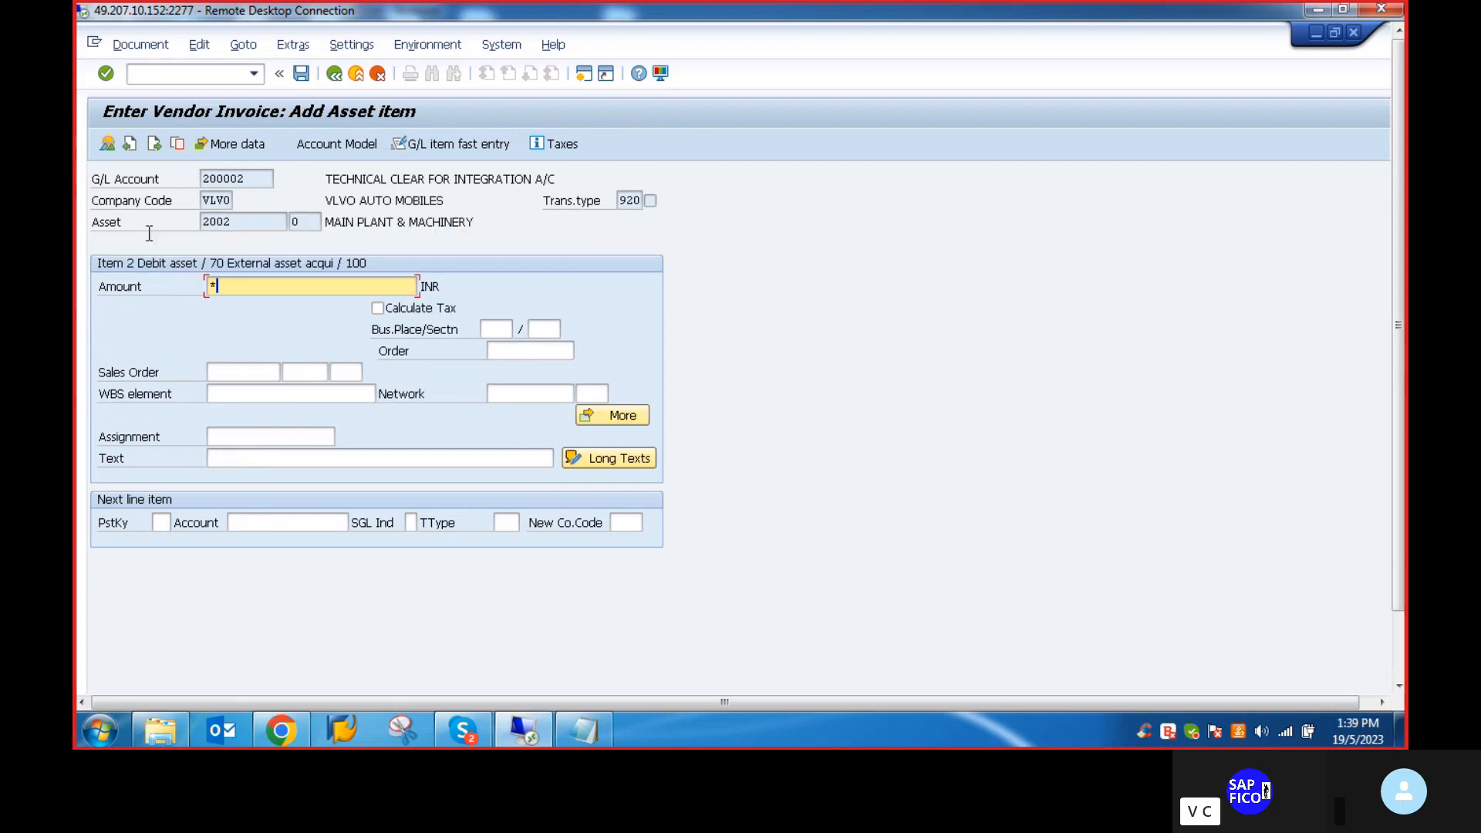
Enter * as the asset item's amount with the text P&M PURCHASE and confirm the item
click(240, 458)
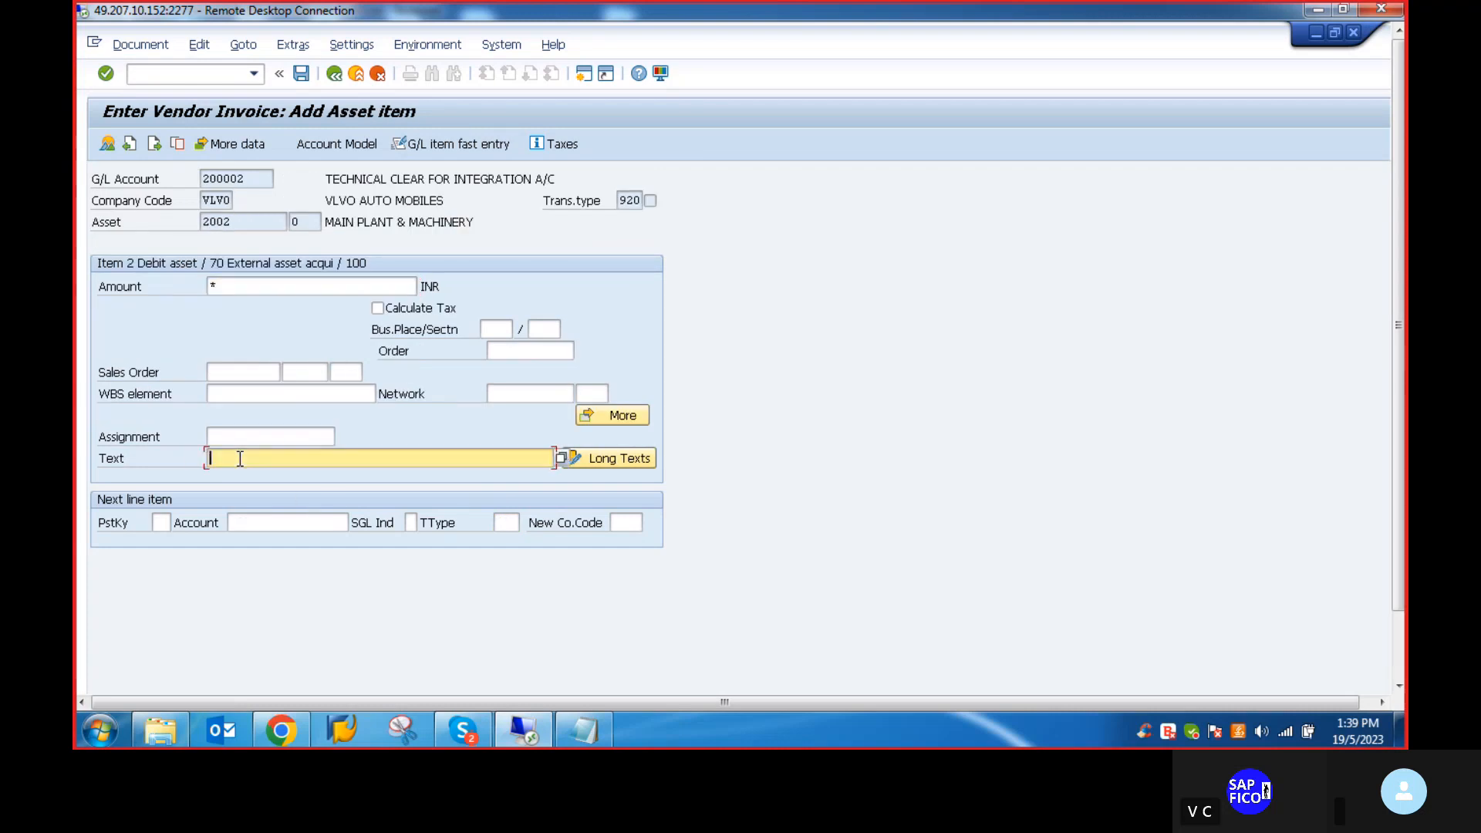
text(P&M PURCHASE)
key(Return)
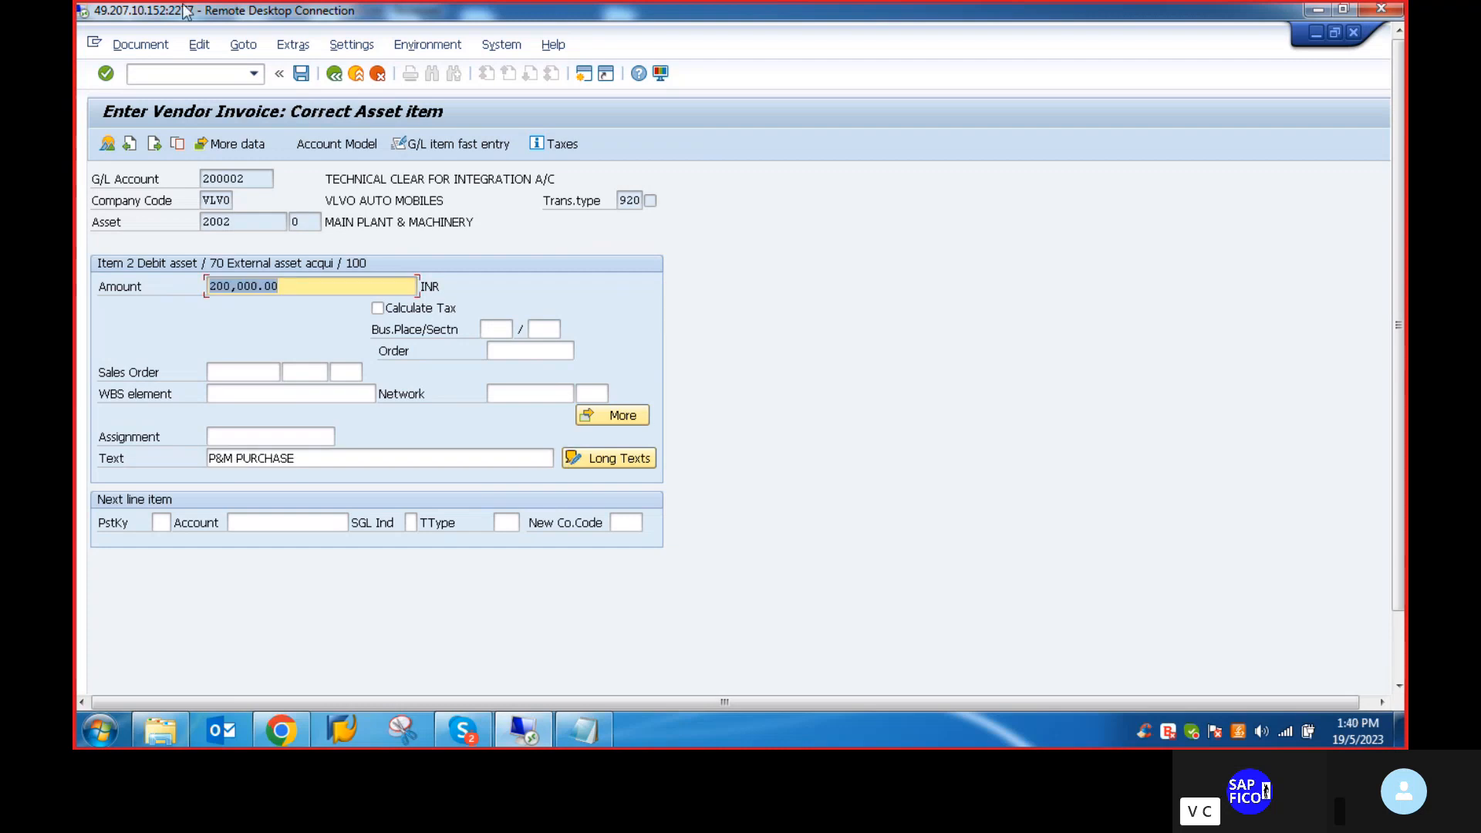
Simulate the vendor invoice and post it
click(140, 44)
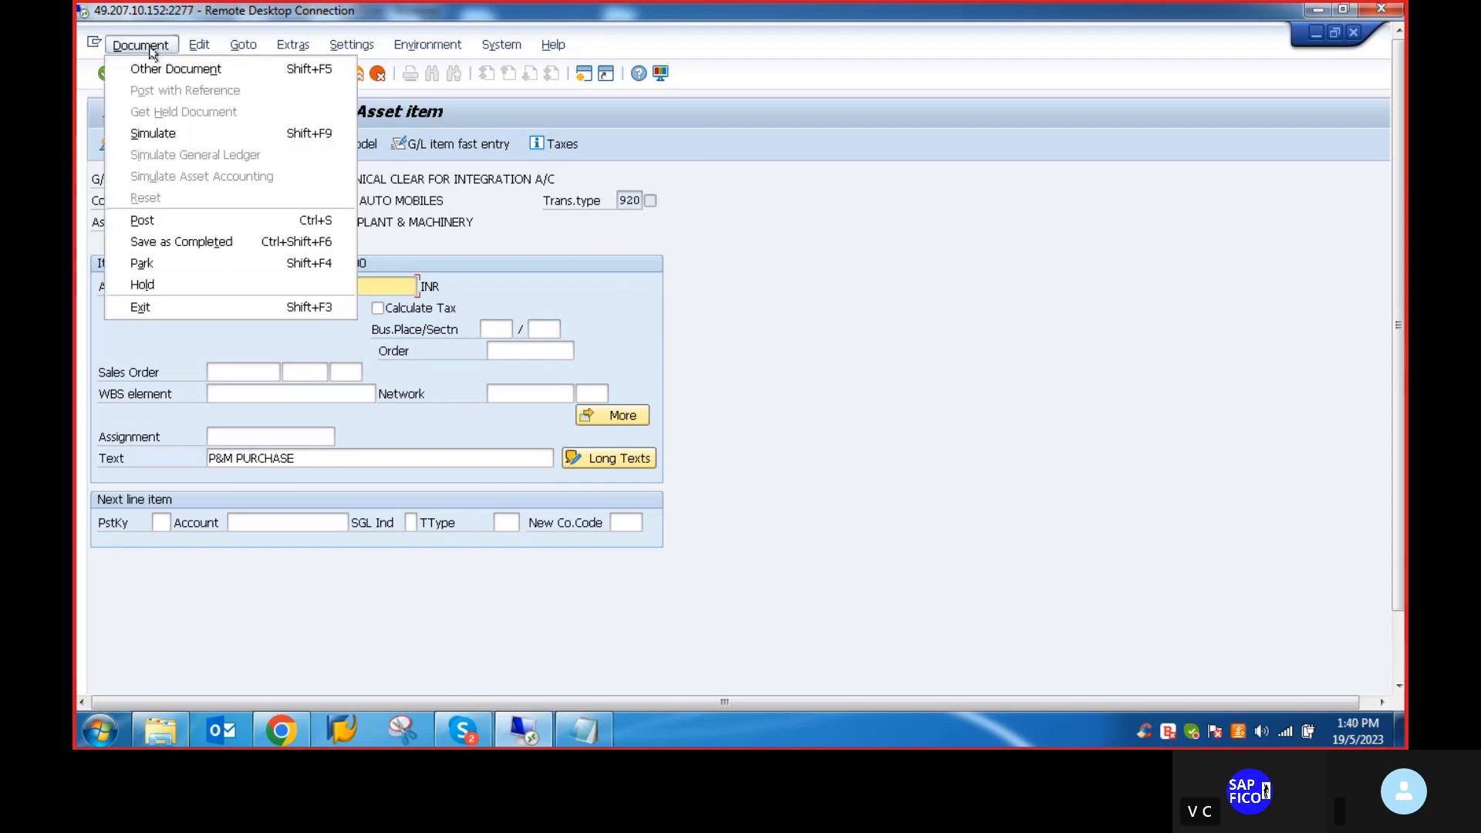
click(147, 133)
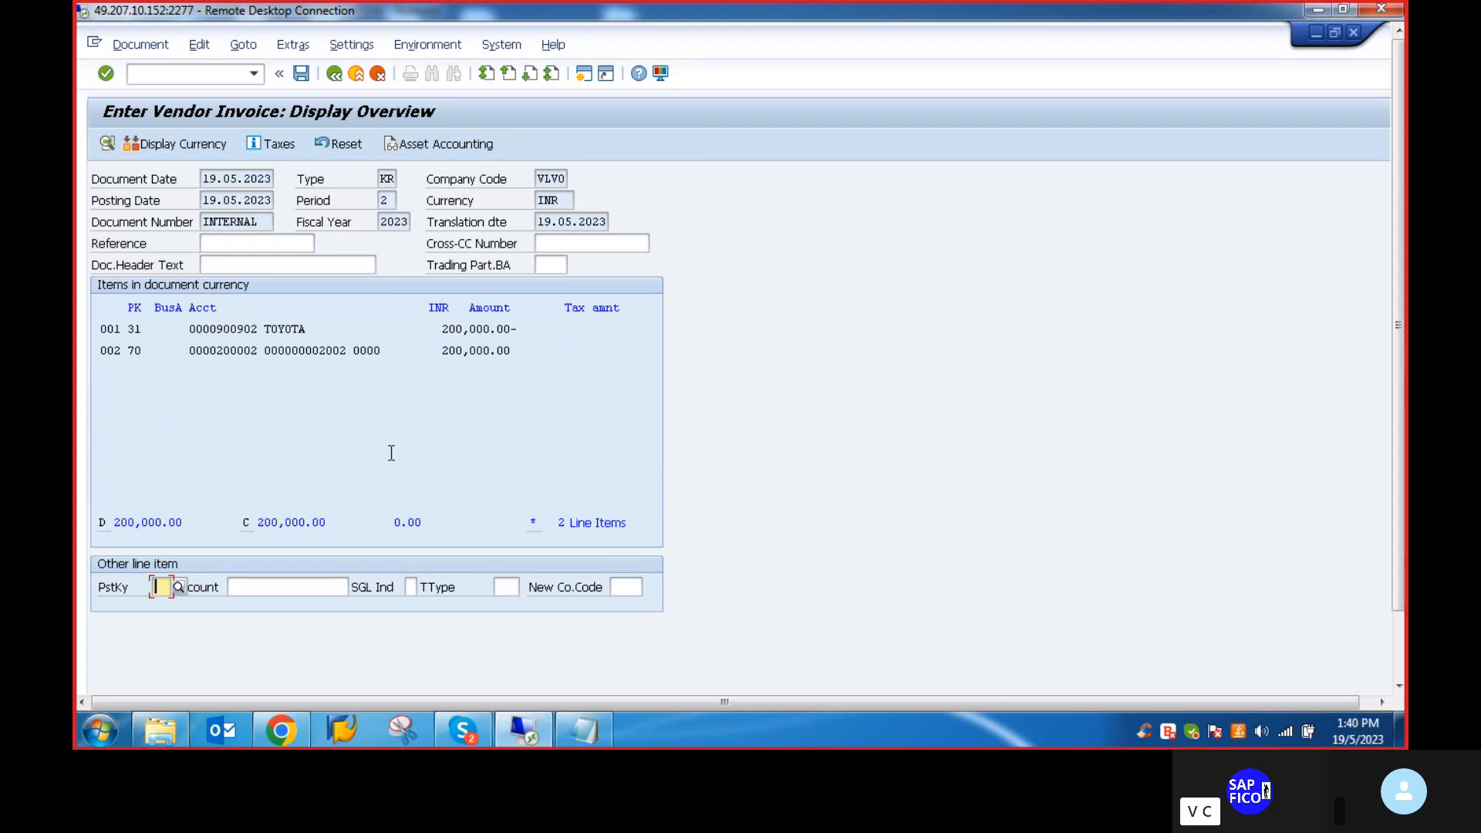
click(302, 79)
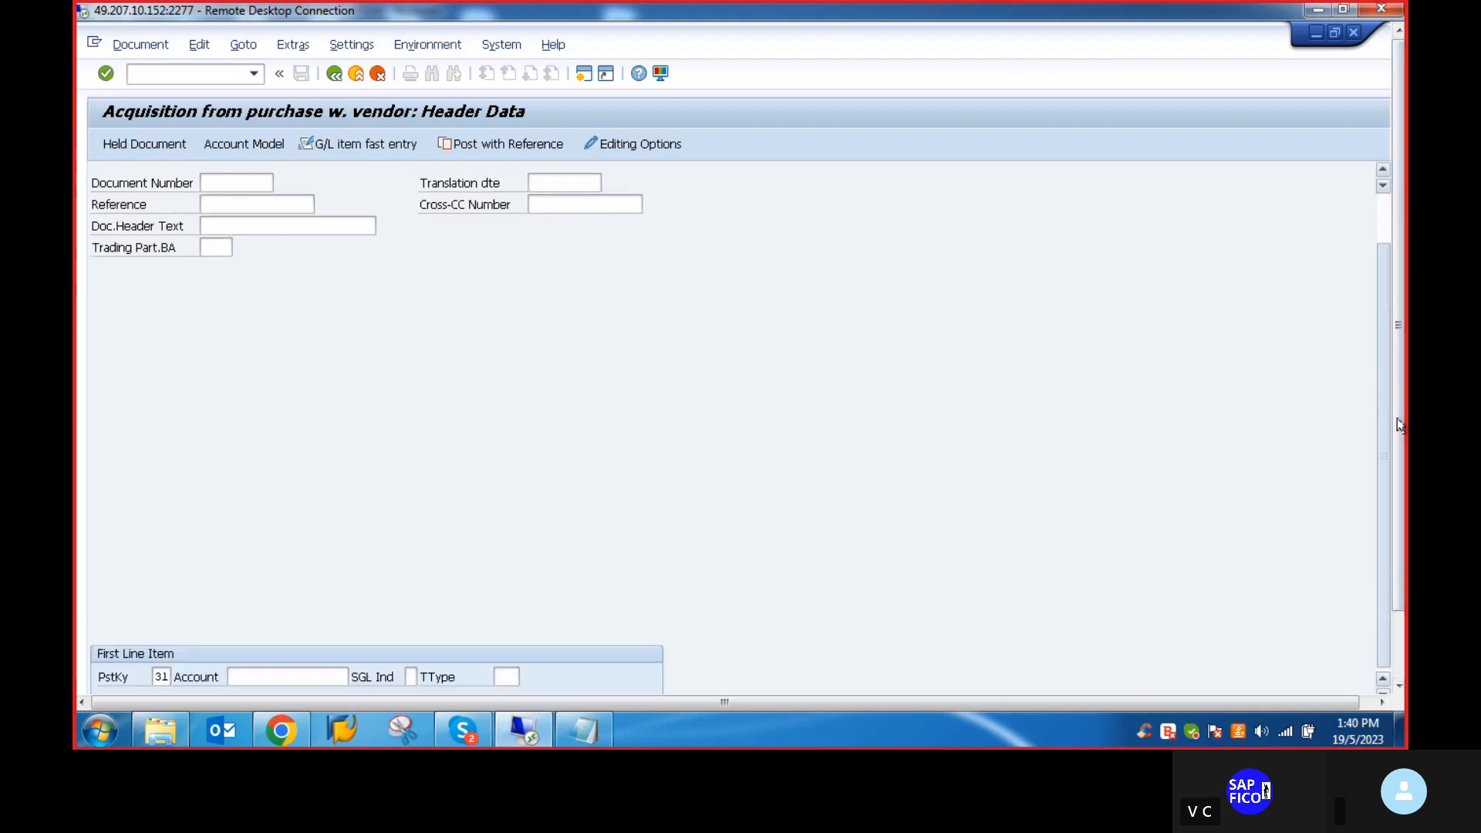
drag(1402, 430, 1402, 496)
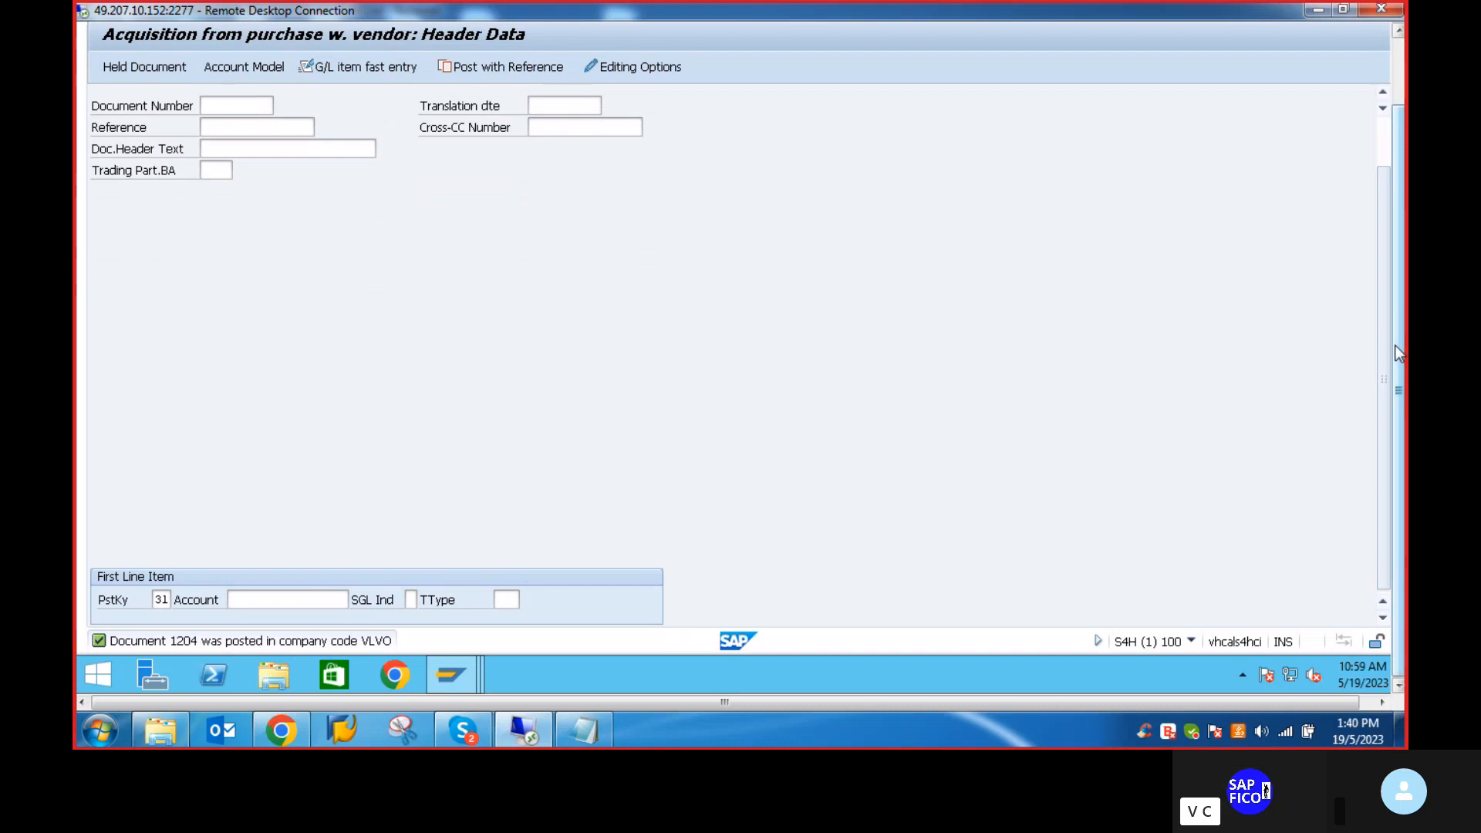
Display the vendor invoice document just posted
drag(1394, 345, 1335, 165)
click(140, 45)
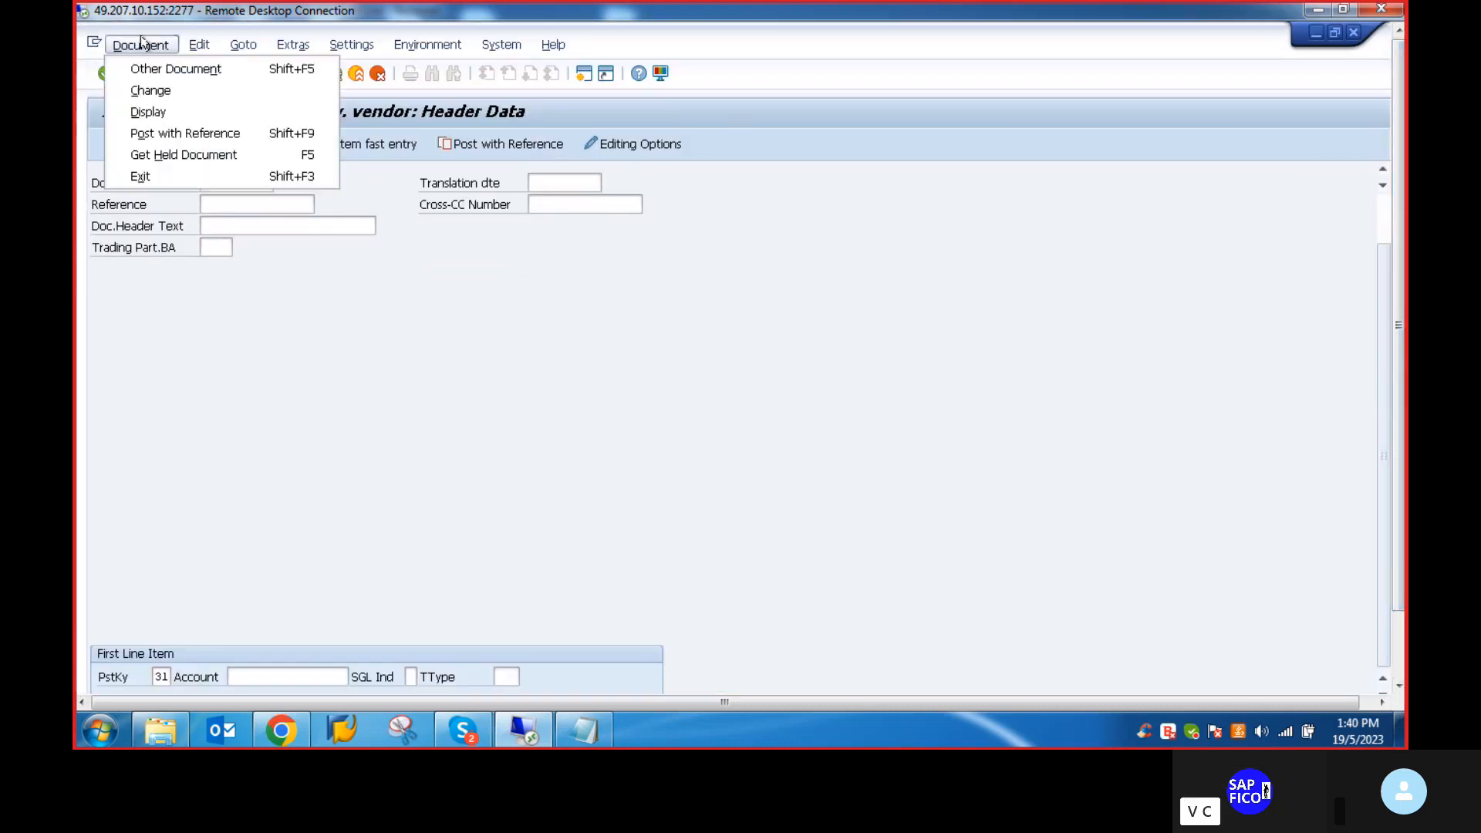
click(134, 114)
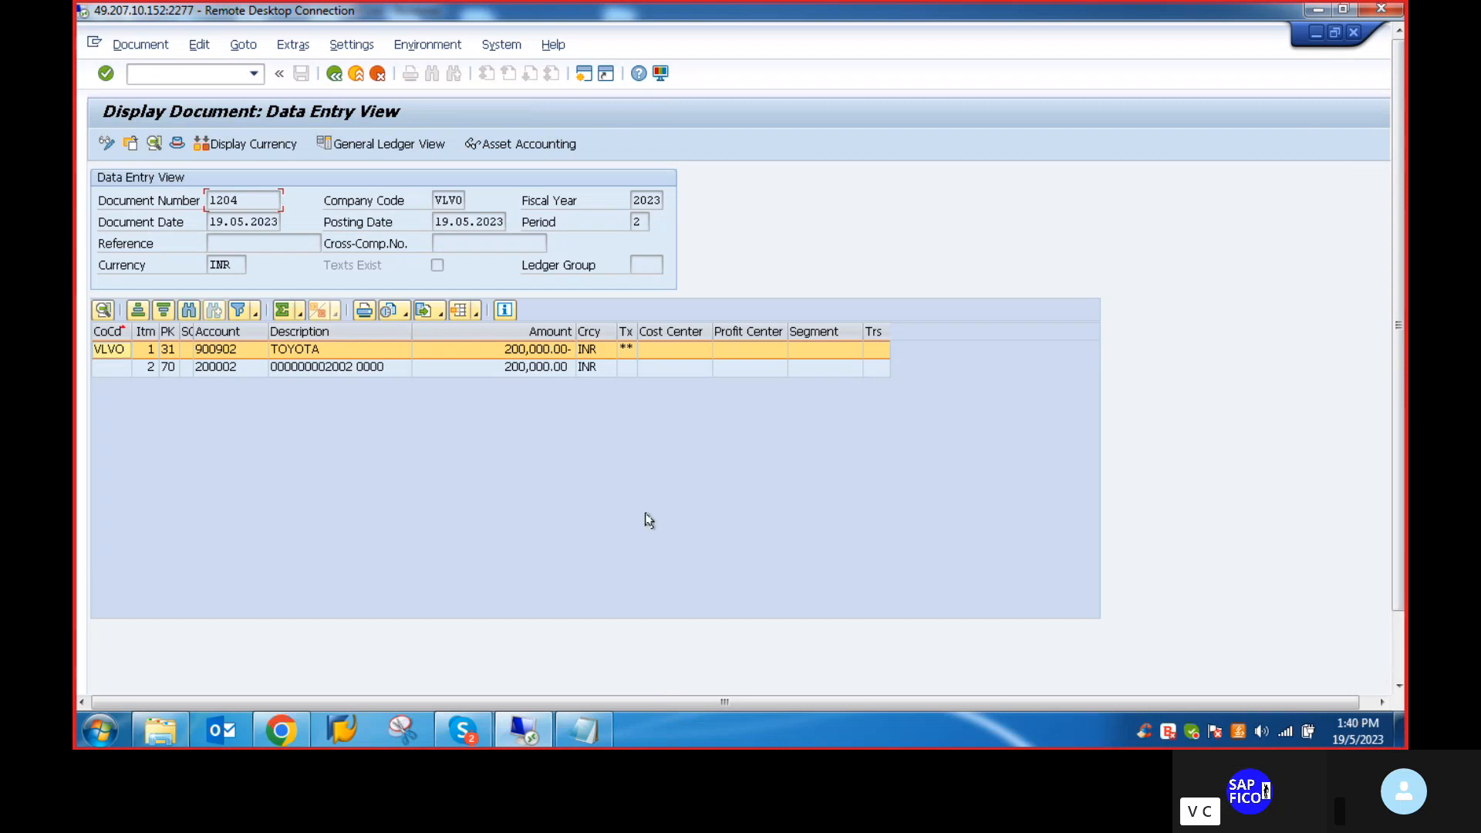
Check the Notepad notes for the next transaction code, switch back to SAP and run /NAW01N to open the Asset Explorer
click(586, 737)
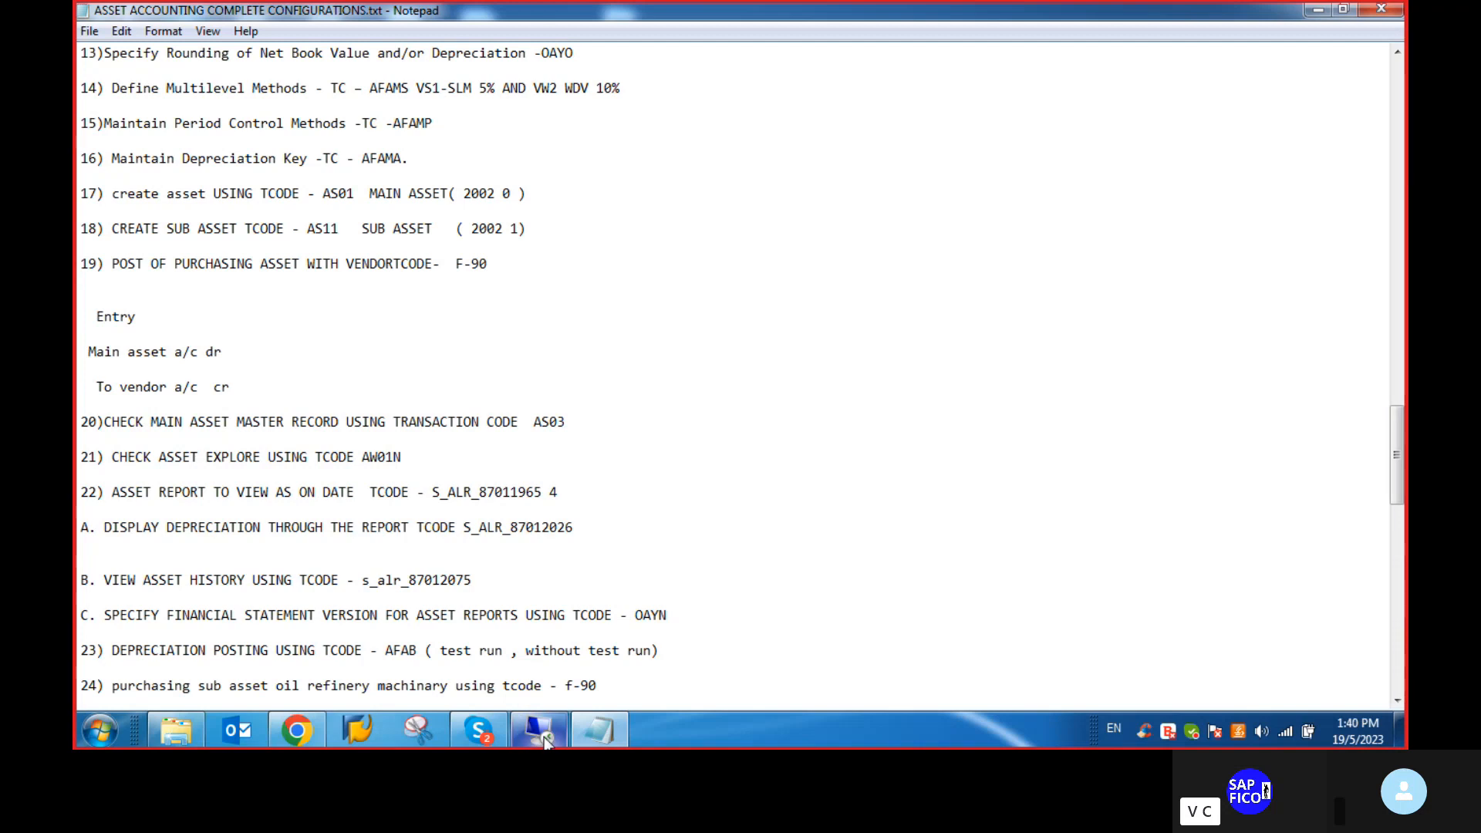
click(540, 729)
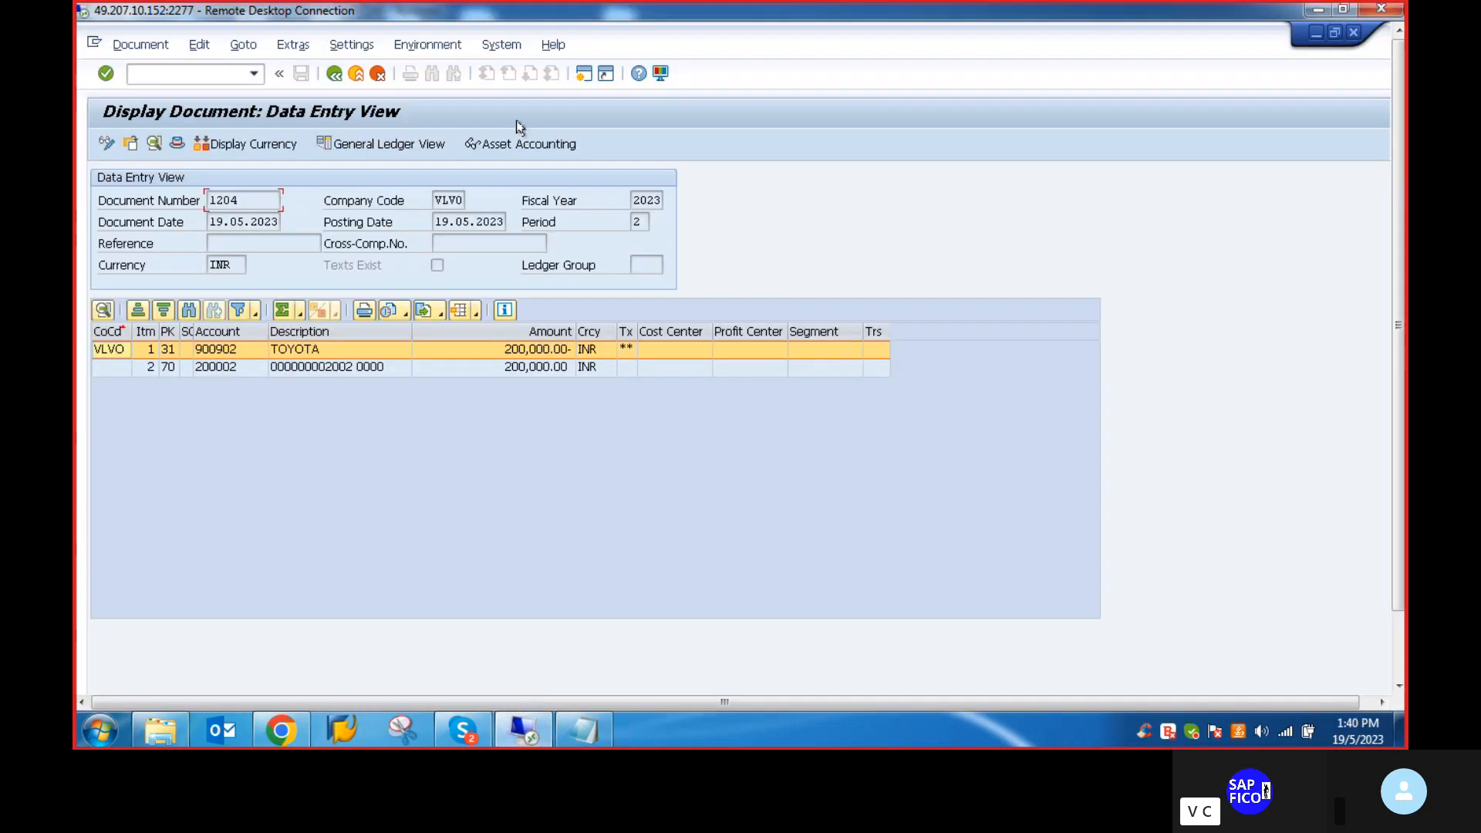
click(149, 76)
text(/NAW01N)
key(Return)
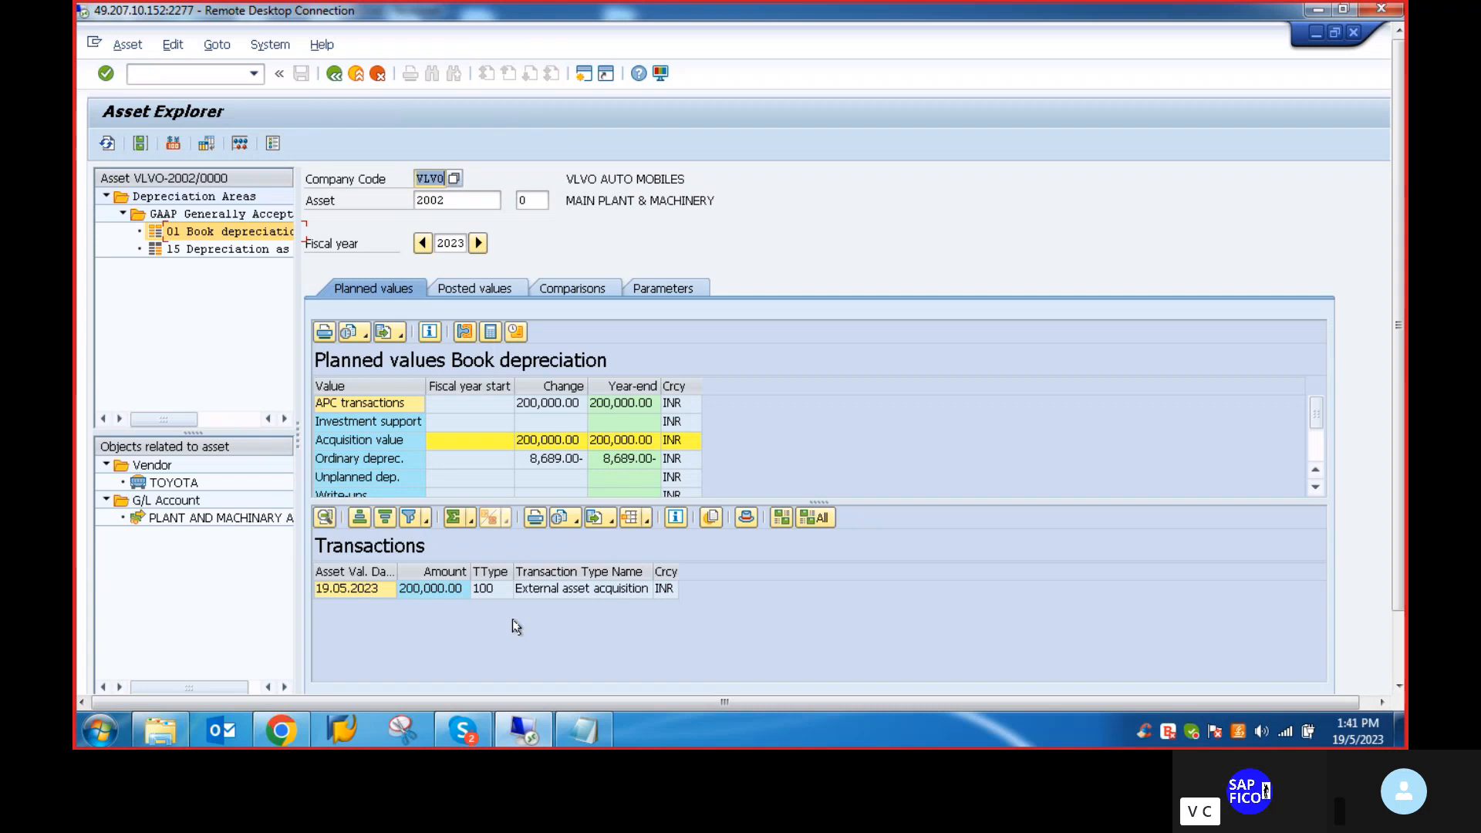
Review the posted values and the planned depreciation by period for main asset 2002 in book depreciation
click(449, 290)
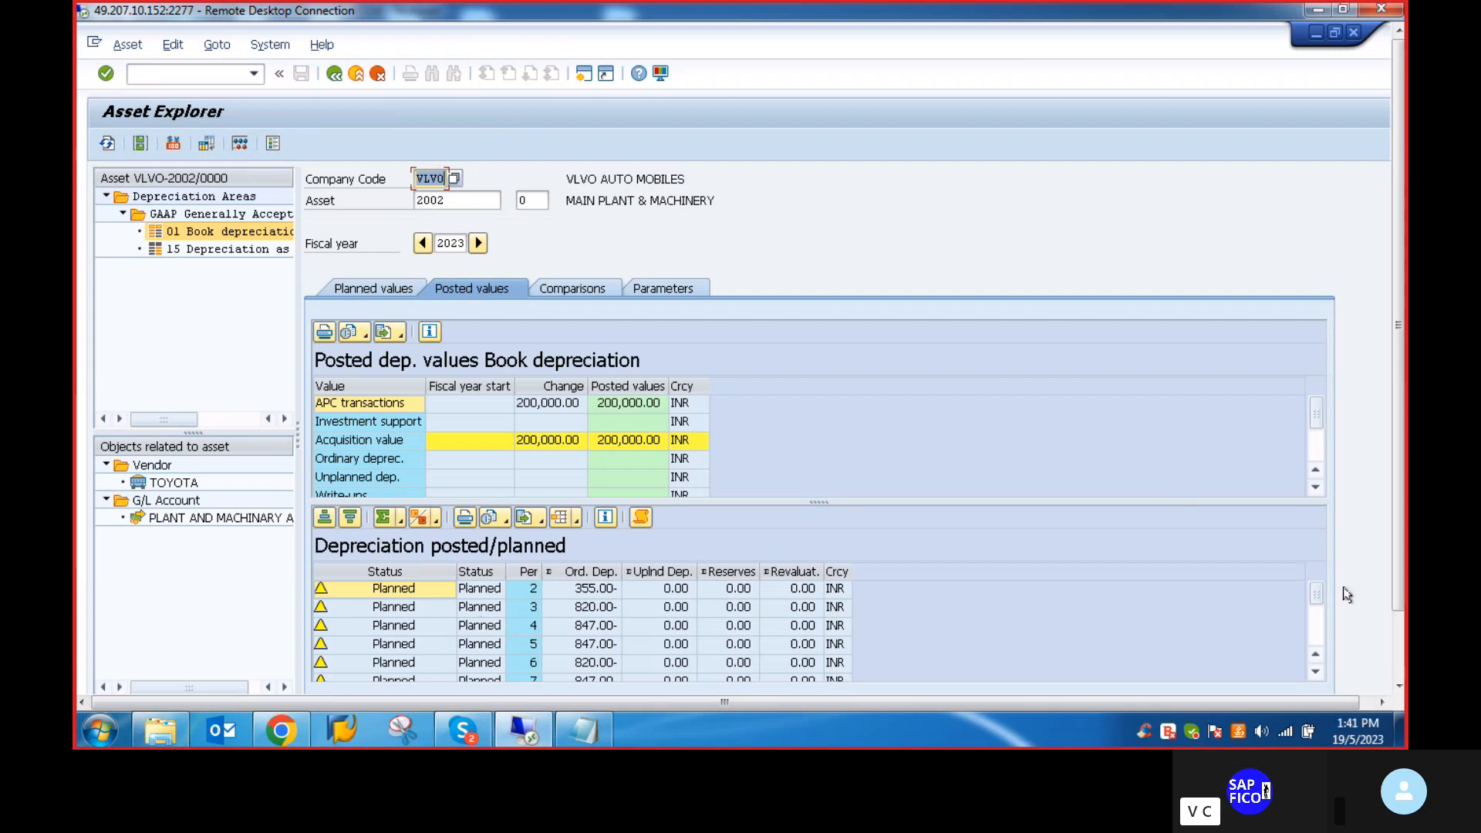
drag(1317, 592, 1317, 615)
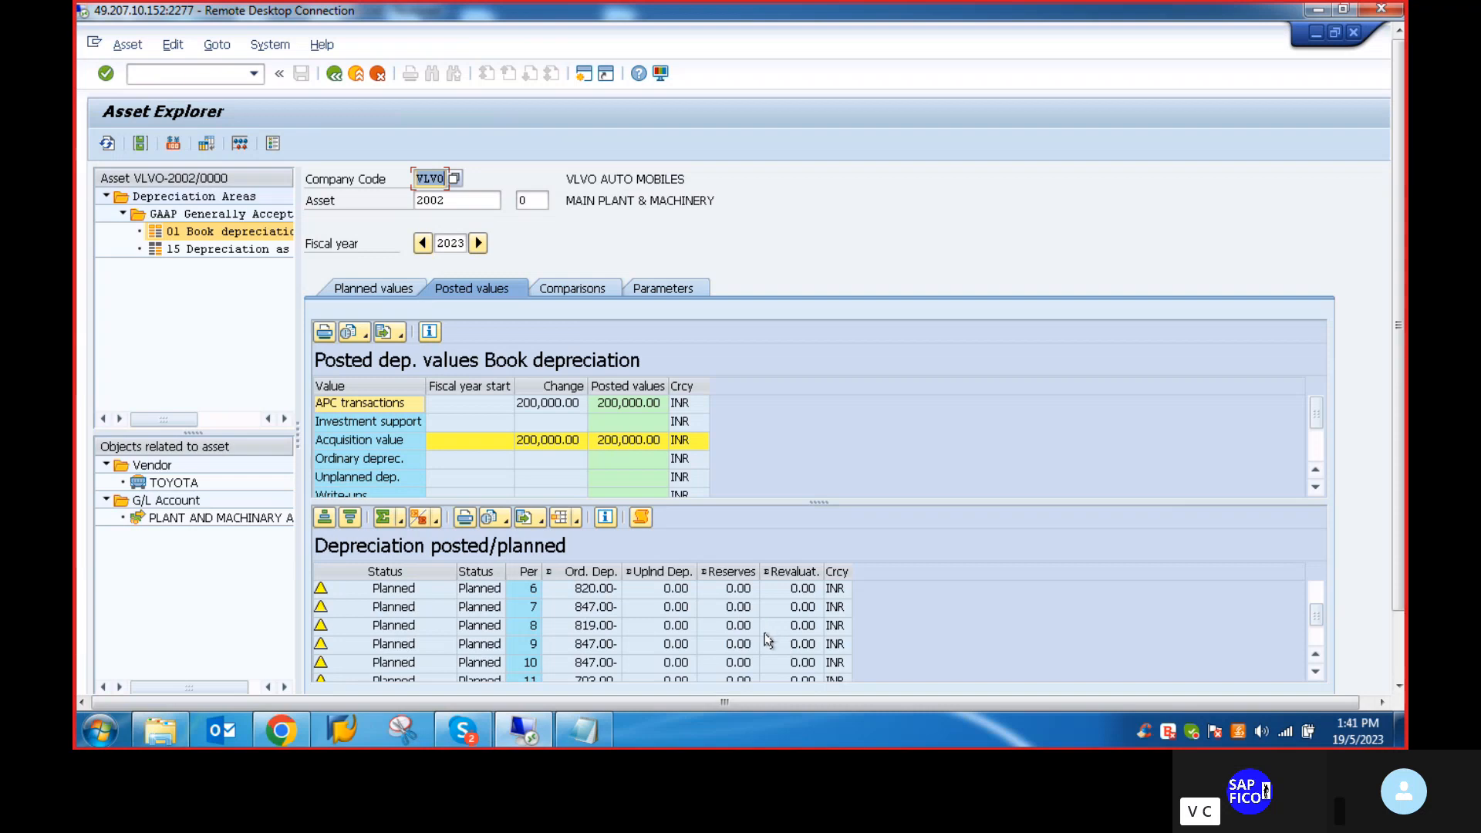
drag(1316, 614, 1299, 580)
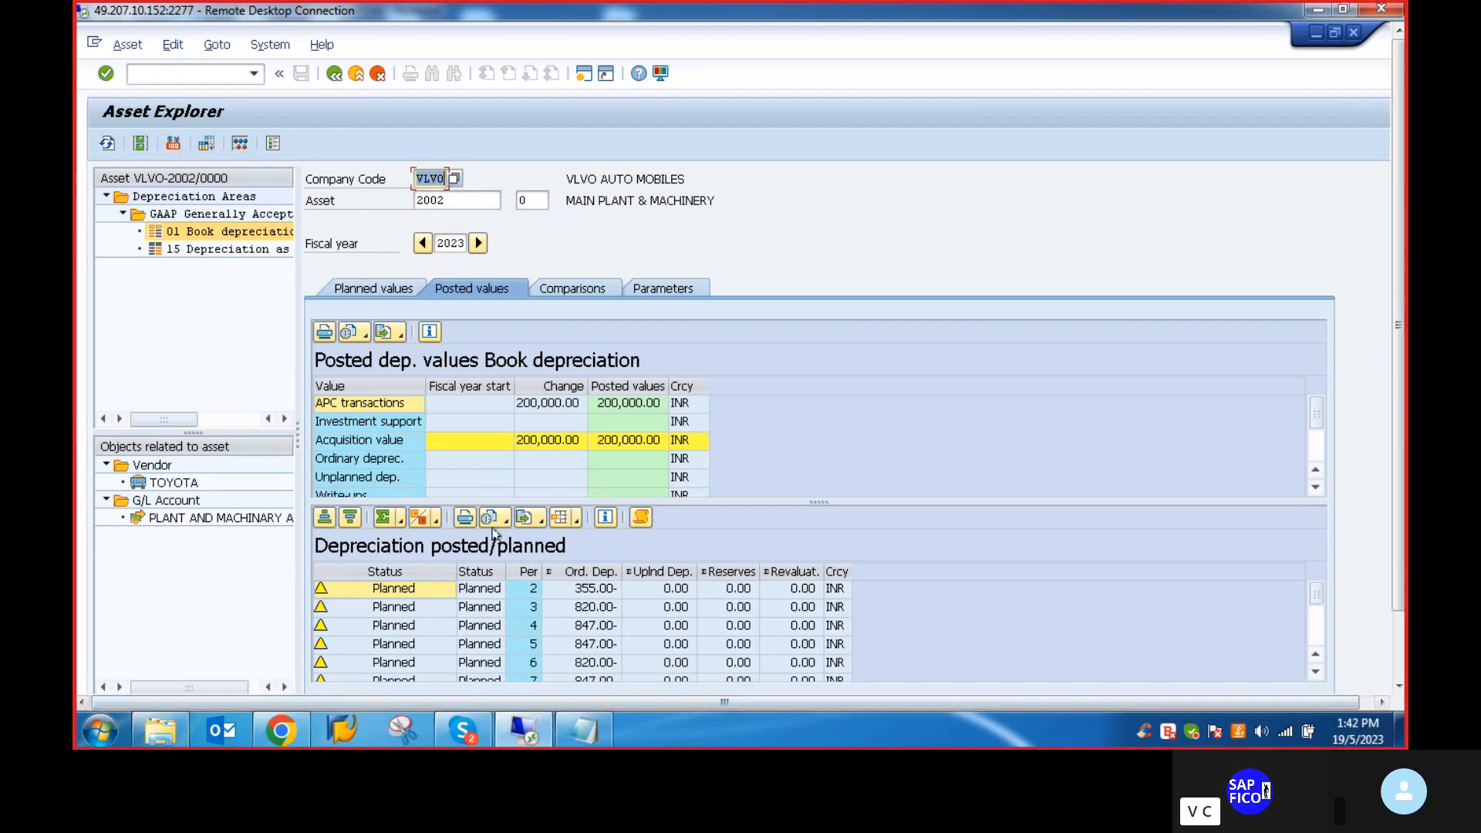
Switch to the Notepad notes and select the asset report transaction code S_ALR_87011965 in item 22
click(584, 730)
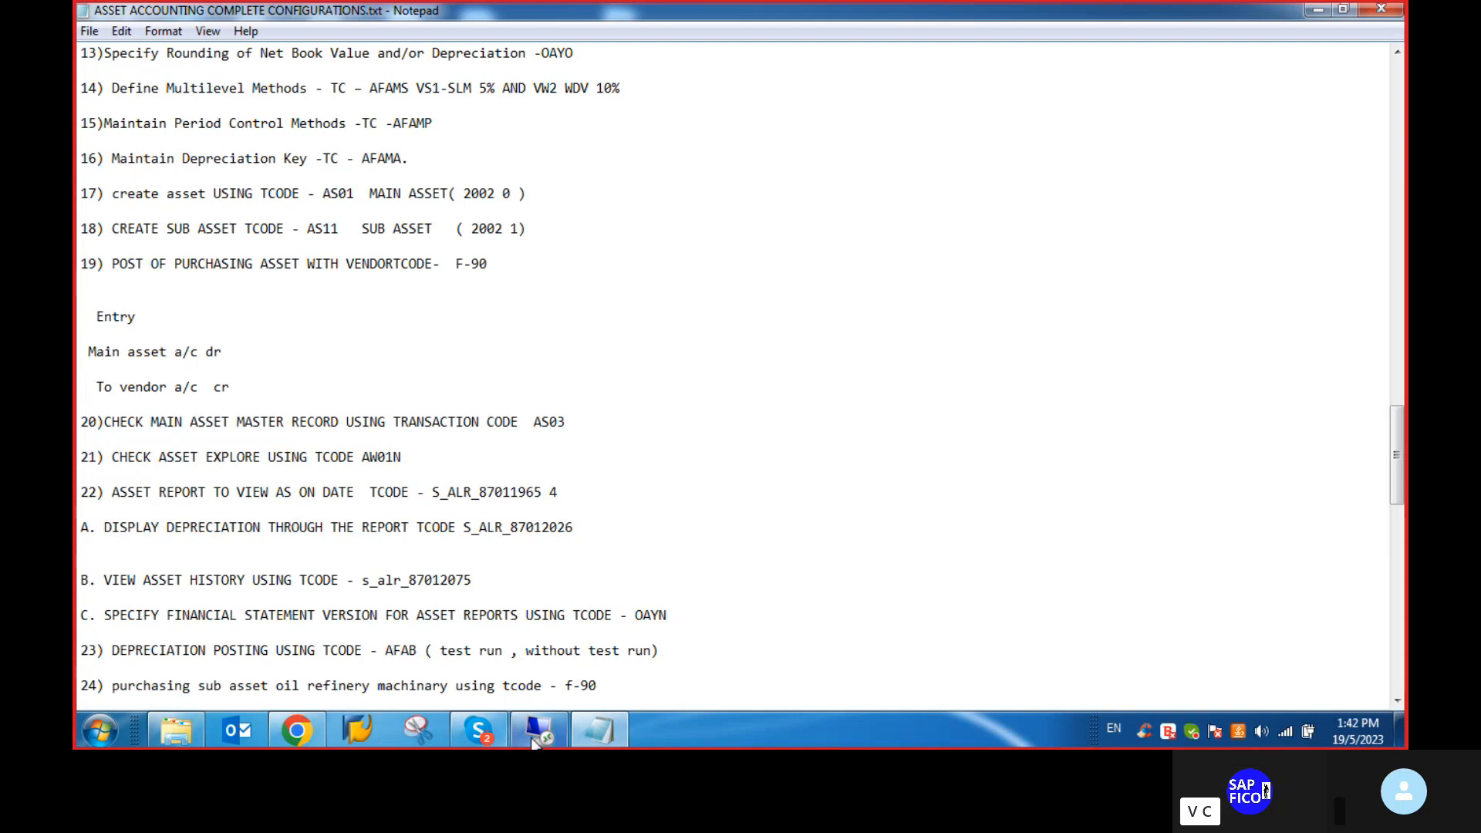
click(540, 729)
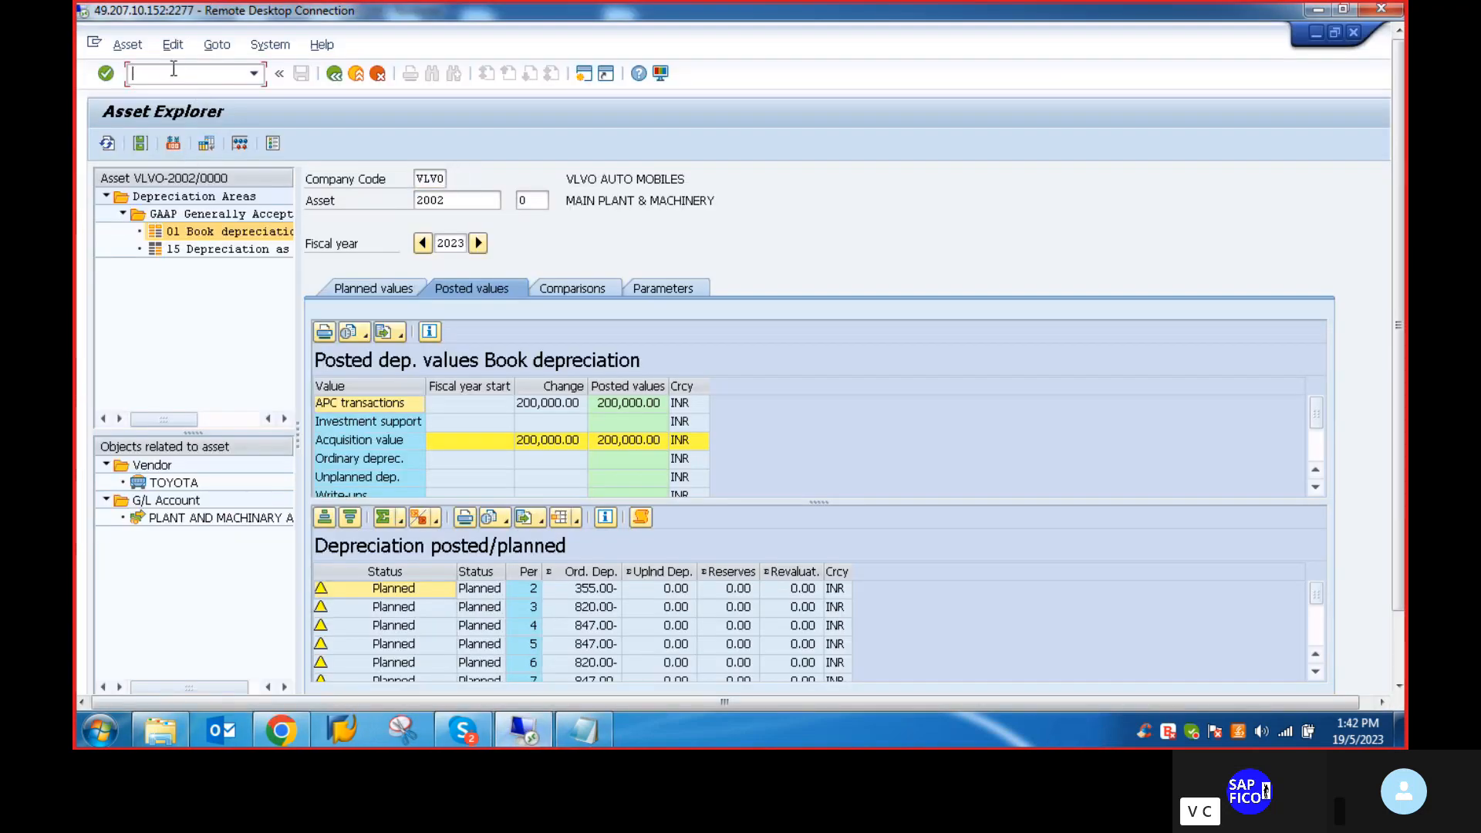
click(600, 730)
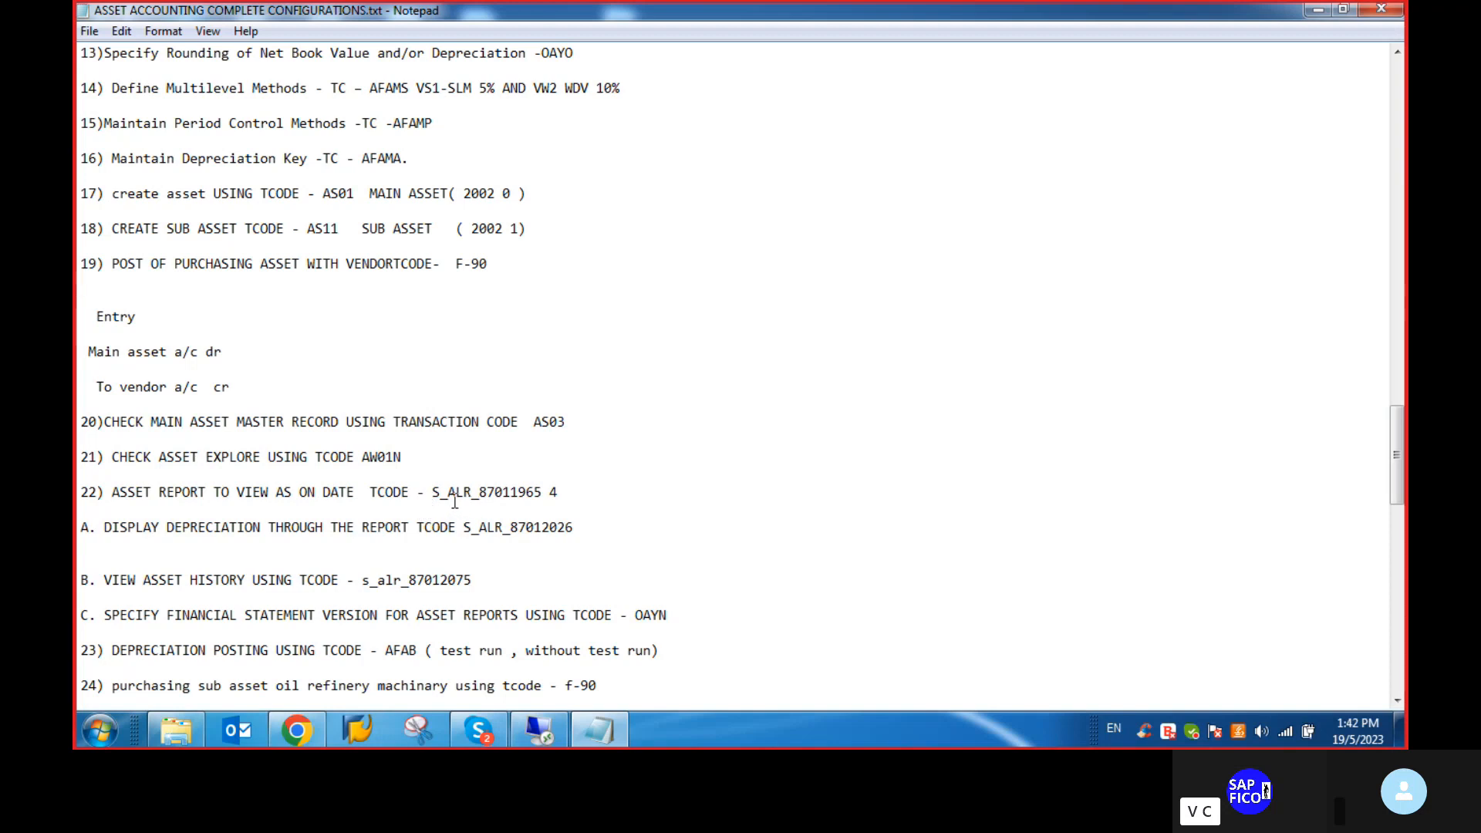
drag(432, 491, 543, 497)
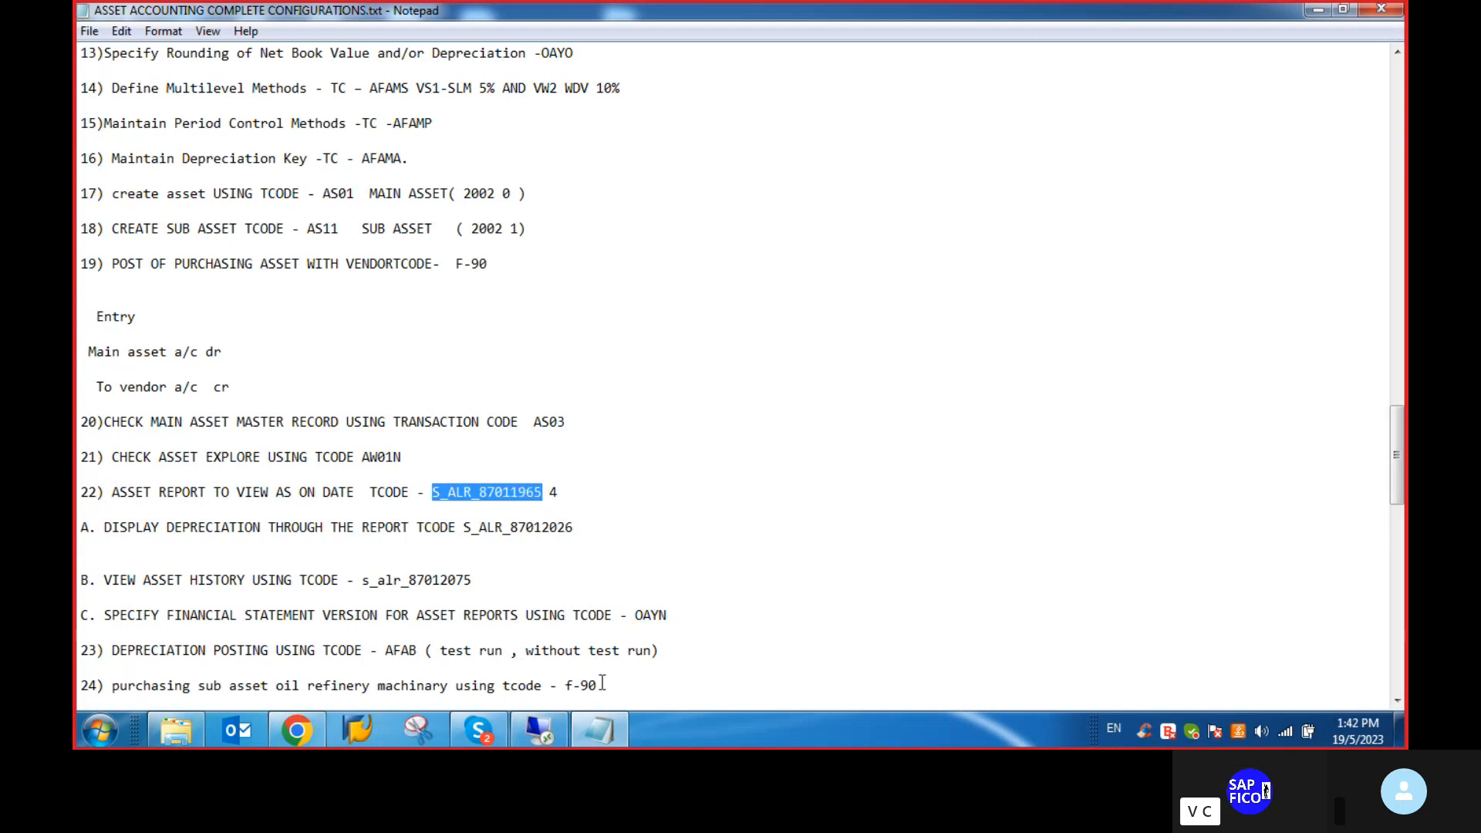
Switch to SAP's Display Settings for Company Code session and return it to SAP Easy Access with /N
click(539, 730)
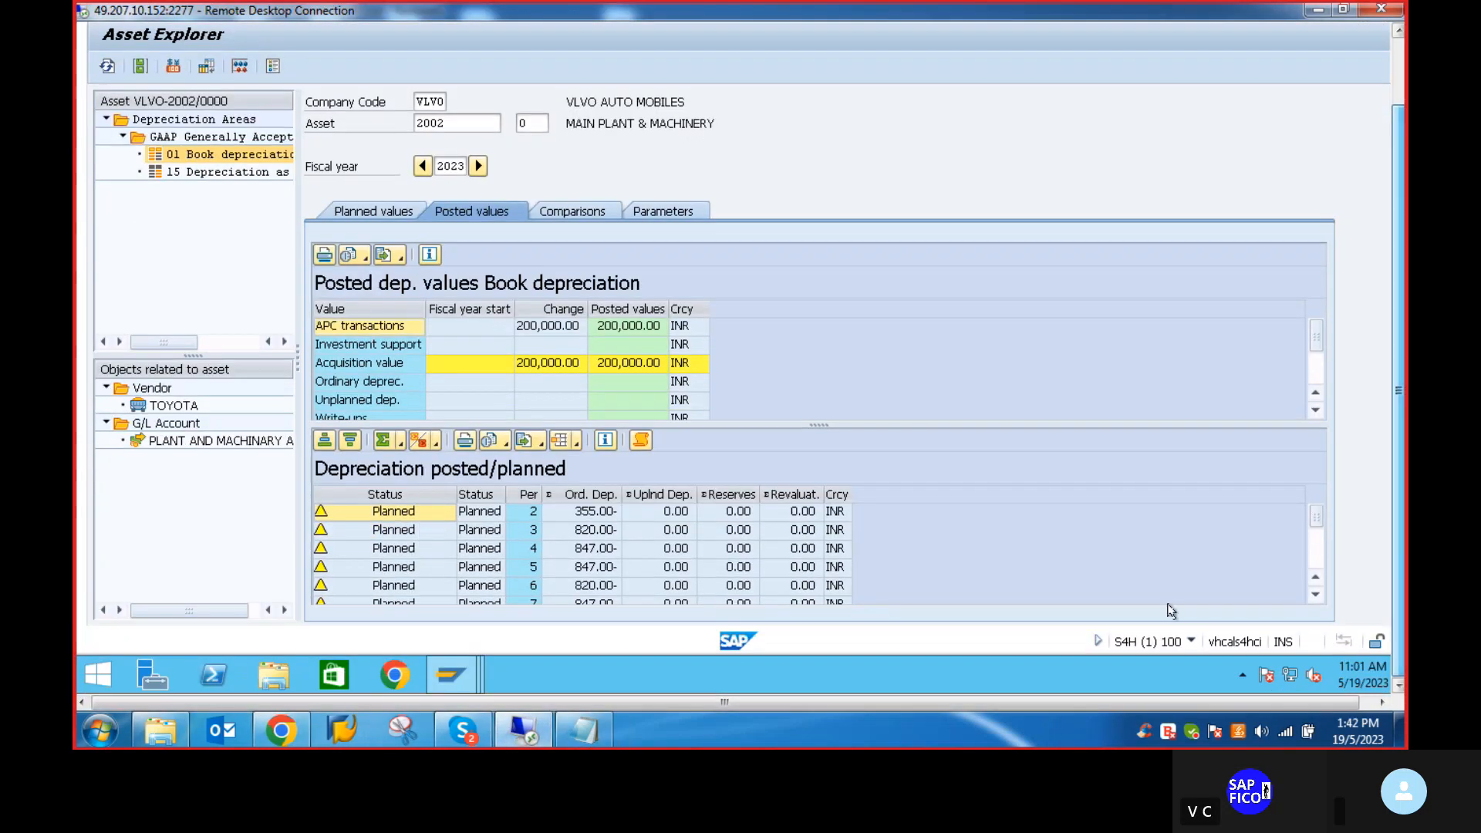
mouse_move(453, 673)
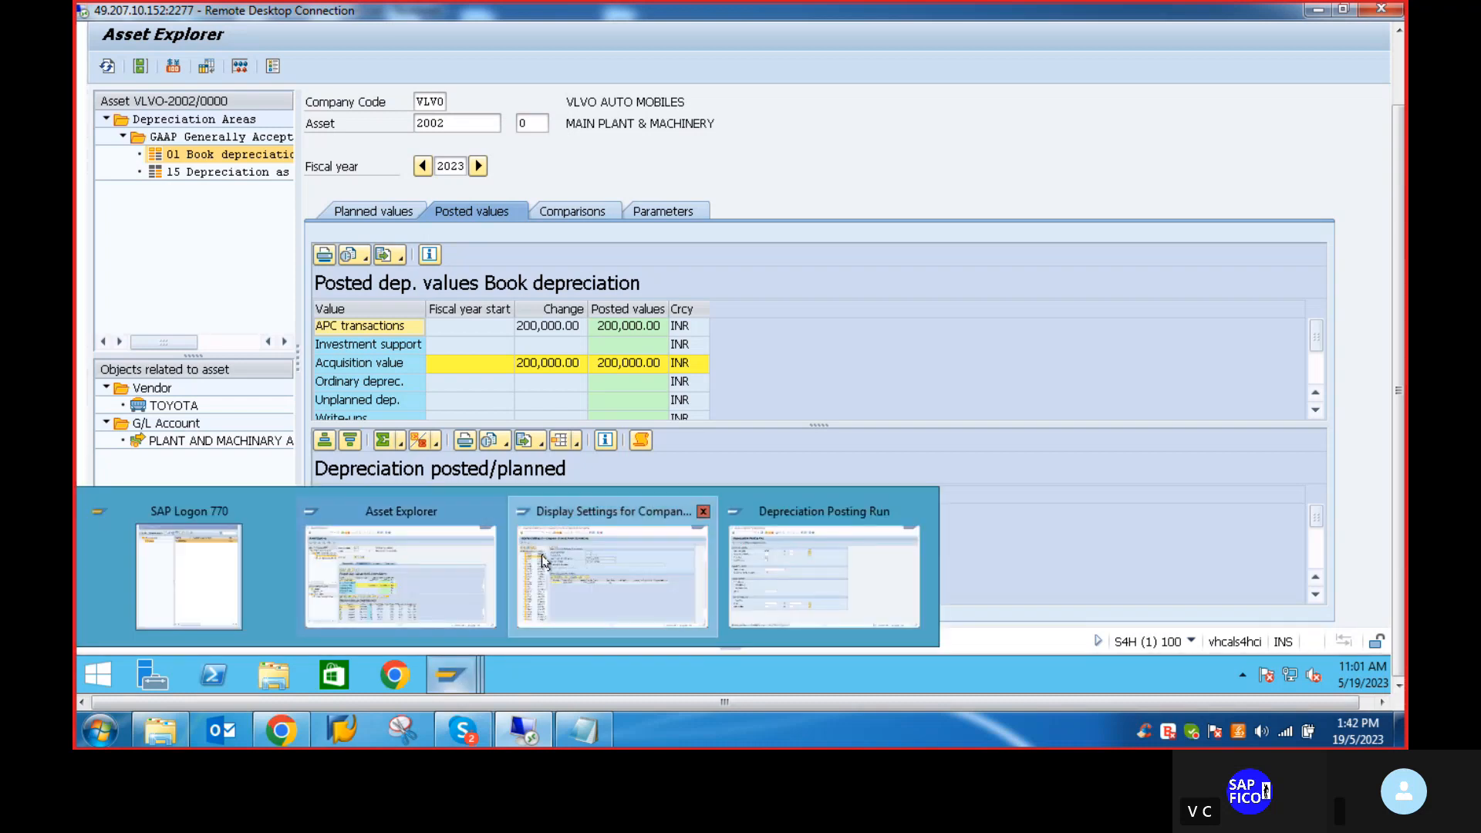
click(534, 555)
scroll(1381, 300, up, 3)
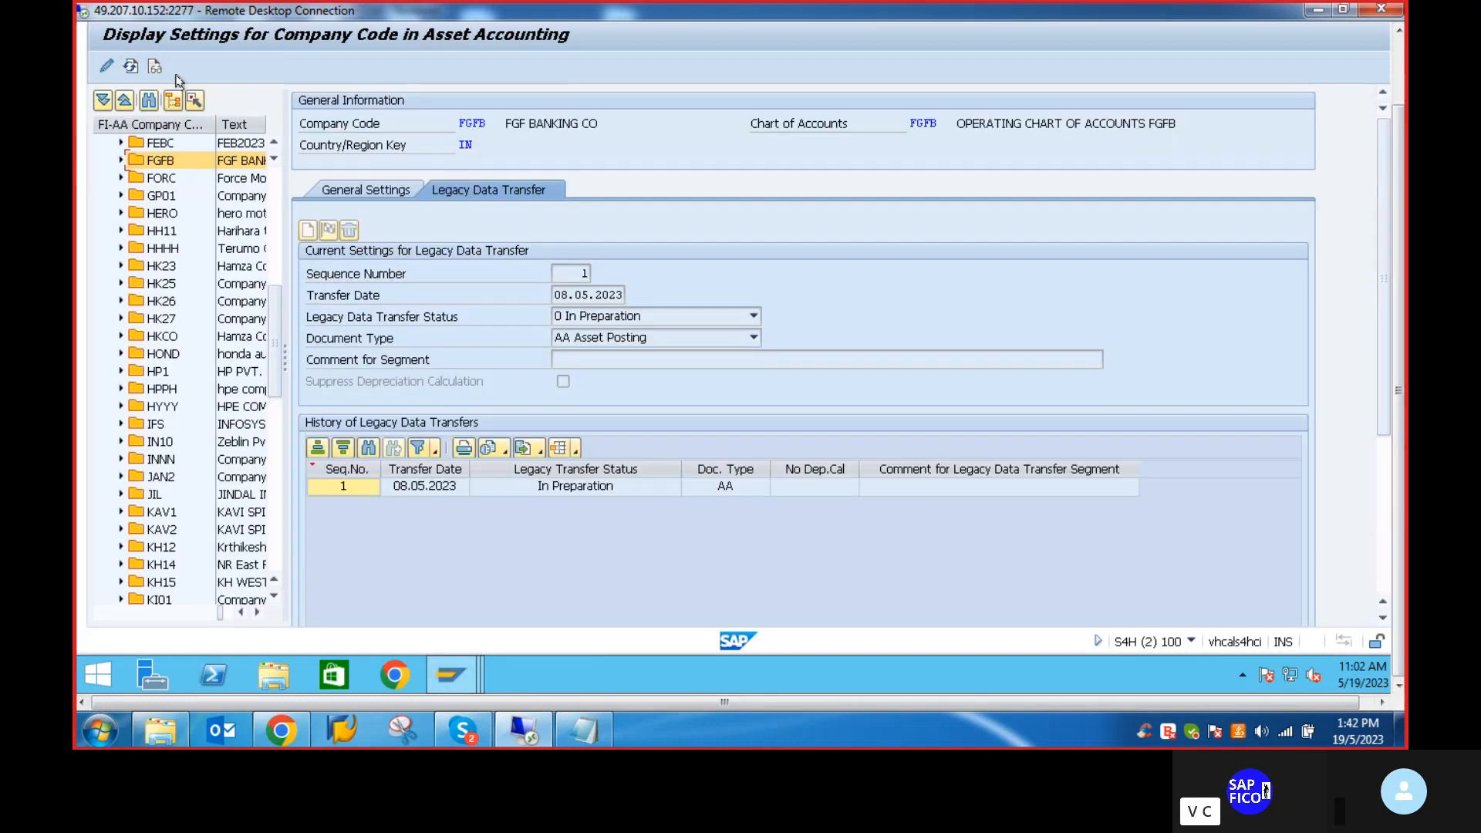
drag(1400, 266, 1400, 198)
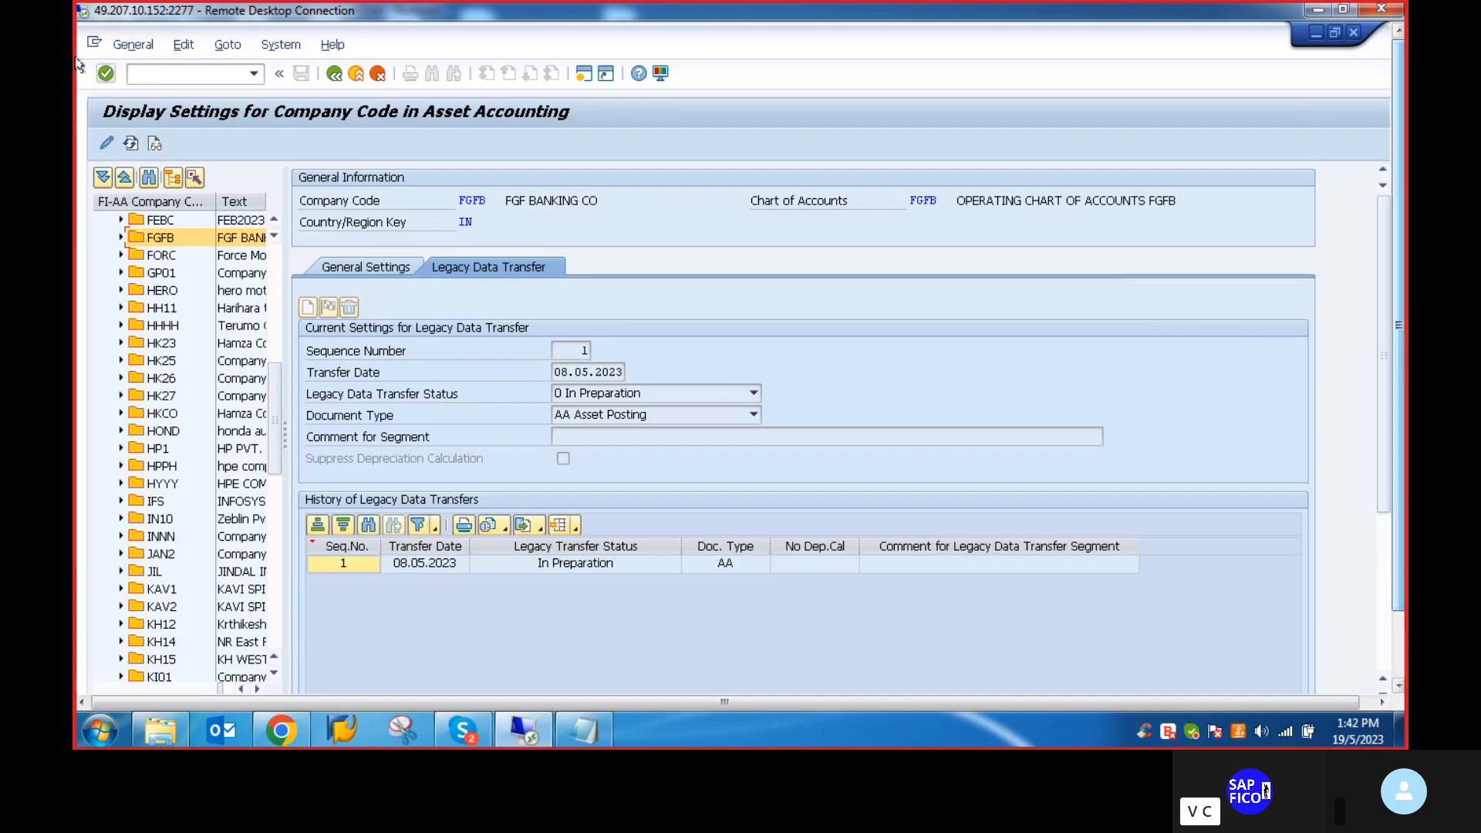
click(147, 75)
text(/n)
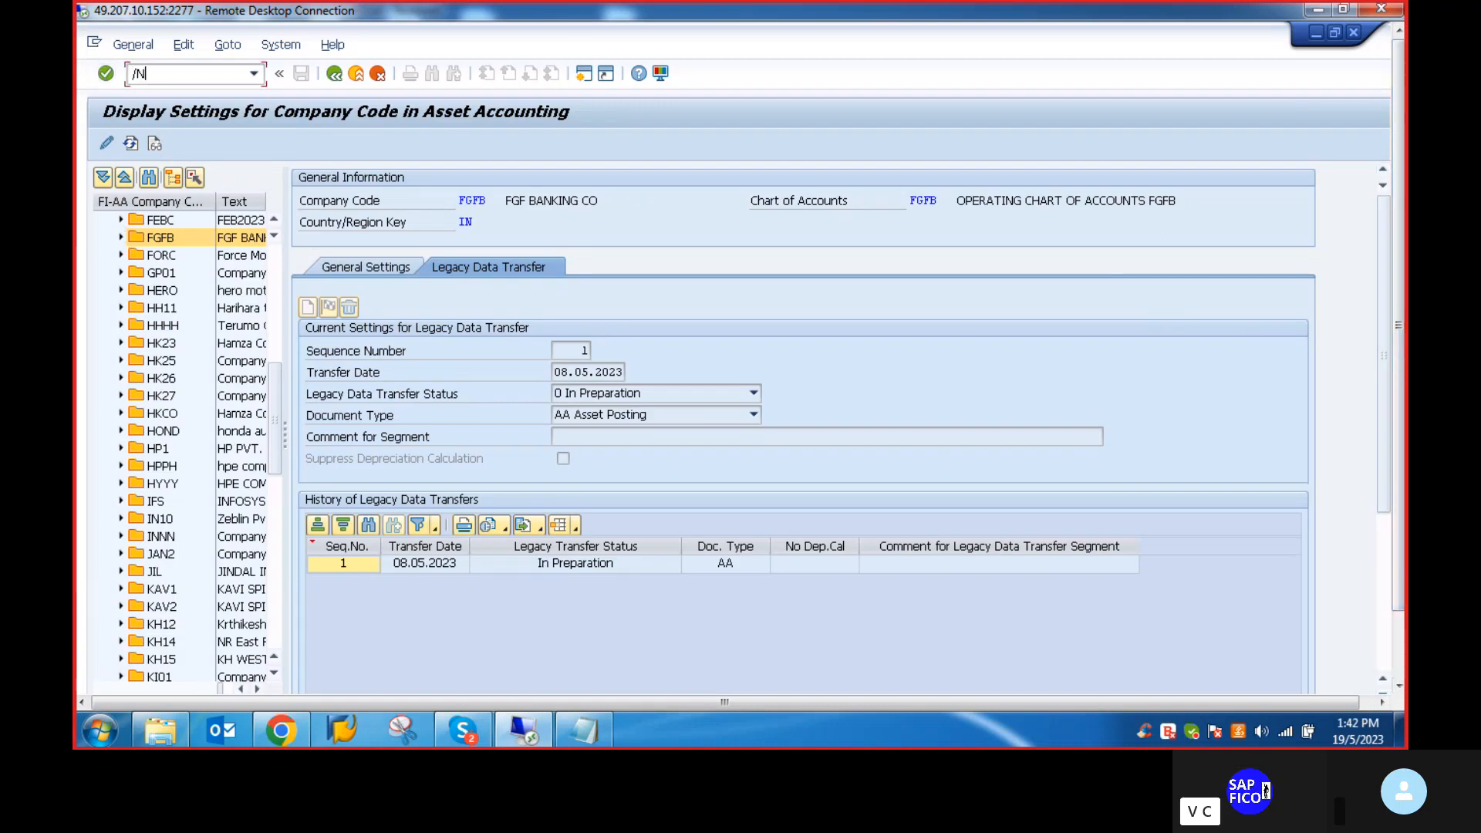
key(Return)
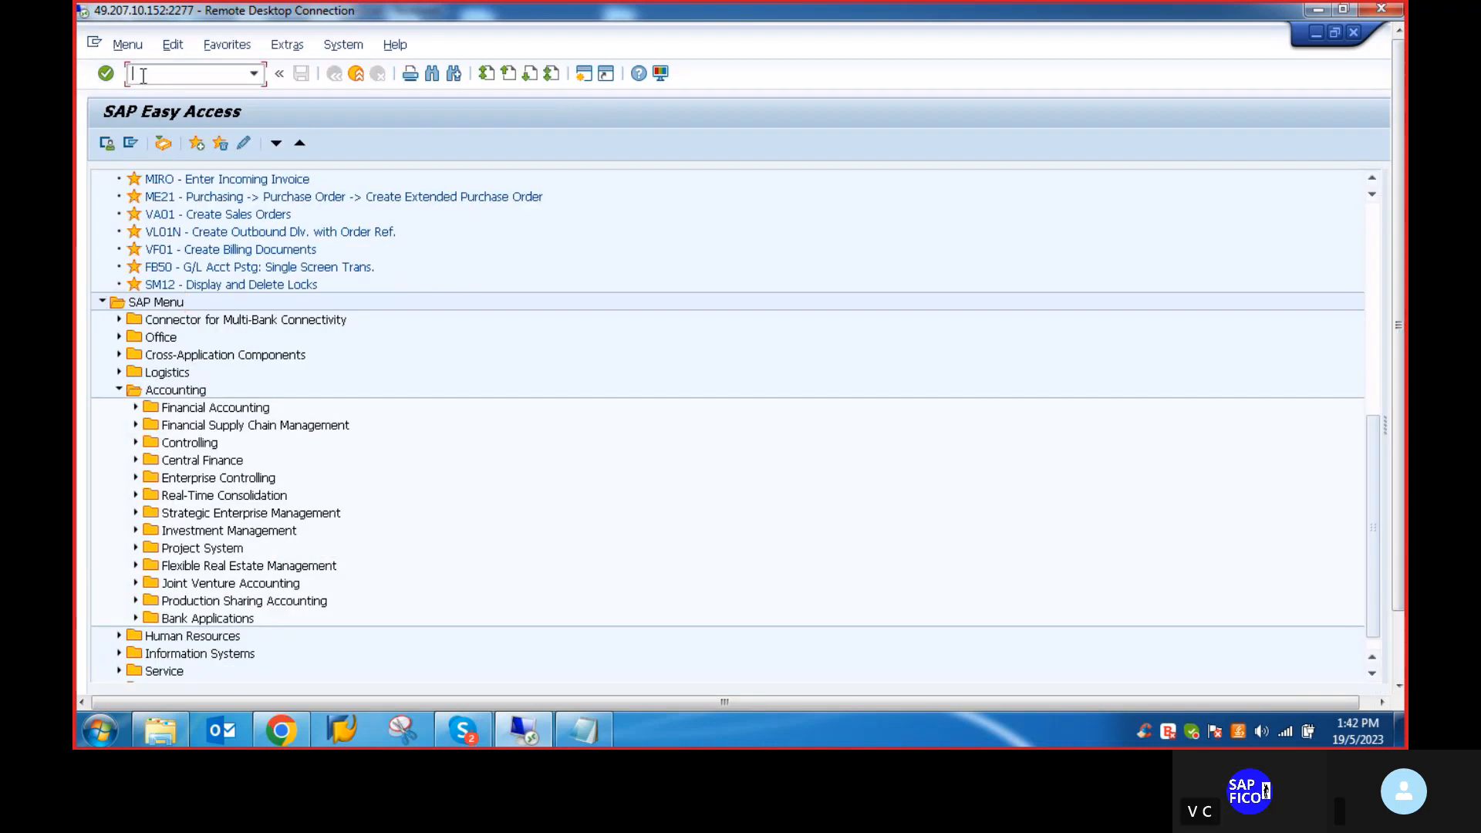
text(PLANT & MACHINERY)
key(BackSpace)
key(BackSpace)
key(BackSpace)
key(BackSpace)
key(BackSpace)
key(BackSpace)
key(BackSpace)
key(BackSpace)
key(BackSpace)
key(BackSpace)
key(BackSpace)
key(BackSpace)
key(BackSpace)
key(BackSpace)
key(BackSpace)
key(BackSpace)
key(BackSpace)
click(590, 733)
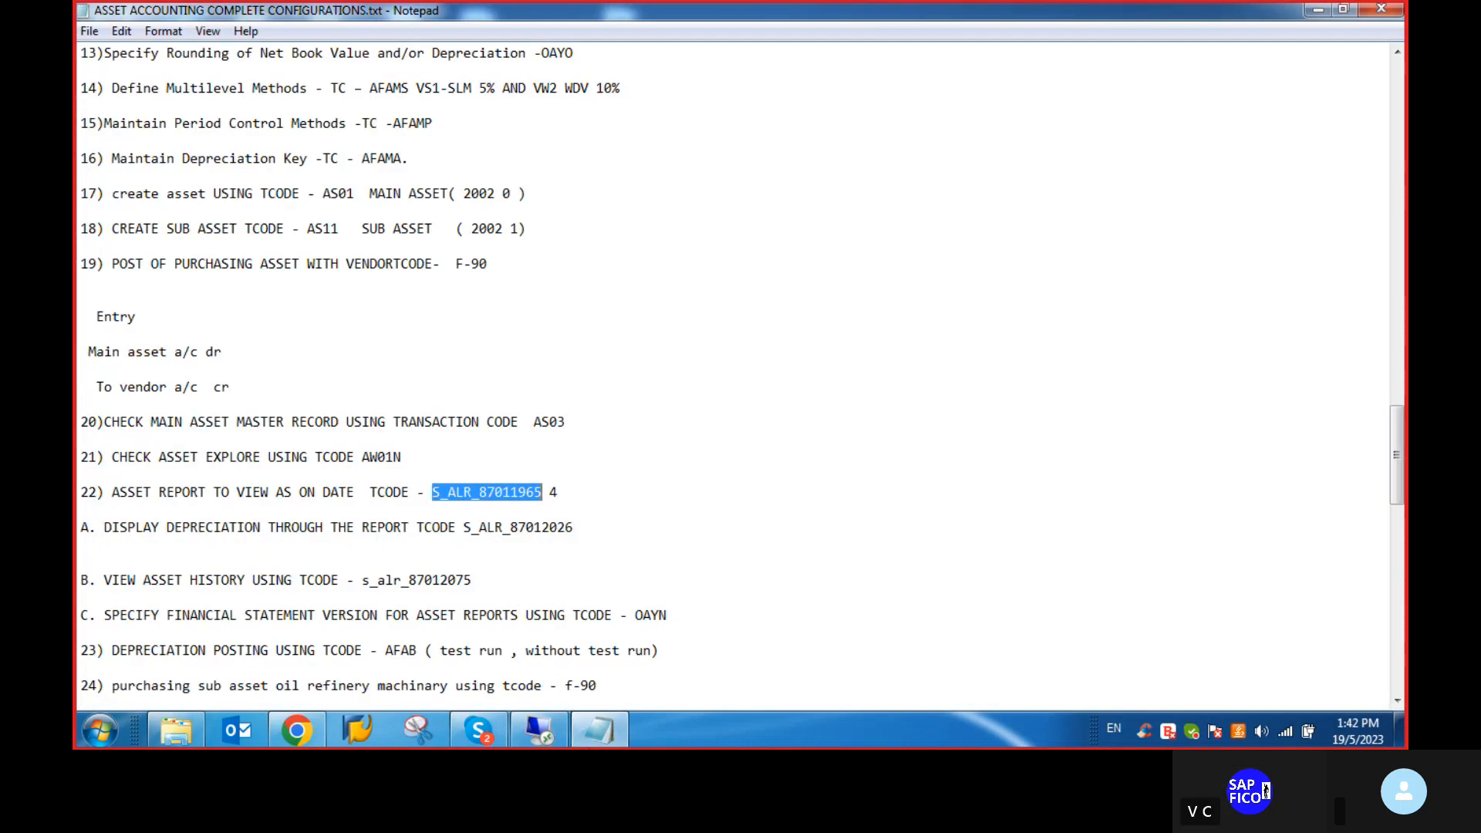
click(546, 733)
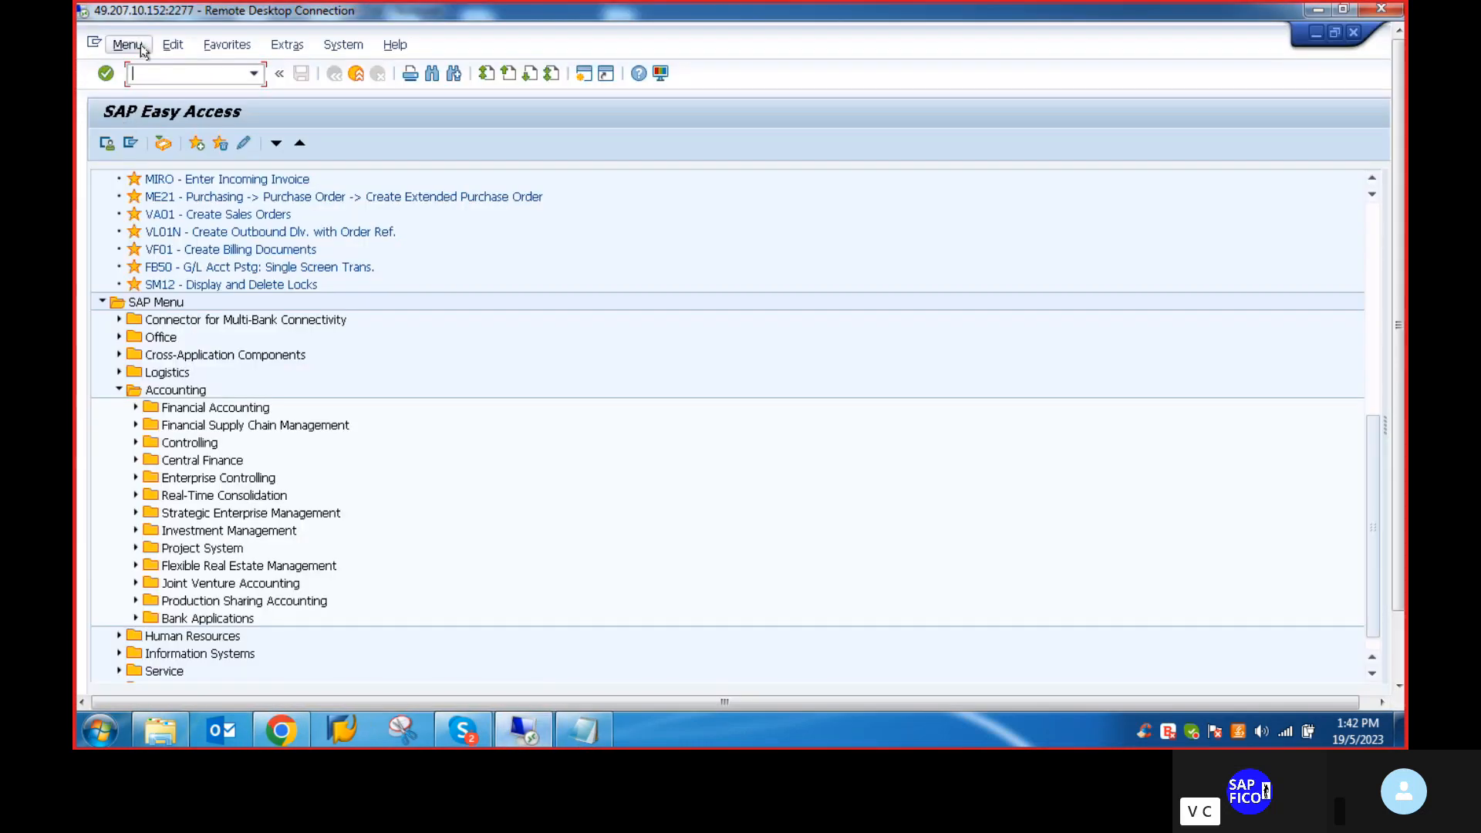
text(PLANT & MACHINERY)
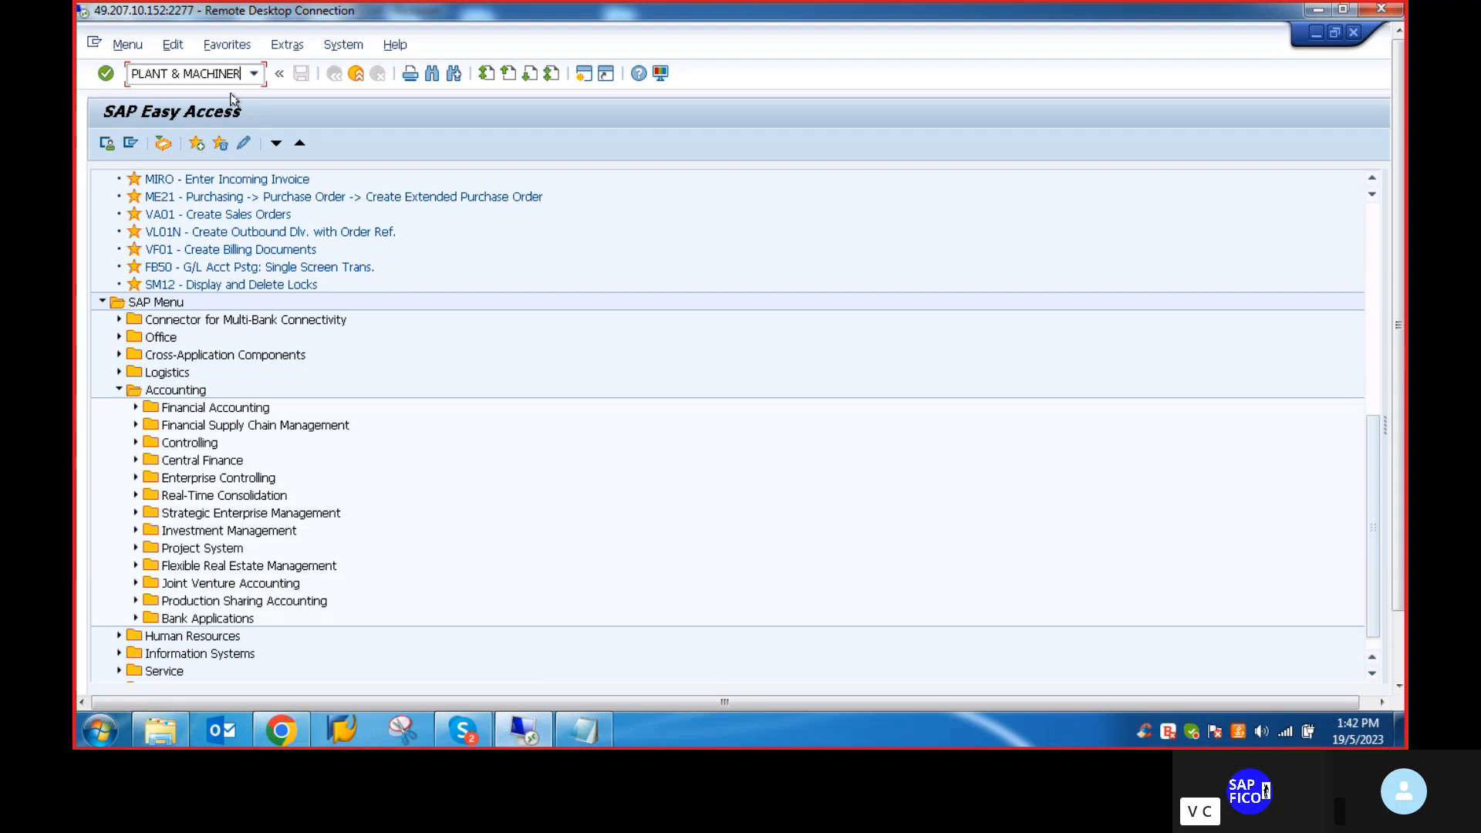
key(BackSpace)
key(BackSpace)
key(BackSpace)
key(BackSpace)
key(BackSpace)
key(BackSpace)
key(BackSpace)
key(BackSpace)
key(BackSpace)
key(BackSpace)
key(BackSpace)
key(BackSpace)
key(BackSpace)
key(BackSpace)
key(BackSpace)
key(BackSpace)
key(BackSpace)
Check the asset report transaction code in the Notepad notes, switch back to SAP and run S_ALR_87011965 to open Asset Balances
click(584, 730)
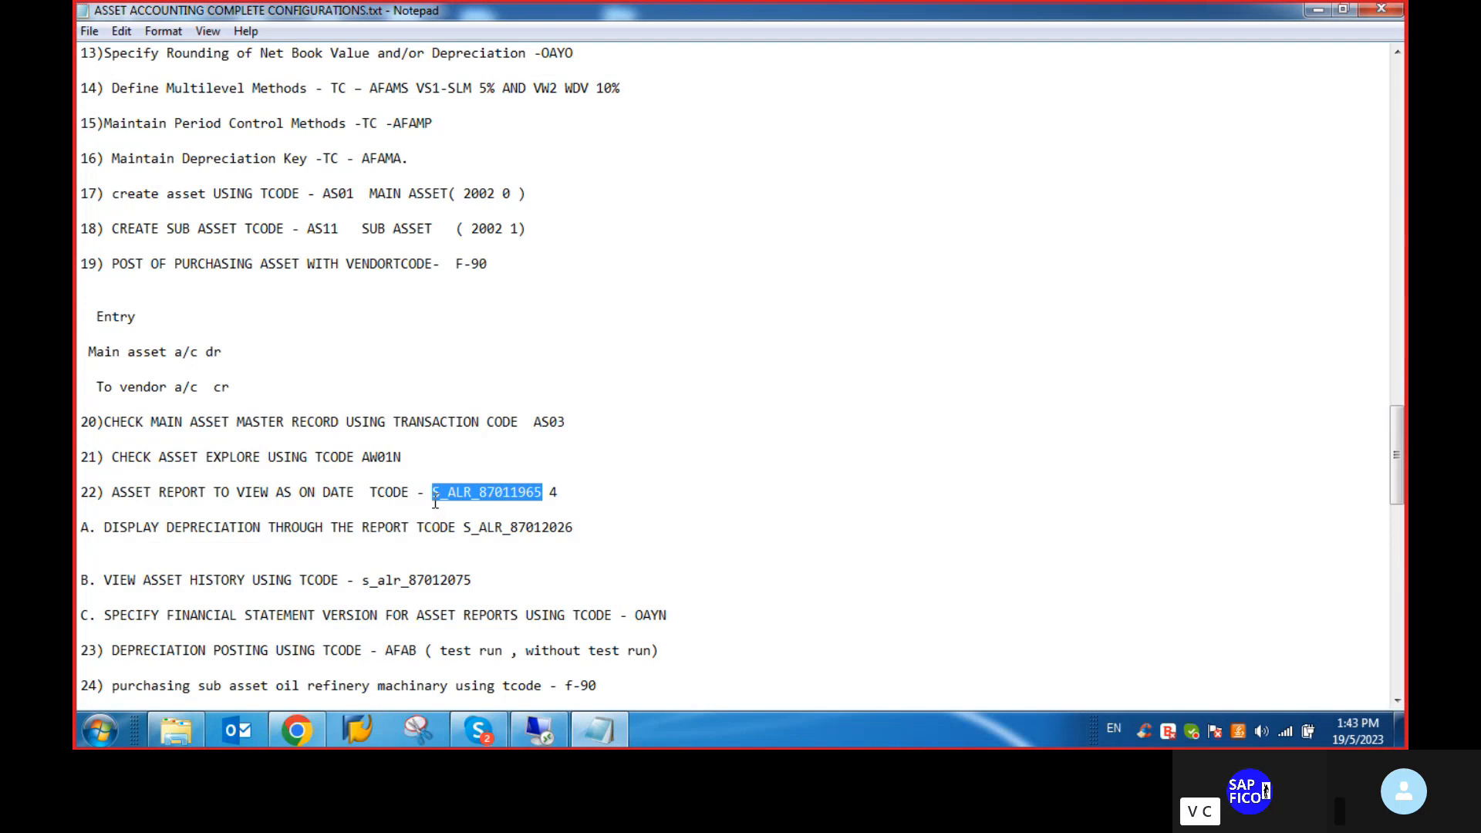
click(600, 479)
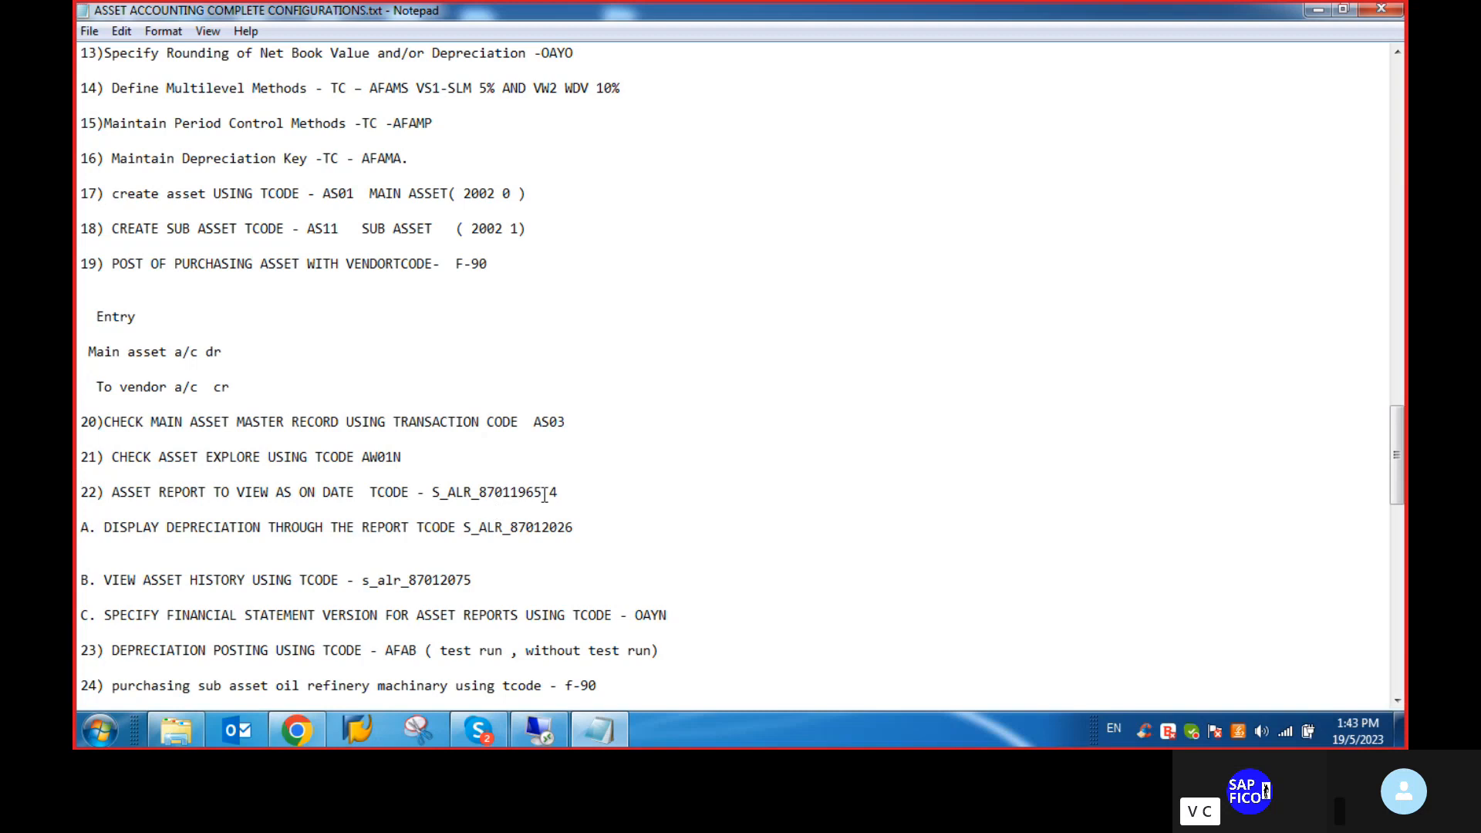
click(547, 726)
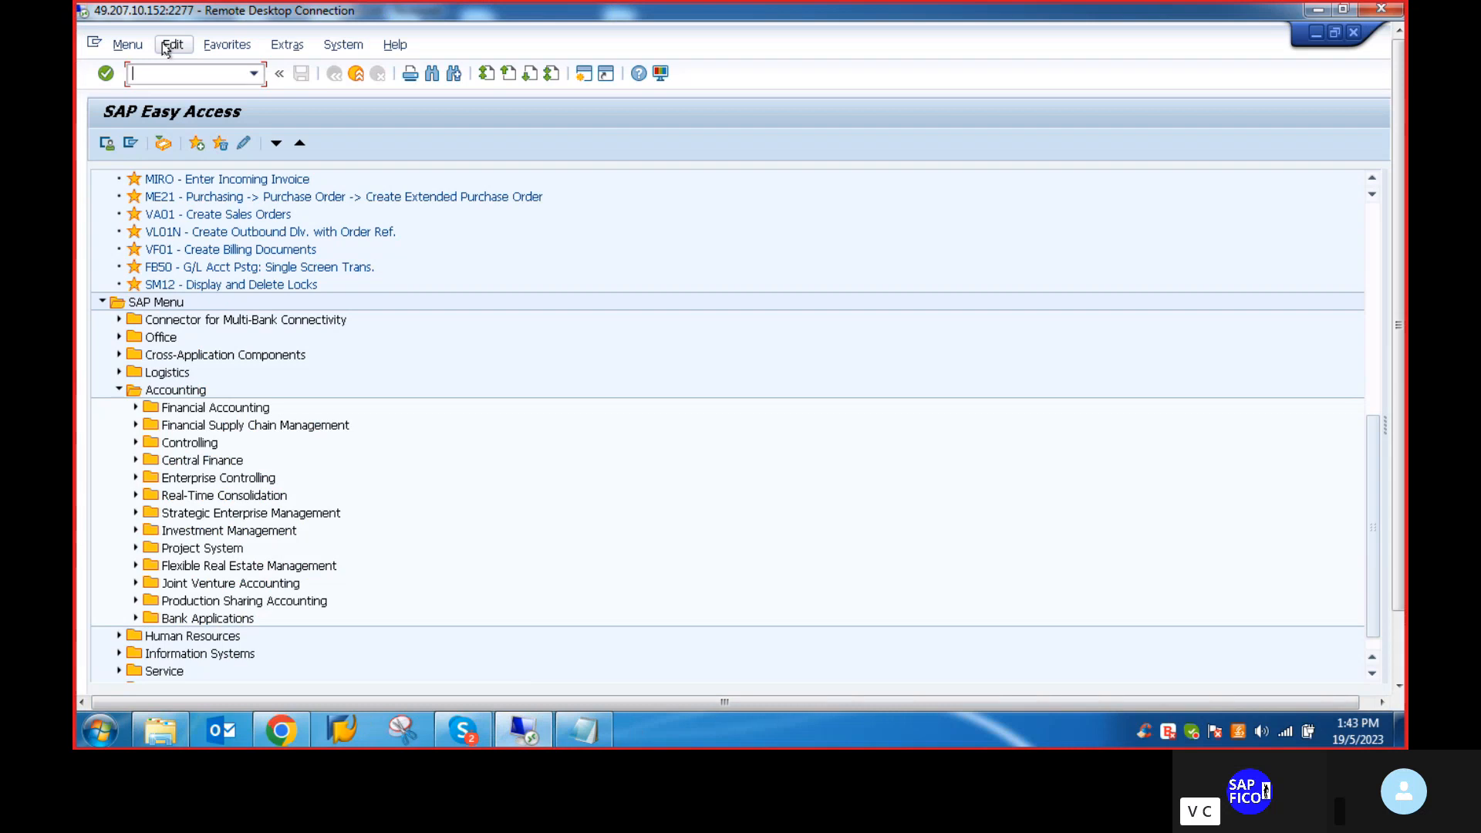
text(S_ALR_)
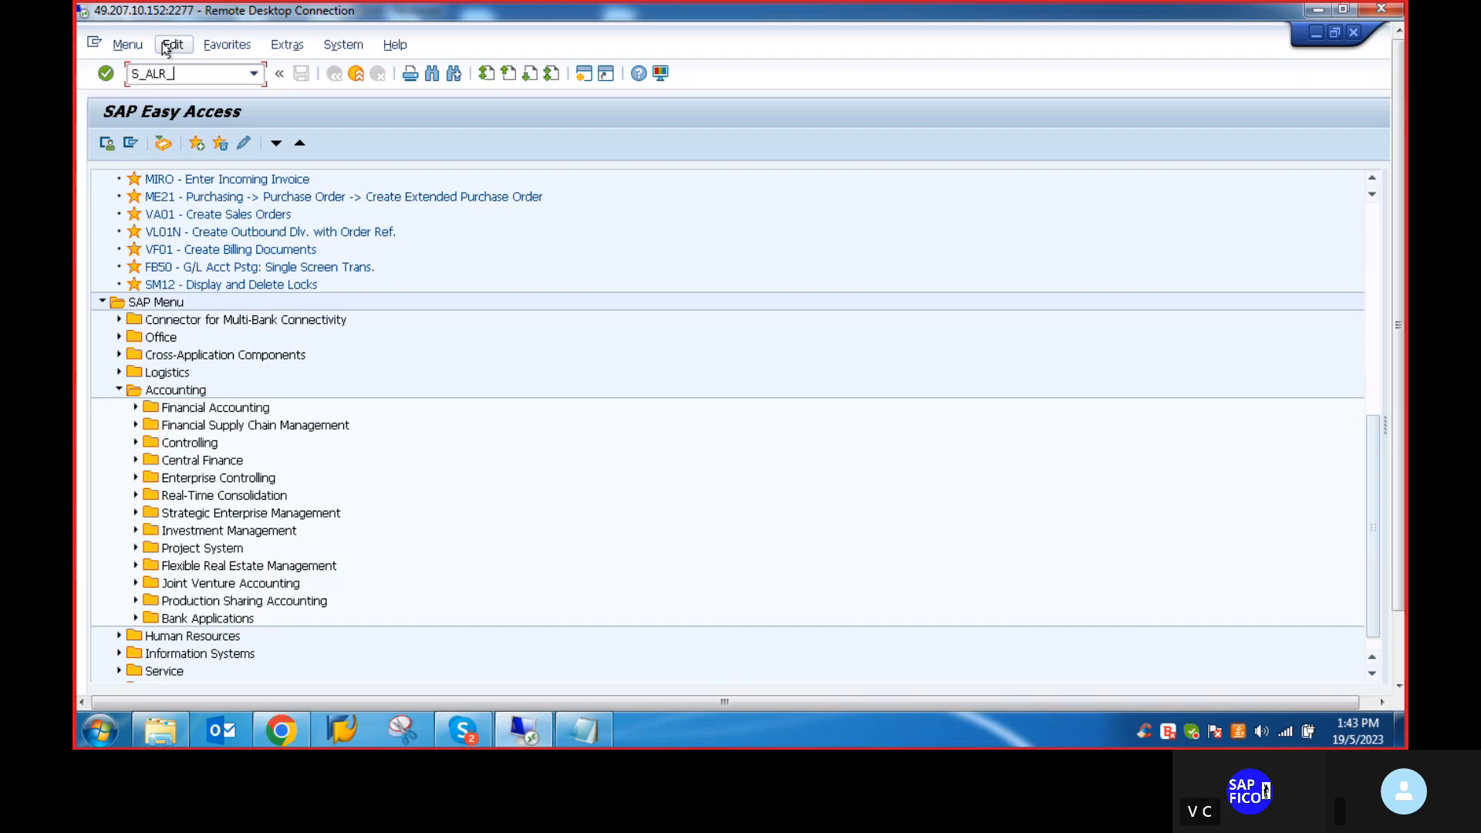
text(870119)
key(BackSpace)
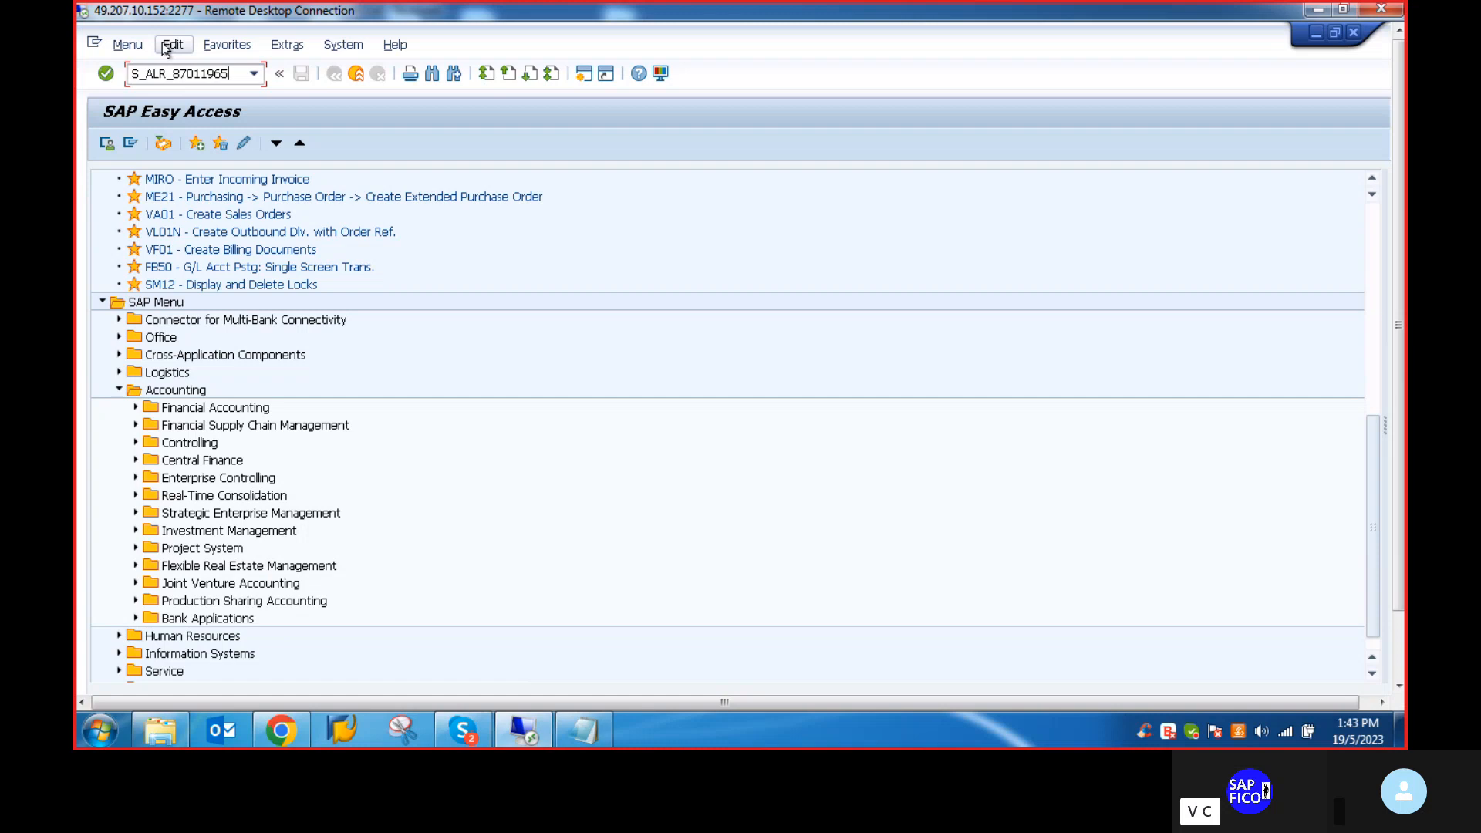
key(Return)
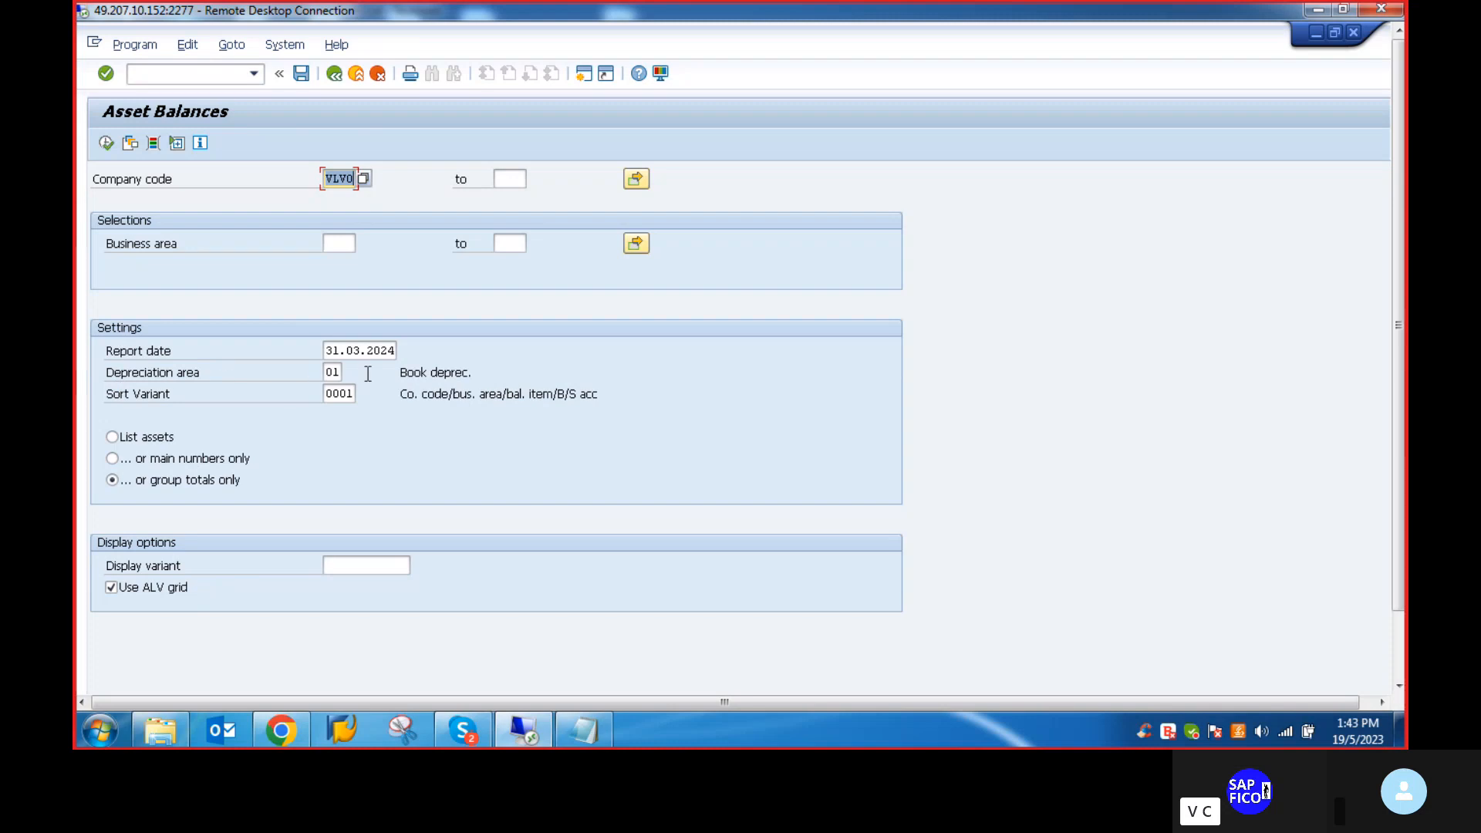
Execute the Asset Balances report for book depreciation at 31.03.2024, review it and return to SAP Easy Access with /n
click(107, 144)
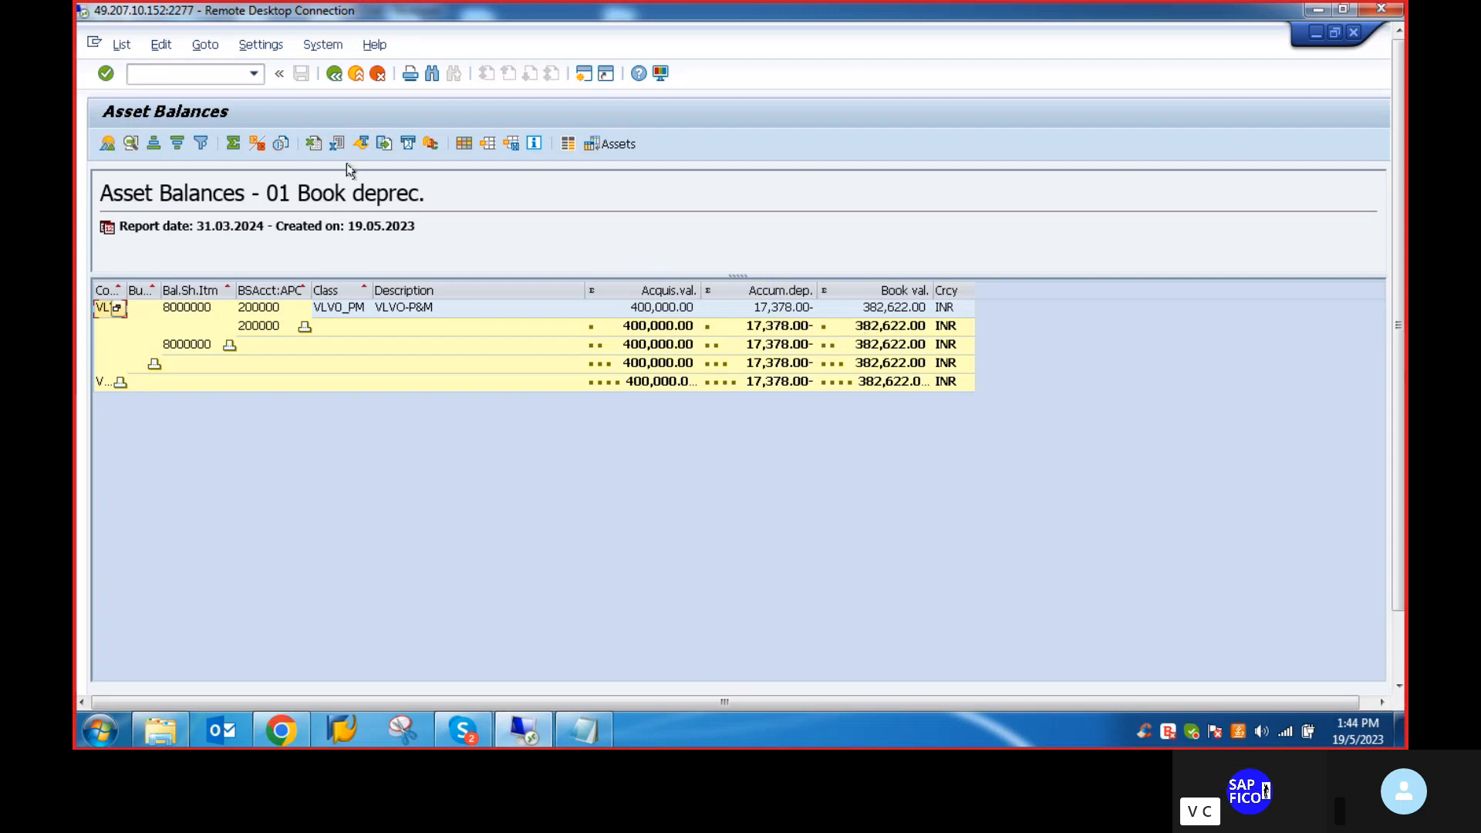
click(166, 75)
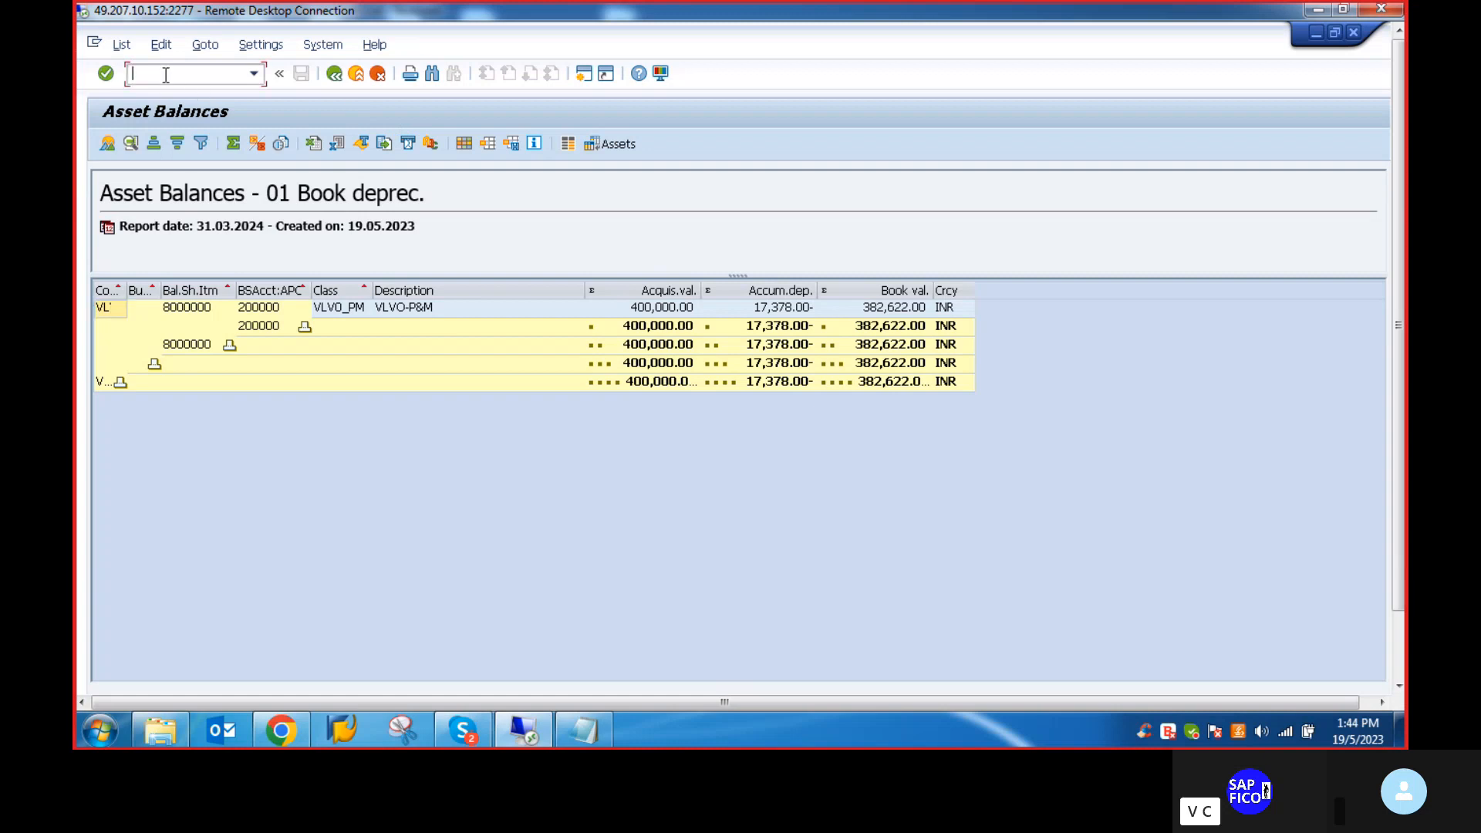
text(/n)
key(Return)
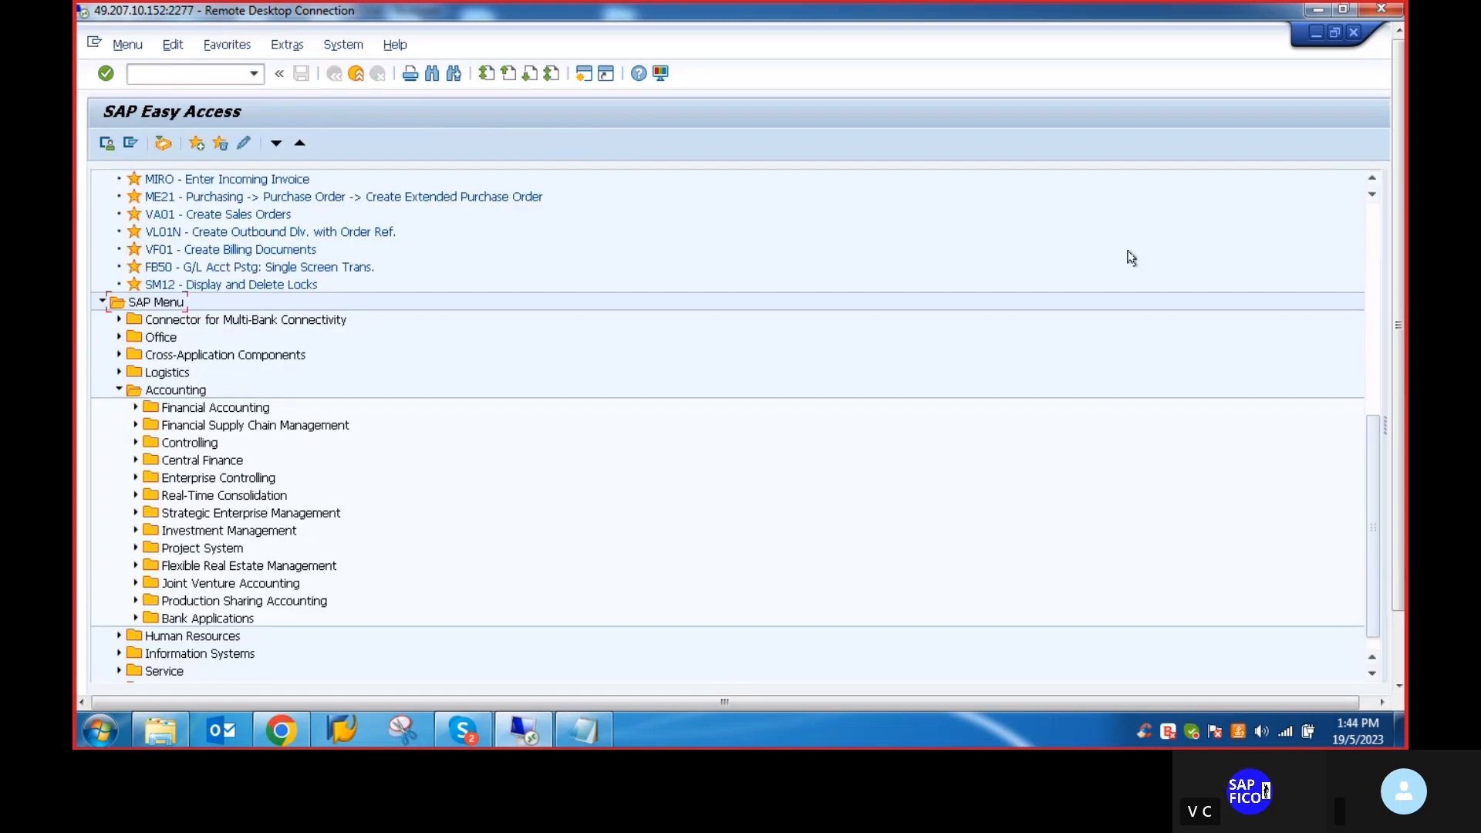
Switch to the Notepad notes and look up the asset history transaction code in item B
drag(1397, 400, 1407, 525)
click(584, 730)
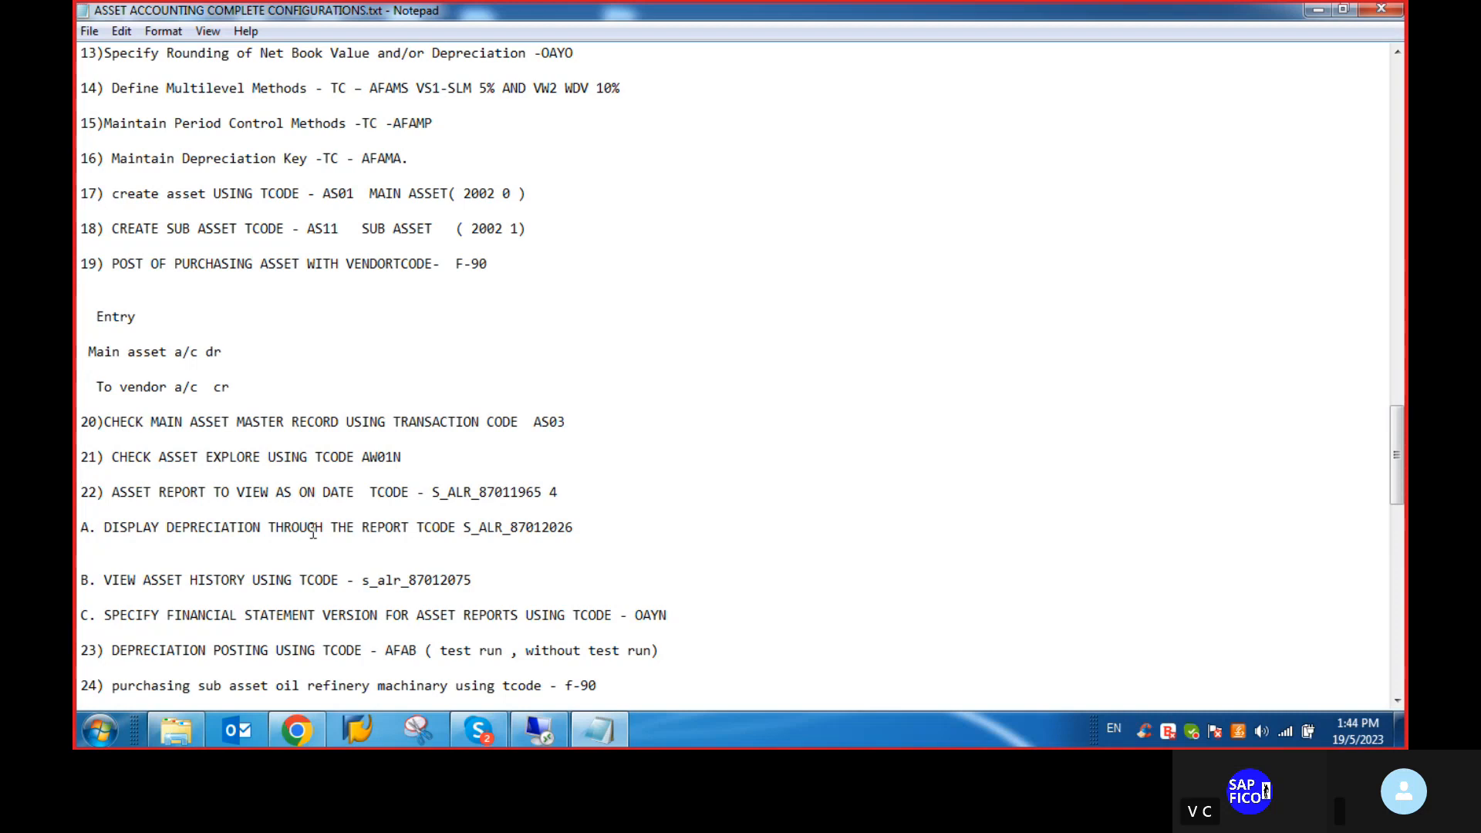
mouse_move(538, 741)
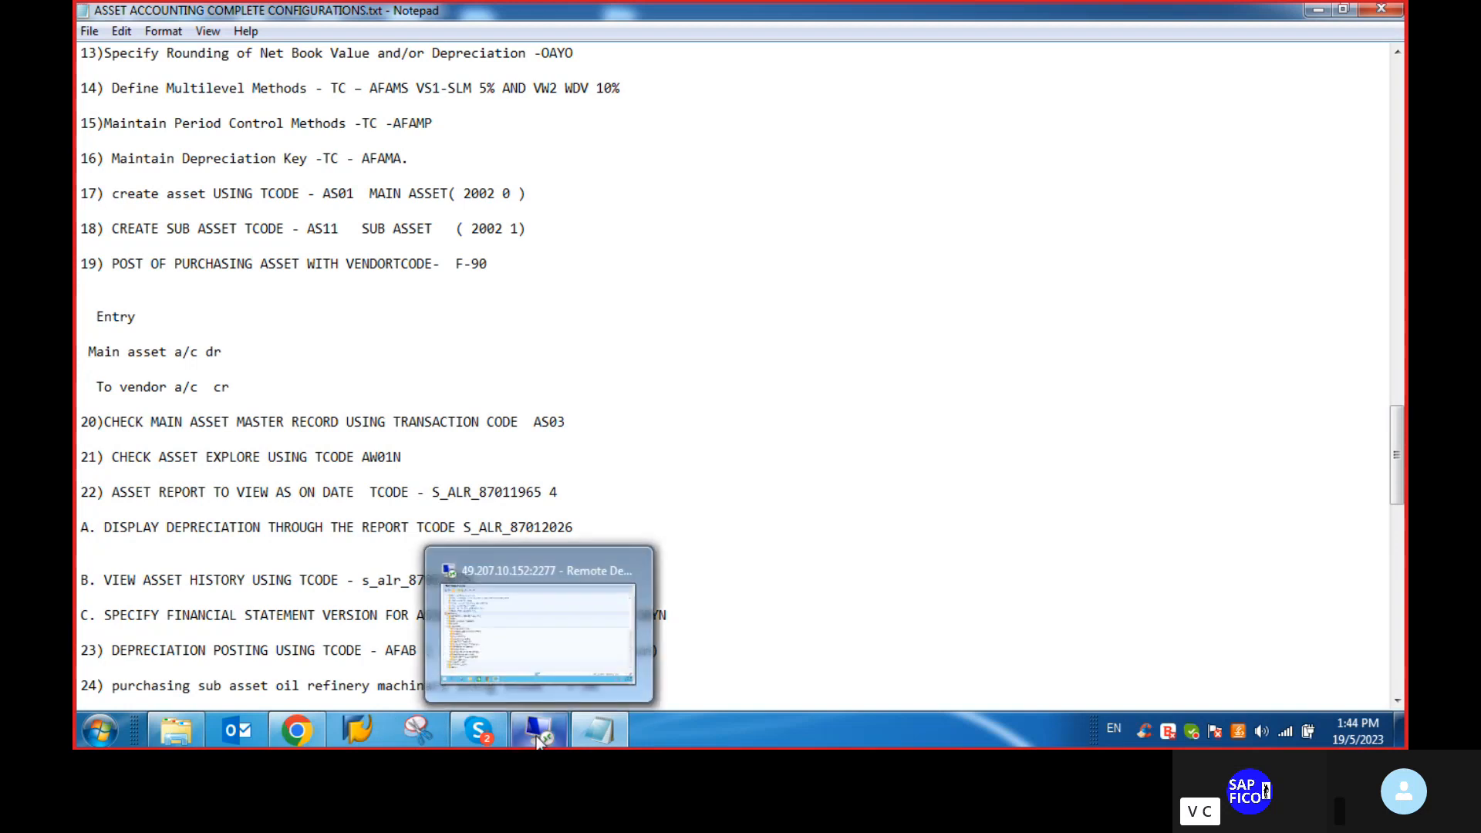
click(534, 660)
click(581, 739)
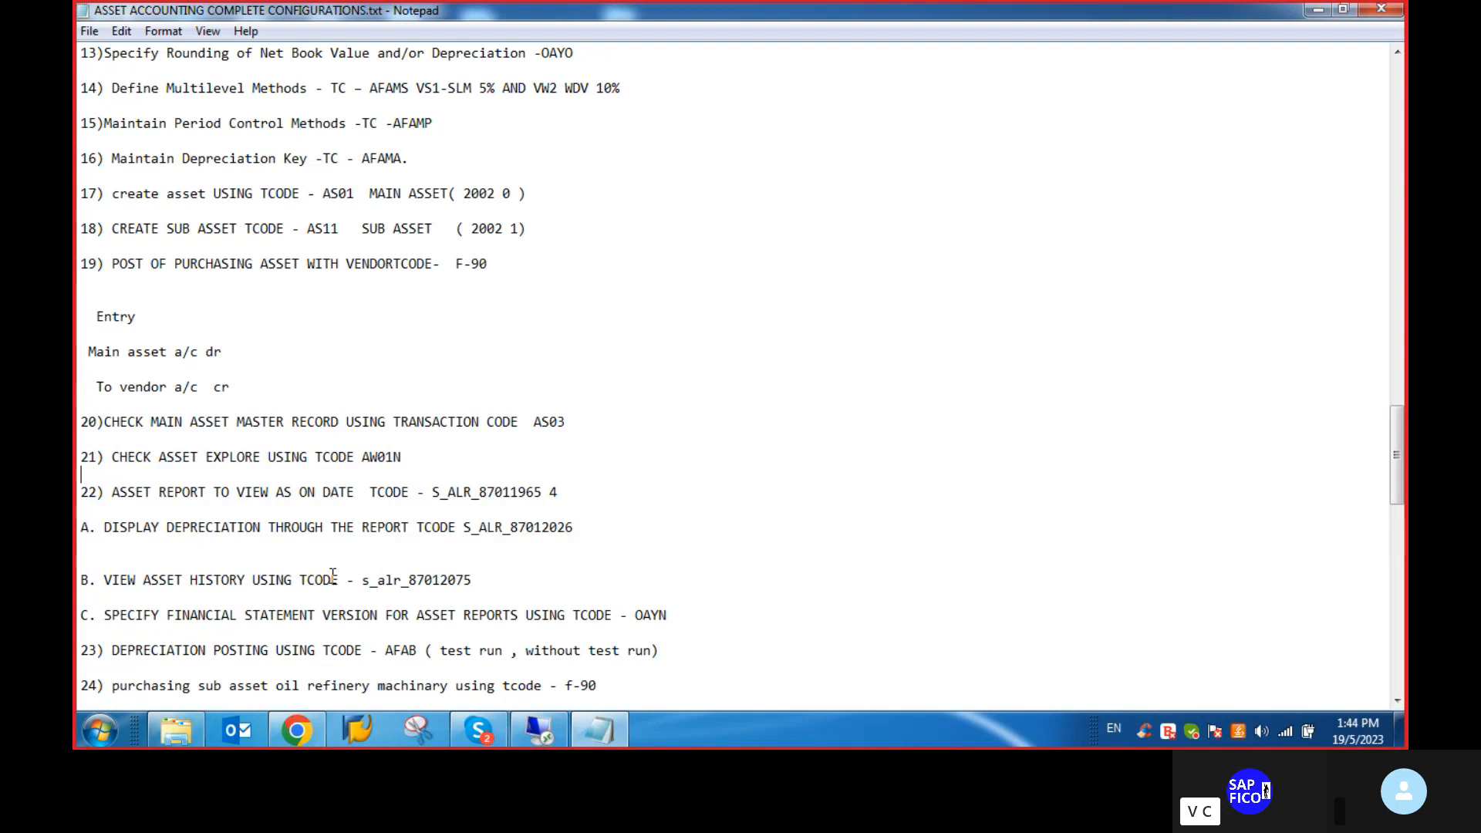
scroll(332, 572, down, 1)
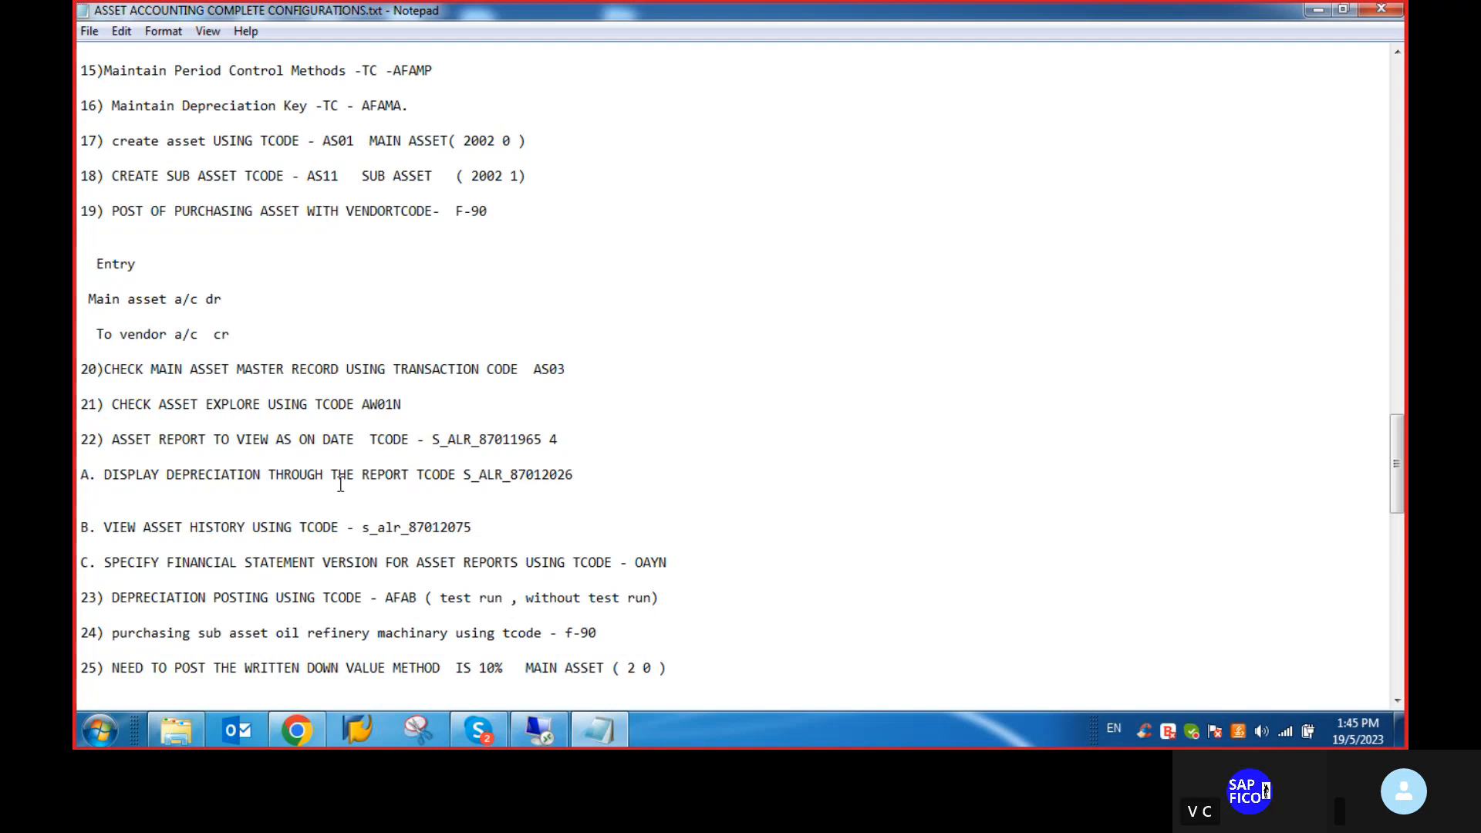
Switch back to SAP and run transaction S_ALR_87012075 to open the Asset history report
click(540, 731)
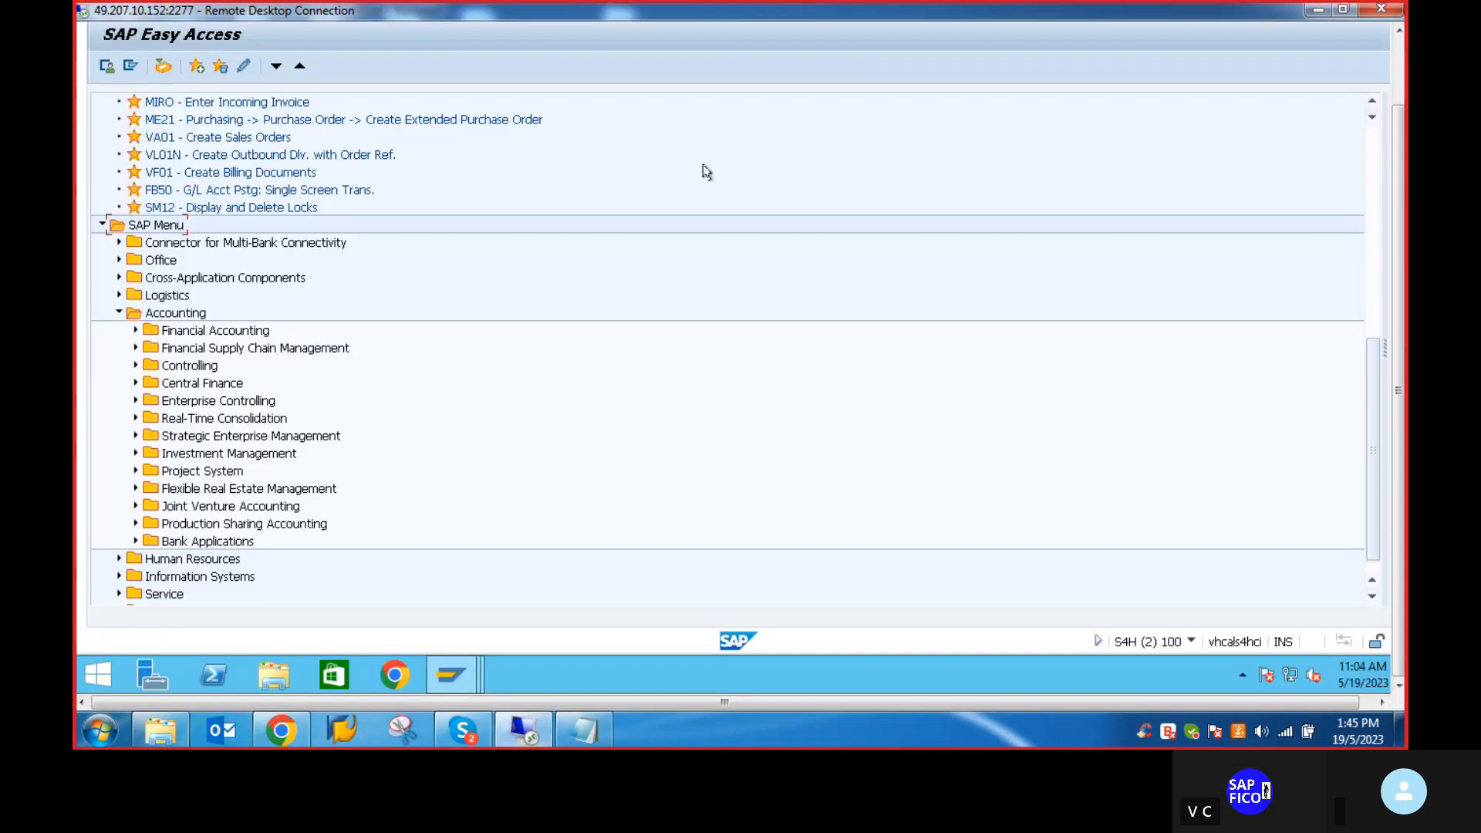
drag(1397, 361, 1397, 290)
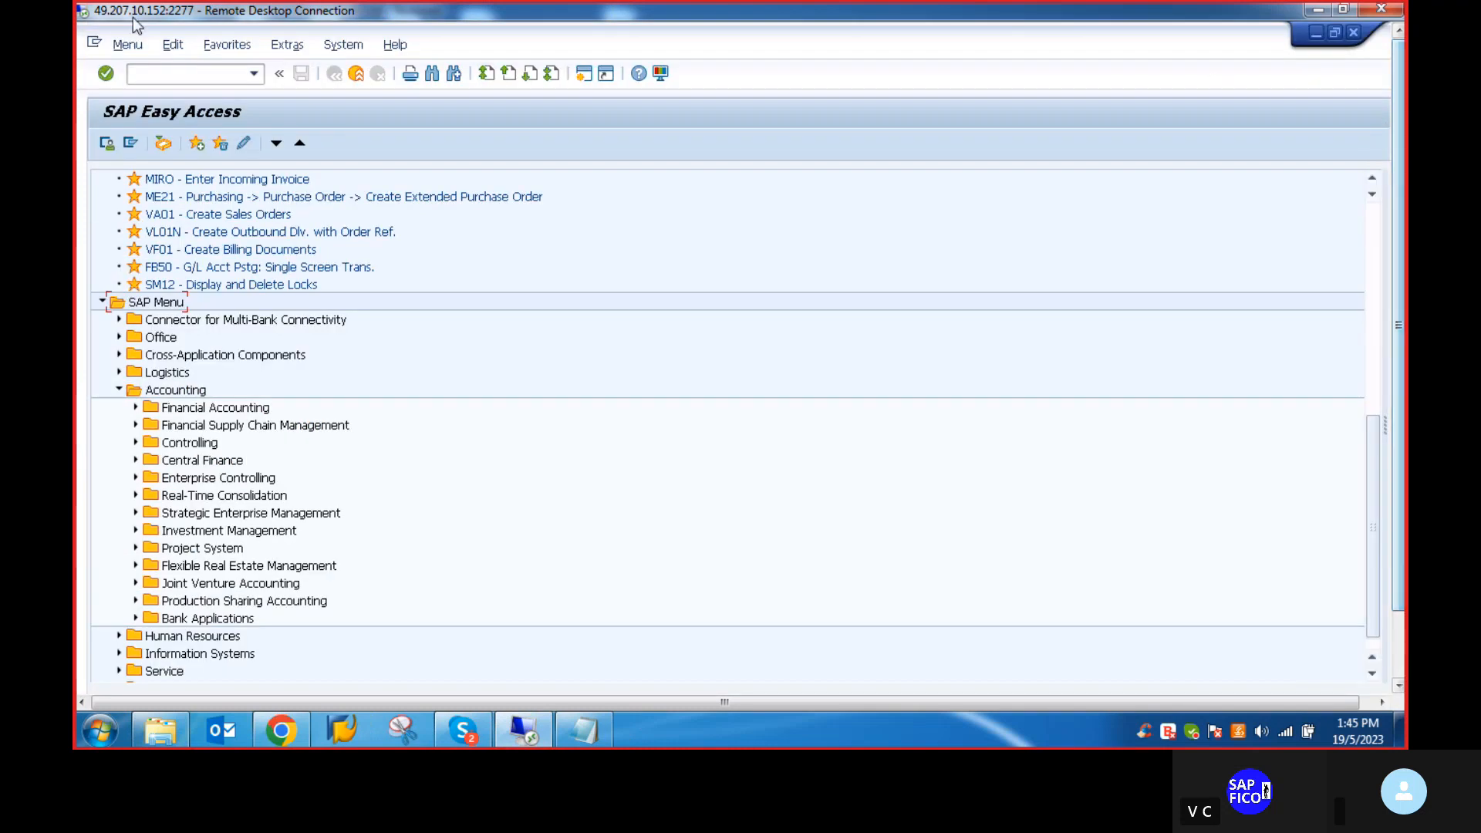
click(145, 74)
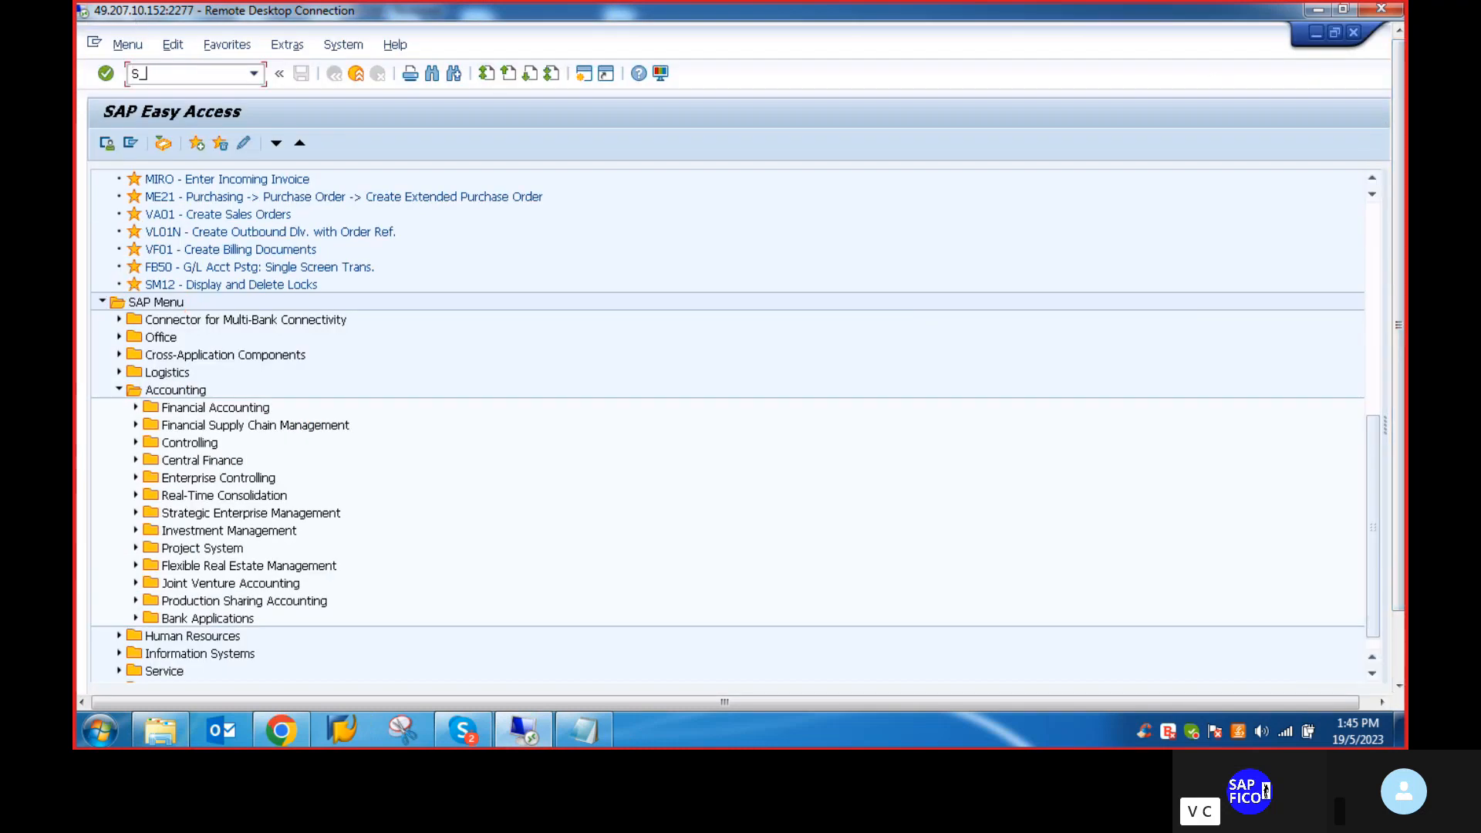
text(S_ALR_)
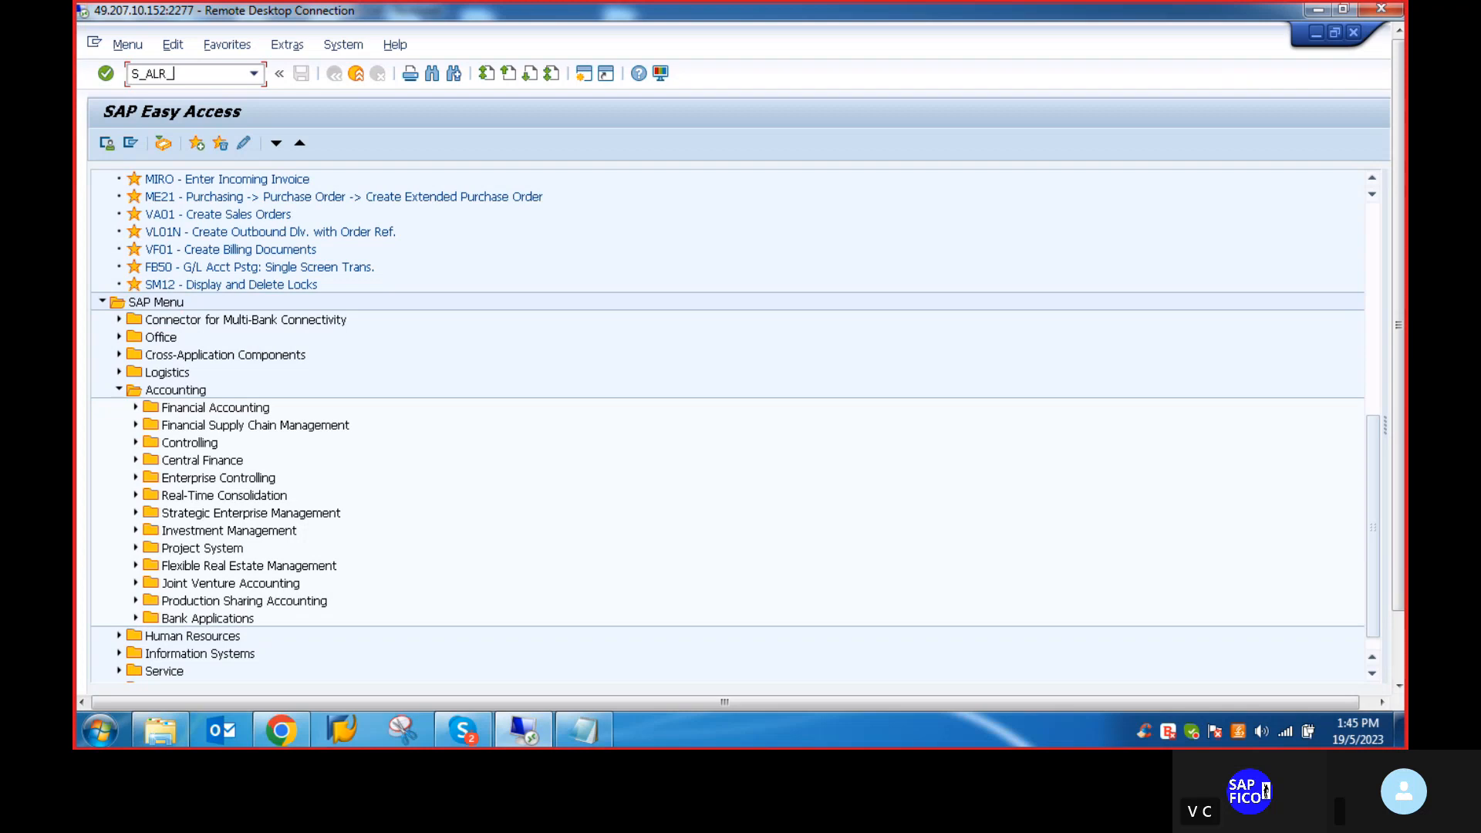
text(87)
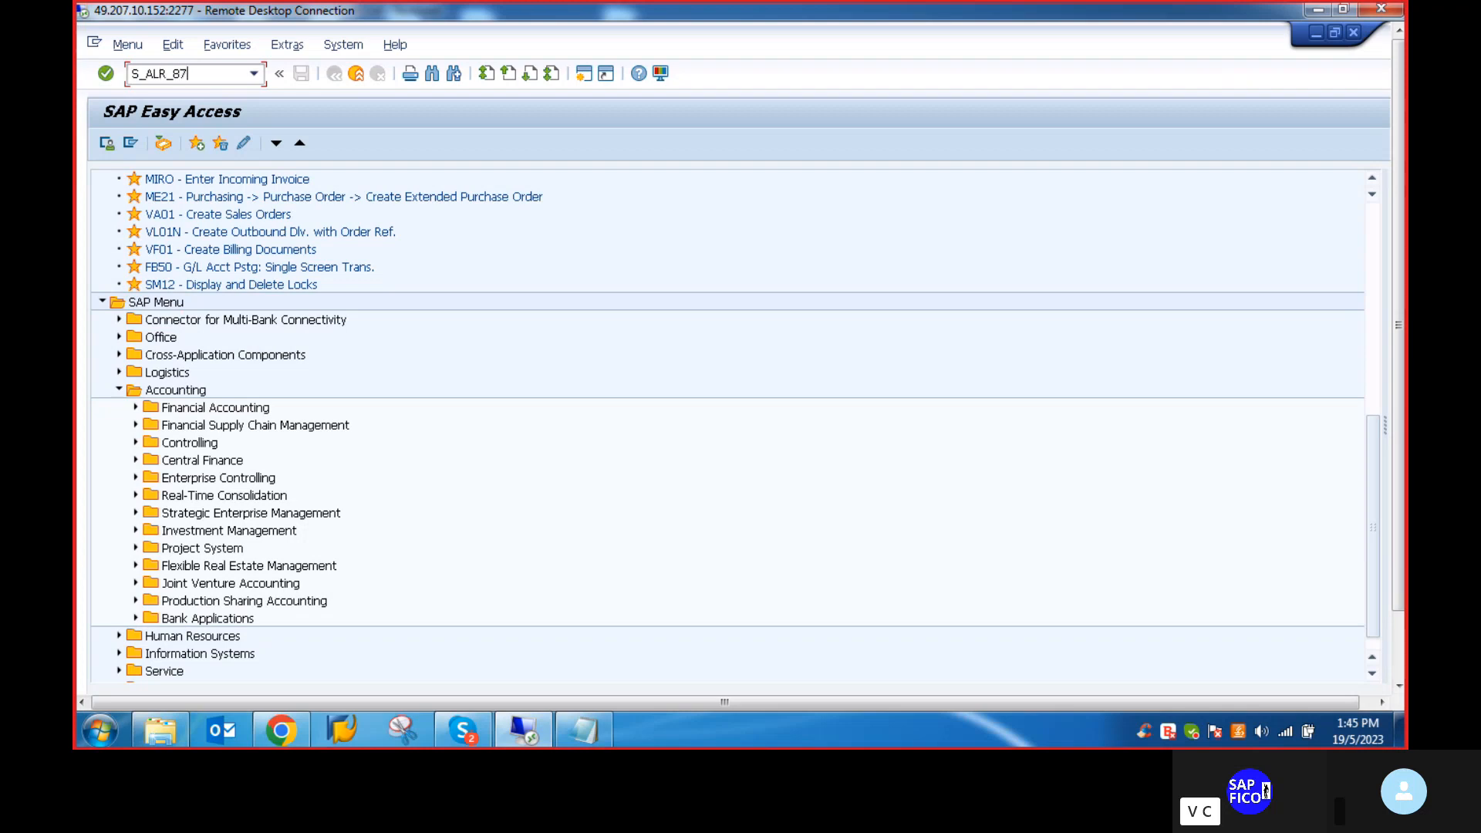
text(012075)
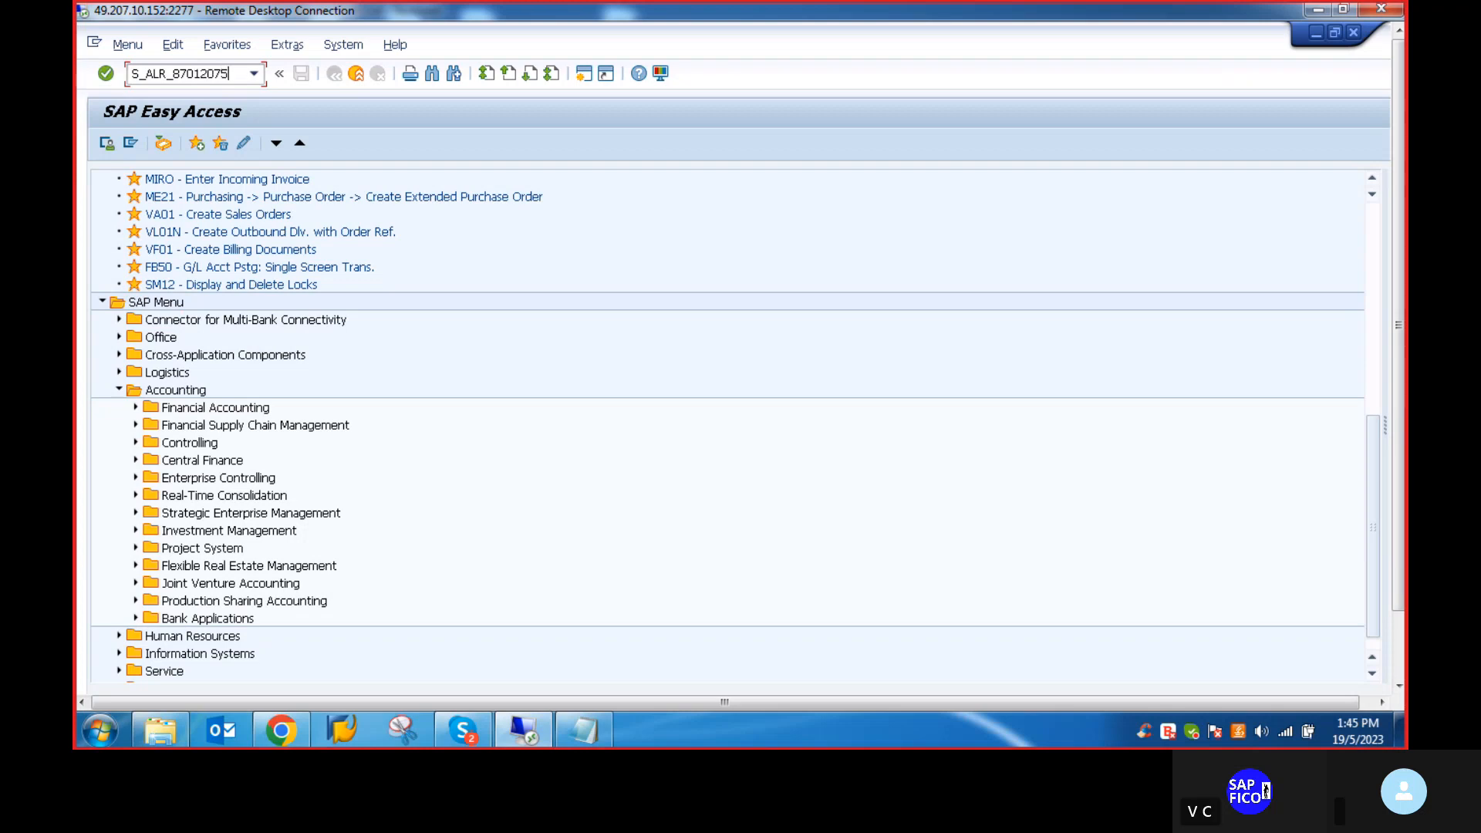
key(Return)
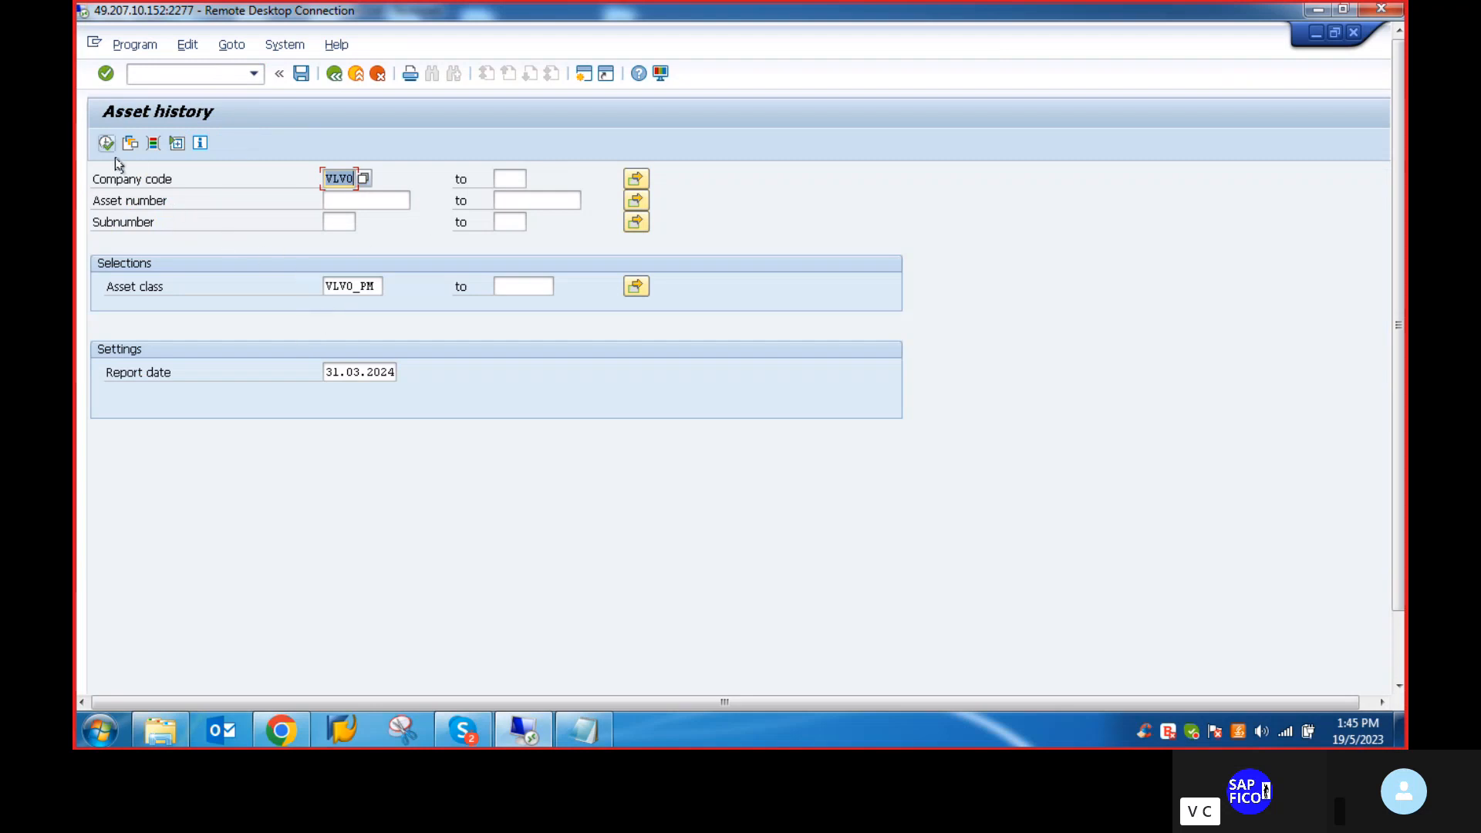
Choose main asset 2002 with subnumber 0 from the asset value list, execute the Asset history report and check the status message
click(332, 202)
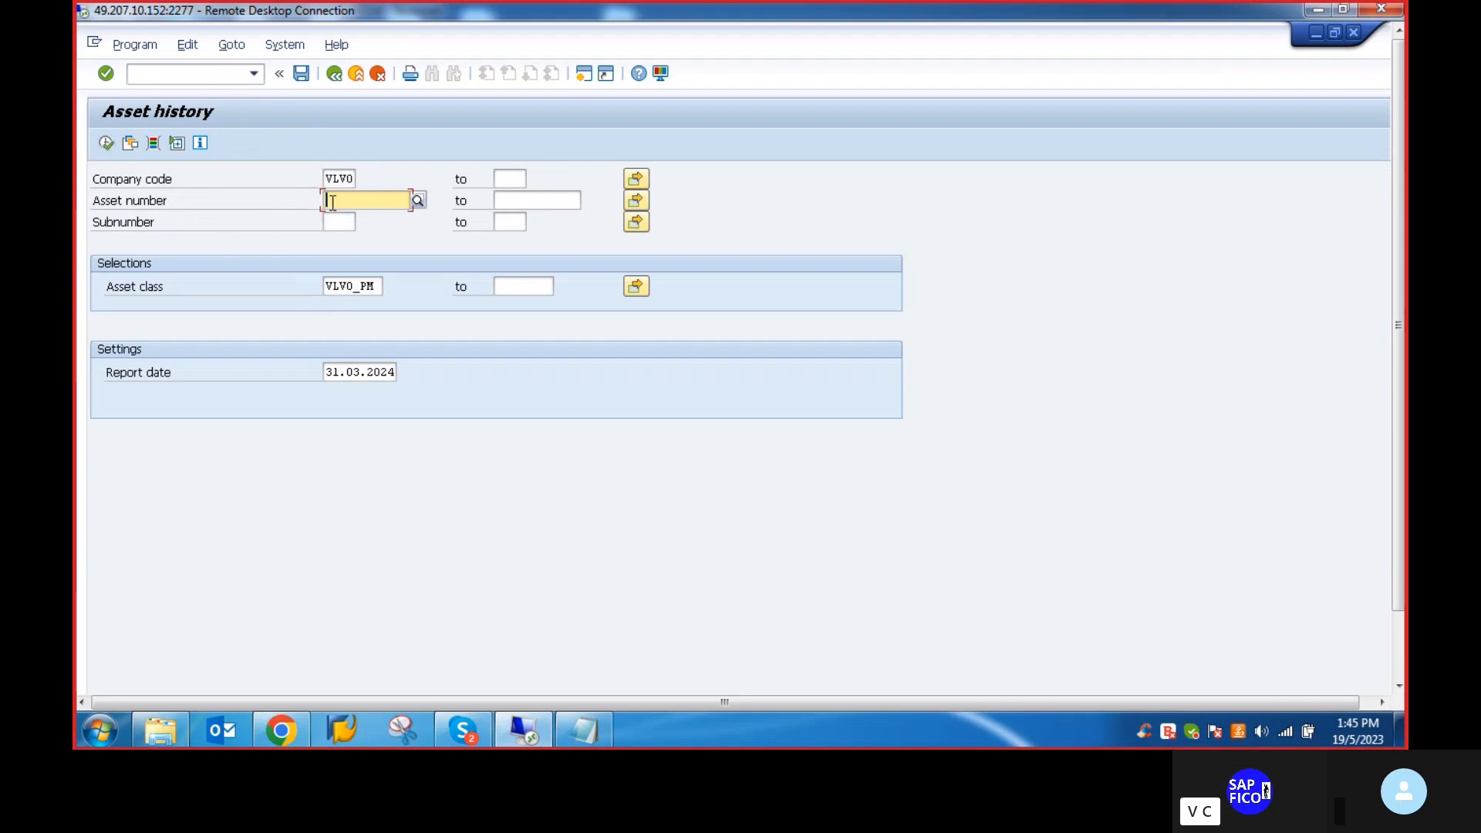
key(F4)
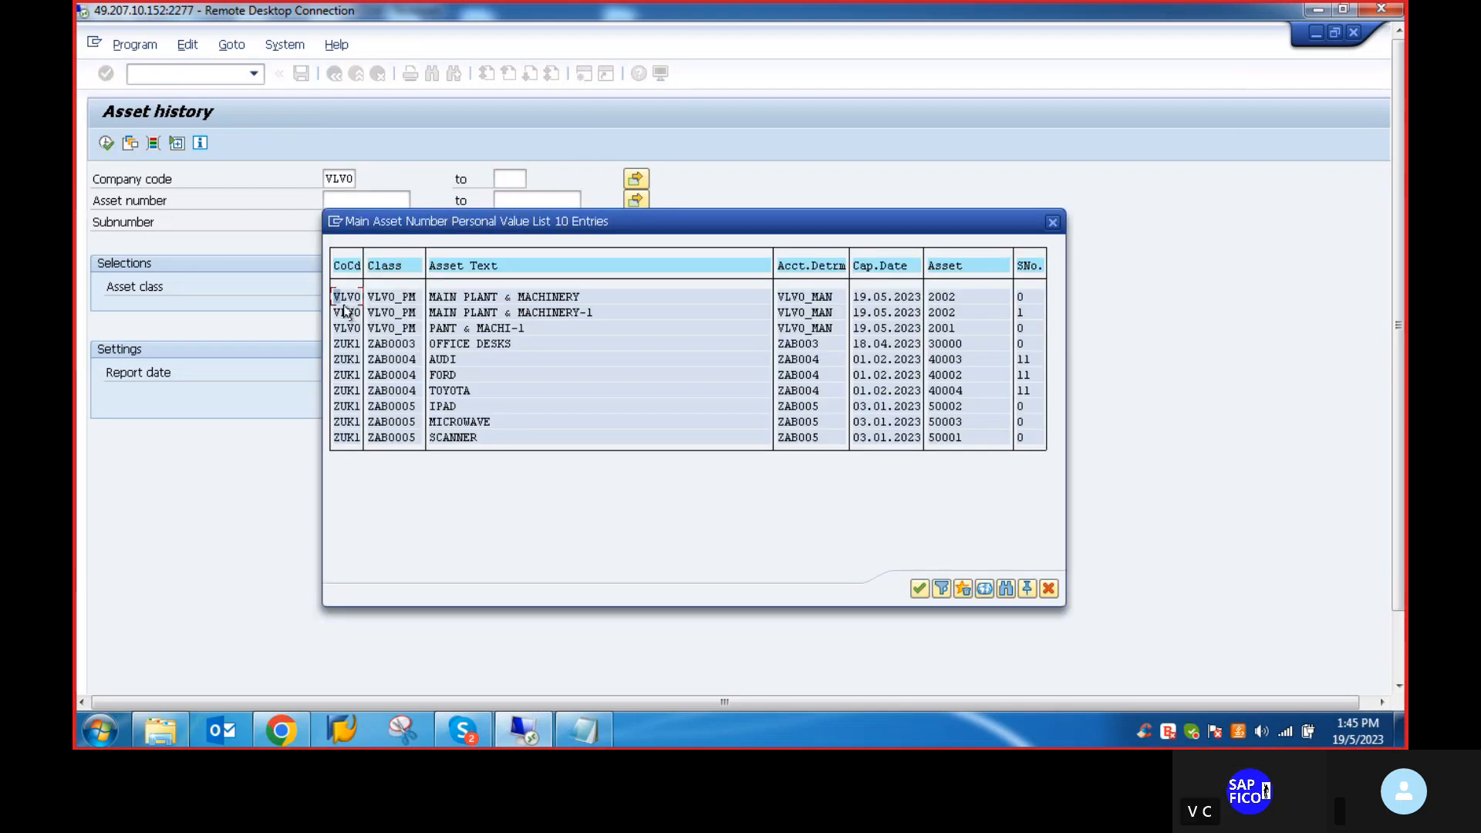
double_click(344, 298)
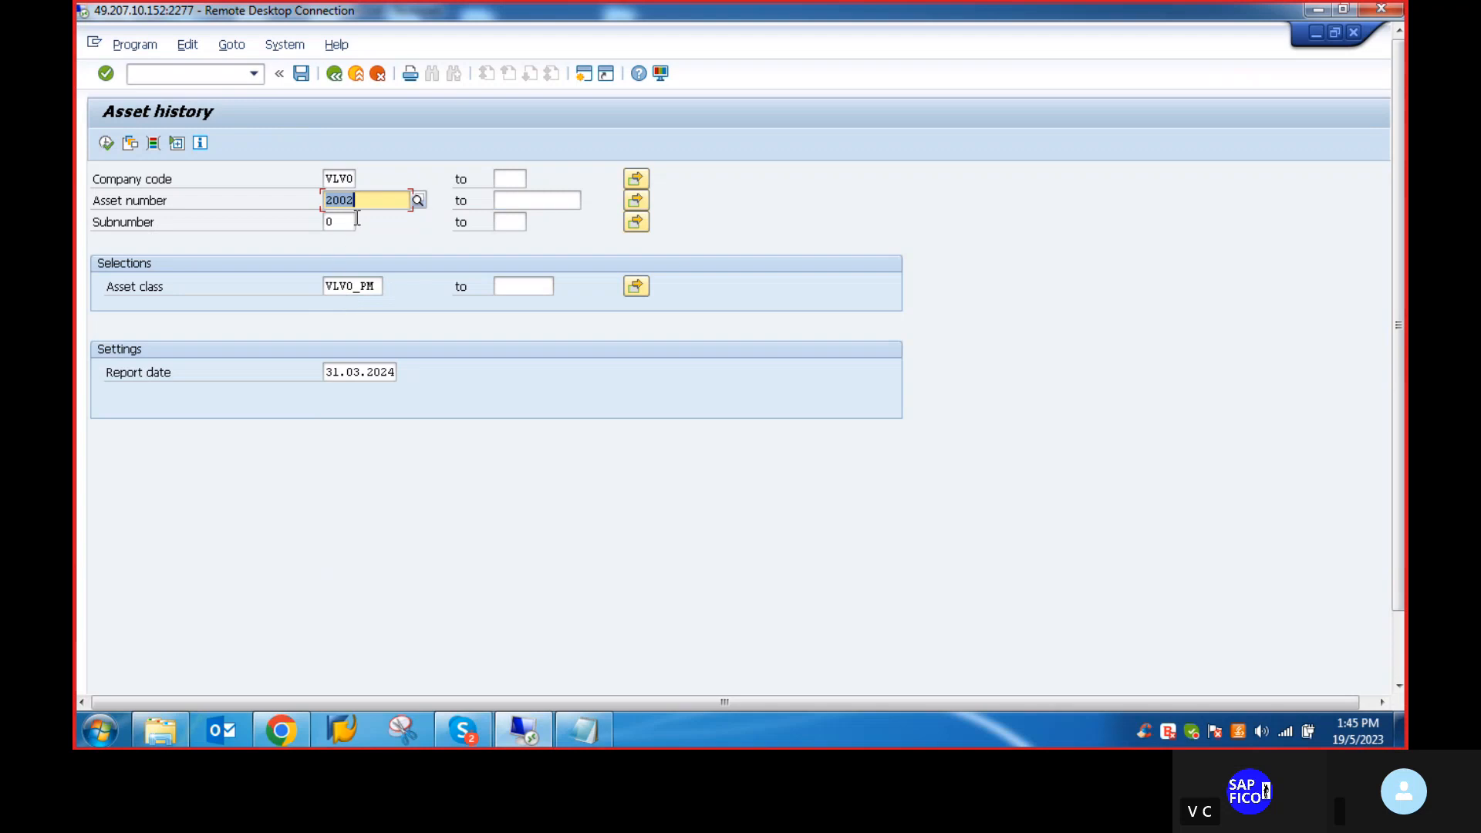
click(106, 144)
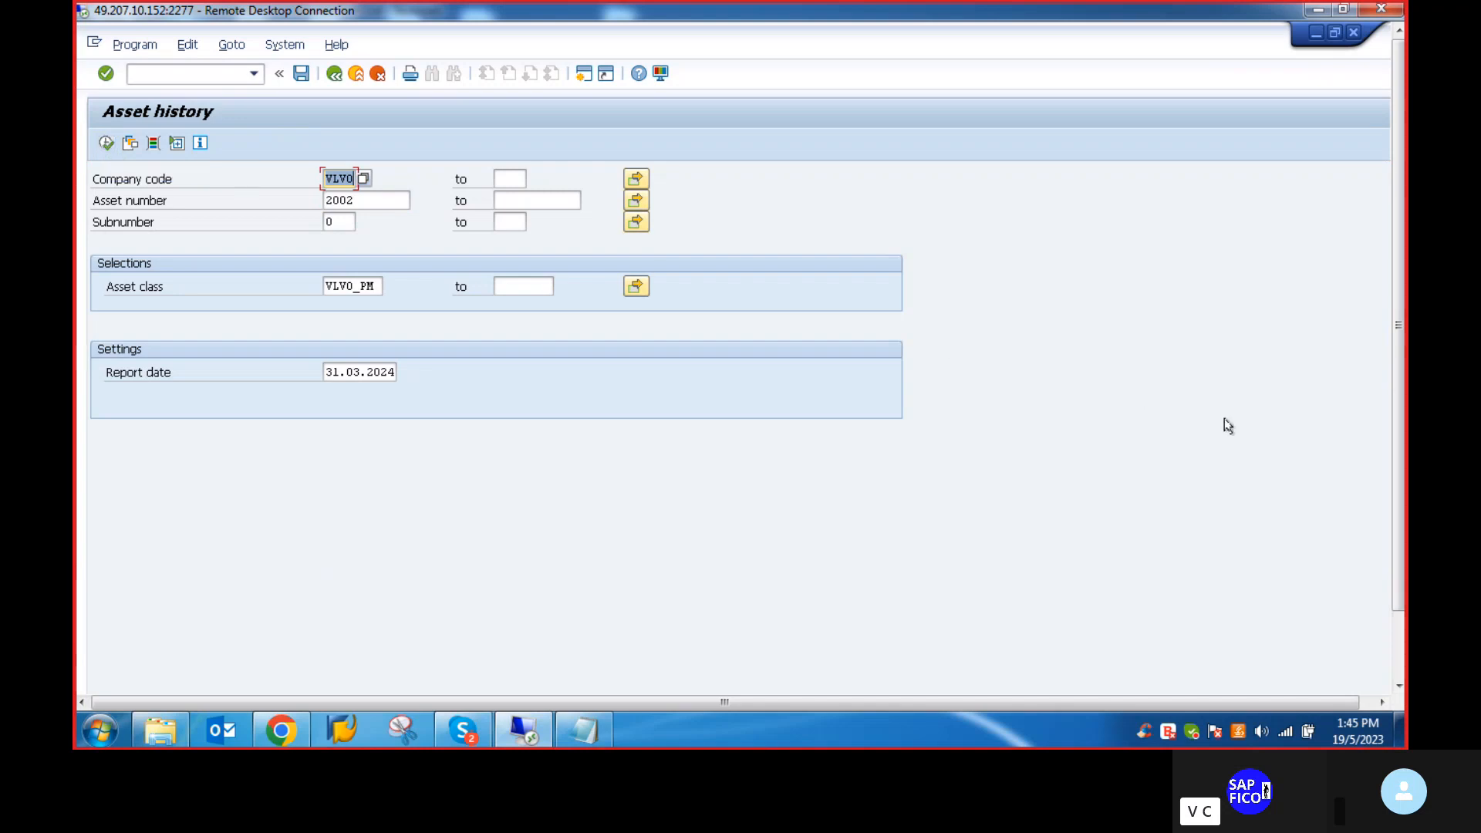
drag(1396, 406, 1396, 472)
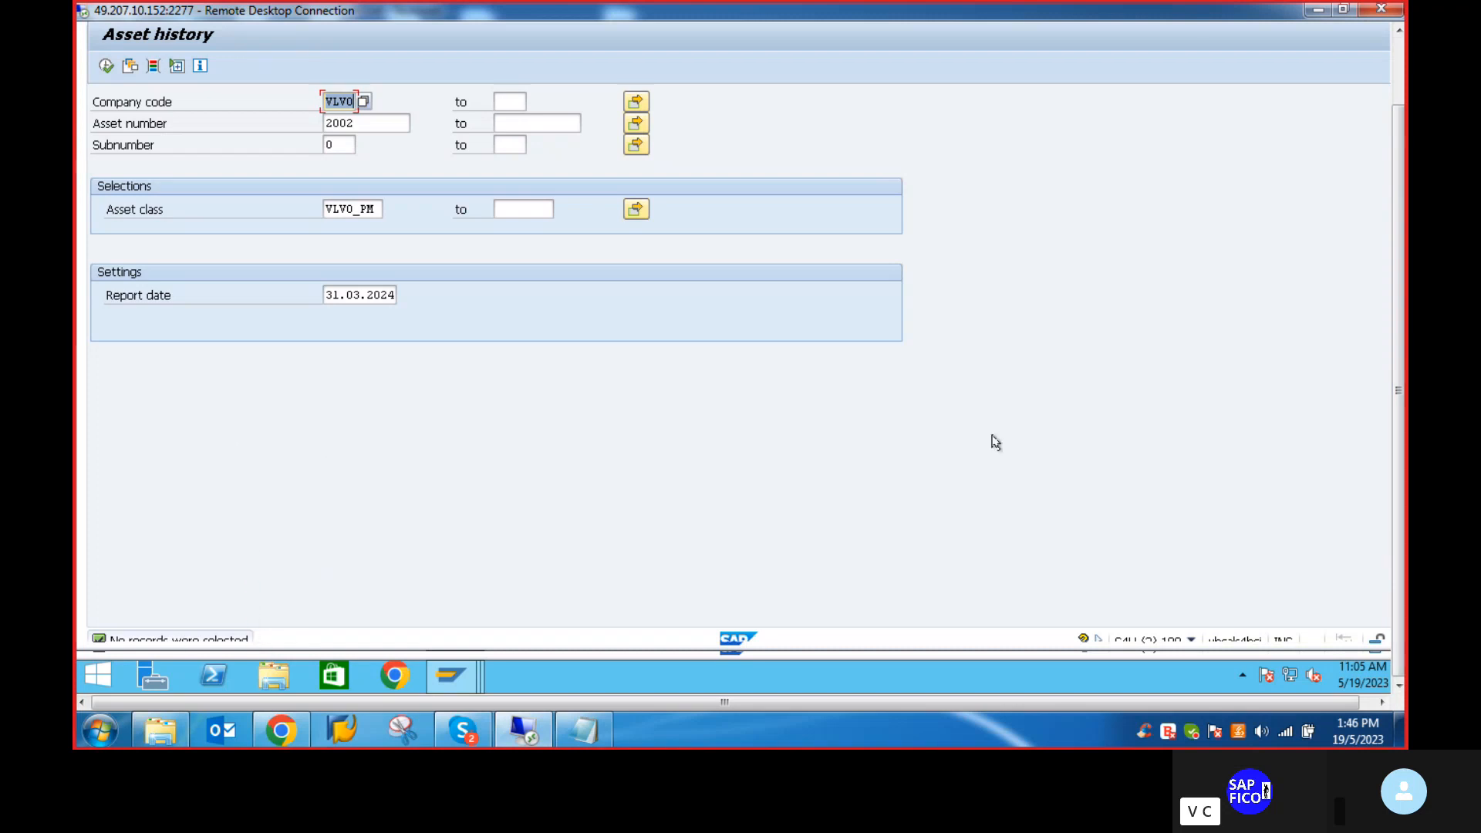
drag(1399, 403, 1406, 548)
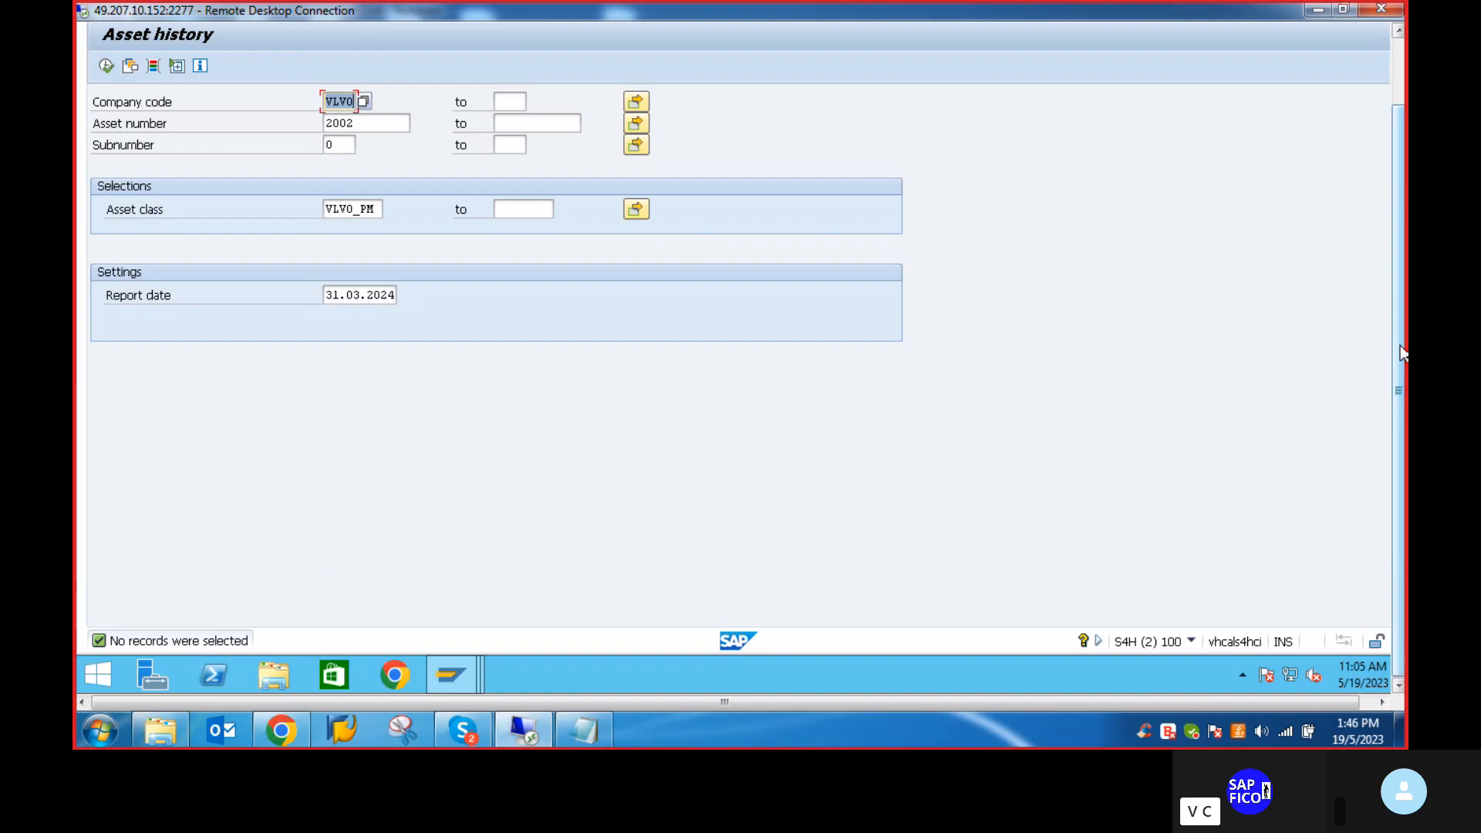
drag(1401, 348, 1382, 231)
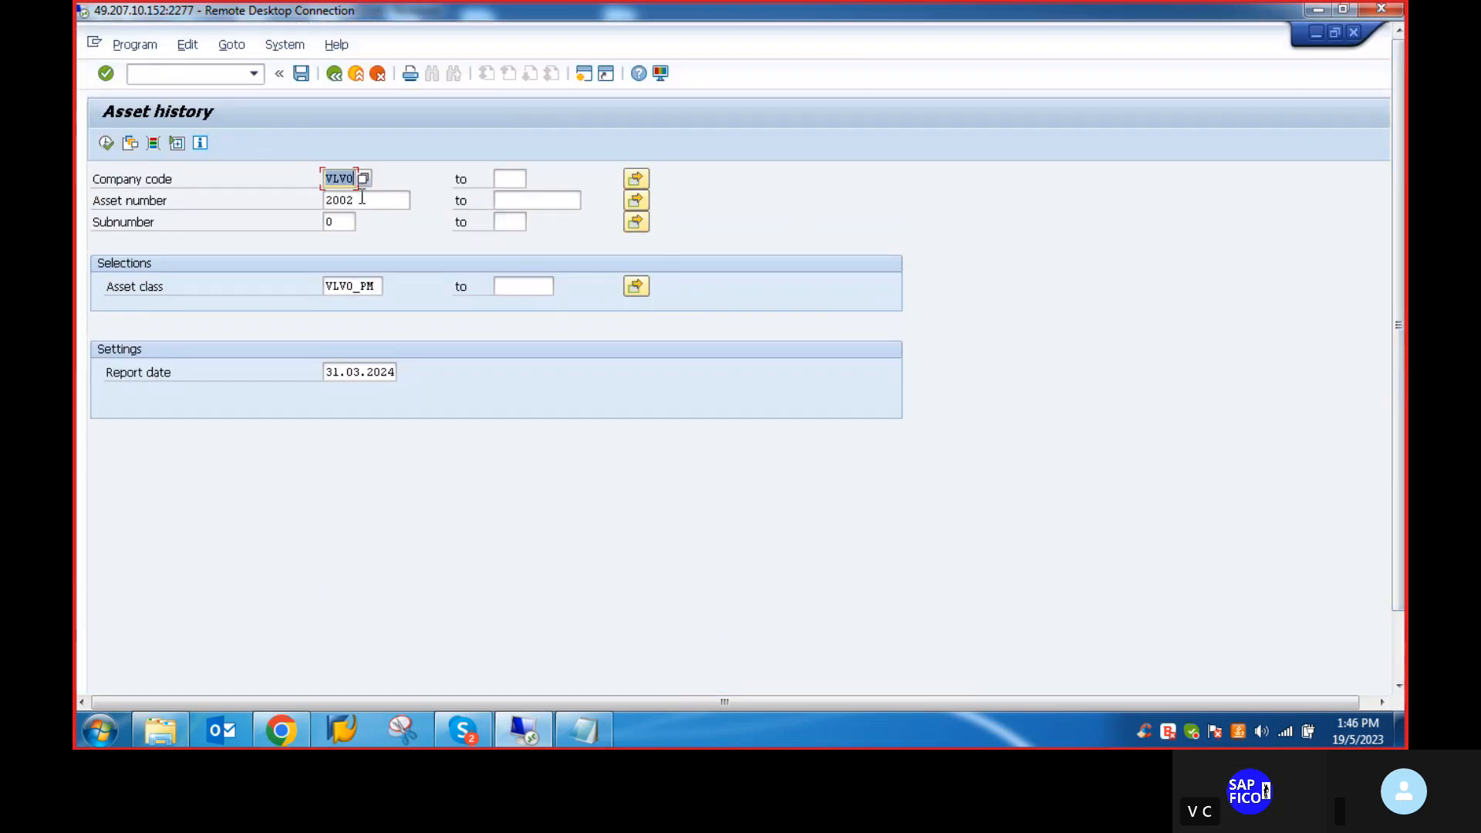
Set the subnumber to 1 for asset 2002 and execute the Asset history report again
click(400, 200)
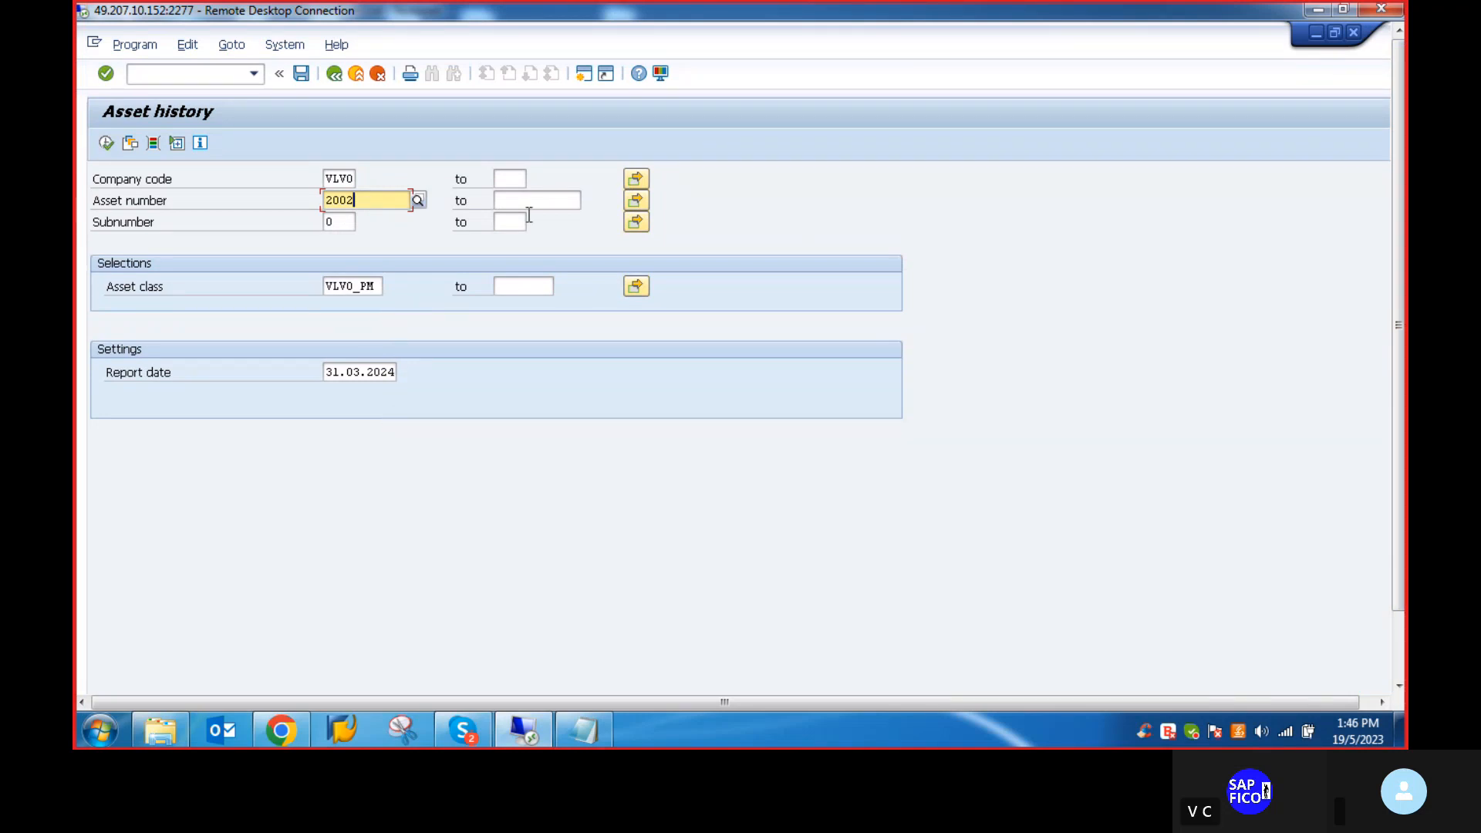
click(344, 221)
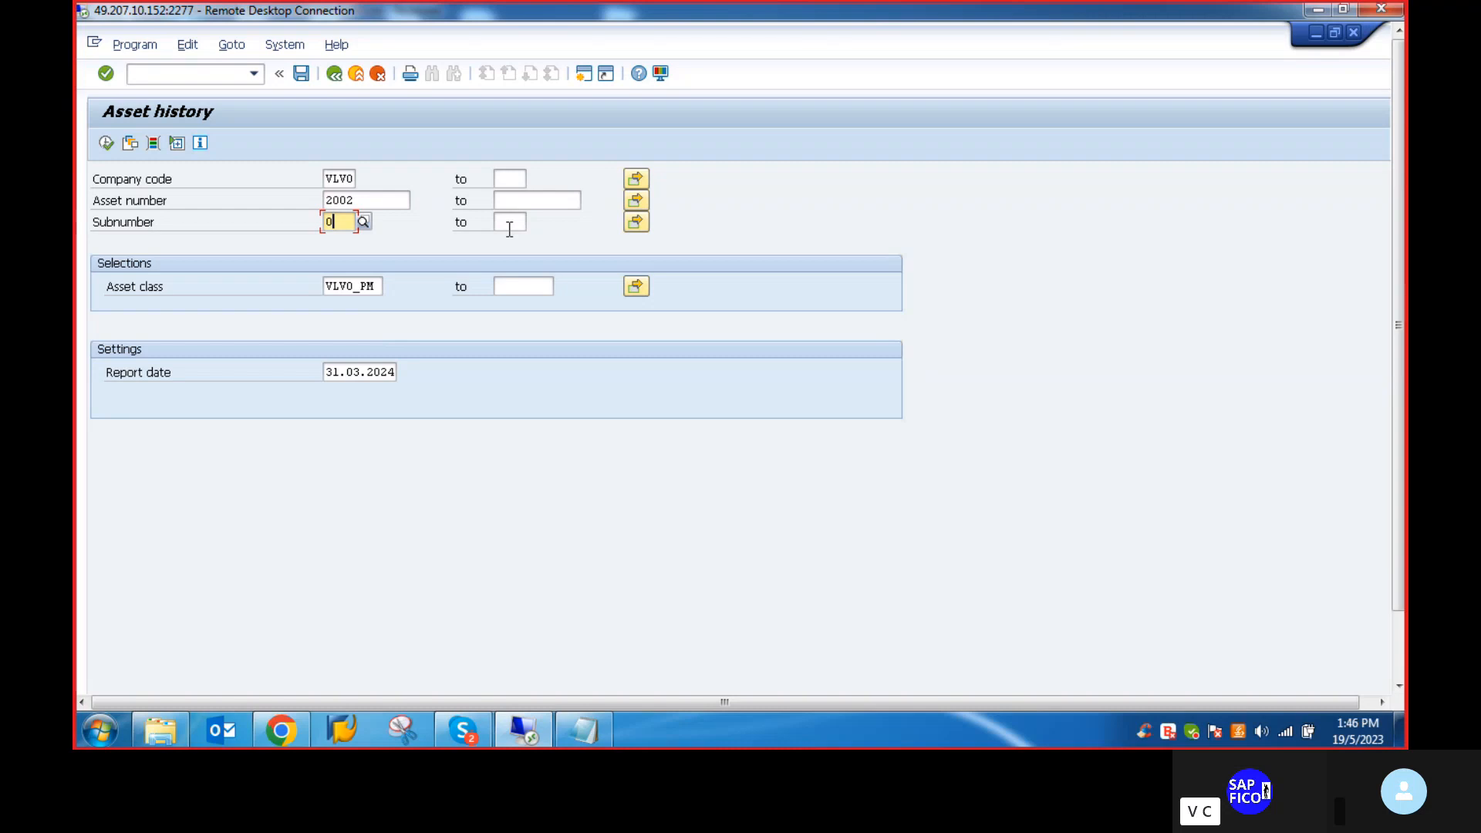
key(BackSpace)
text(1)
key(F8)
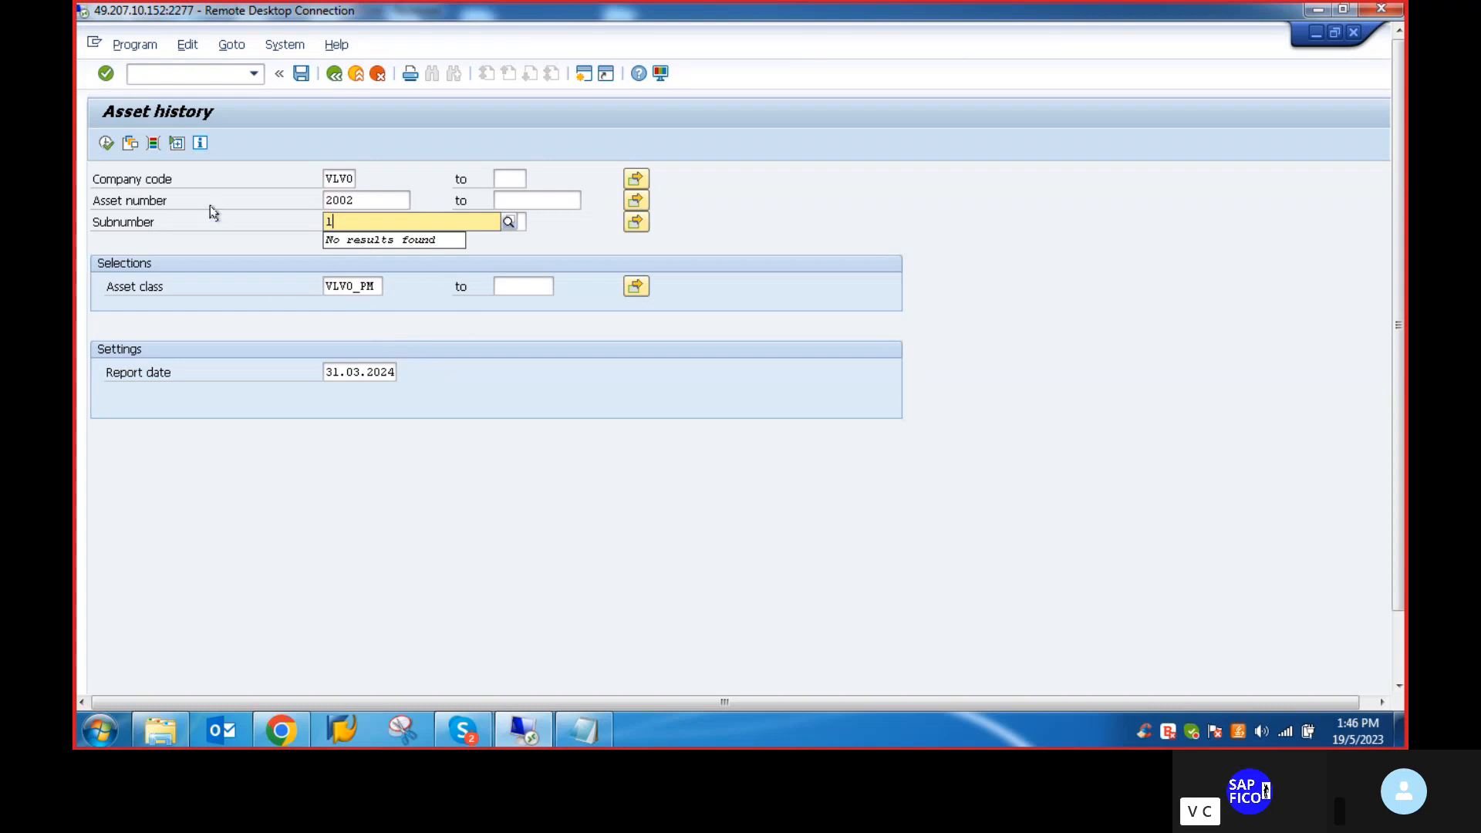
click(106, 144)
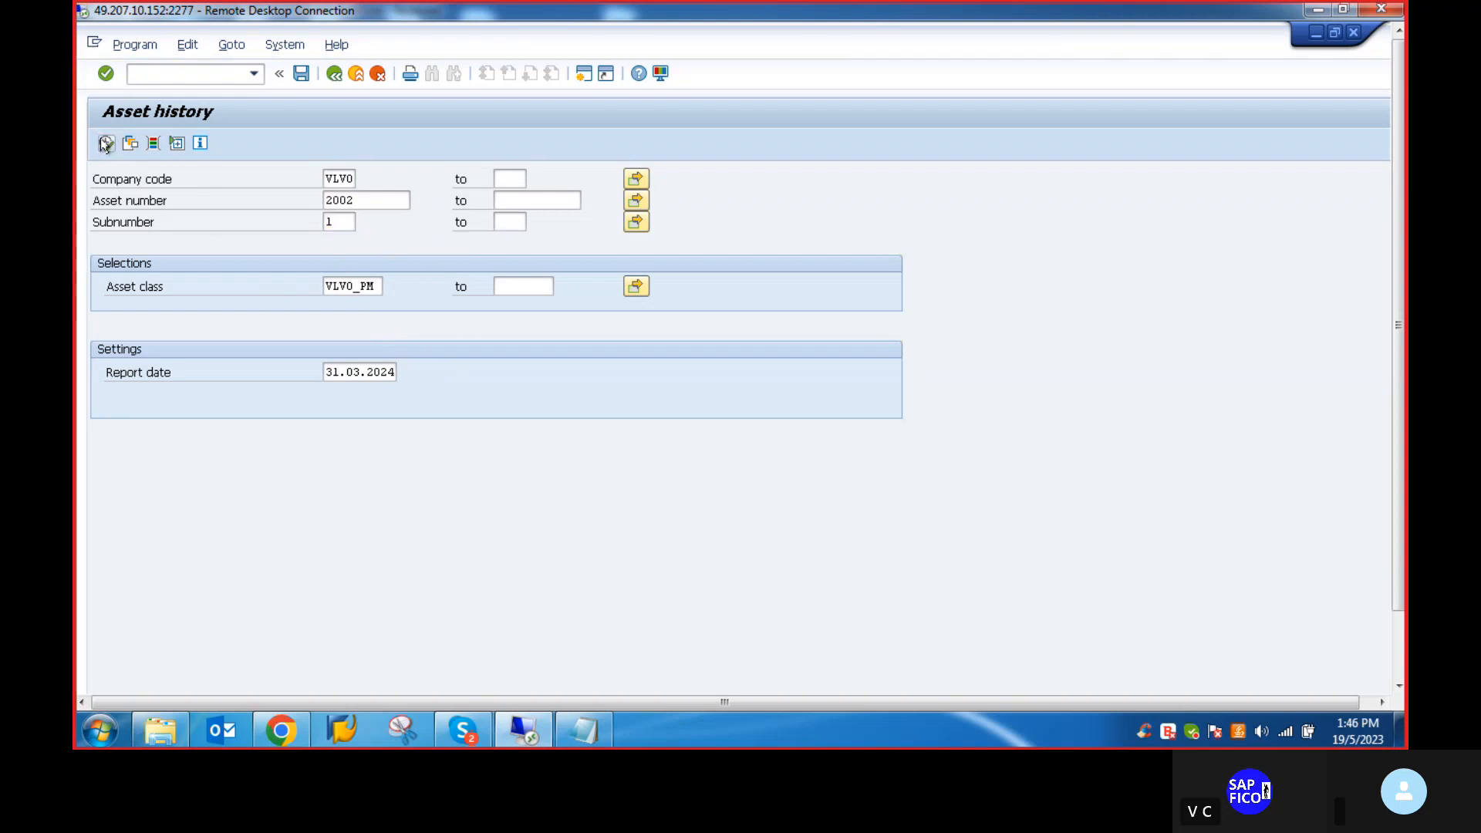
mouse_move(1400, 349)
mouse_down()
mouse_move(1401, 451)
mouse_move(1400, 348)
mouse_up()
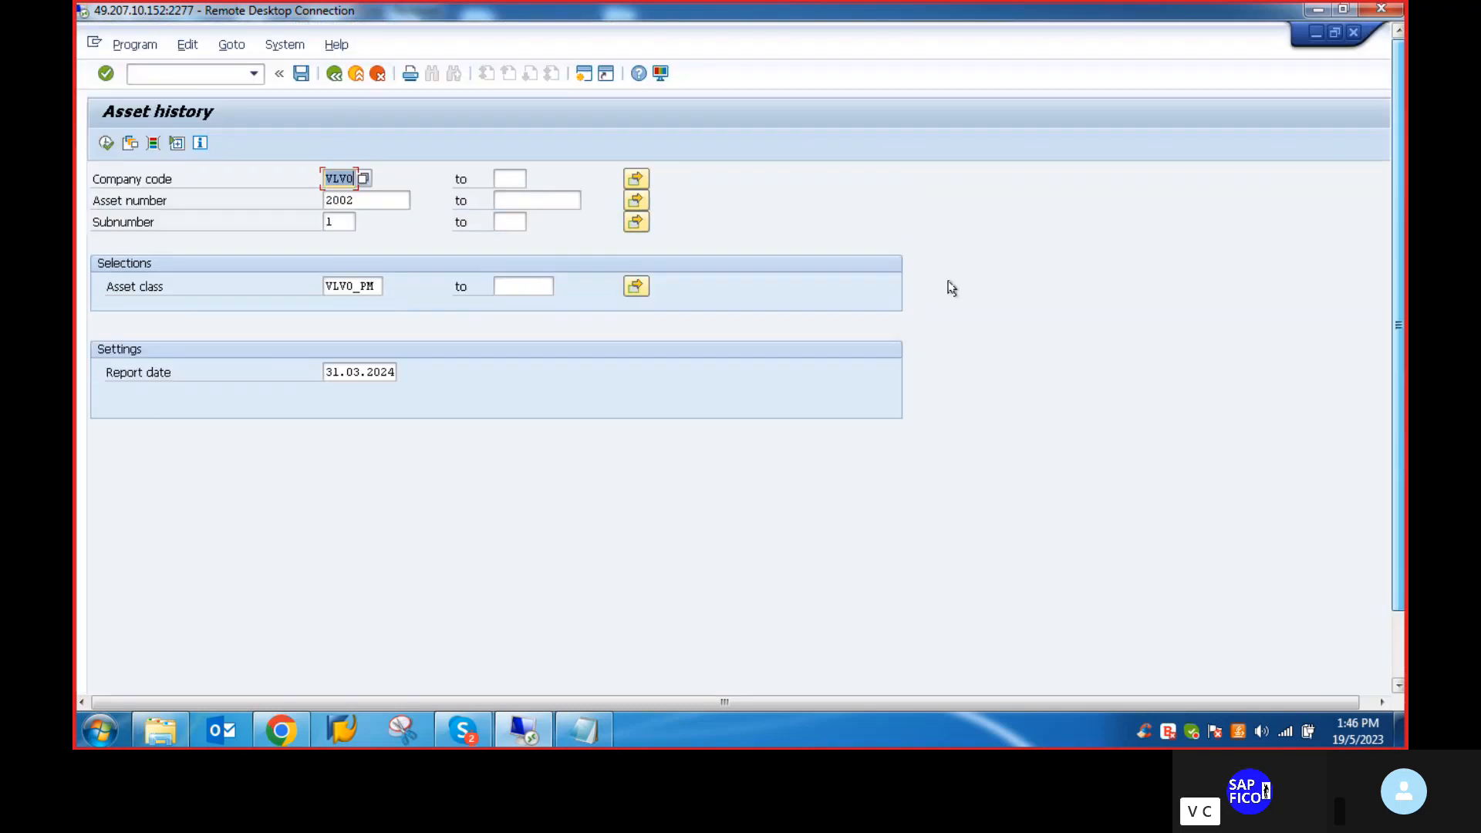
Clear the subnumber in the Asset history selection and set the report date to 19.05.2023
click(343, 221)
key(BackSpace)
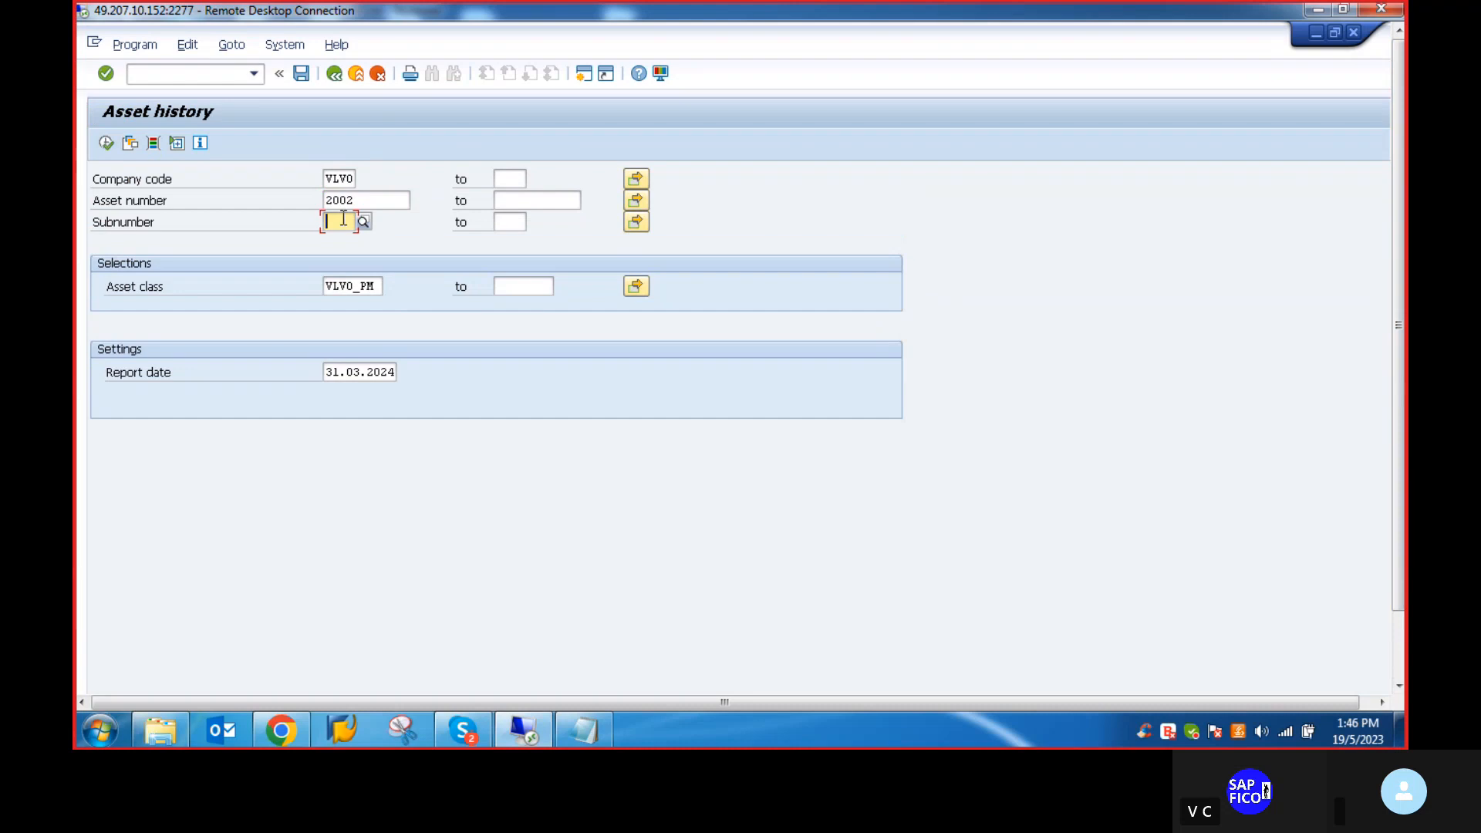
click(355, 201)
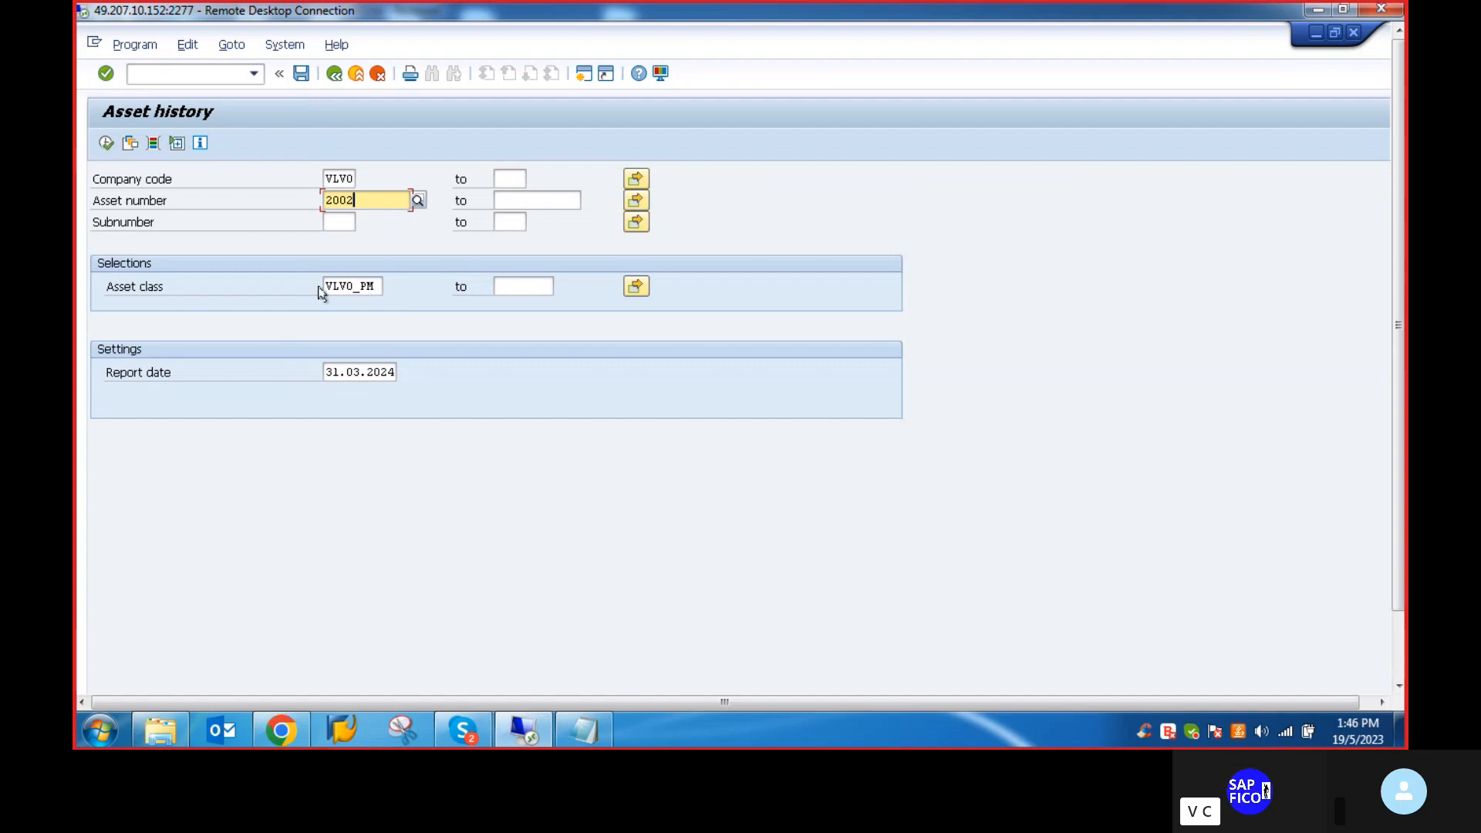
click(390, 377)
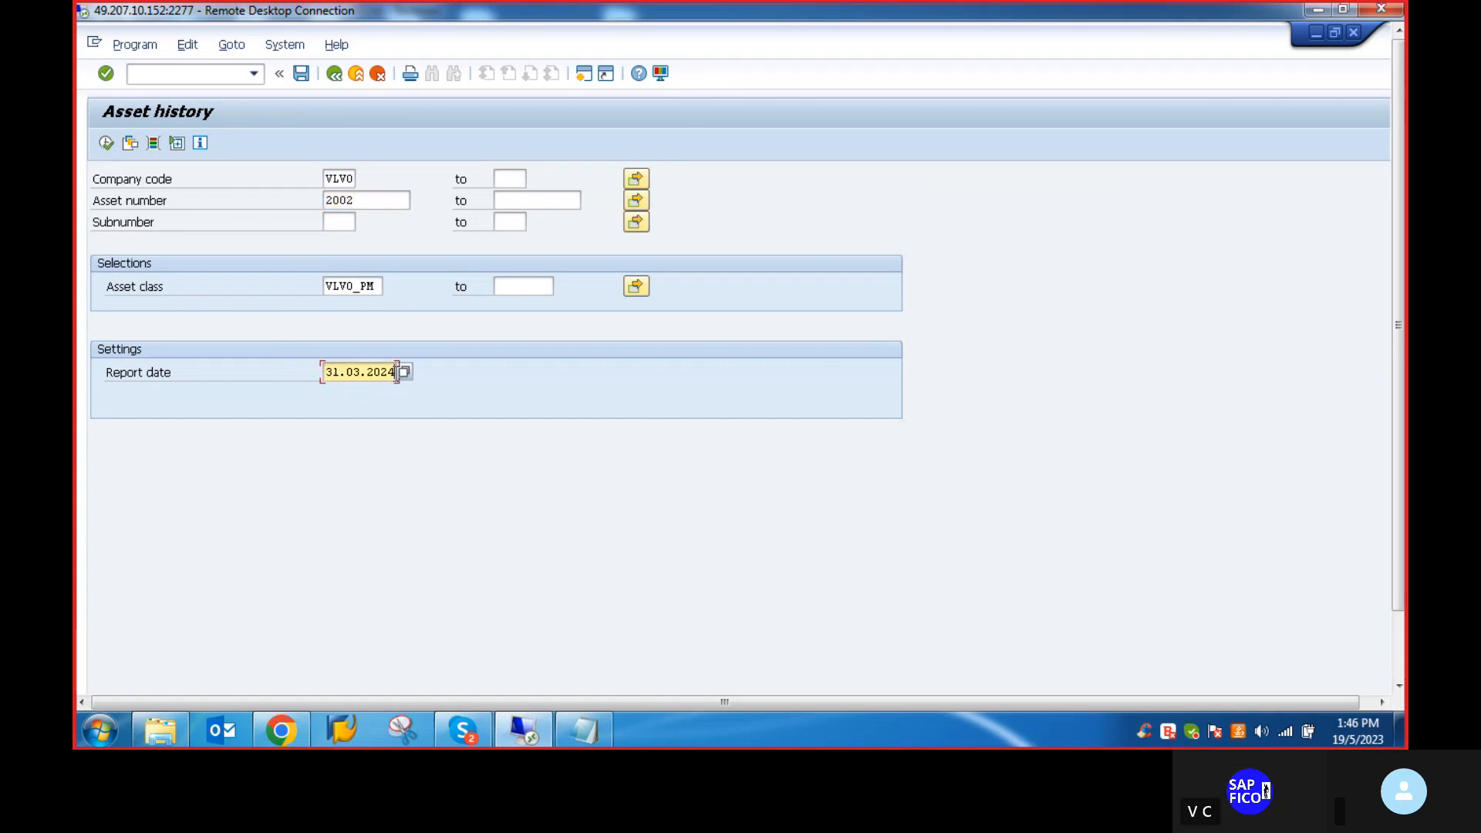
key(BackSpace)
key(BackSpace)
key(BackSpace)
key(BackSpace)
key(BackSpace)
key(BackSpace)
key(BackSpace)
key(BackSpace)
key(BackSpace)
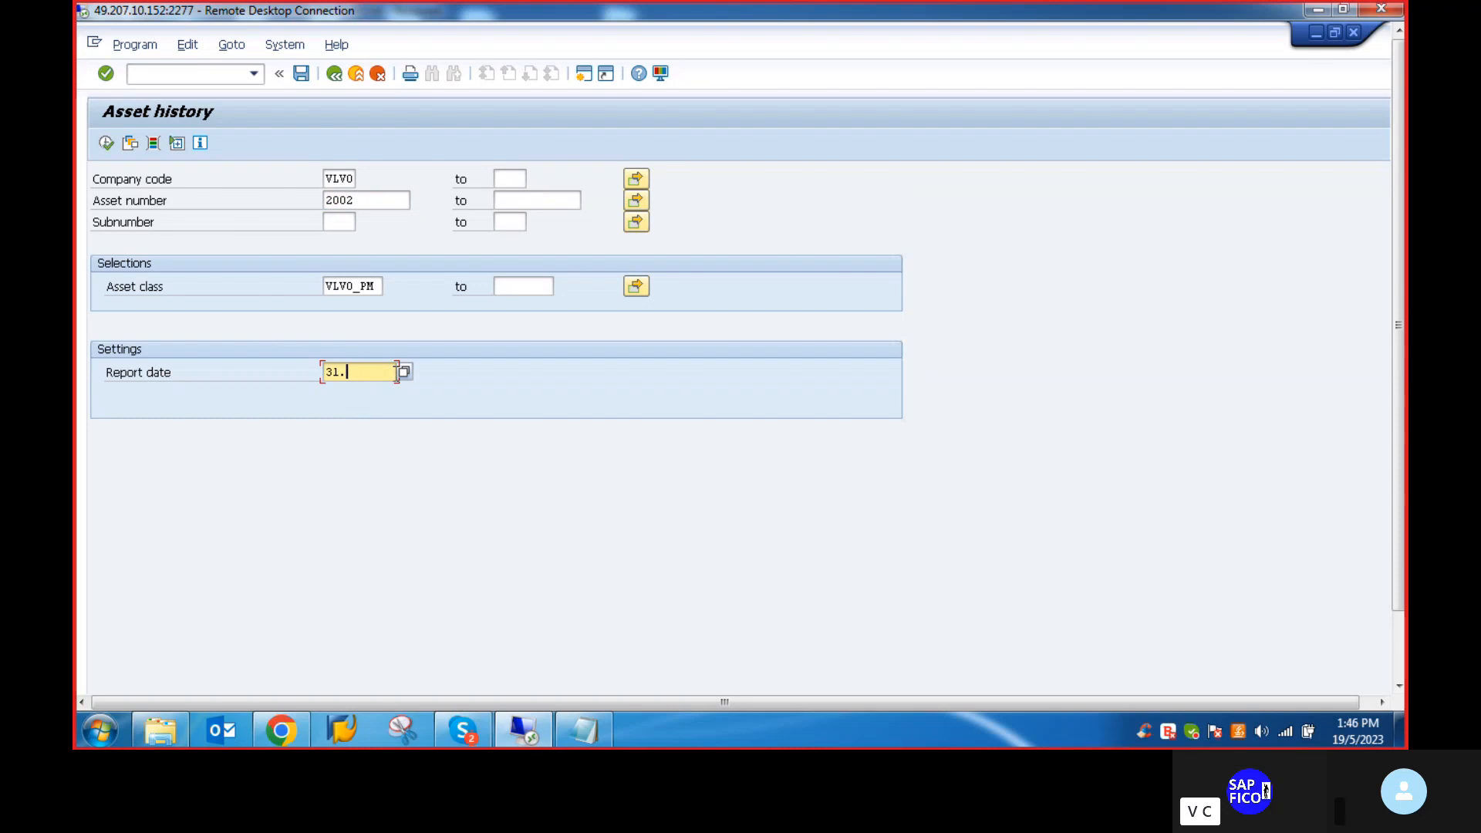
text(19.)
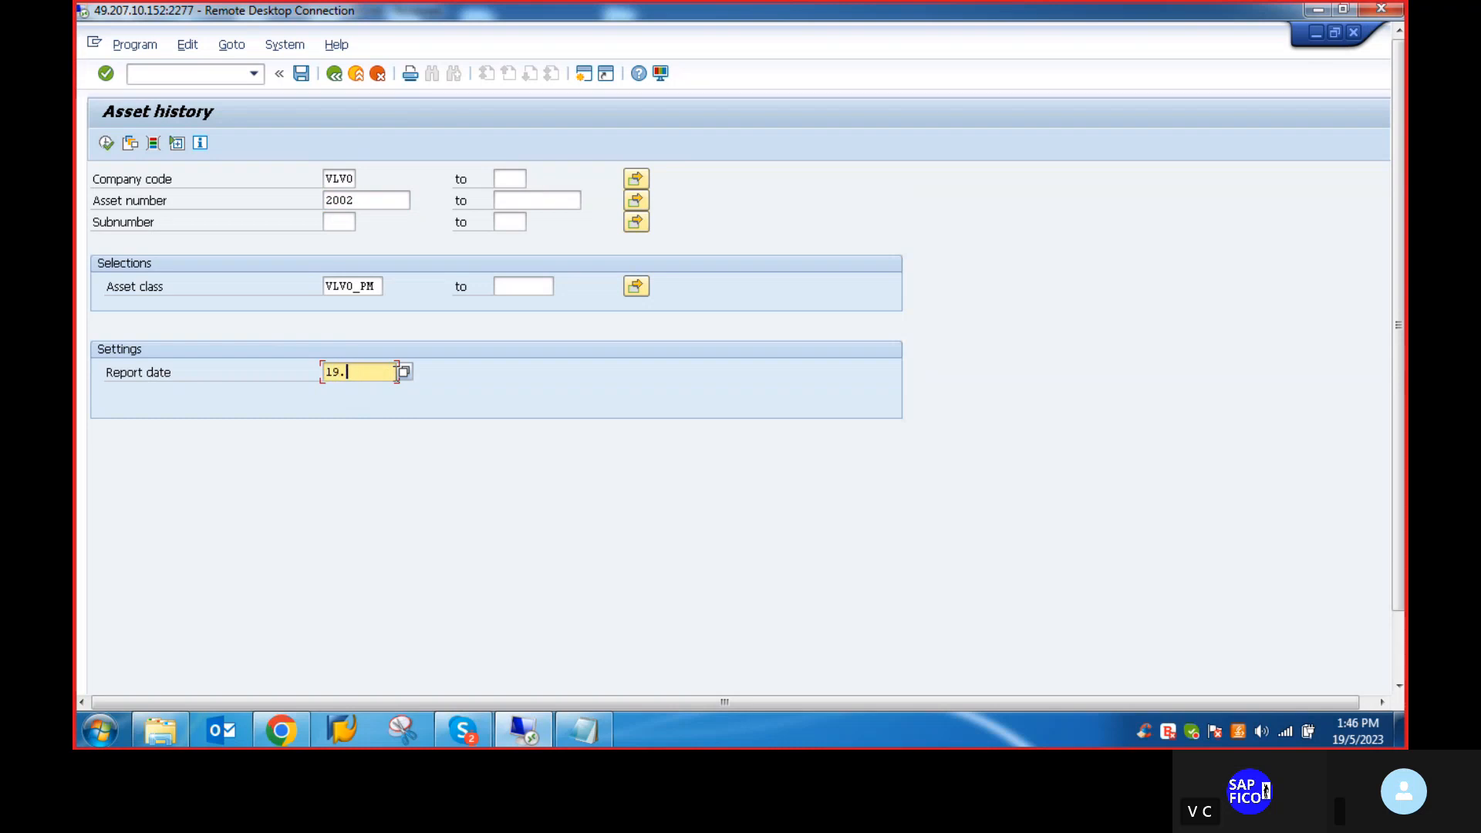
text(05.2023)
Set the subnumber to 0 for asset 2002, execute the Asset history report, check the status message and return to SAP Easy Access
click(340, 222)
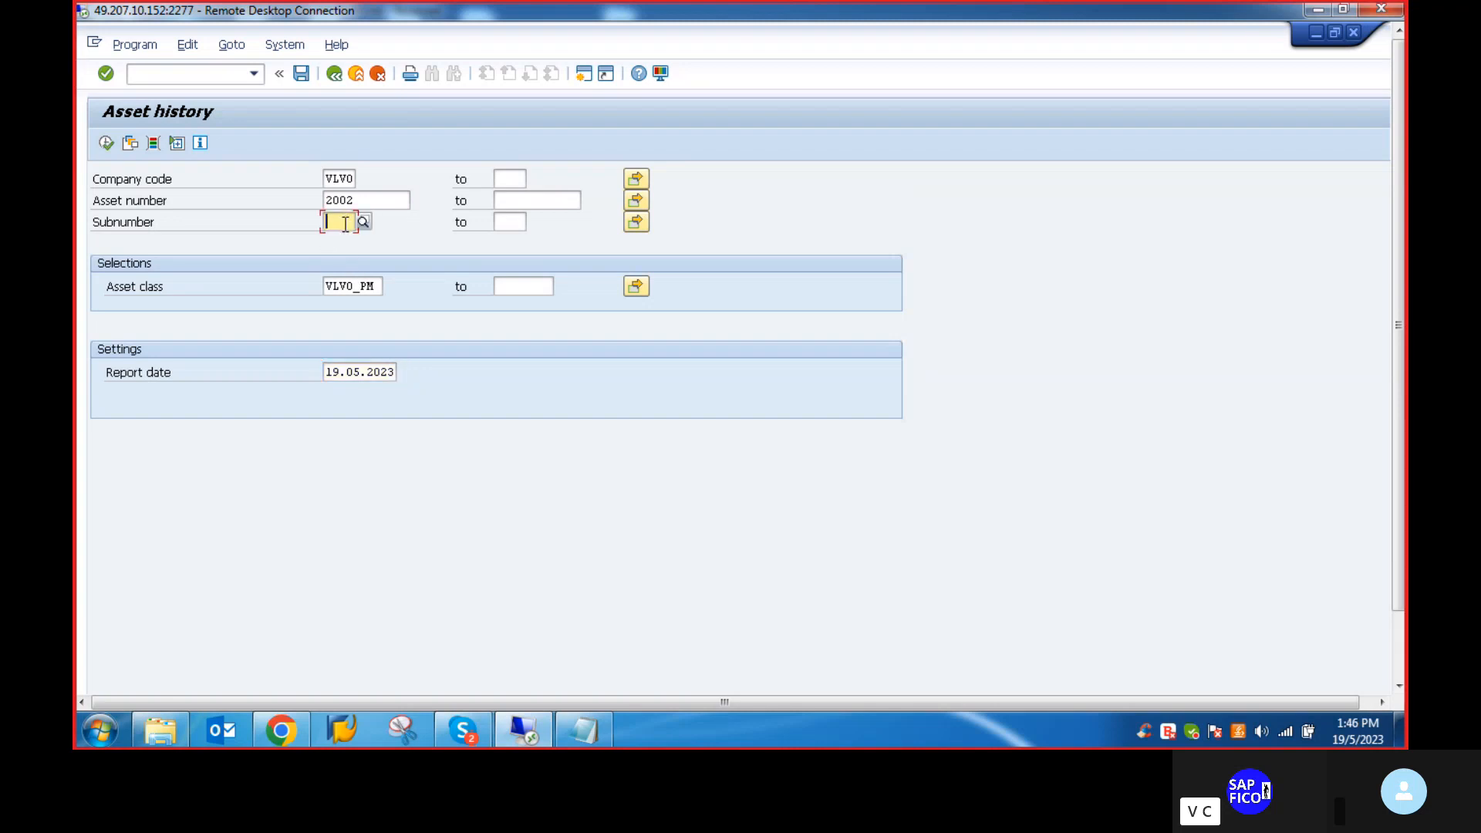
text(0)
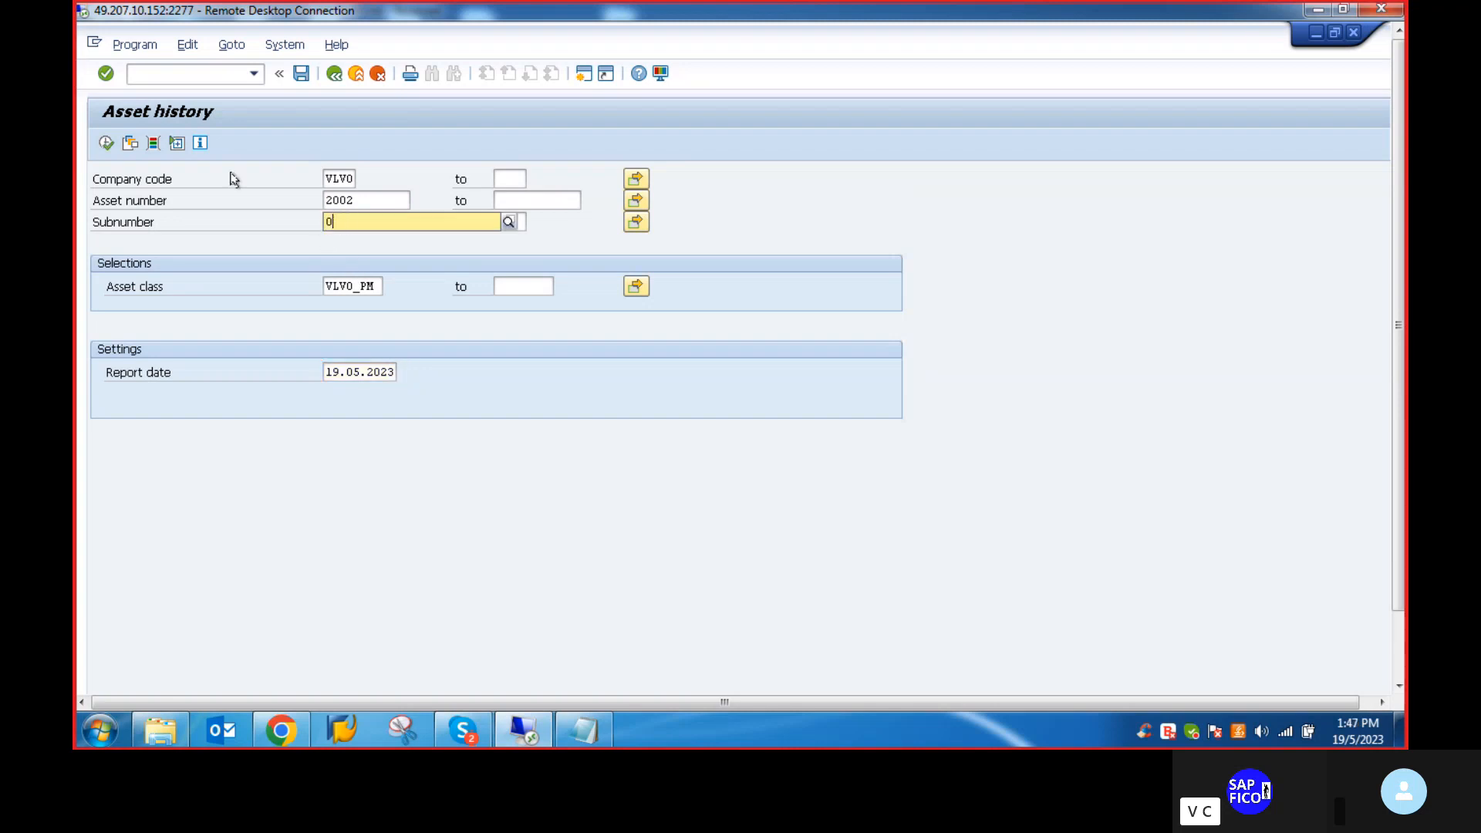
click(108, 144)
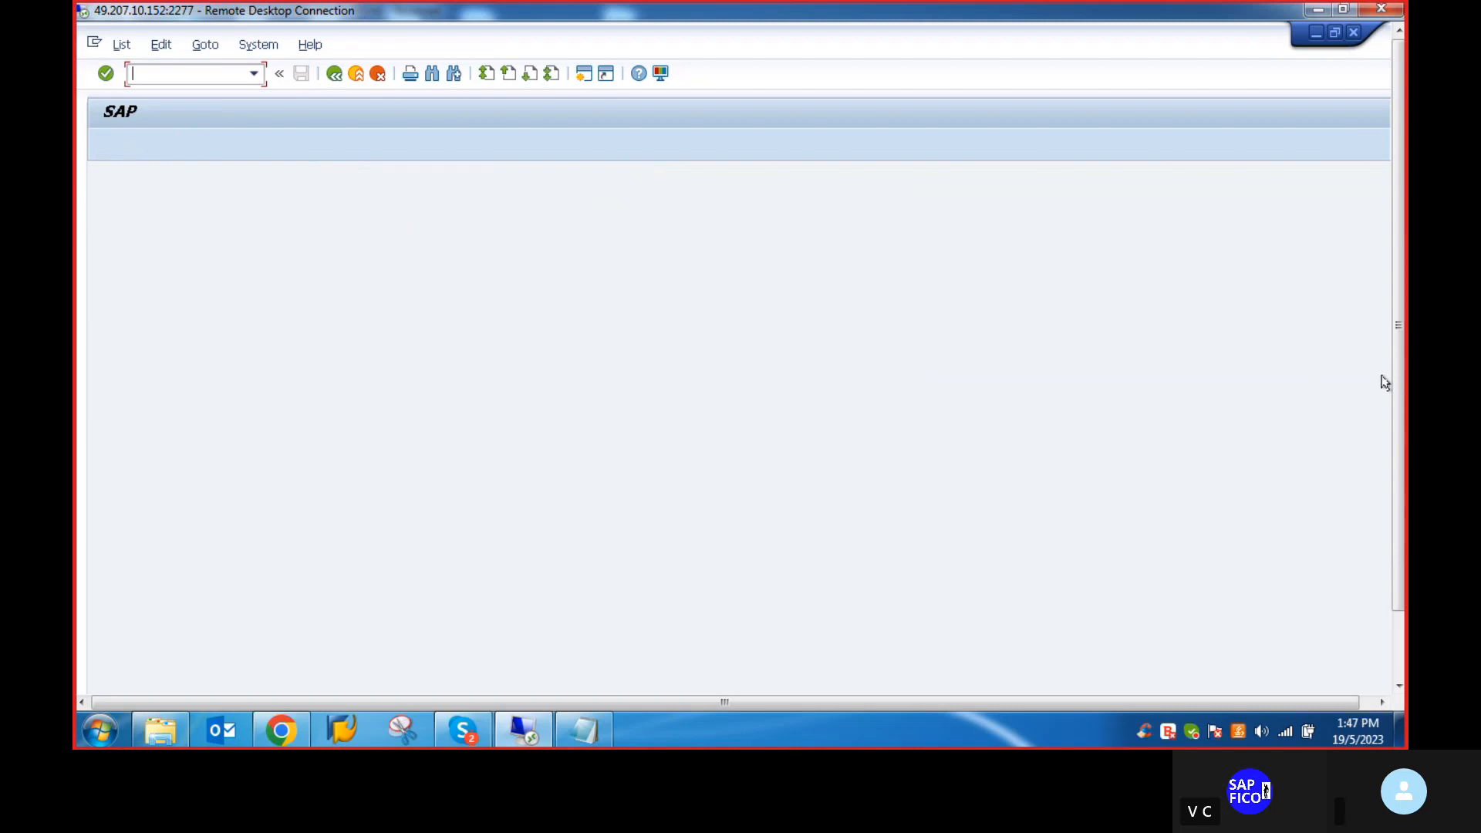
drag(1396, 358, 1396, 424)
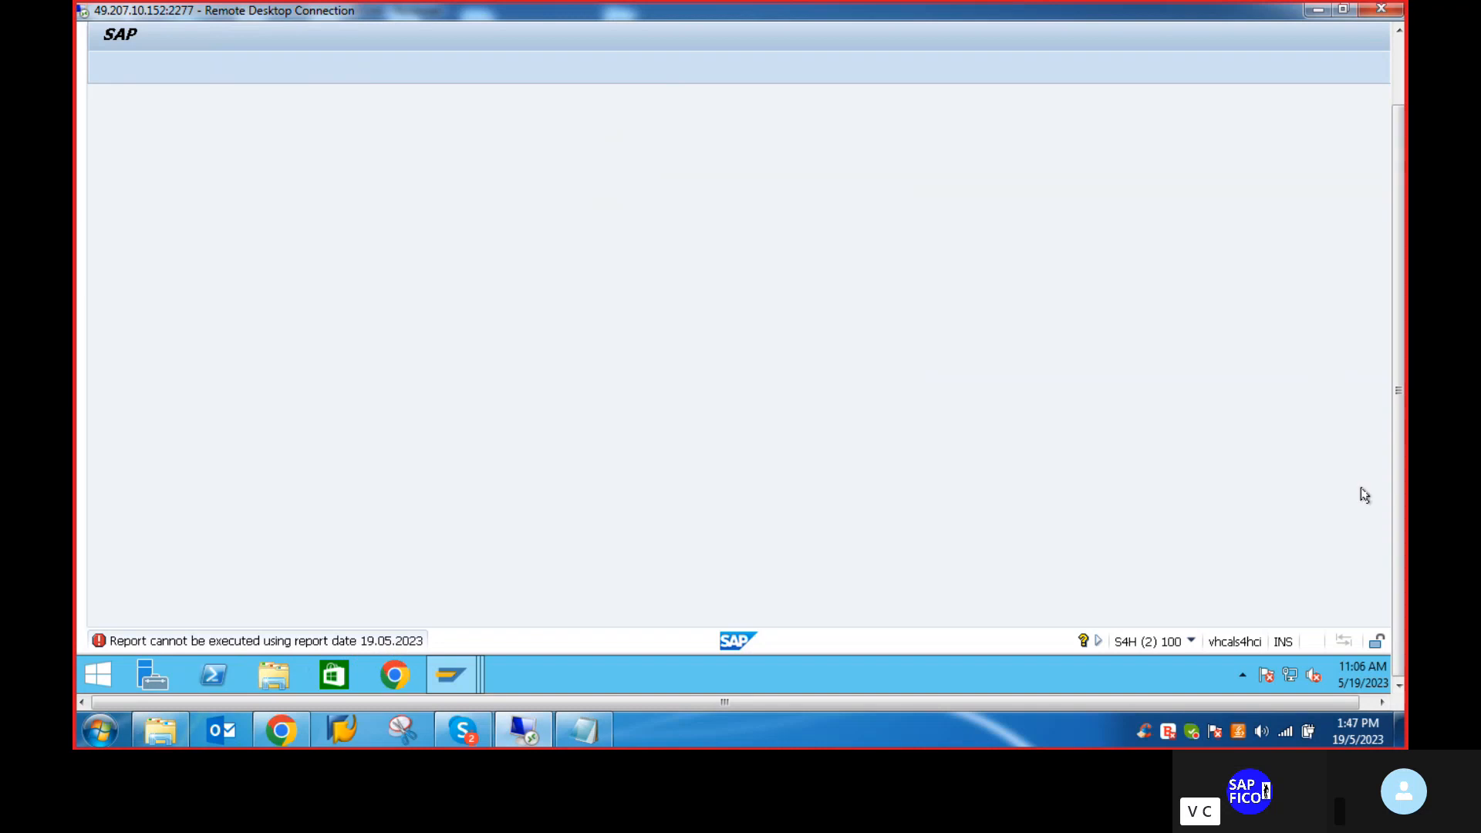
drag(1400, 461, 1375, 351)
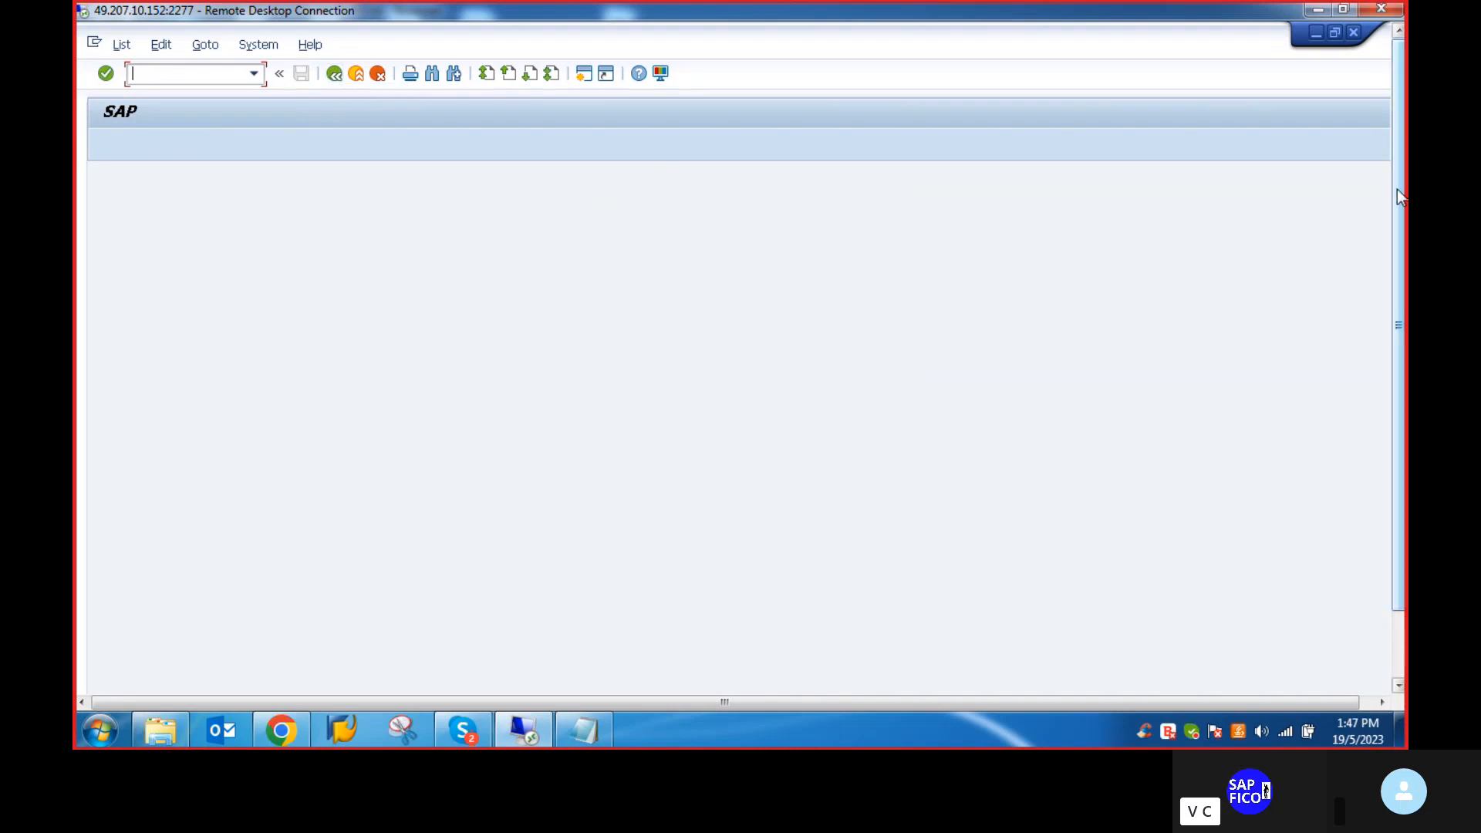
mouse_move(1396, 188)
mouse_down()
mouse_move(1402, 262)
mouse_move(1395, 183)
mouse_up()
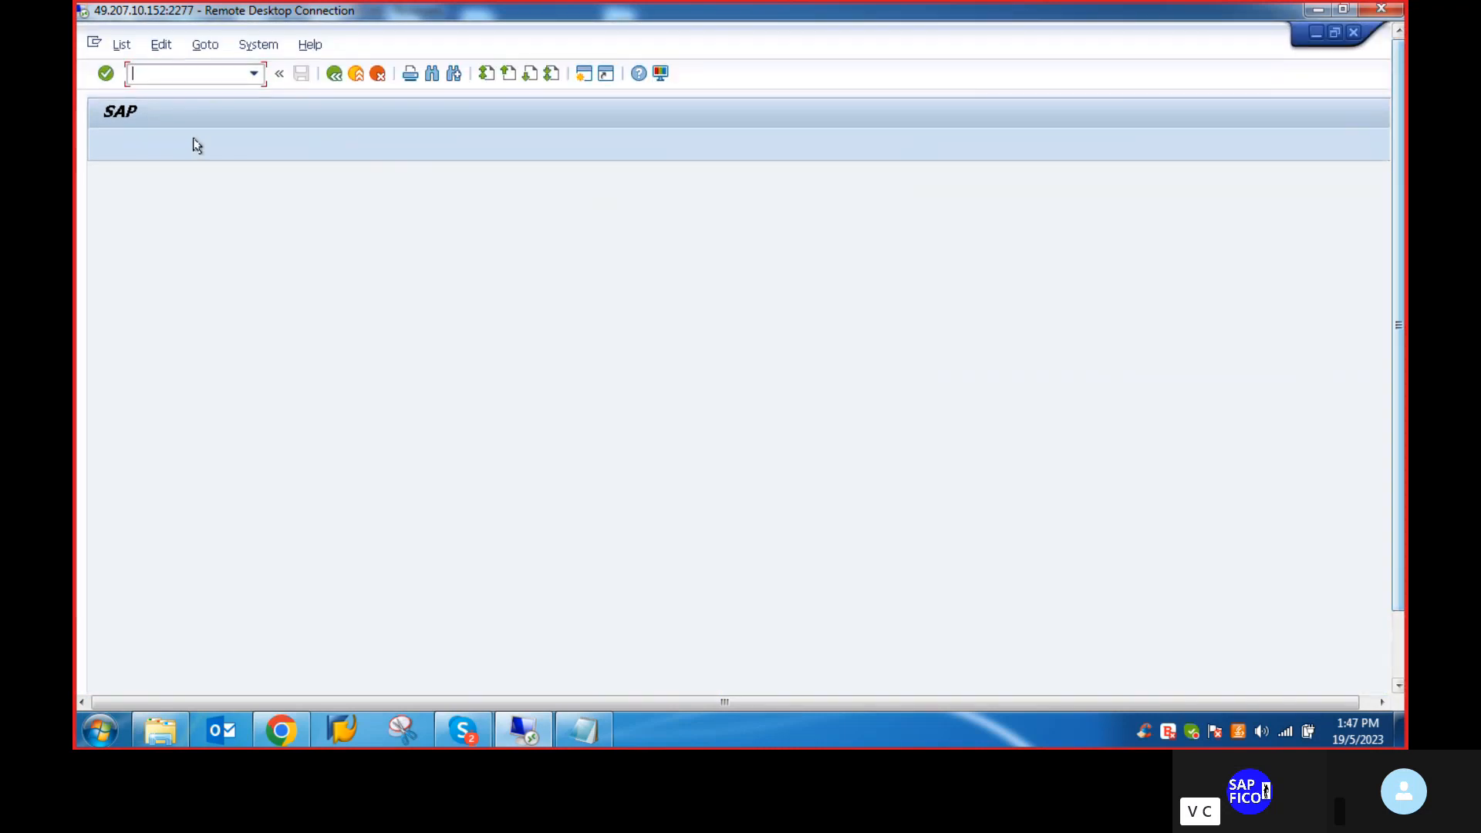
click(333, 74)
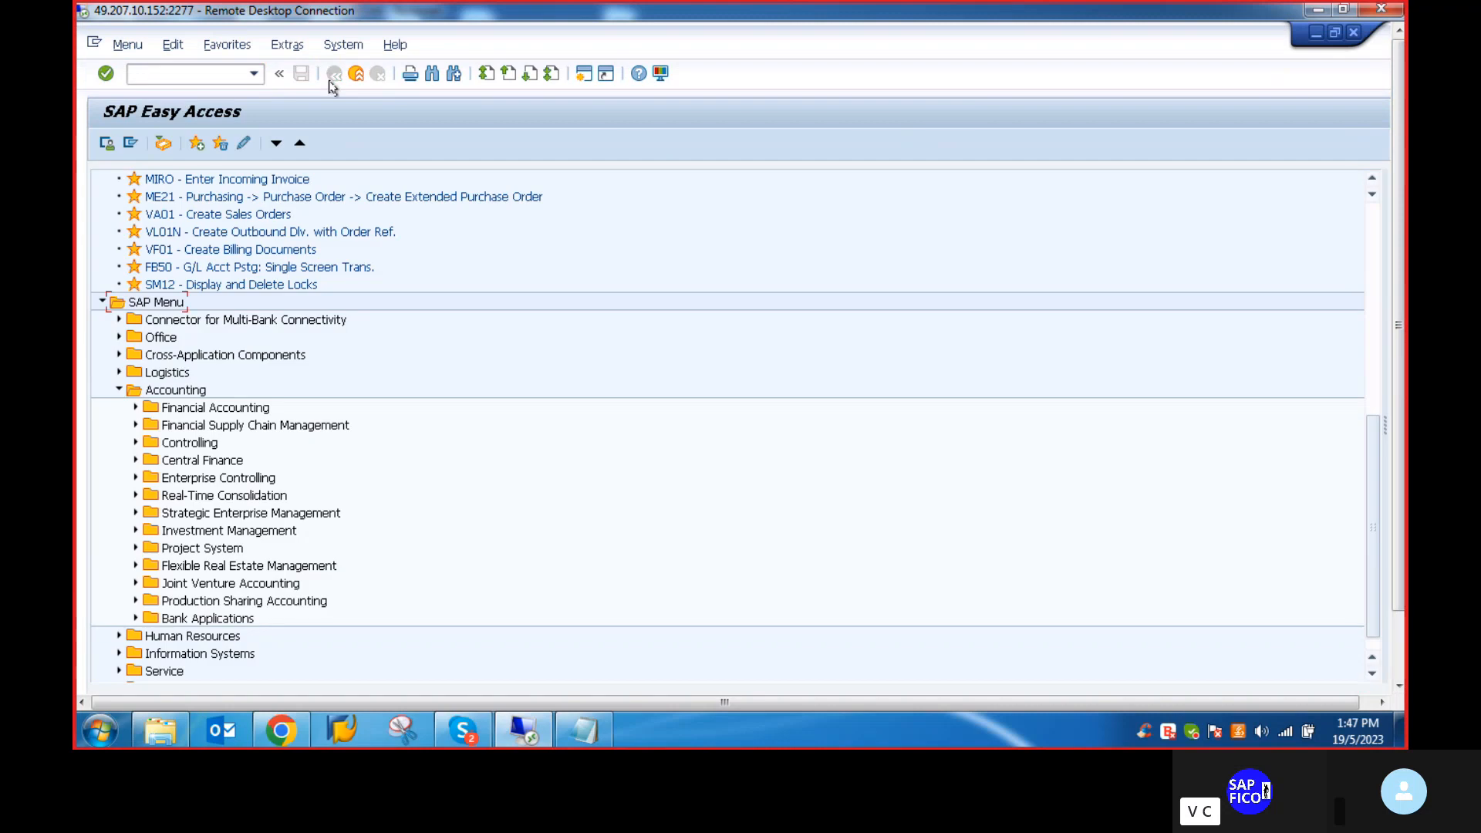
Look up the depreciation posting code in the Notepad notes, switch back to SAP and run transaction AFAB
click(594, 737)
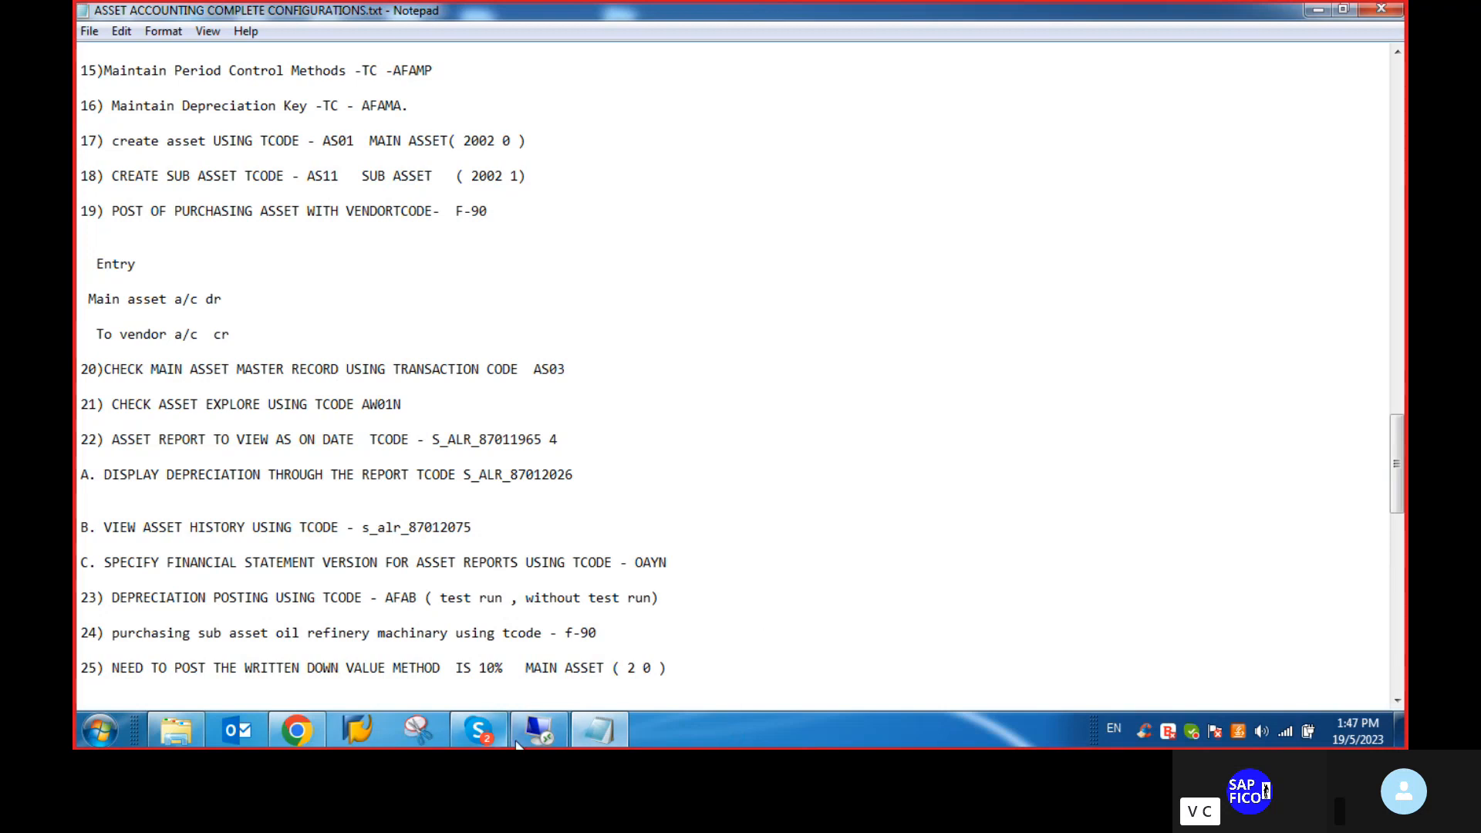
click(539, 729)
click(136, 74)
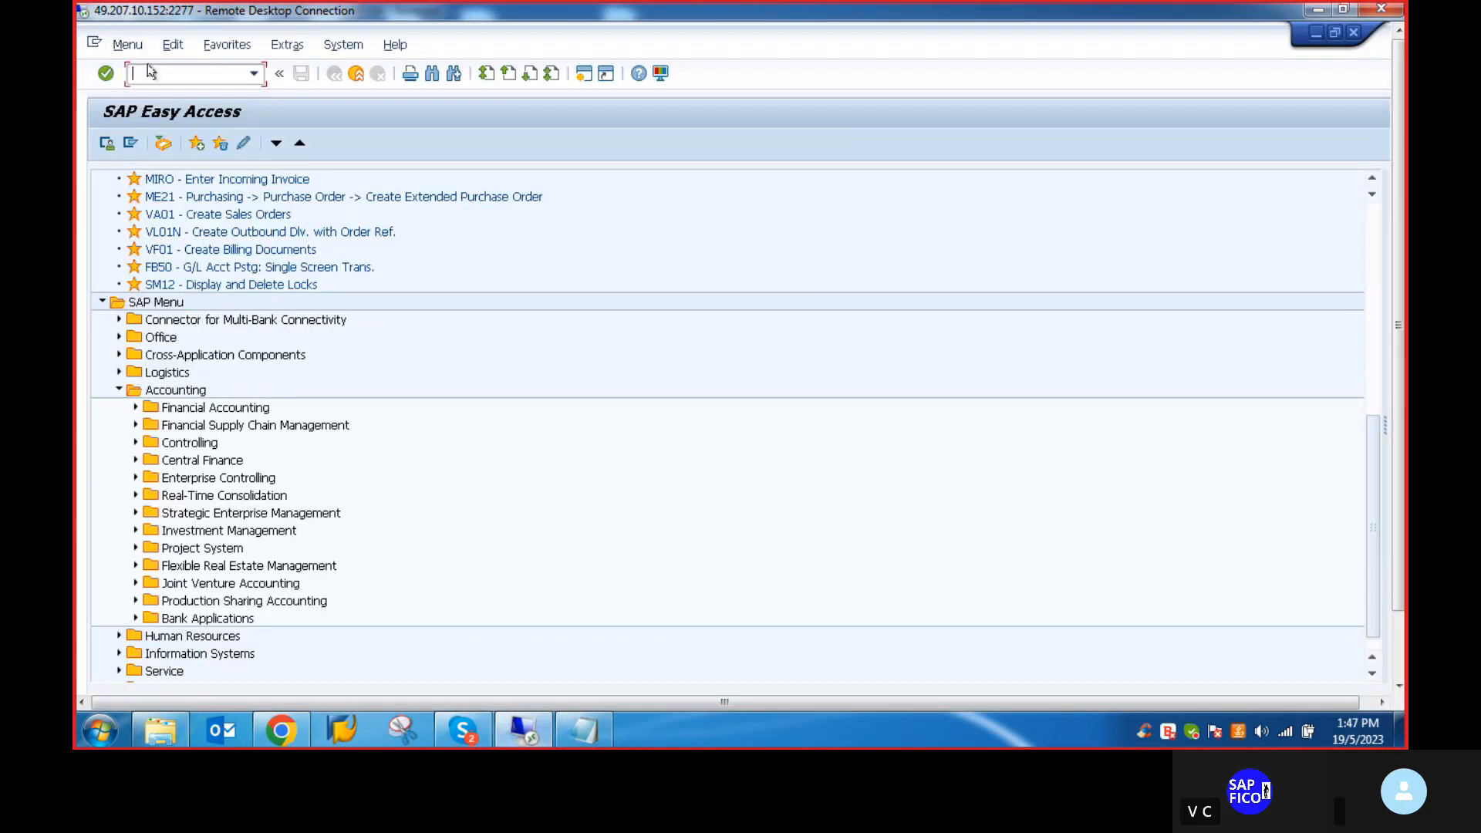
text(AFA)
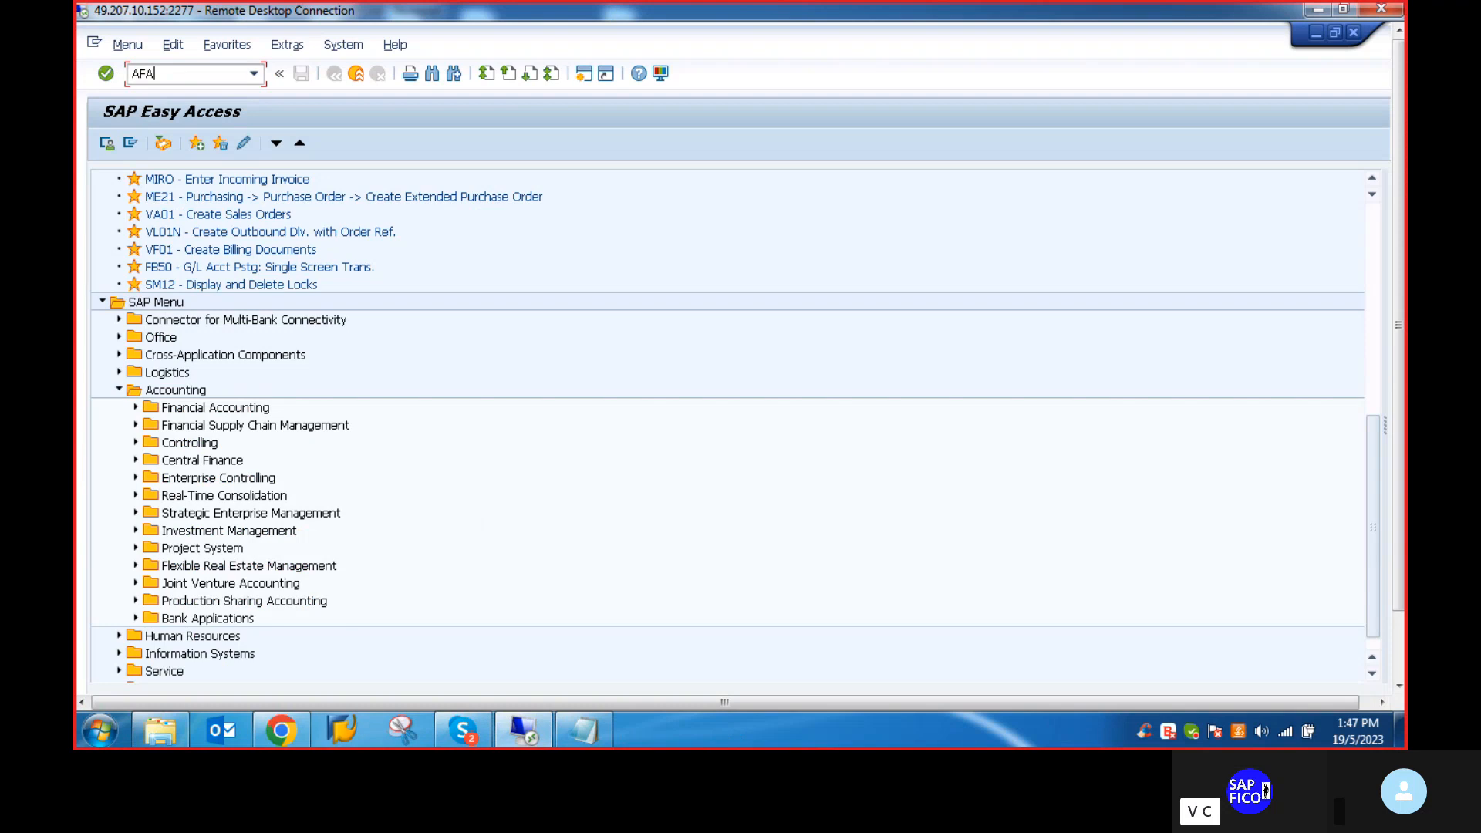
text(B)
key(Return)
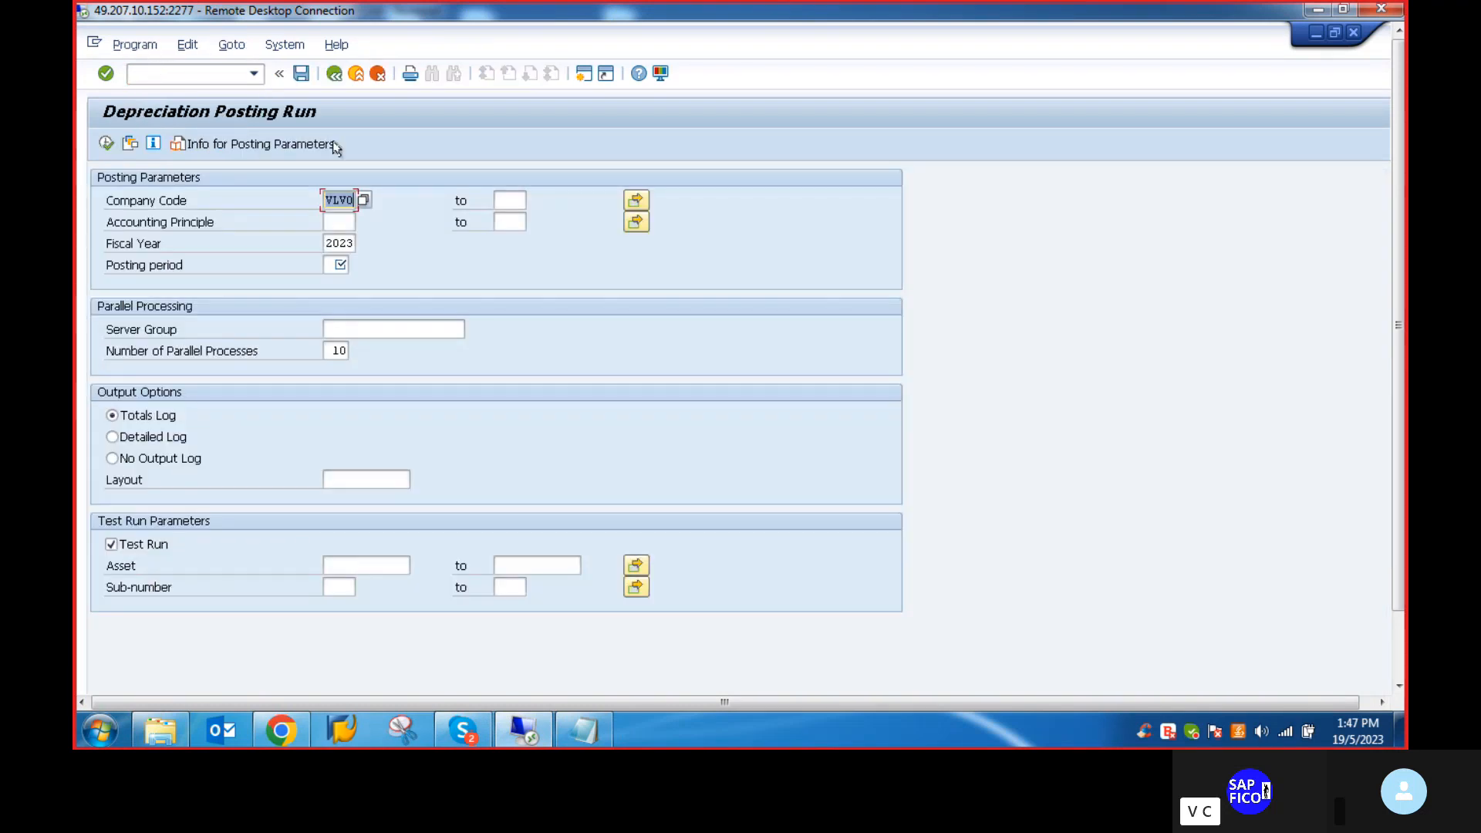
Set posting period 2 and choose main asset 2002 with sub-number 0 from the asset value list for the test run
click(332, 266)
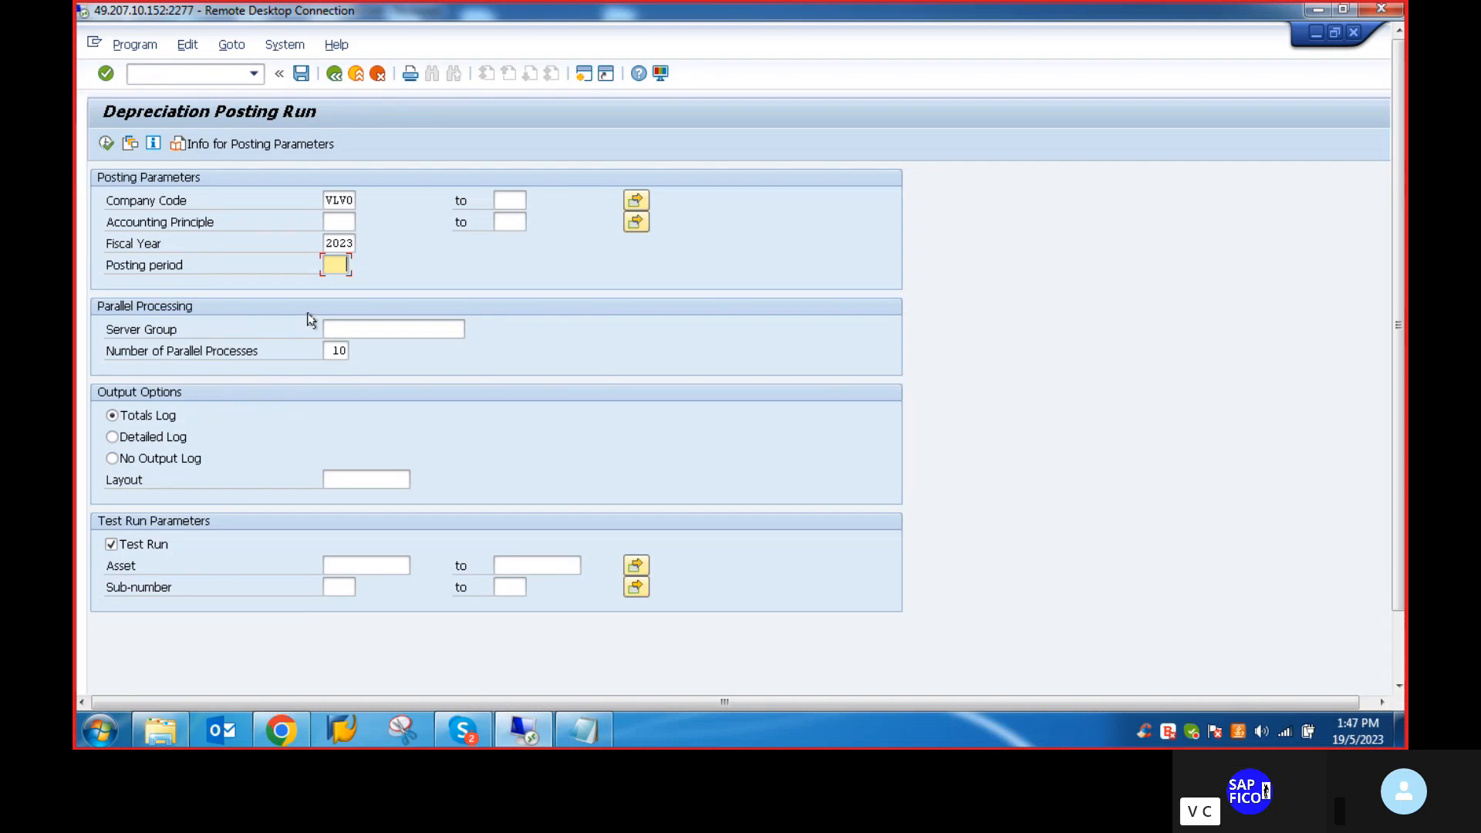
text(2)
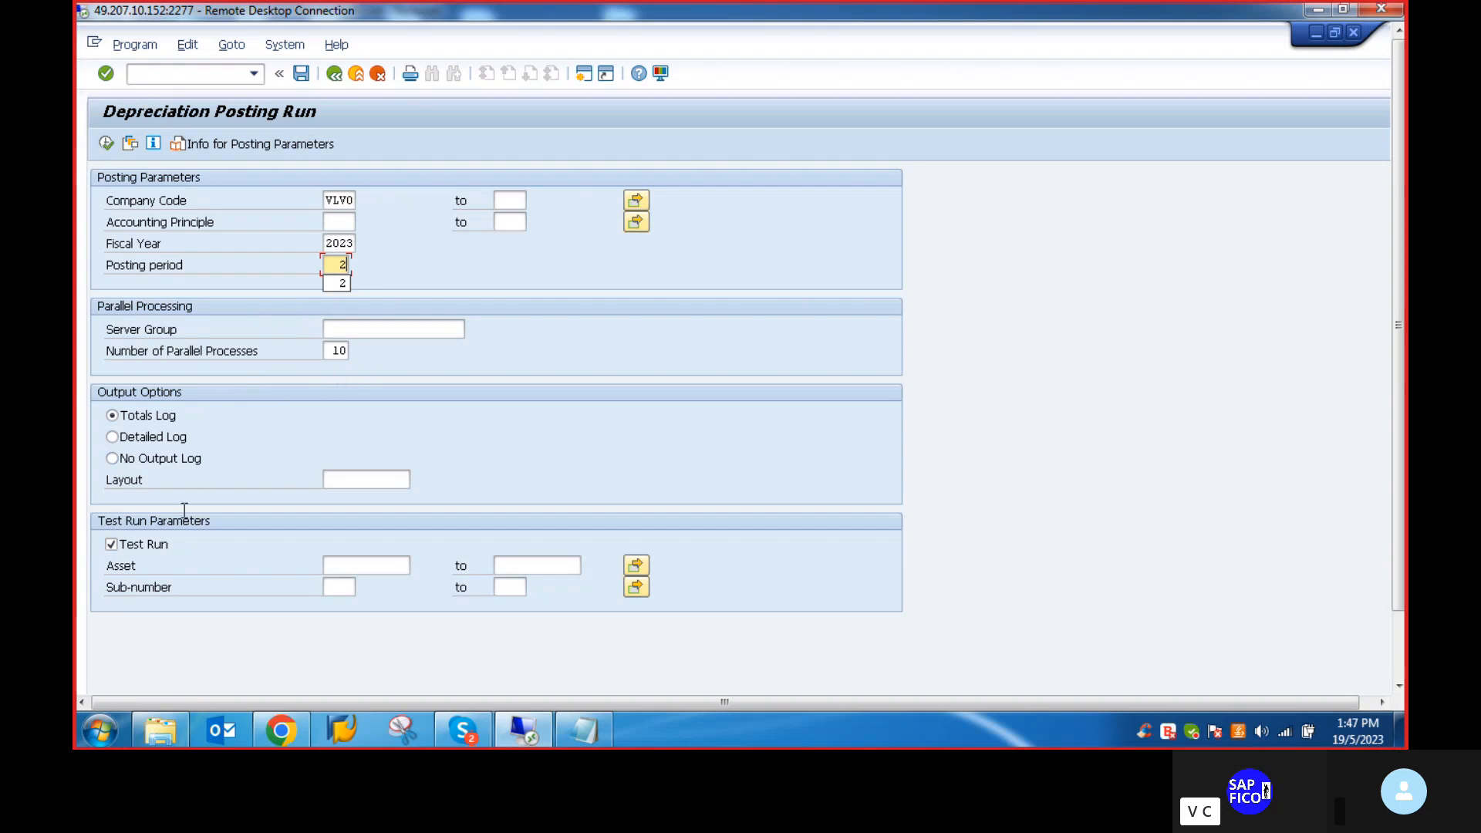
click(349, 567)
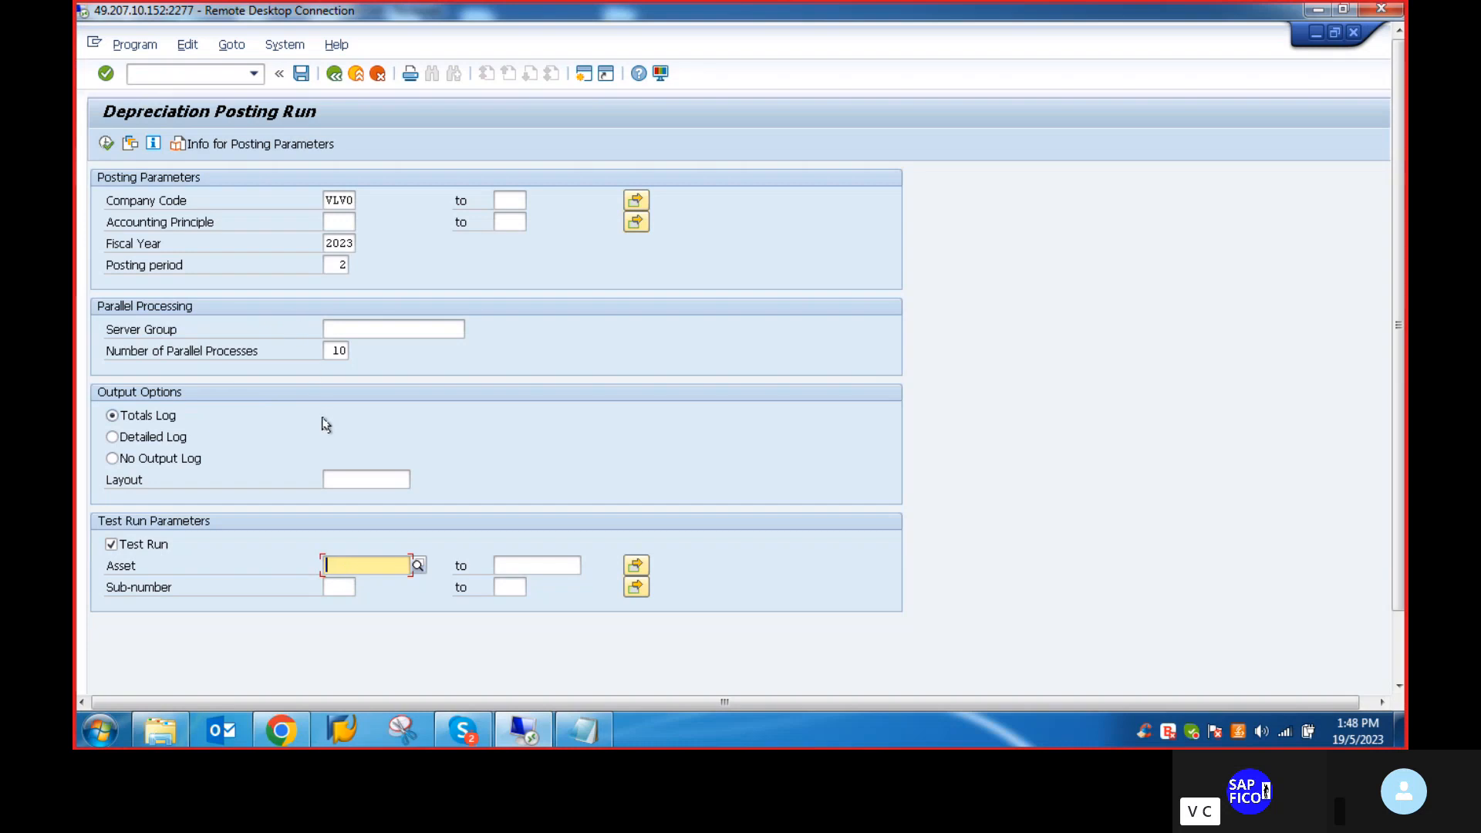
key(F4)
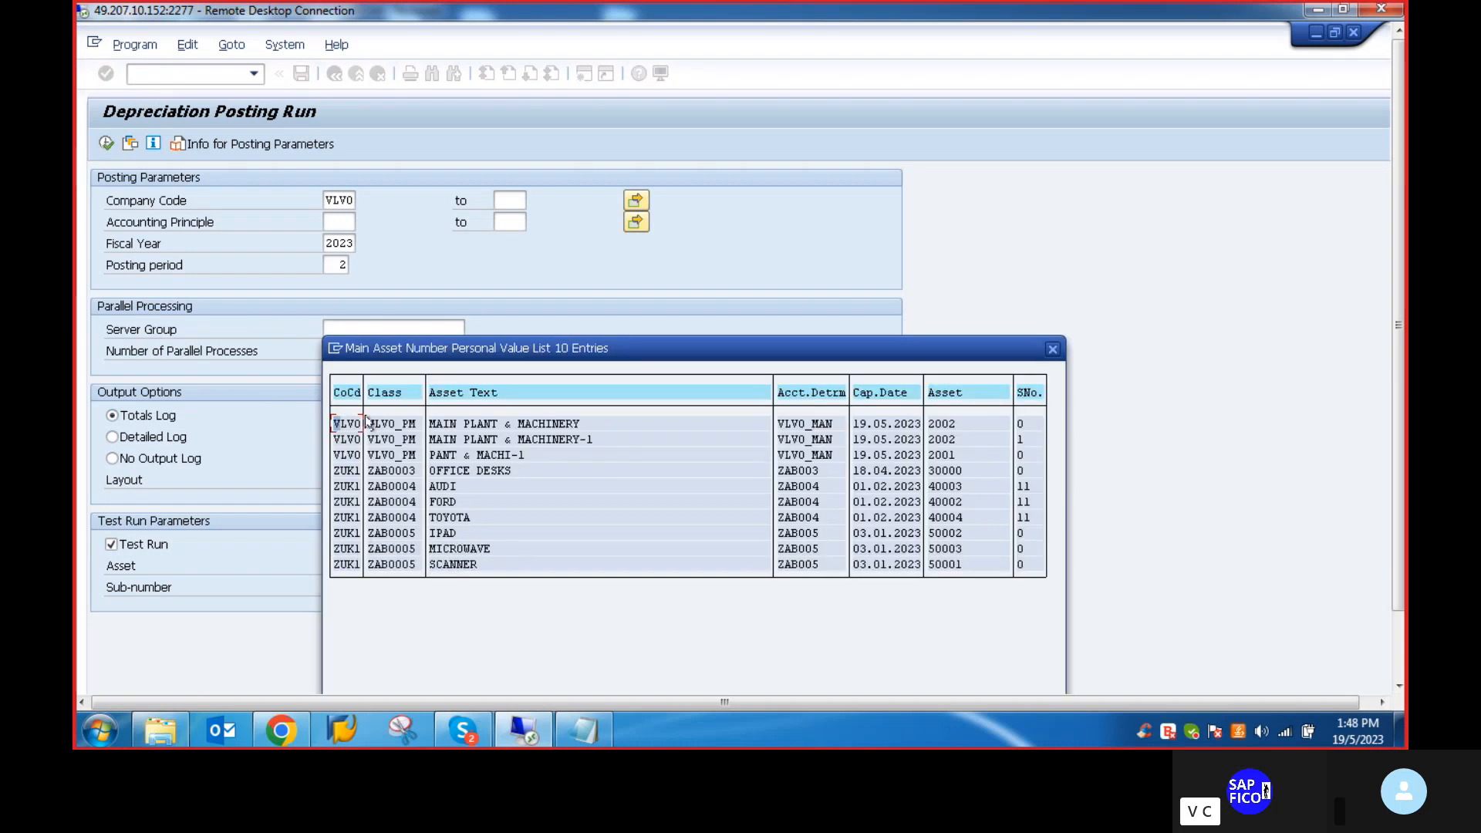
double_click(345, 425)
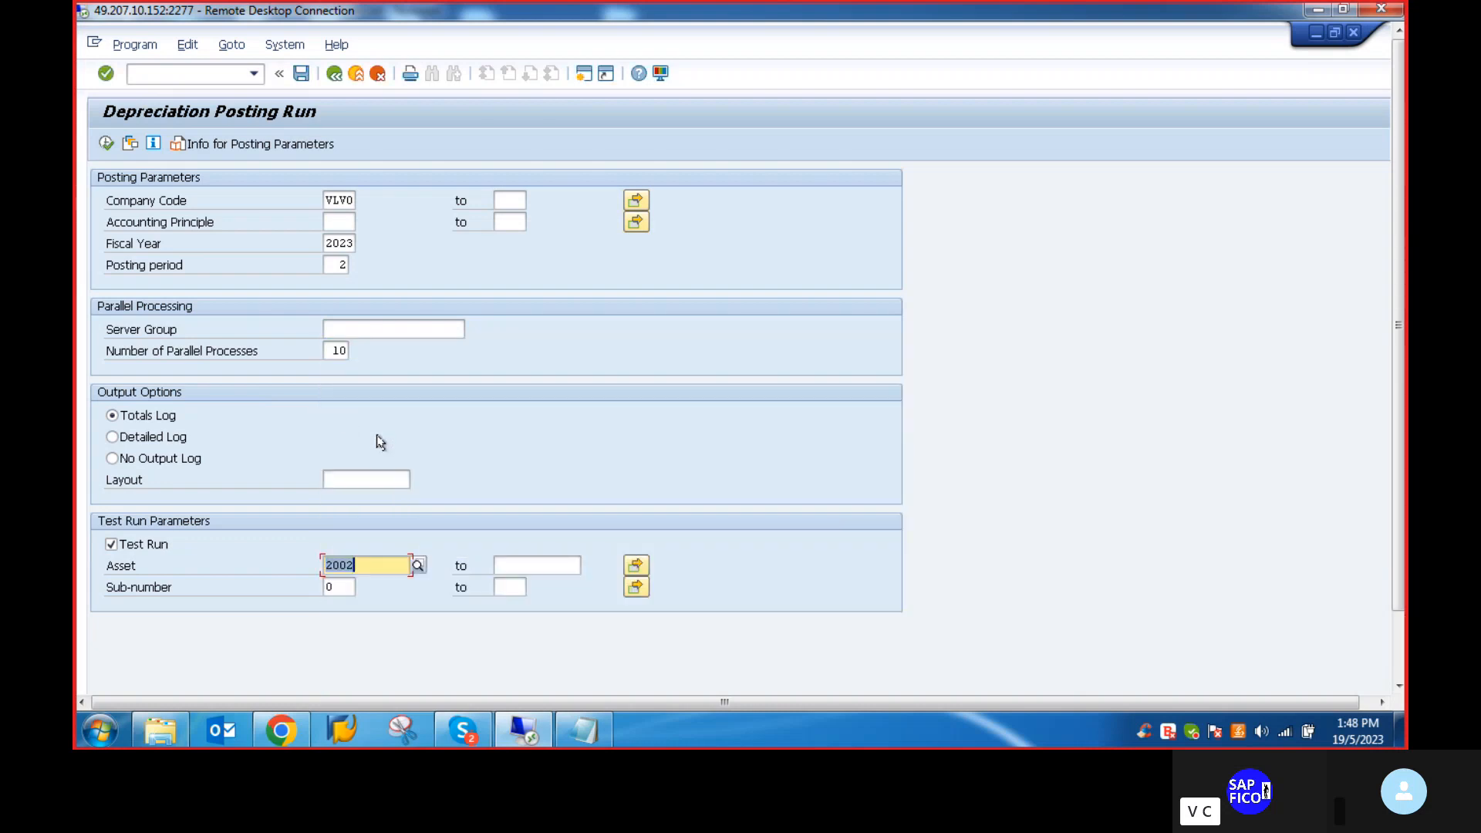
click(340, 587)
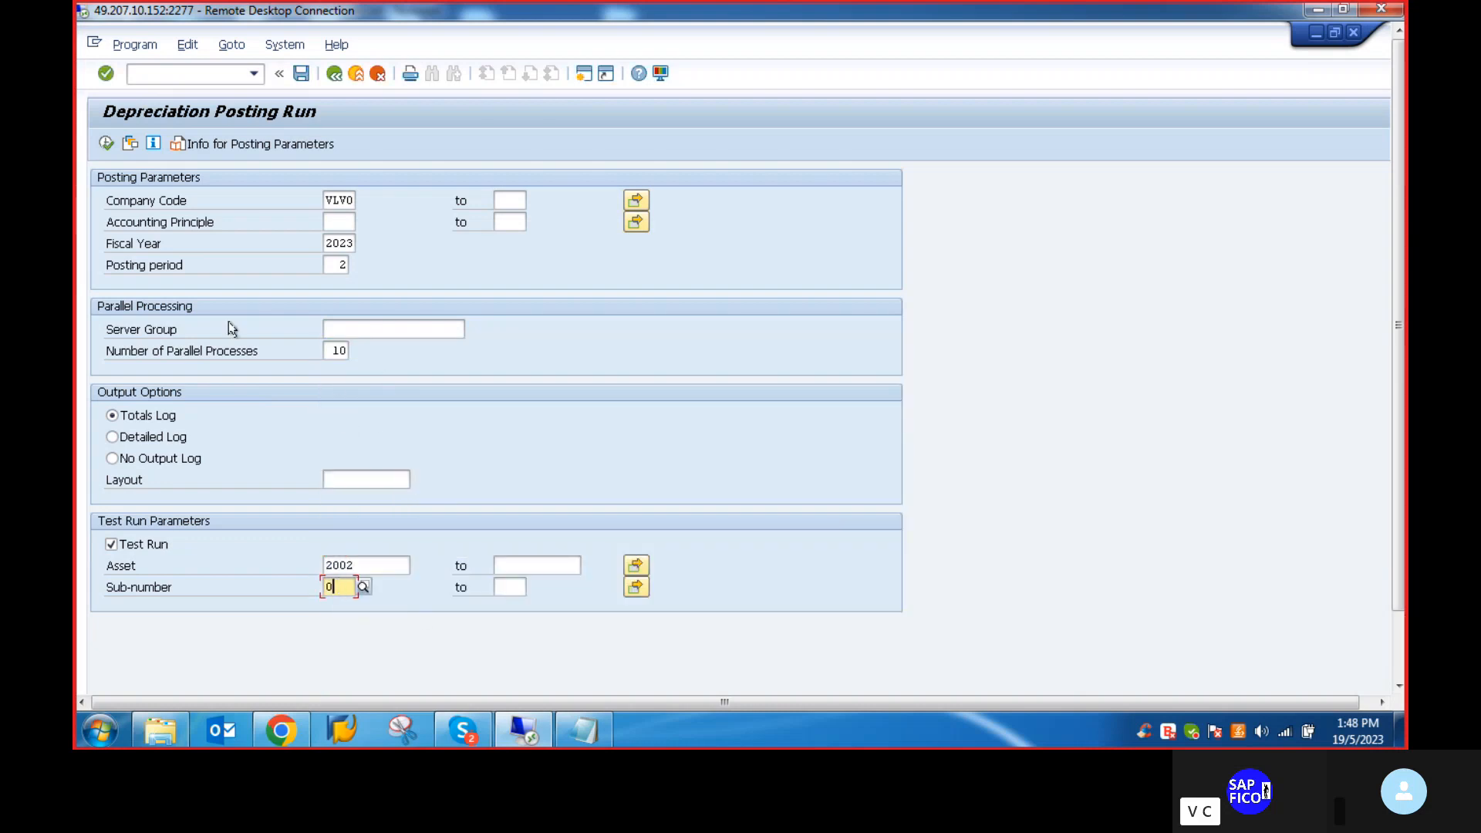
Execute the depreciation test run, accept the online processing limitation, review the log and return to the parameters
click(103, 145)
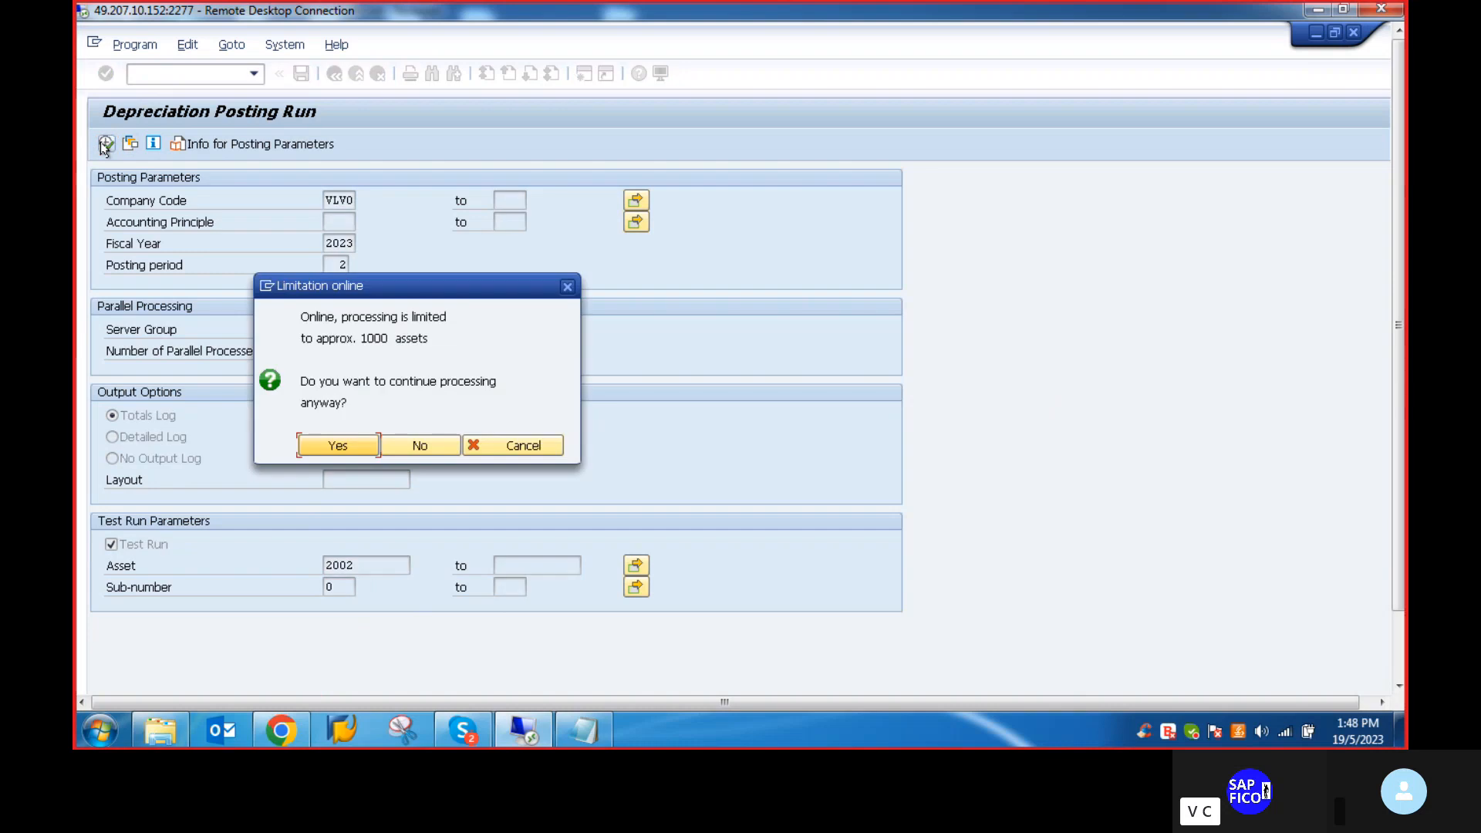
click(346, 444)
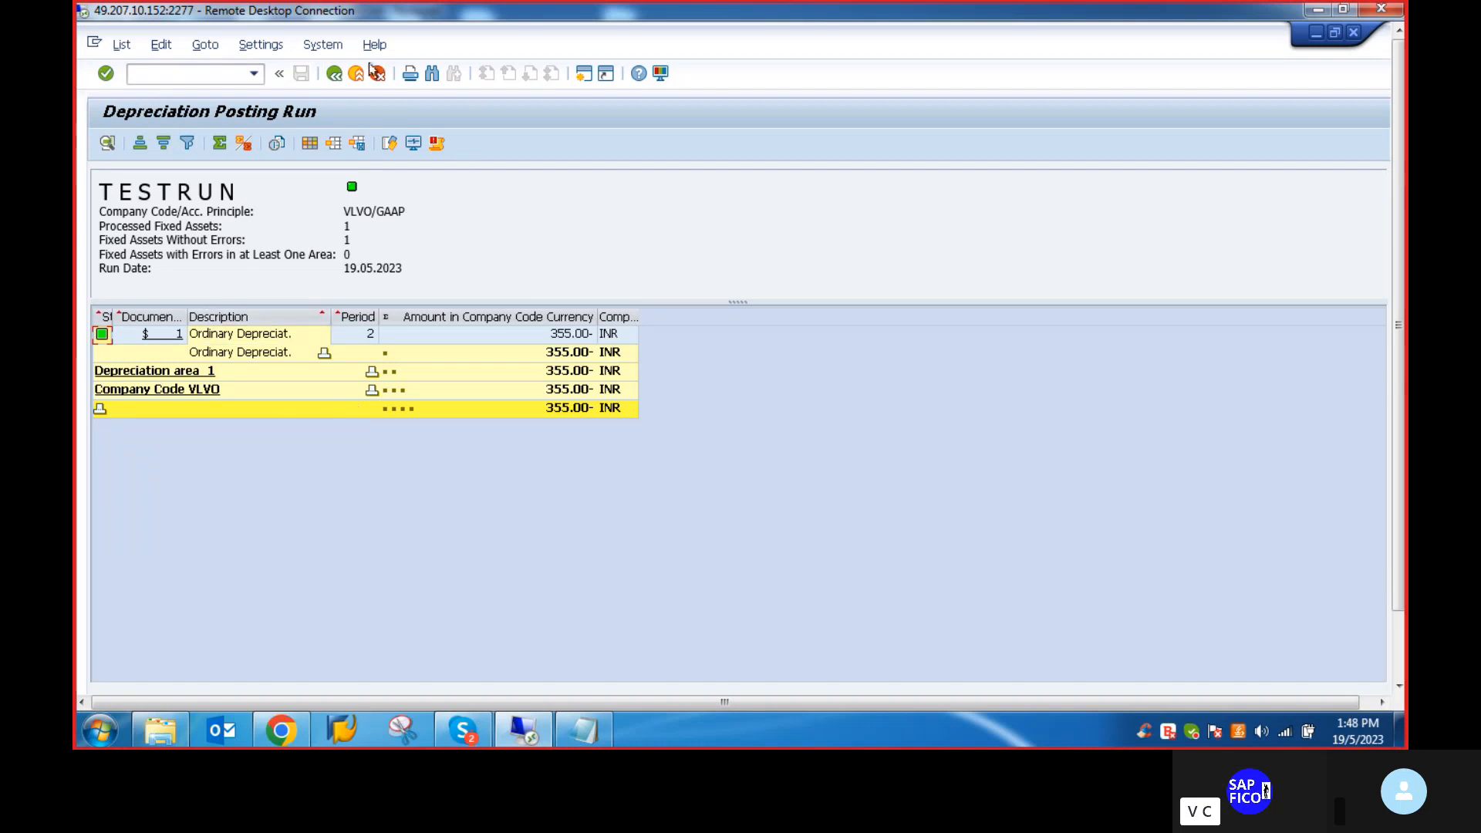
click(334, 74)
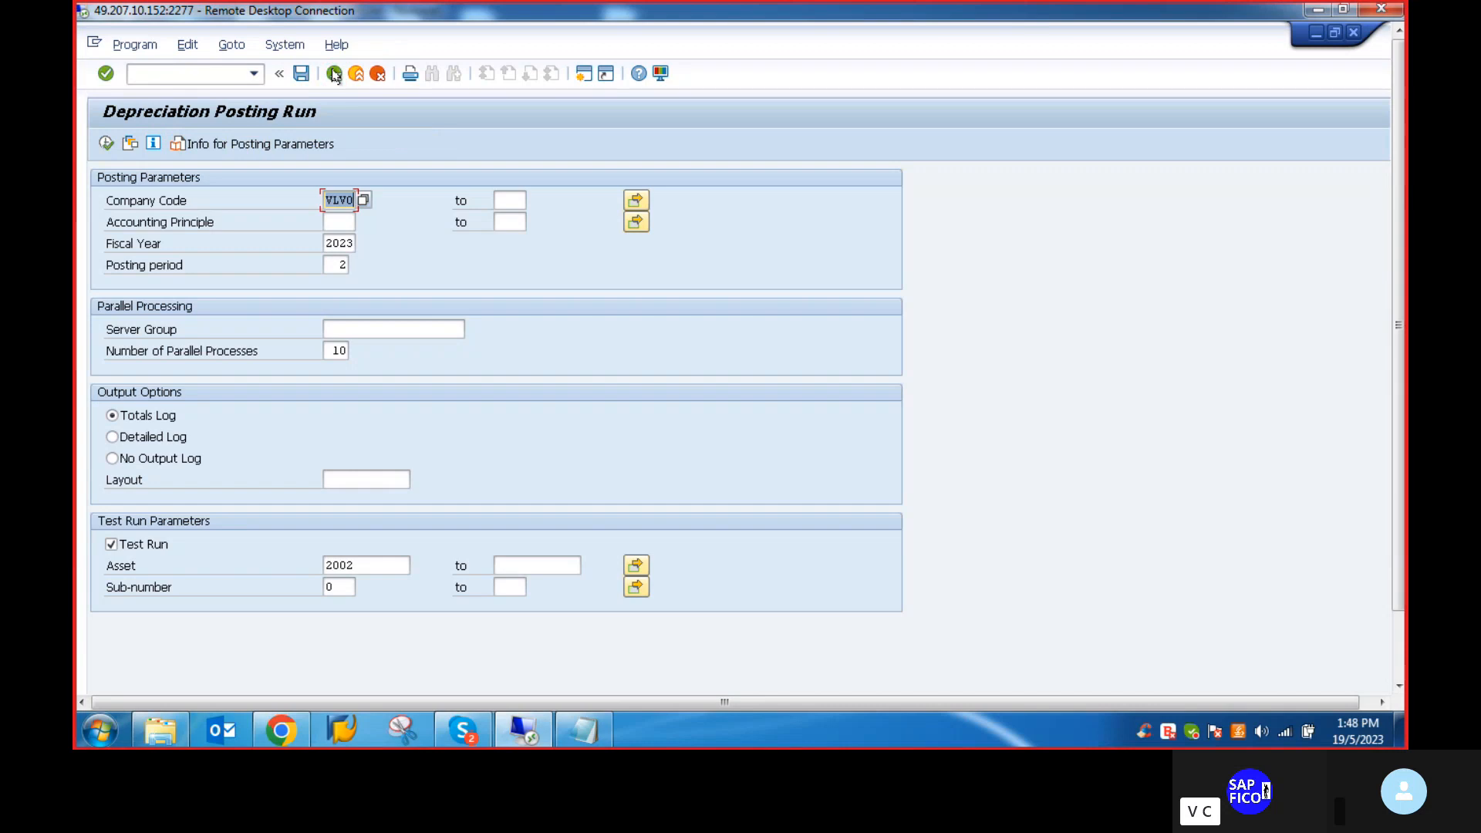
Clear the asset and sub-number test parameters and turn off the Test Run option
click(346, 586)
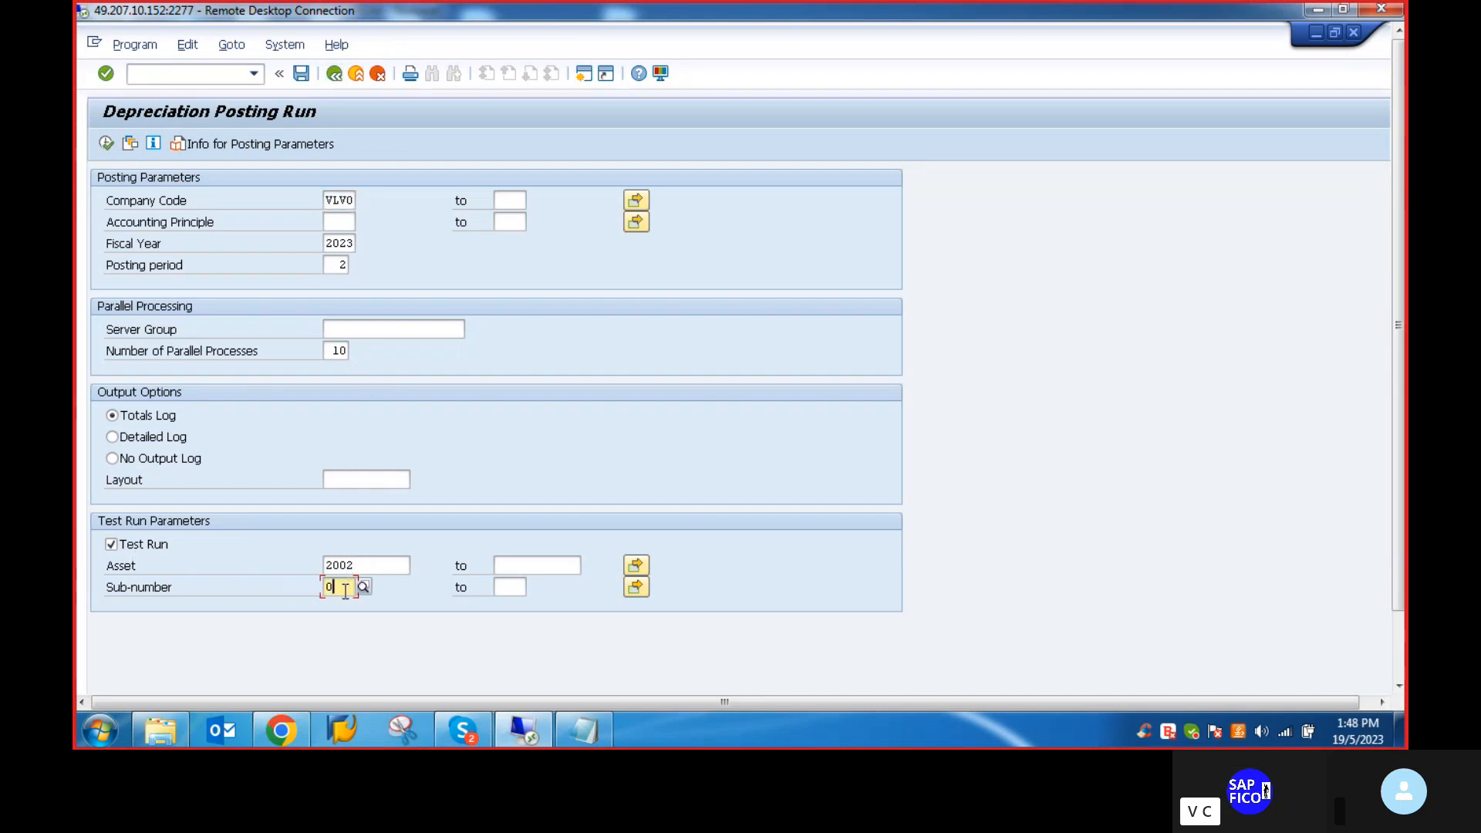
key(BackSpace)
click(356, 566)
key(BackSpace)
key(BackSpace)
key(BackSpace)
key(BackSpace)
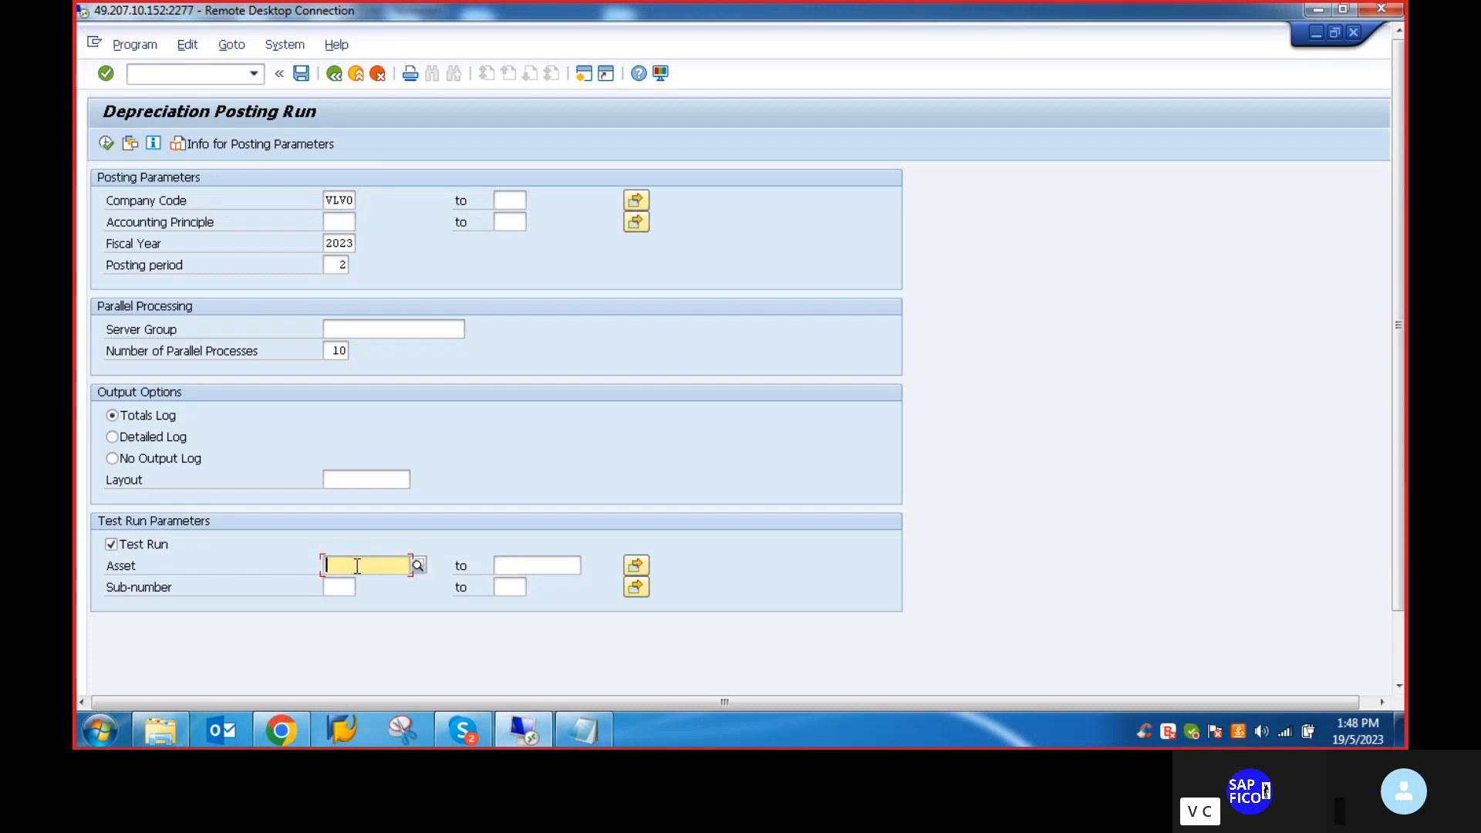
click(112, 544)
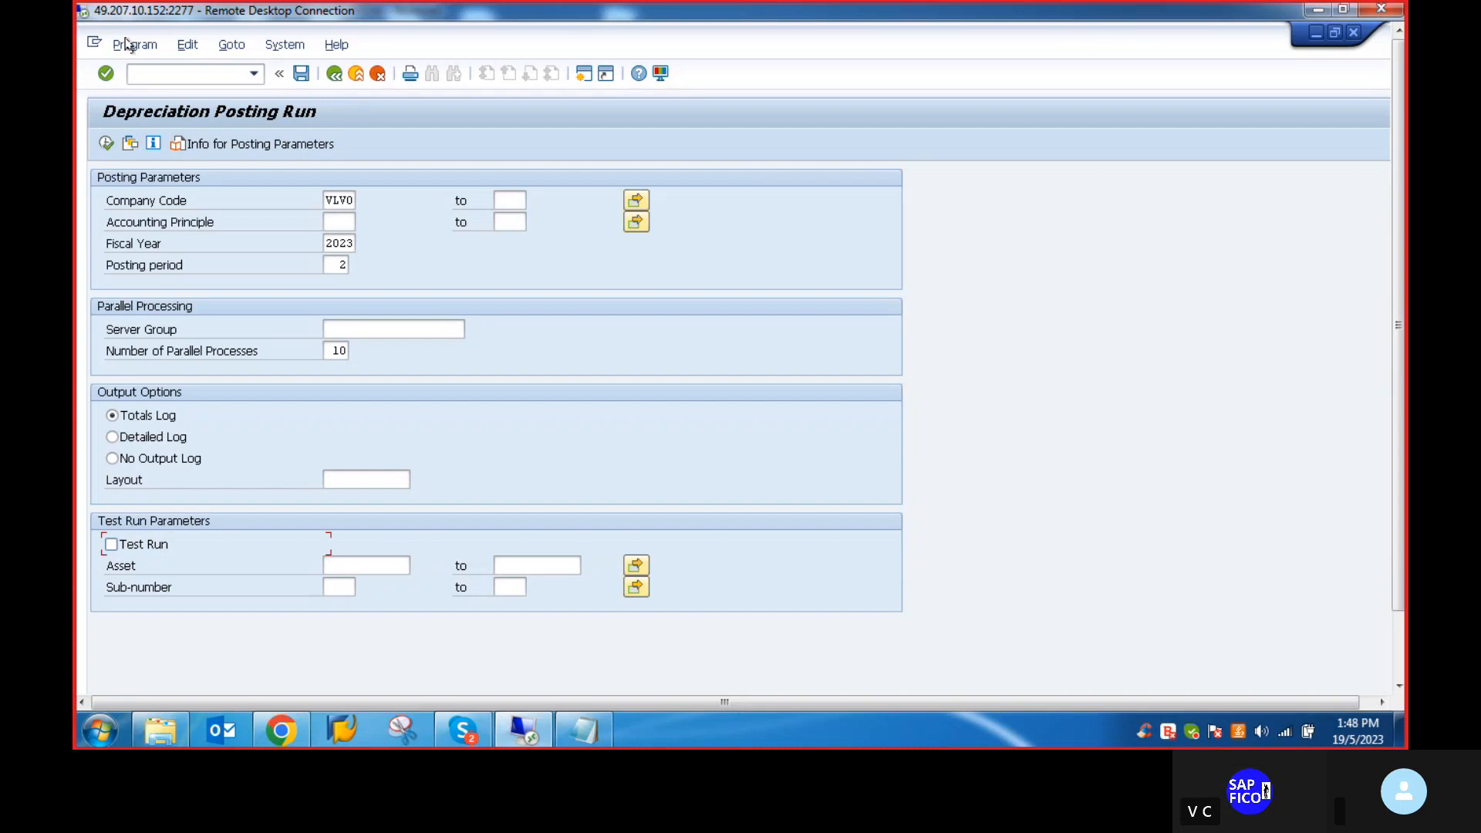
Execute the depreciation posting run in the background with output device LP01 and an immediate start, and check the status message
click(133, 45)
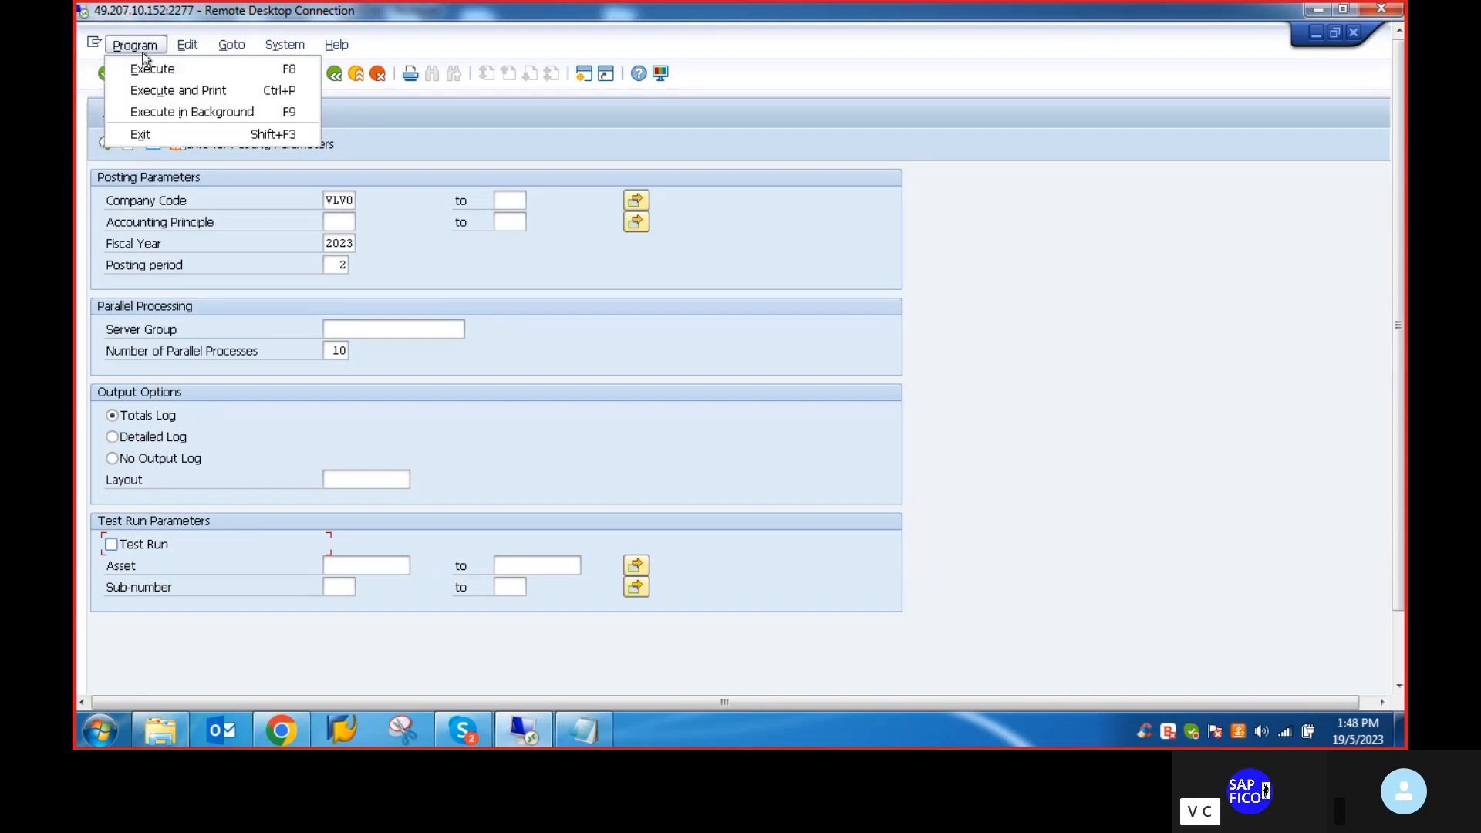
click(170, 108)
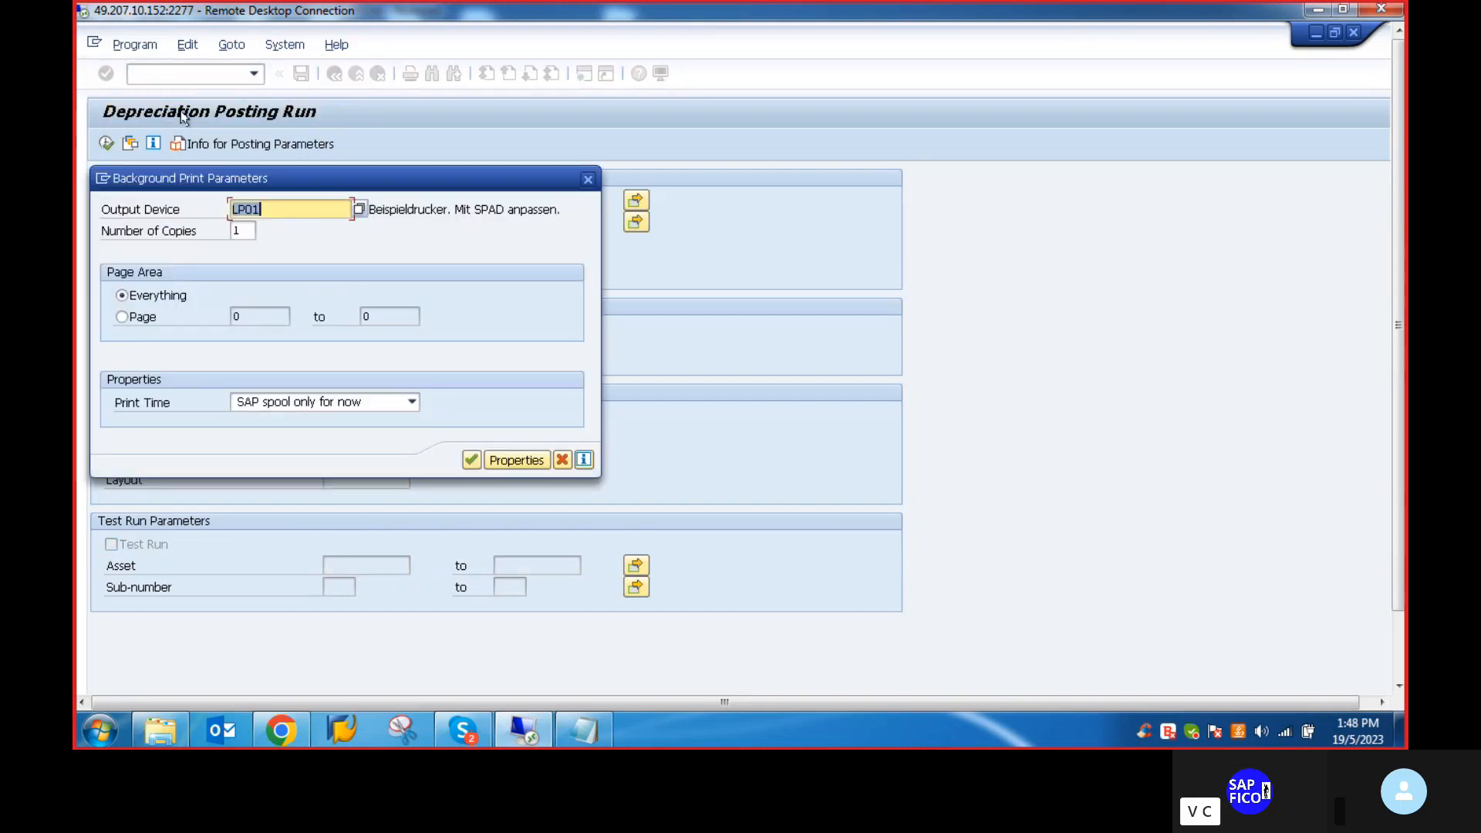
click(471, 460)
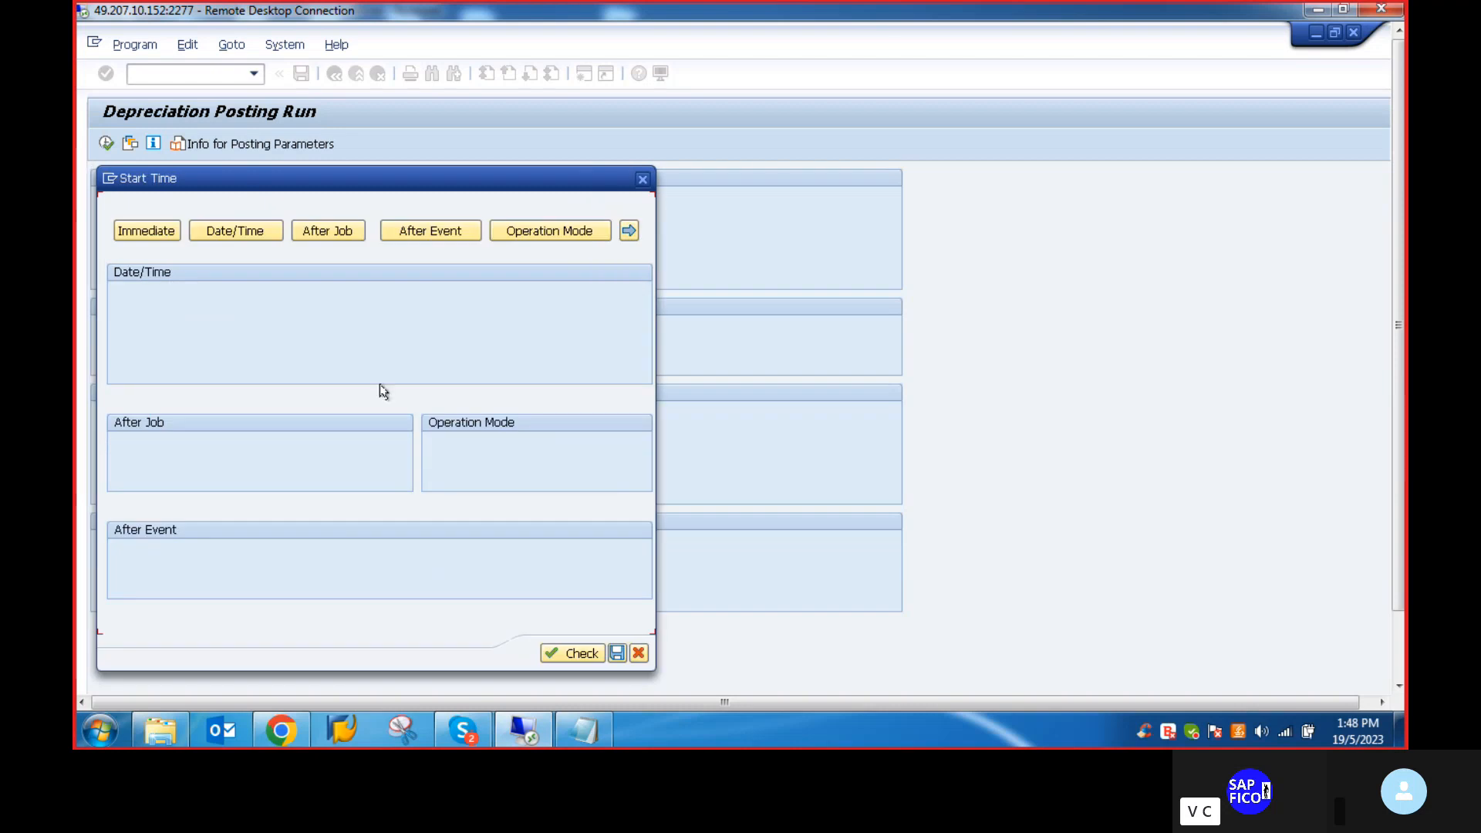
click(146, 235)
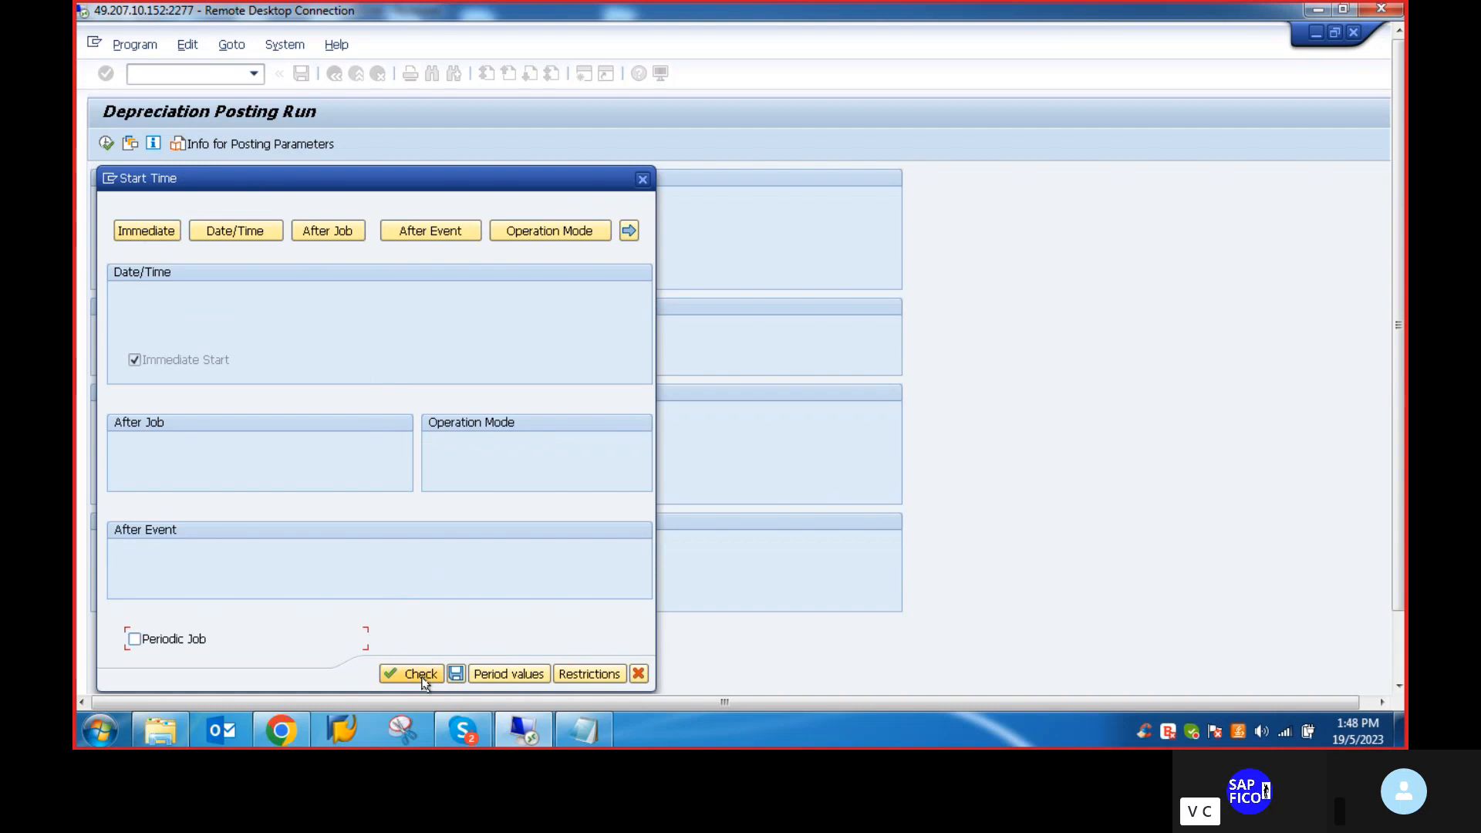
click(456, 675)
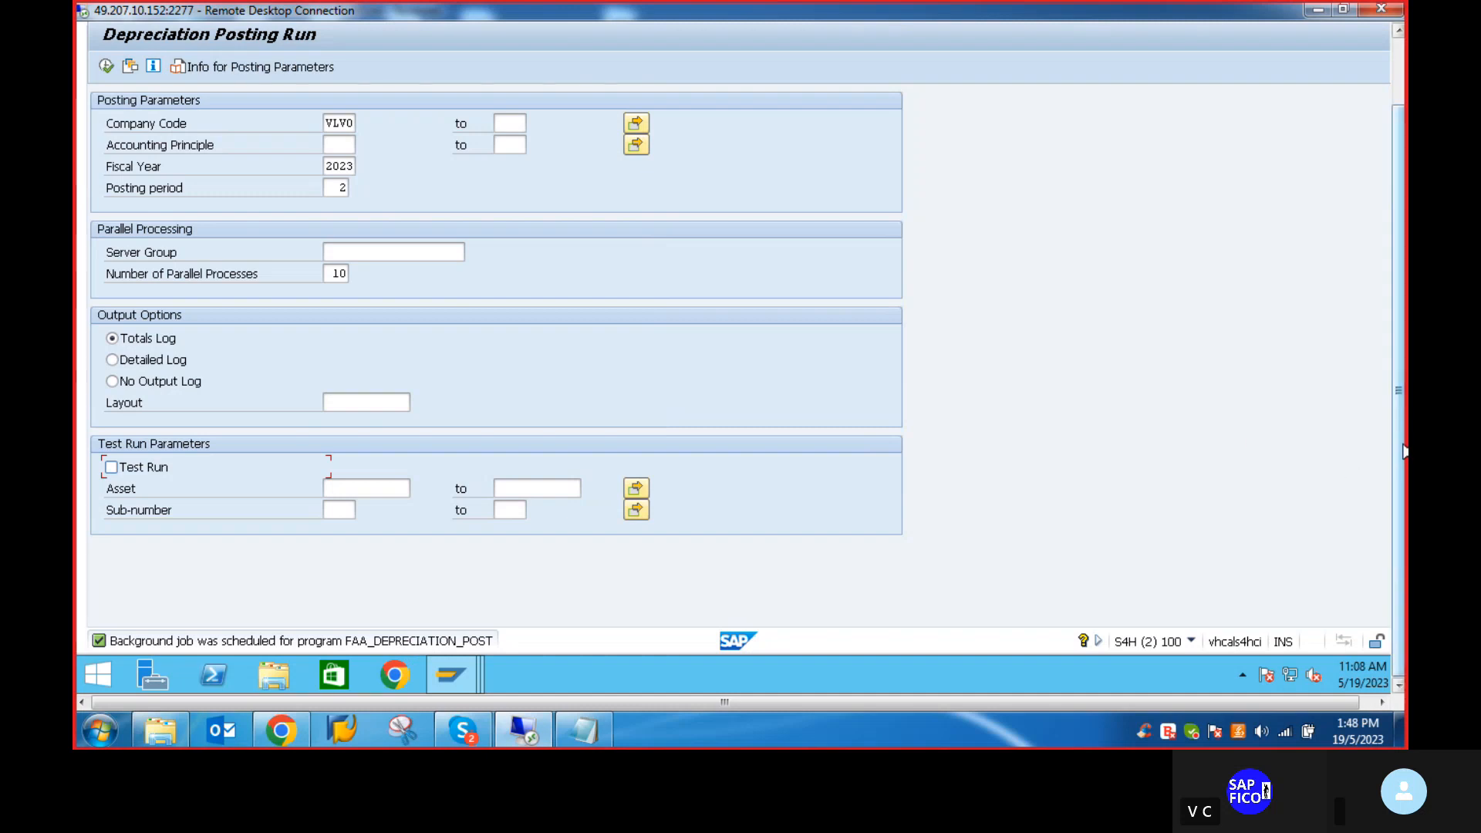
drag(1403, 459, 1405, 237)
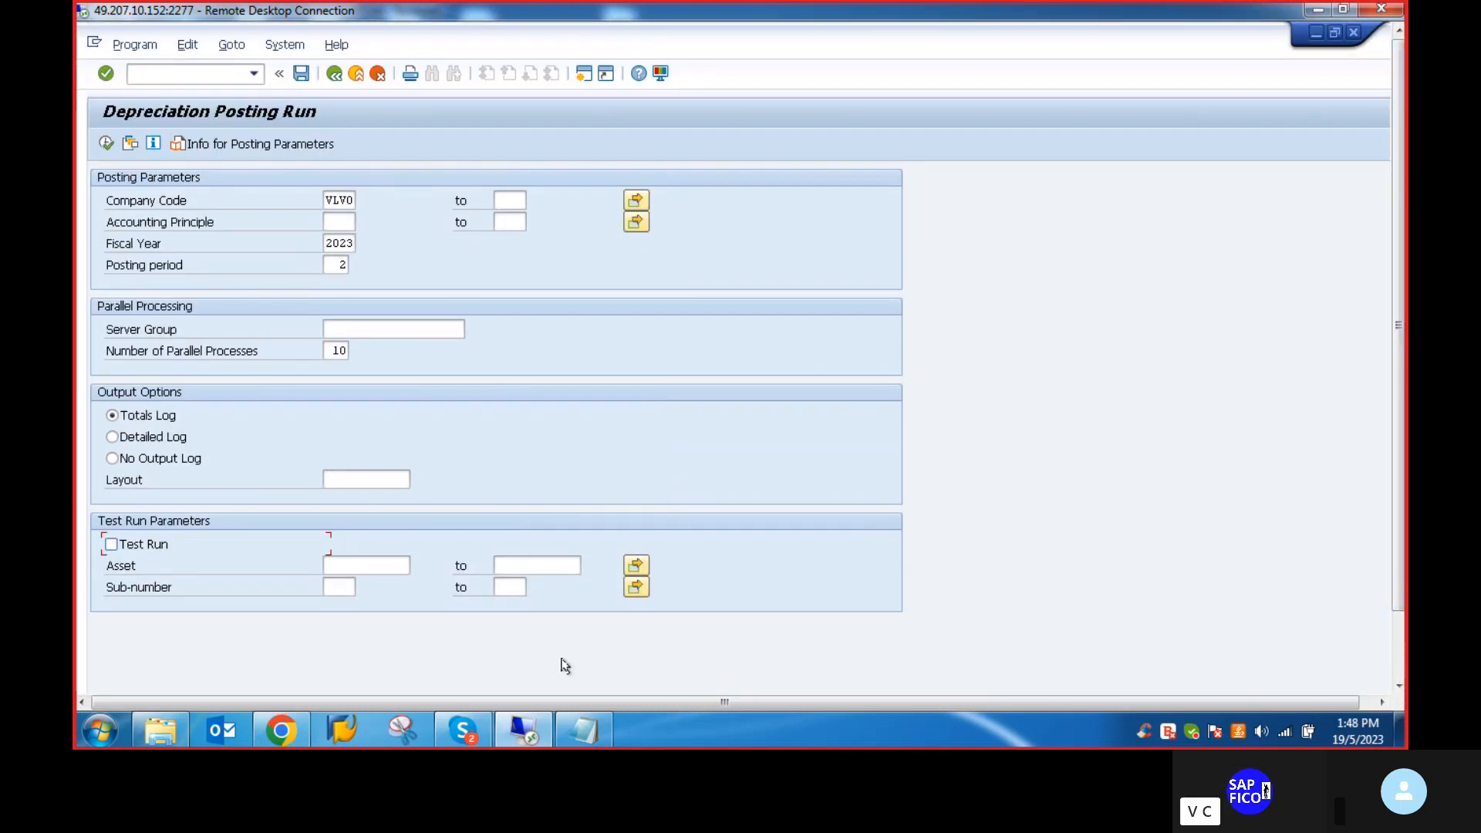
drag(1404, 390, 1404, 456)
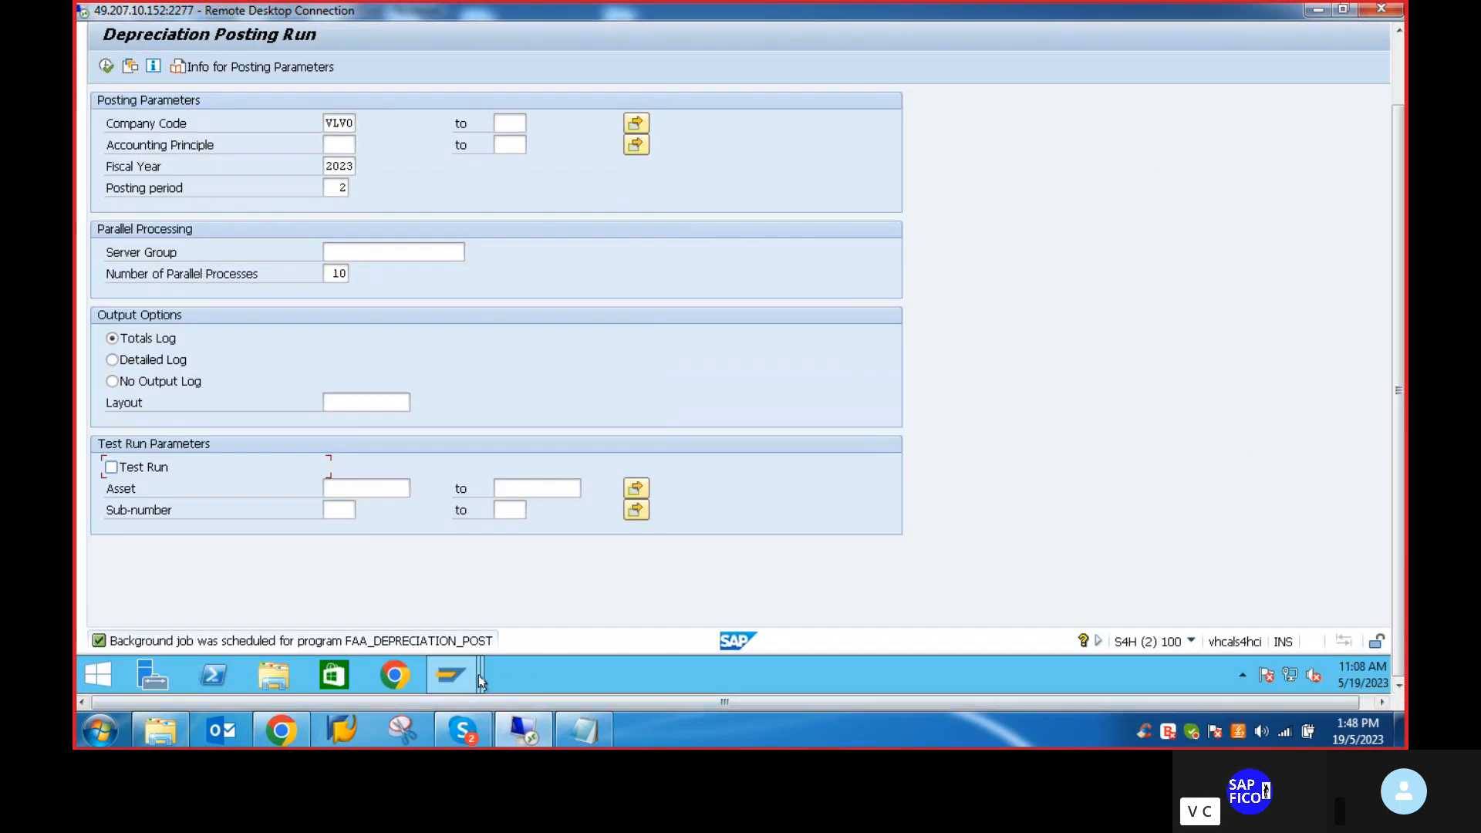
Switch to the Asset Explorer session, refresh main asset 2002 and check its posted book depreciation values for 2023
mouse_move(455, 675)
click(414, 568)
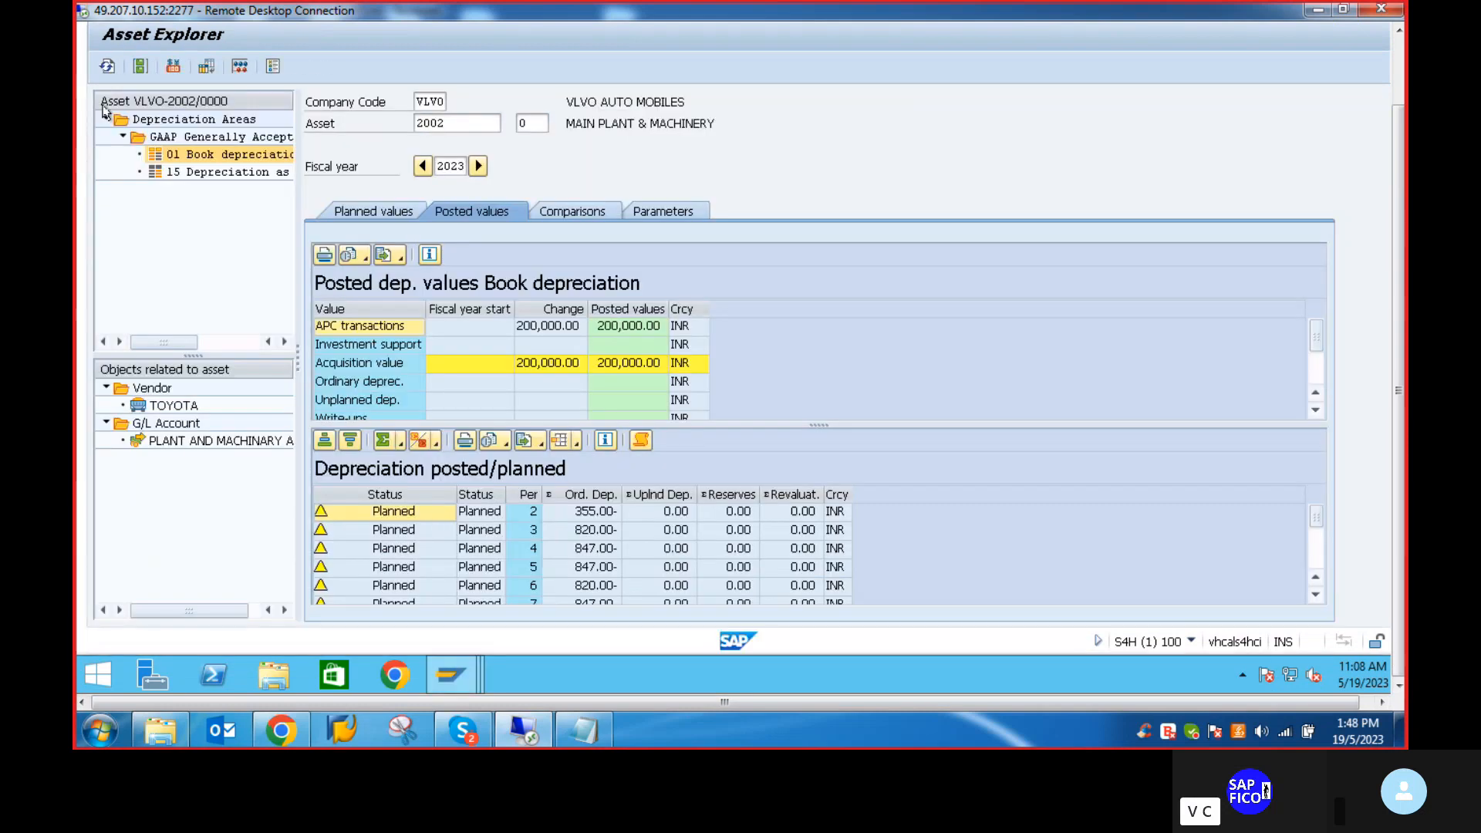
drag(1403, 158, 1401, 129)
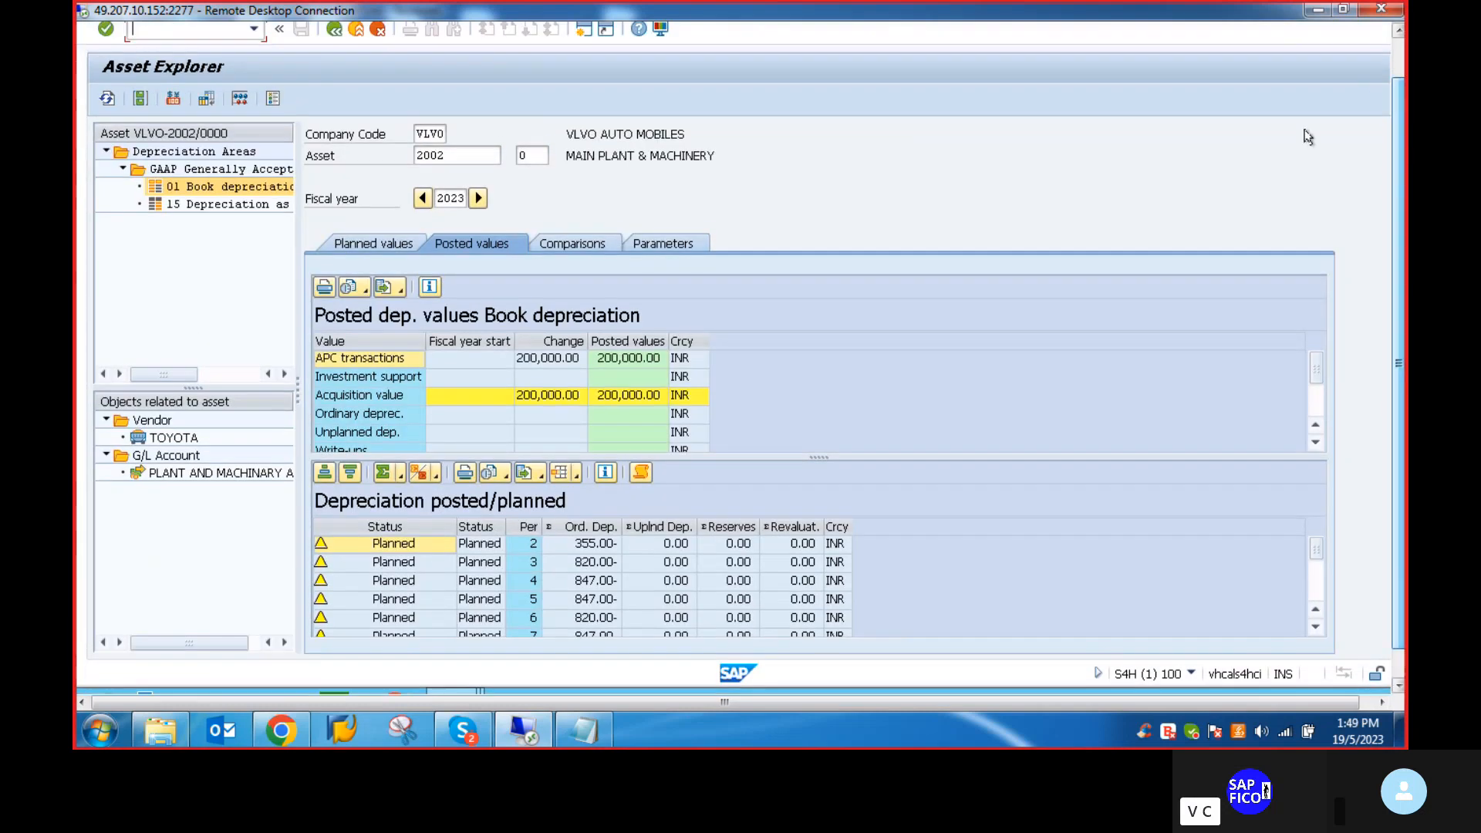
click(108, 100)
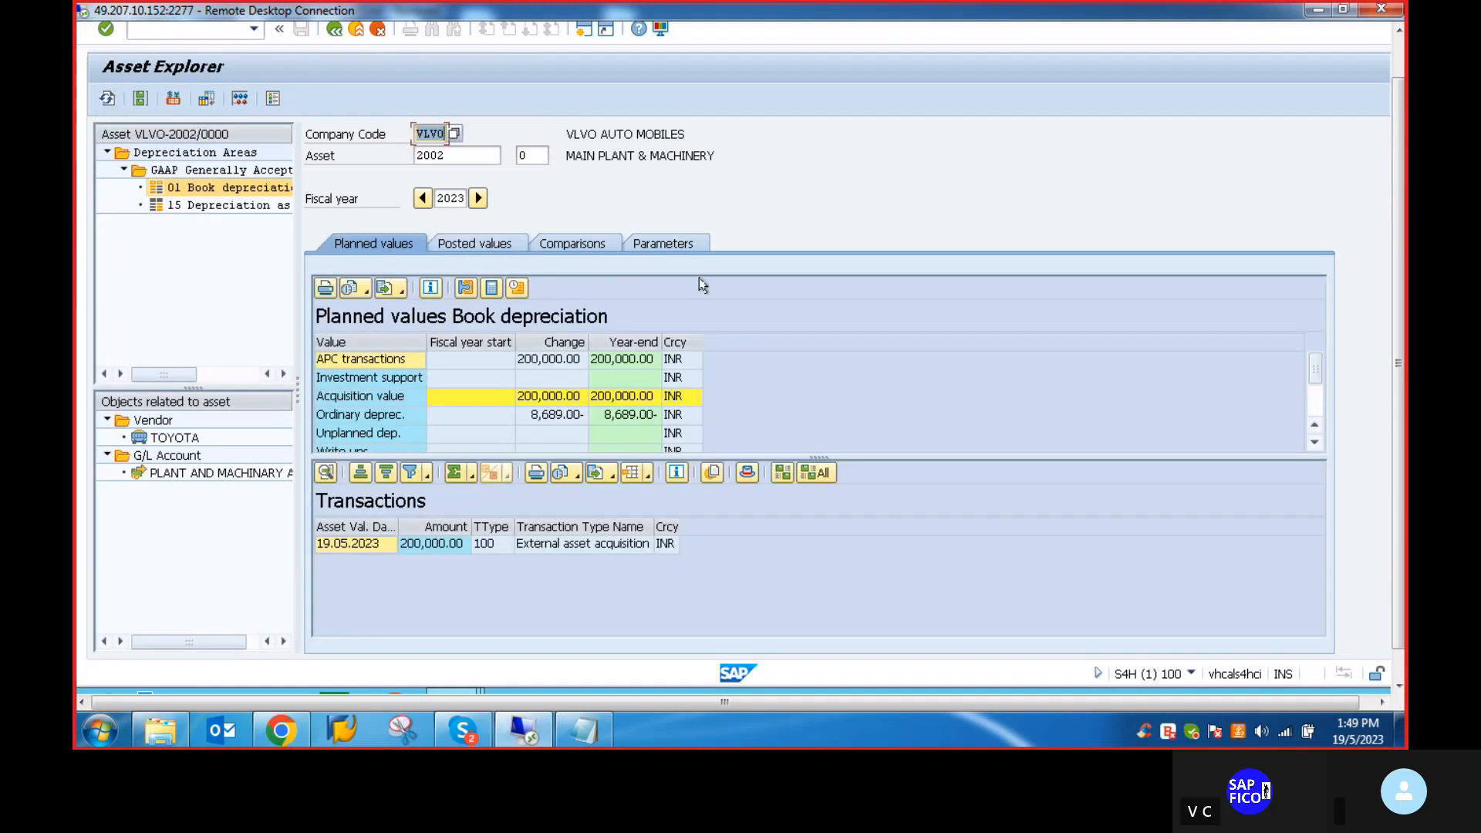
click(463, 246)
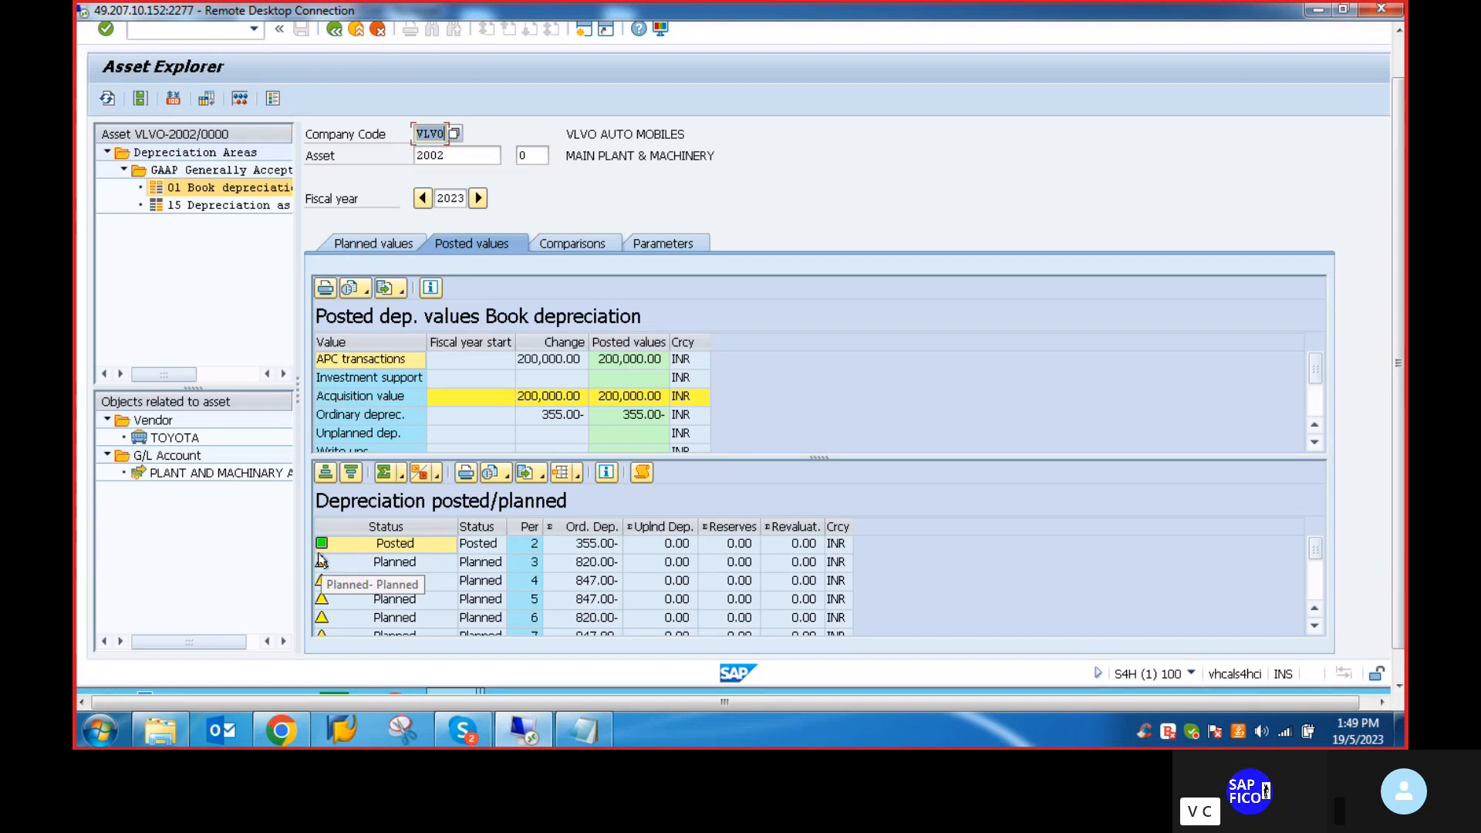
Open the depreciation posting run monitor from the period 2 depreciation line, review it and return to the asset's posted values
double_click(380, 546)
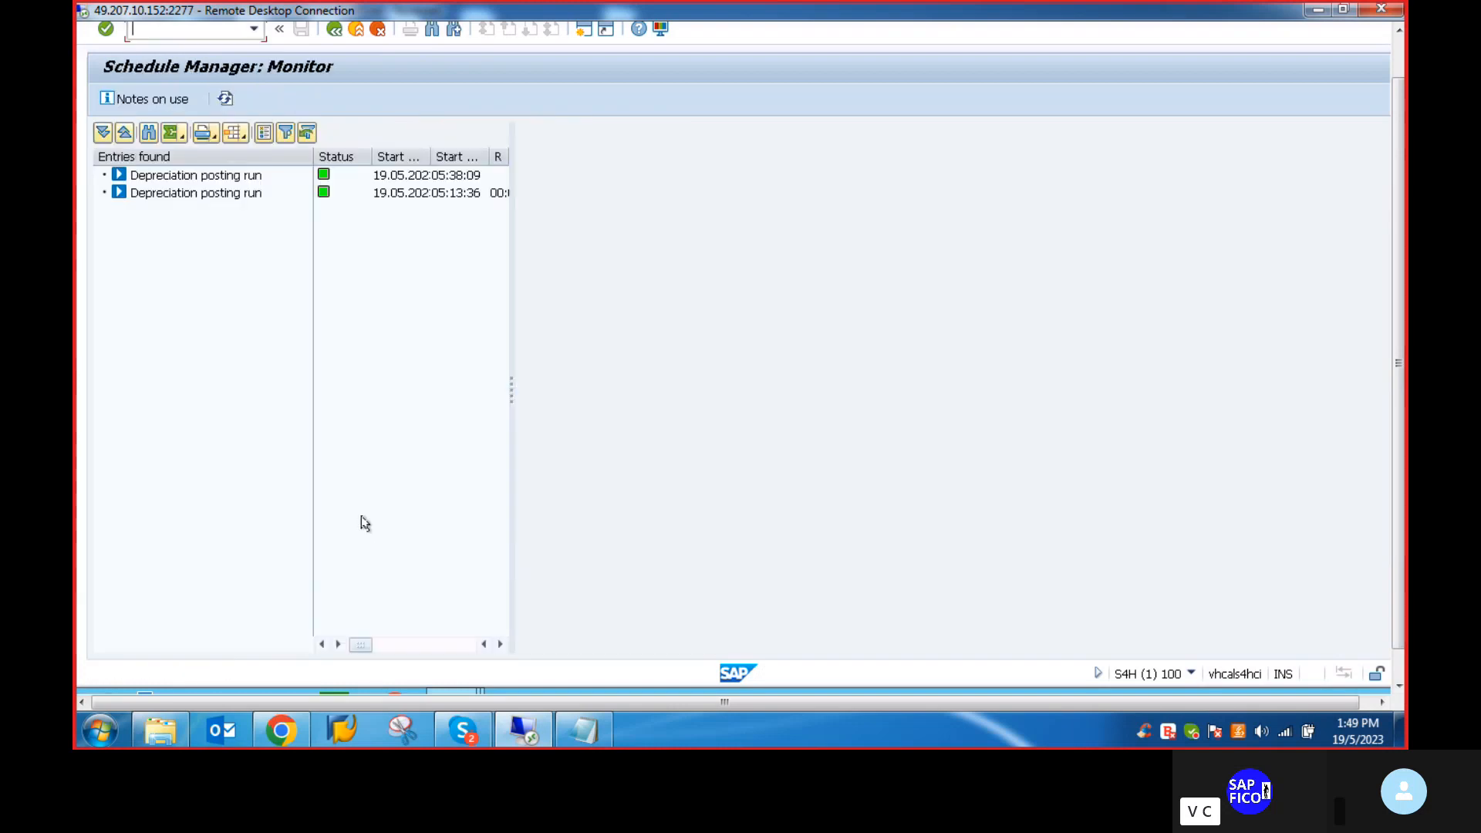
click(334, 29)
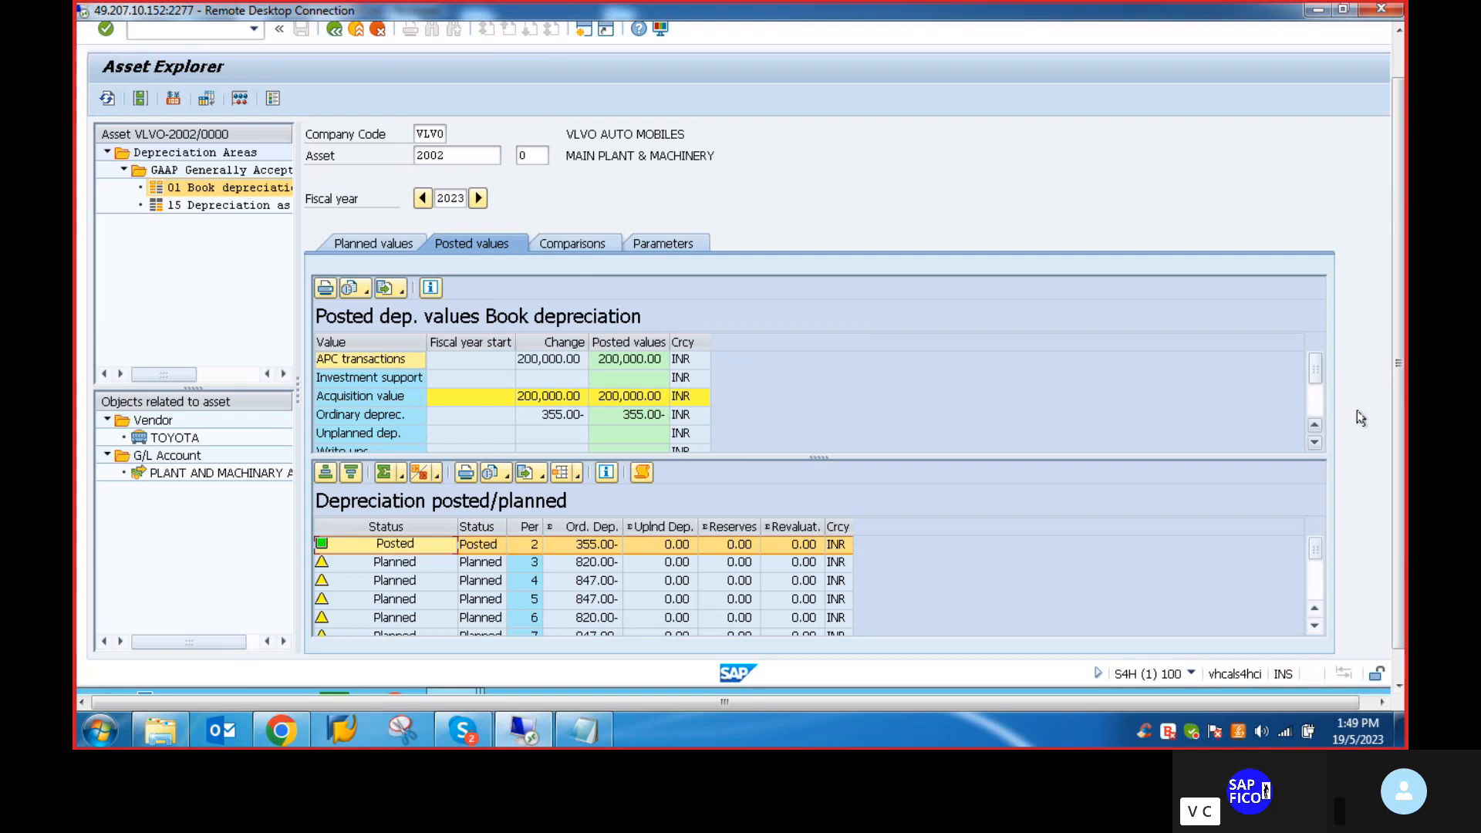
drag(1398, 429, 1397, 478)
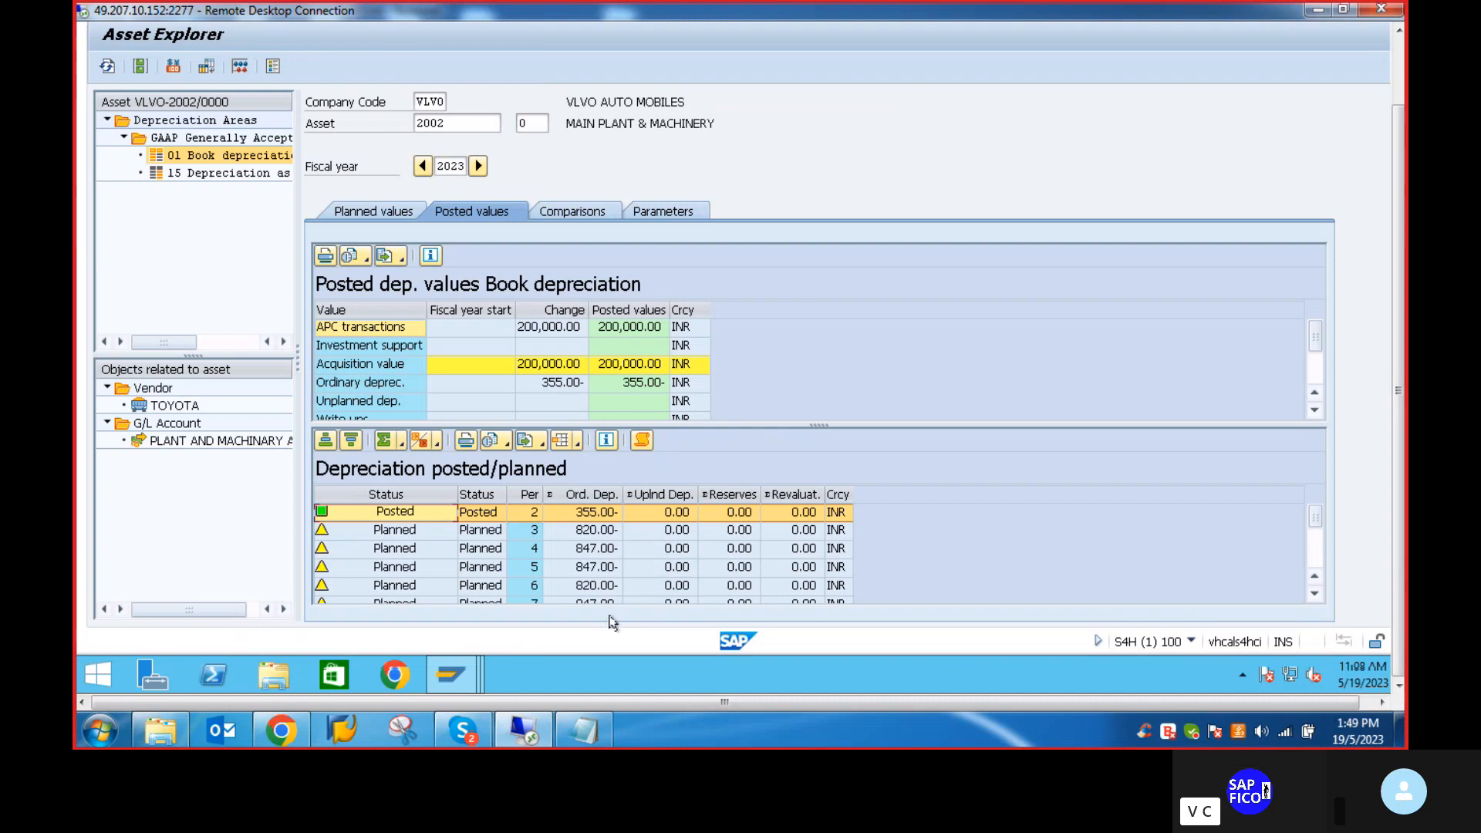
click(463, 730)
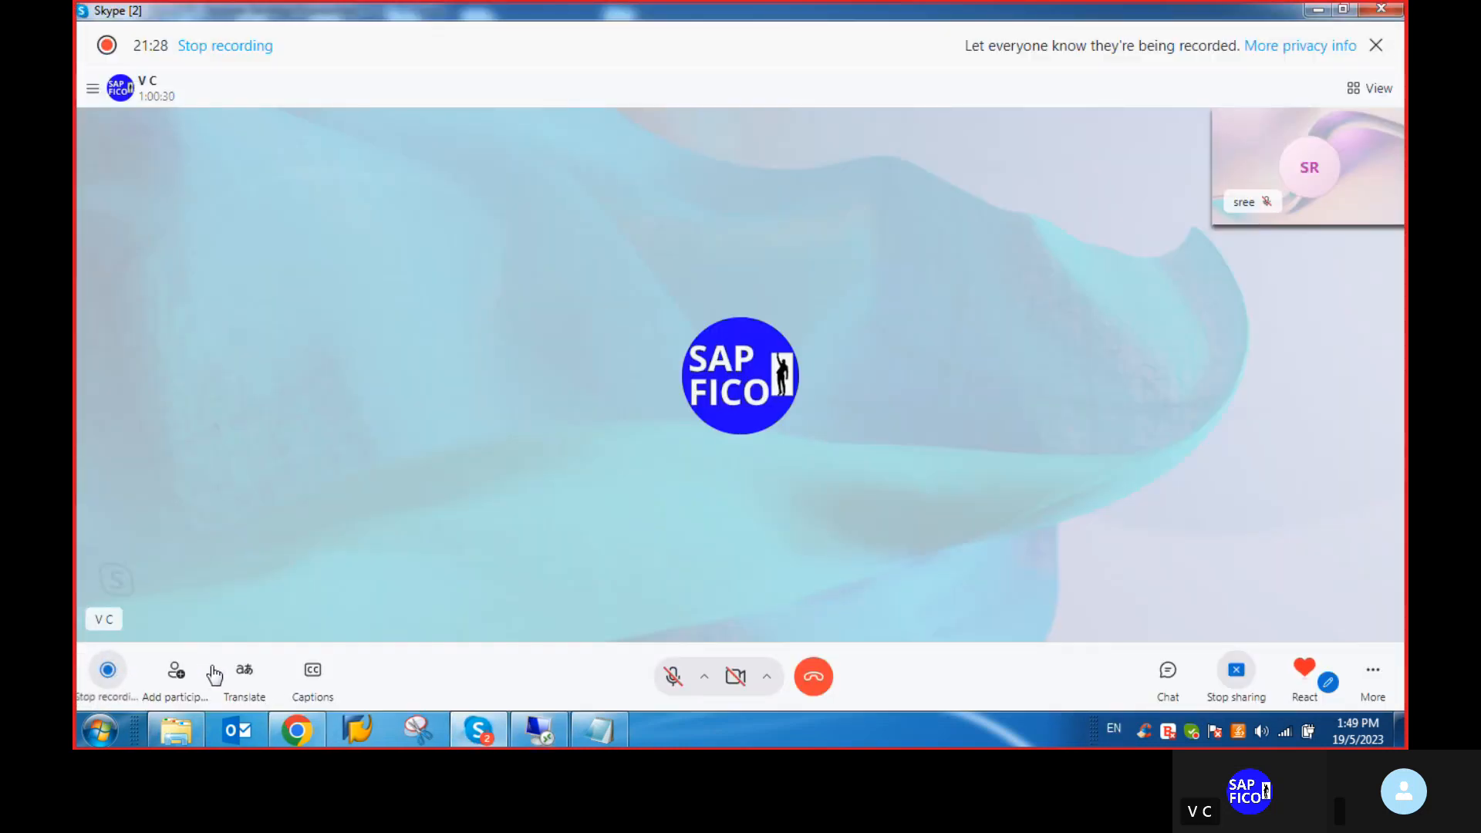